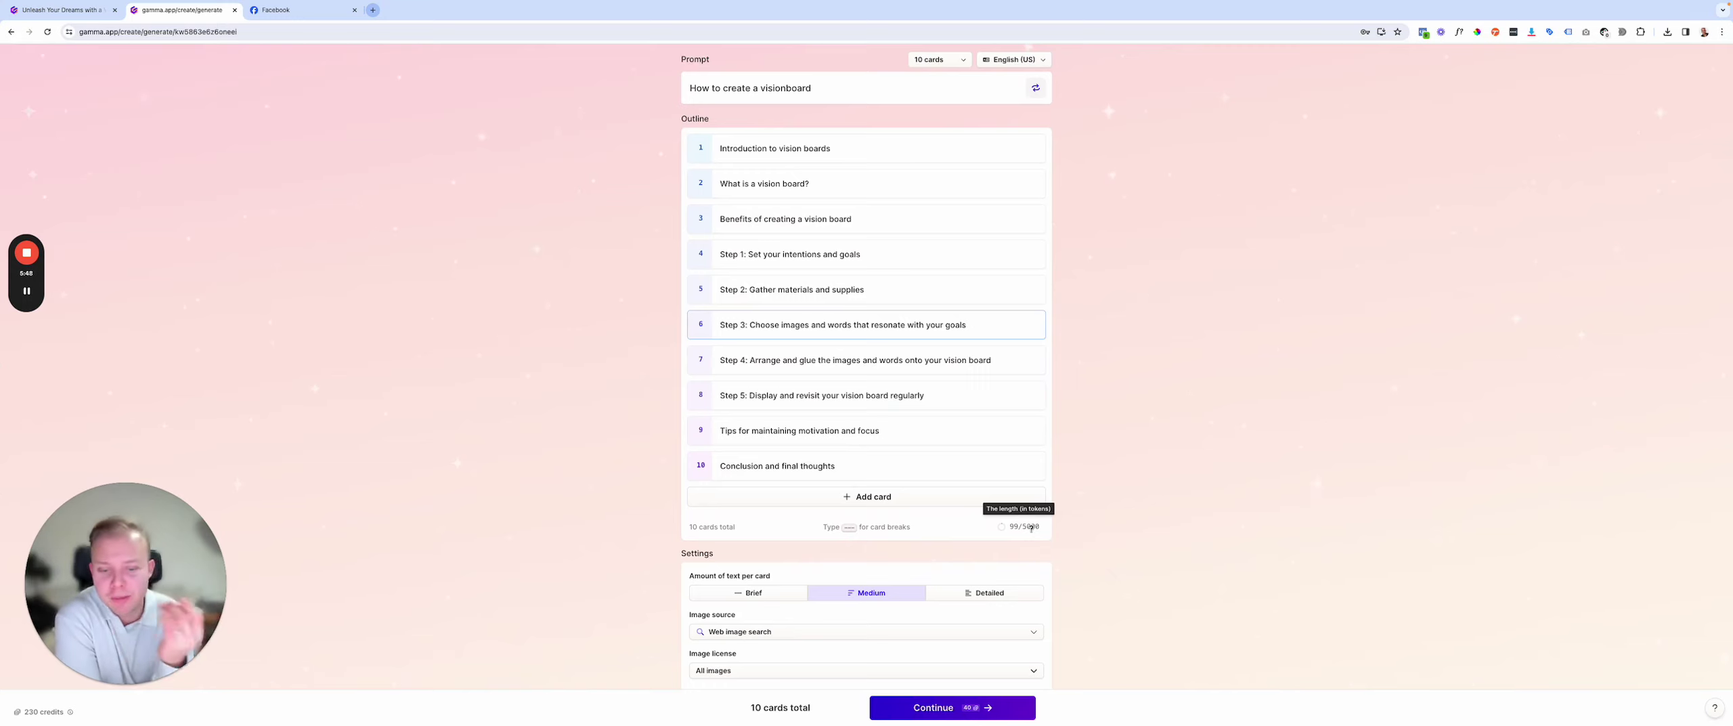
Step: Try the Brief and Detailed amounts of text per card, ending on Medium
scroll(1083, 339, "up", 1)
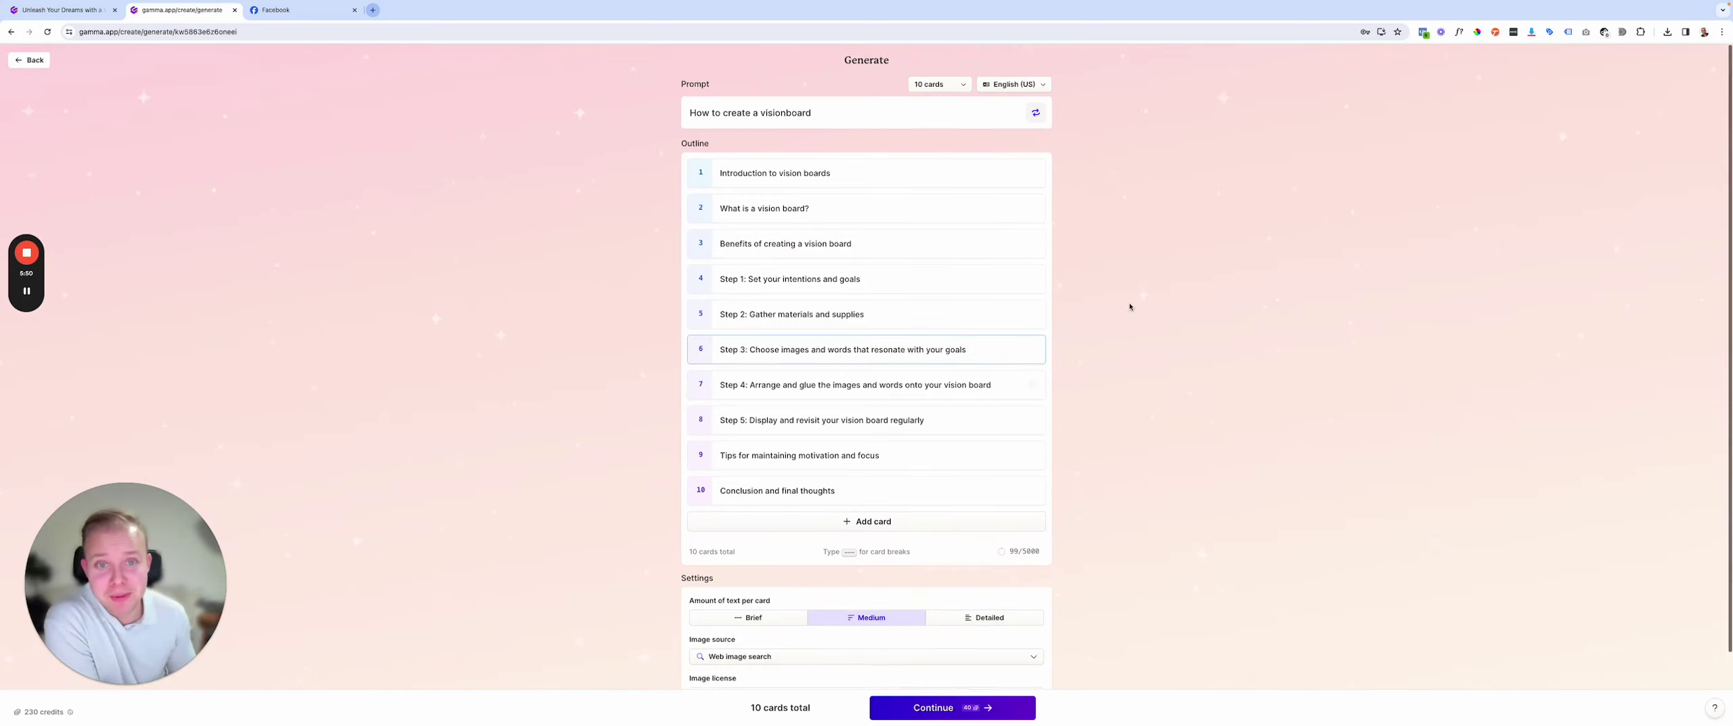
scroll(792, 348, "down", 1)
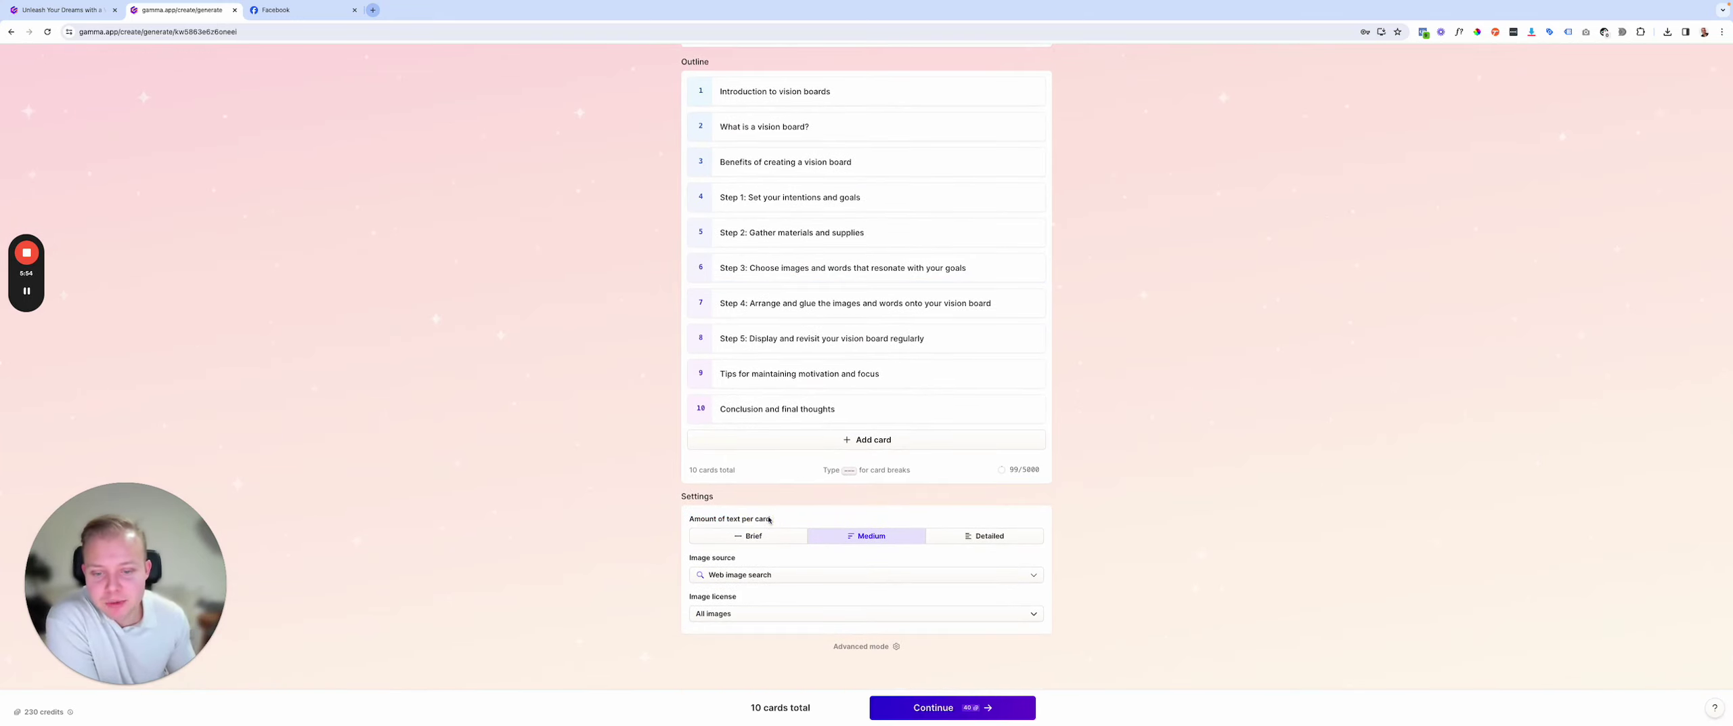
left_click(756, 539)
left_click(861, 538)
left_click(981, 538)
left_click(772, 539)
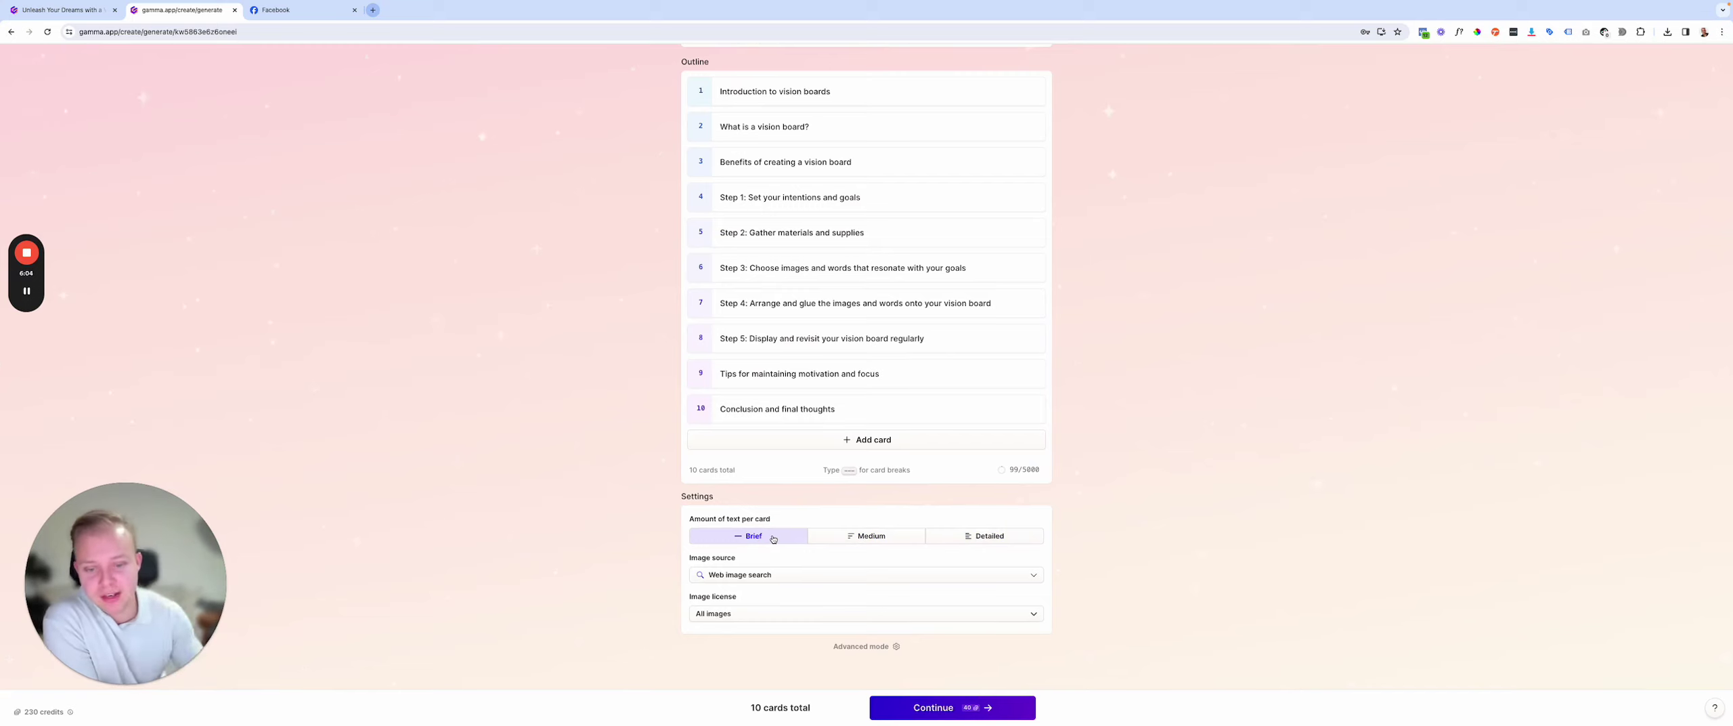
left_click(856, 539)
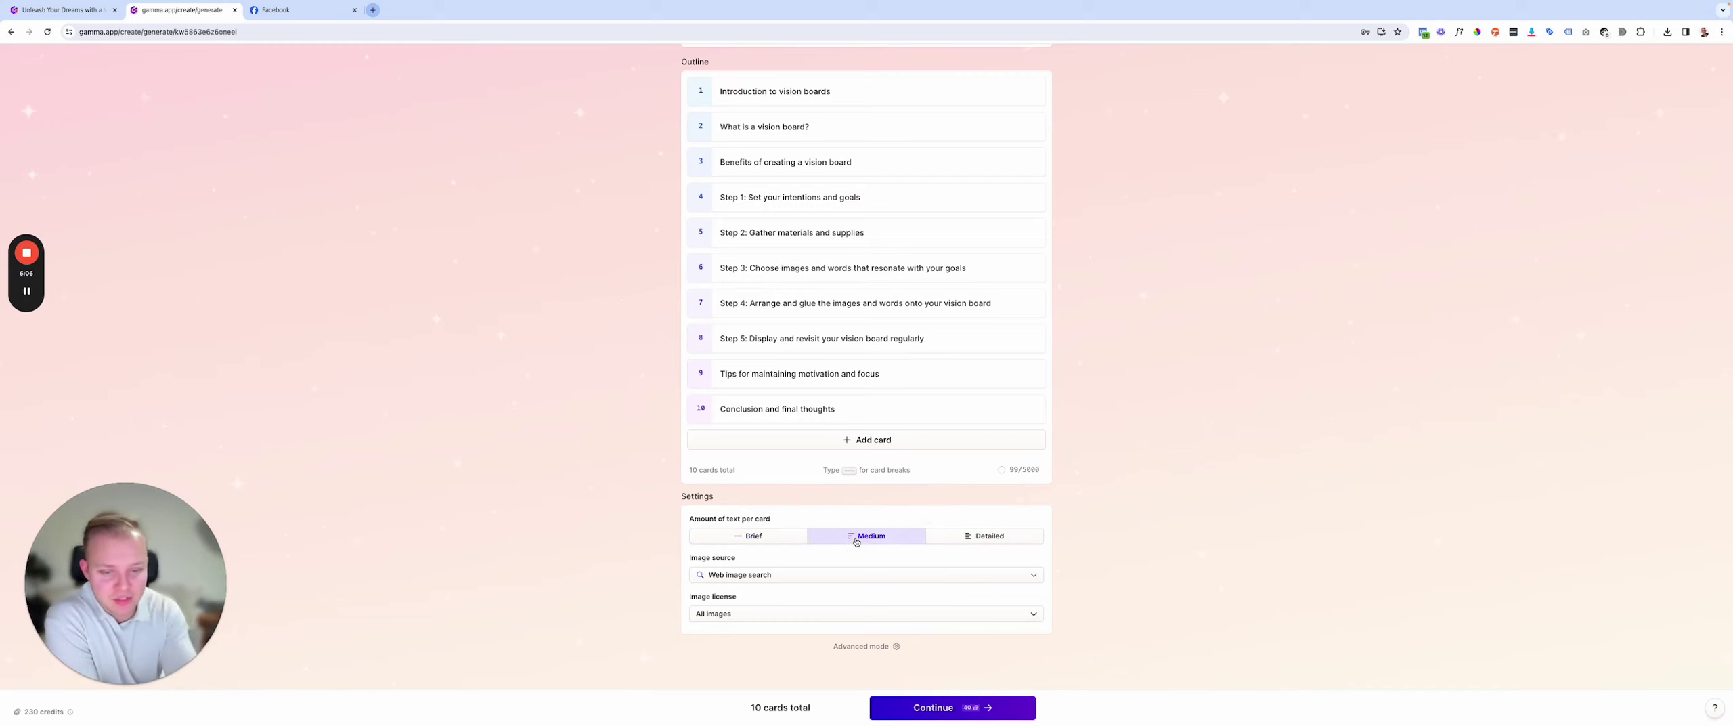
Step: Set the image source to Generate images with AI and the image style to "dreamy, futuristic, luxury, simplistic"
left_click(748, 576)
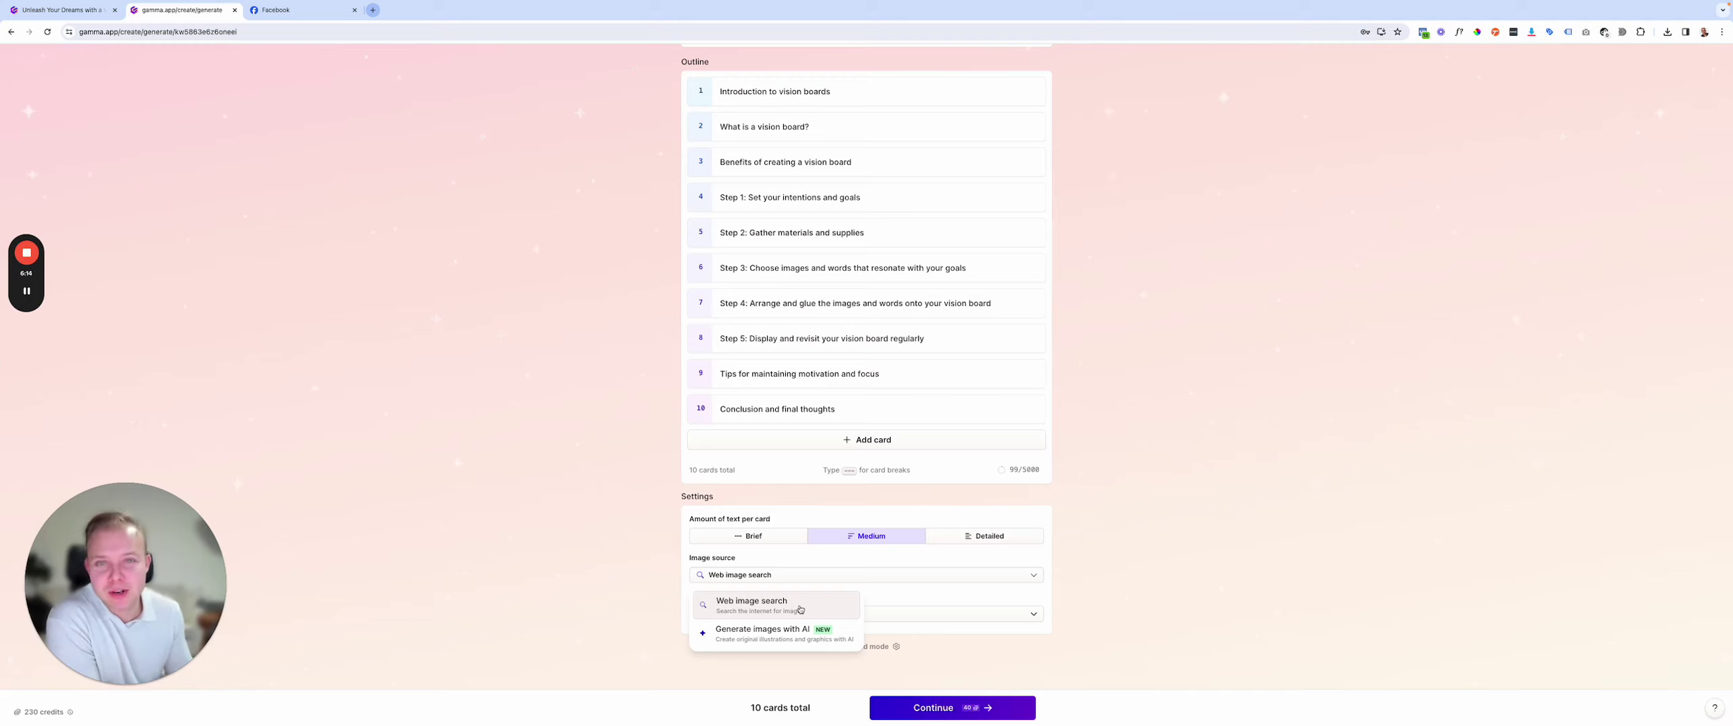
left_click(759, 631)
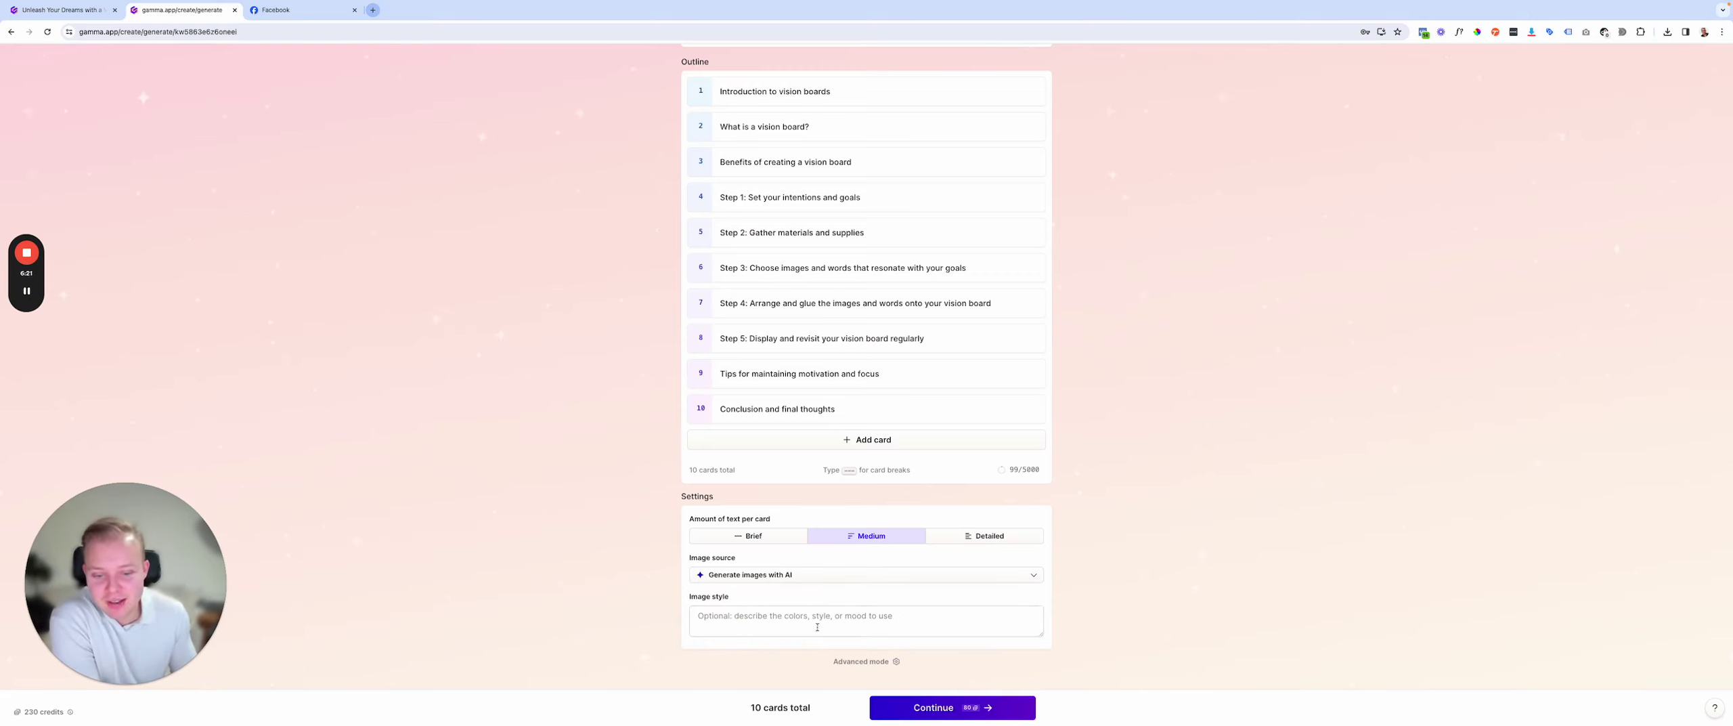
left_click(777, 617)
type("dreamy")
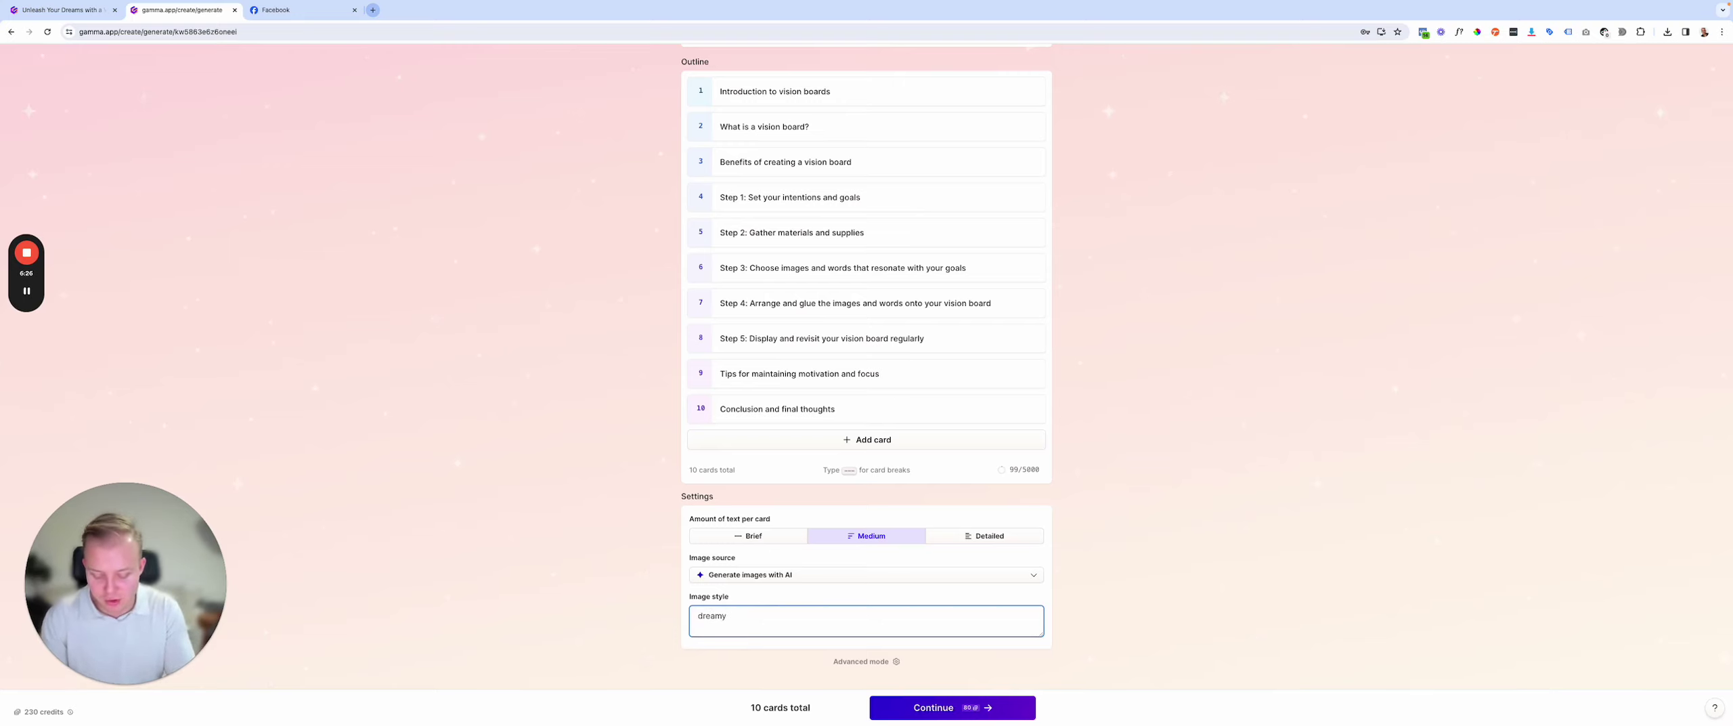
type(", futuristic")
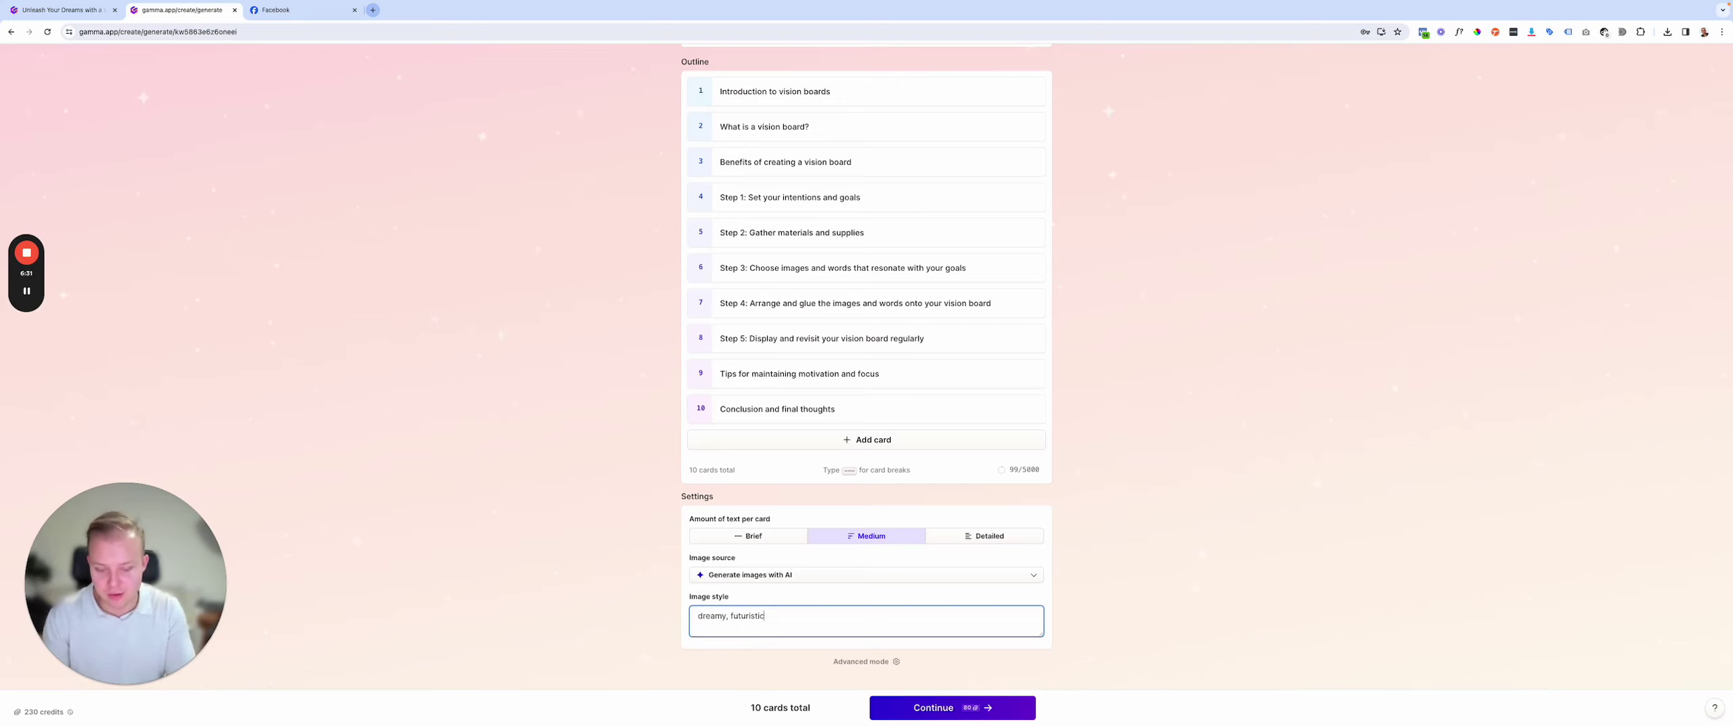
type(", luxury")
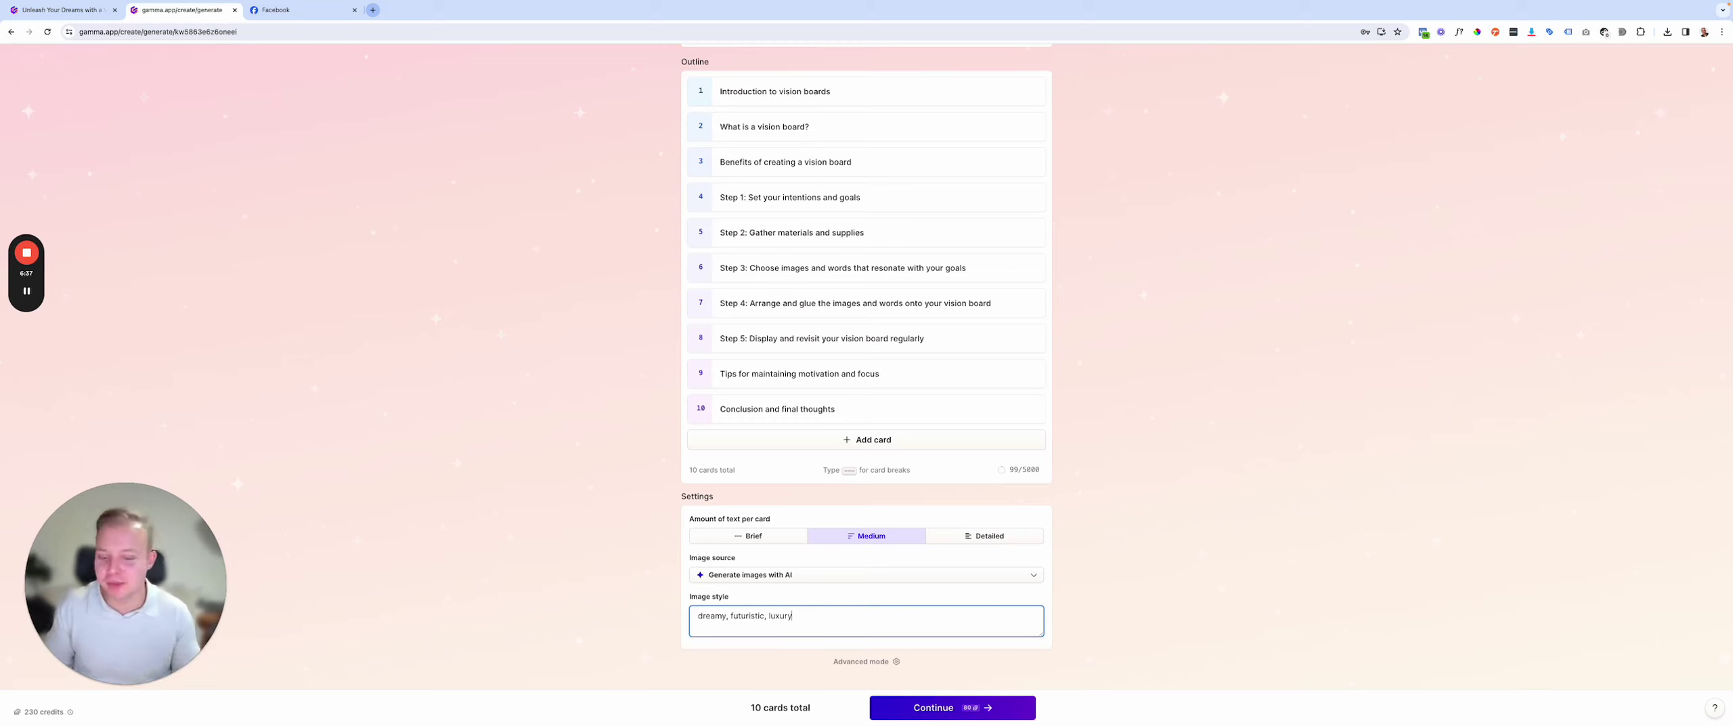
type(", sim")
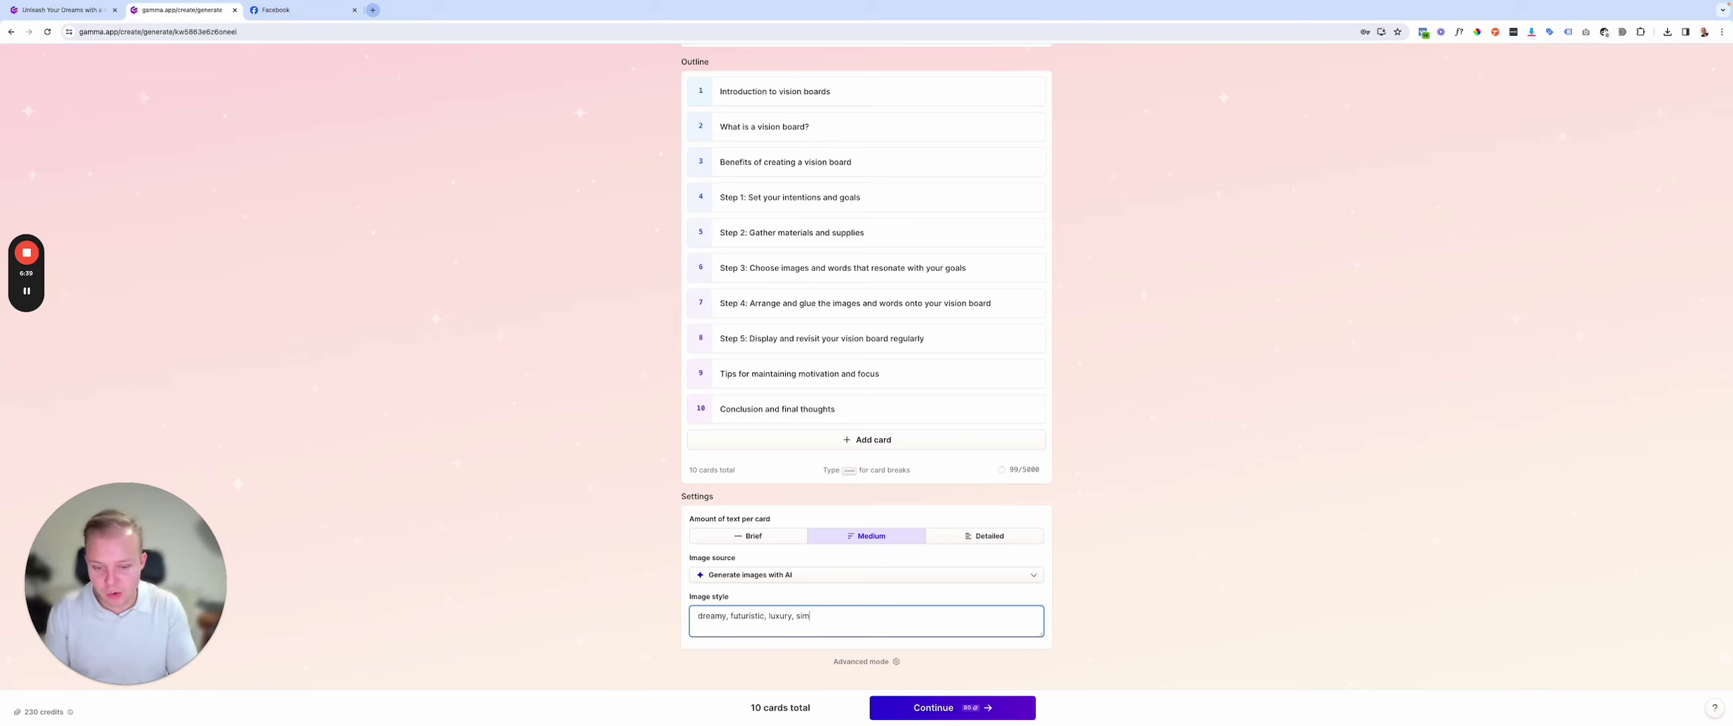
type("pl")
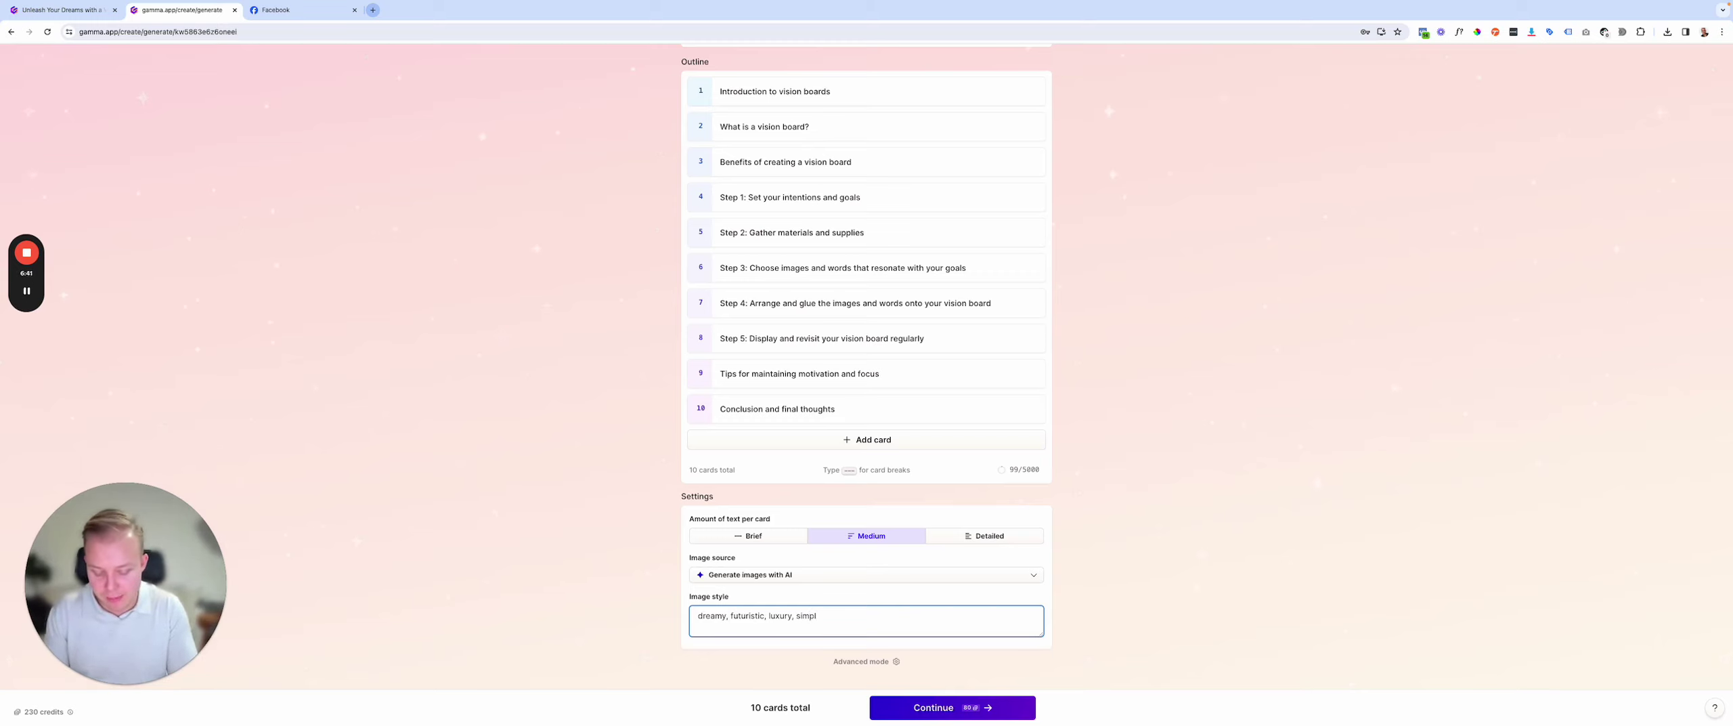
type("istic")
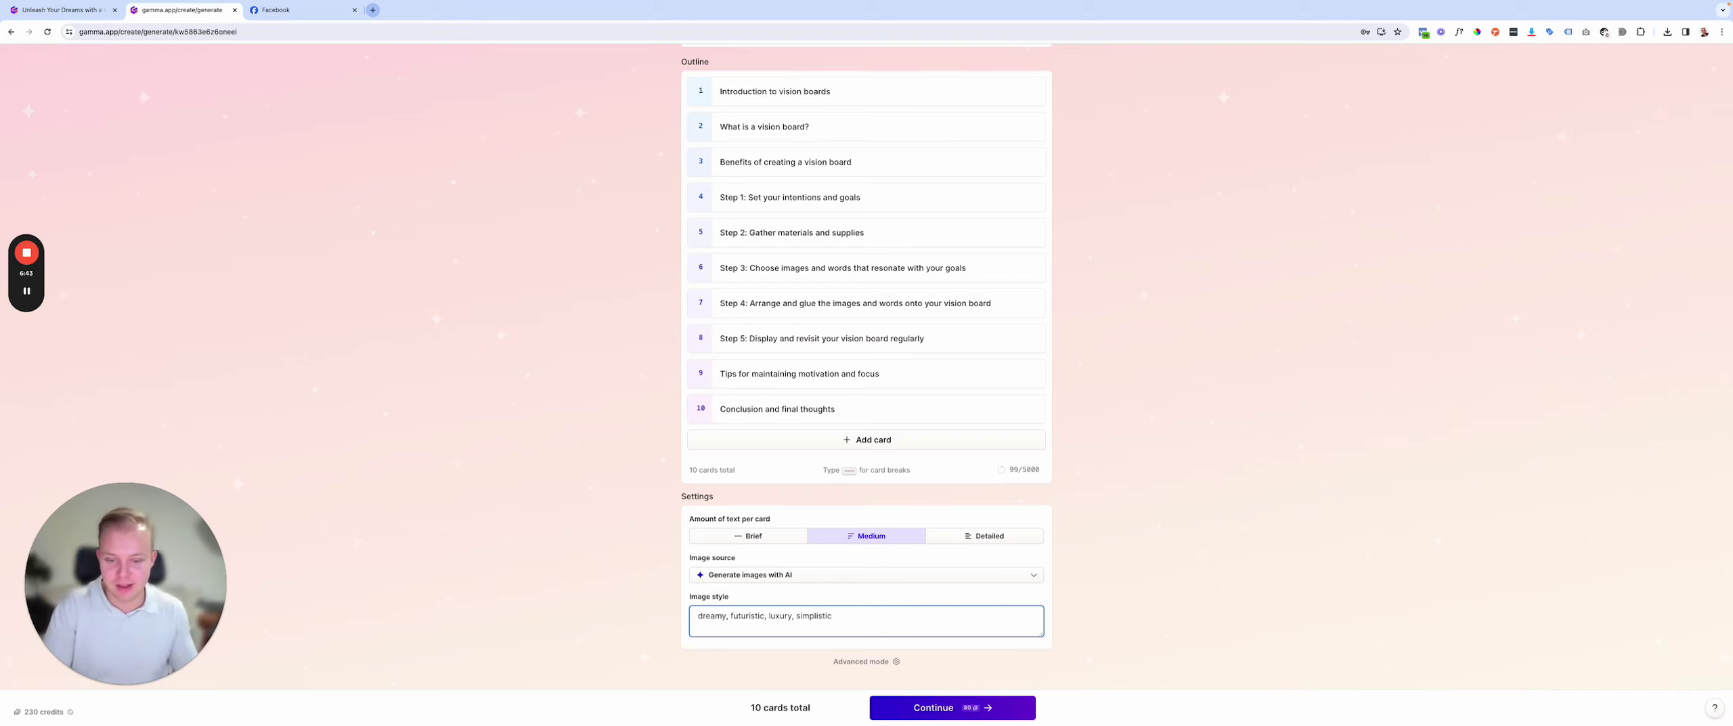
left_click(1138, 613)
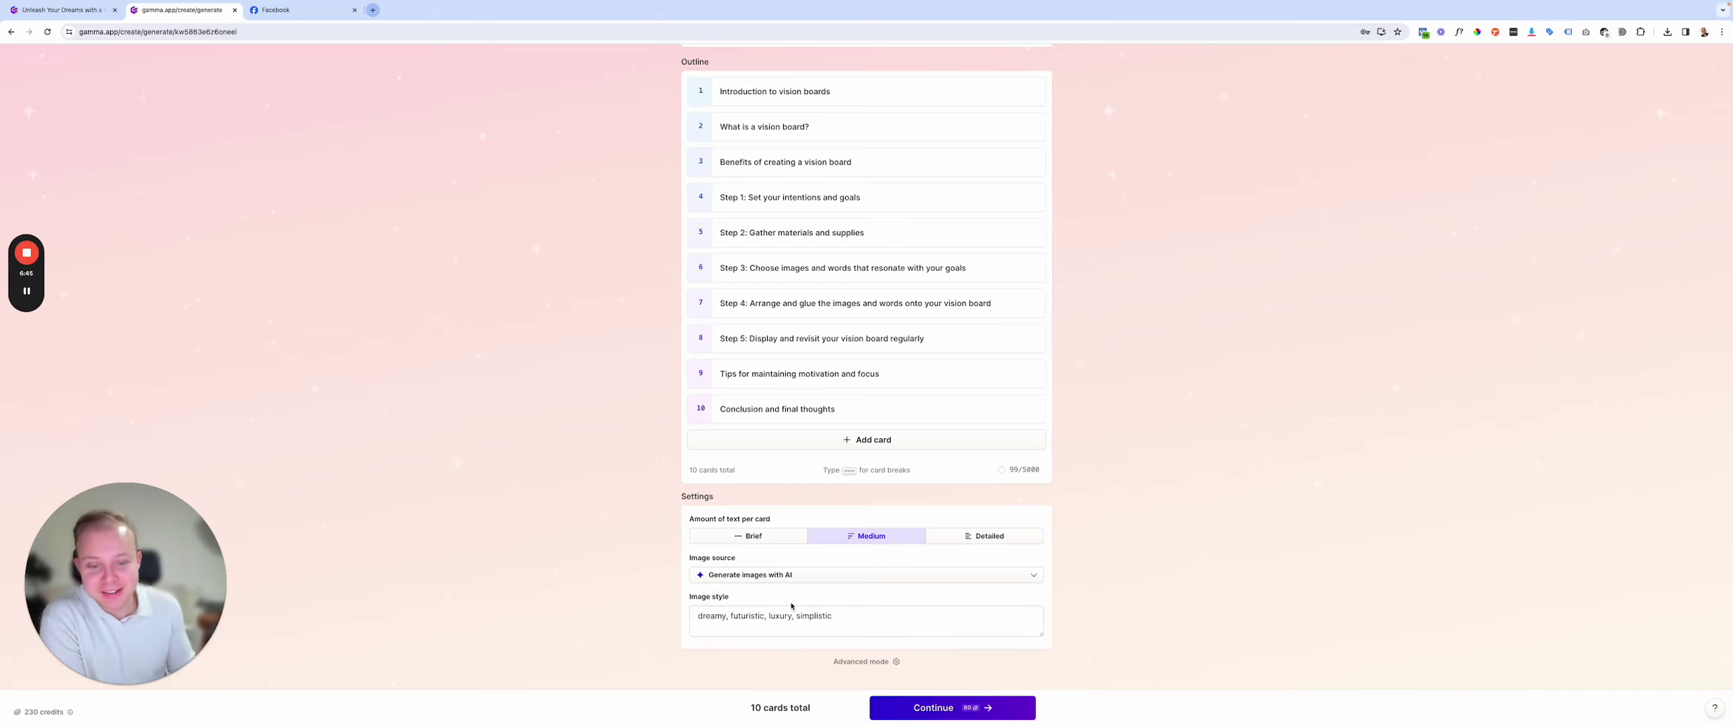
Step: Check the outline and image settings, and switch the generator to advanced mode
scroll(873, 406, "up", 2)
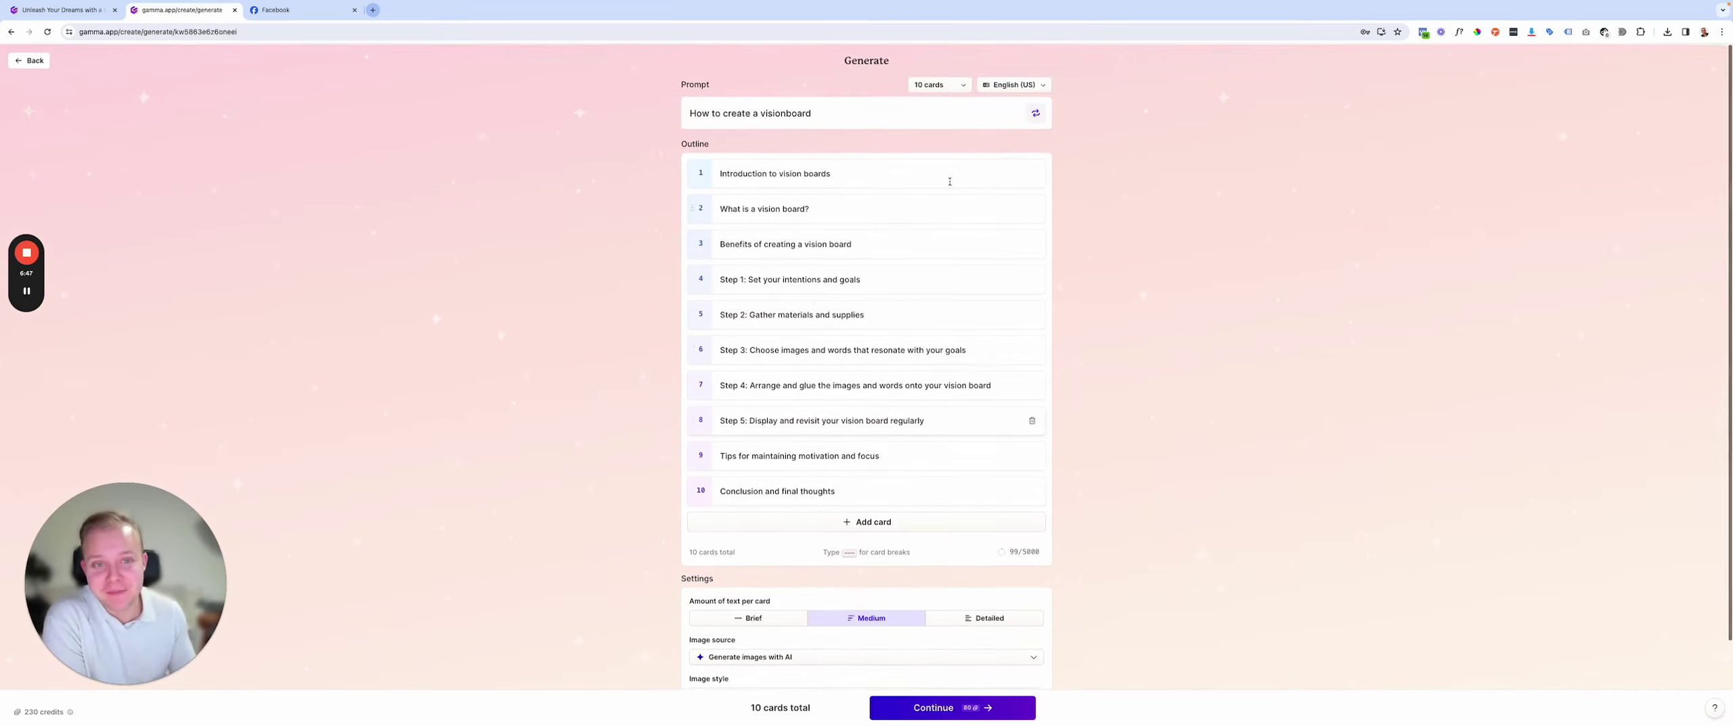
scroll(810, 393, "down", 2)
scroll(811, 392, "up", 1)
left_click(892, 600)
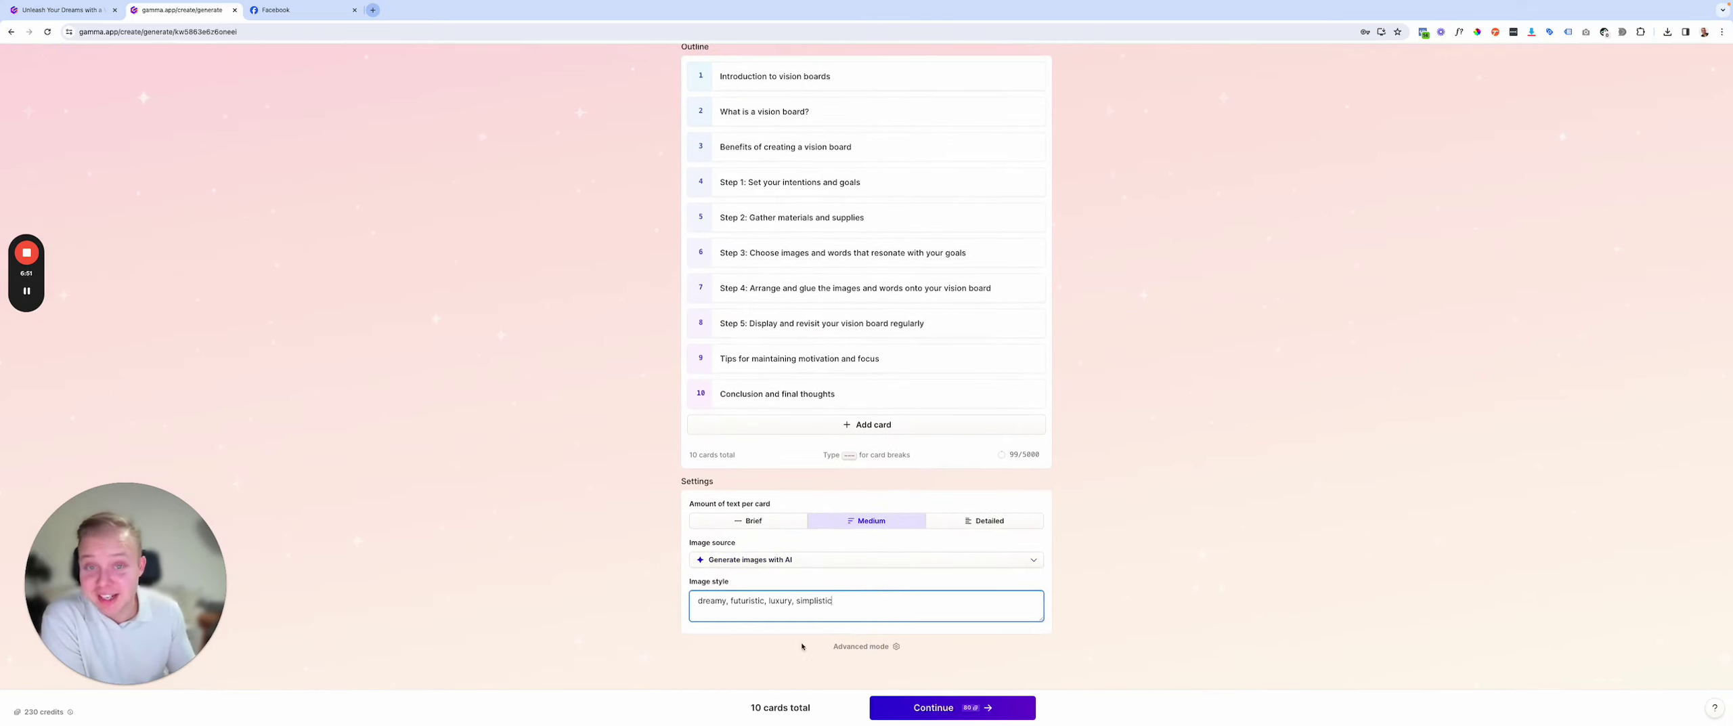
left_click(874, 648)
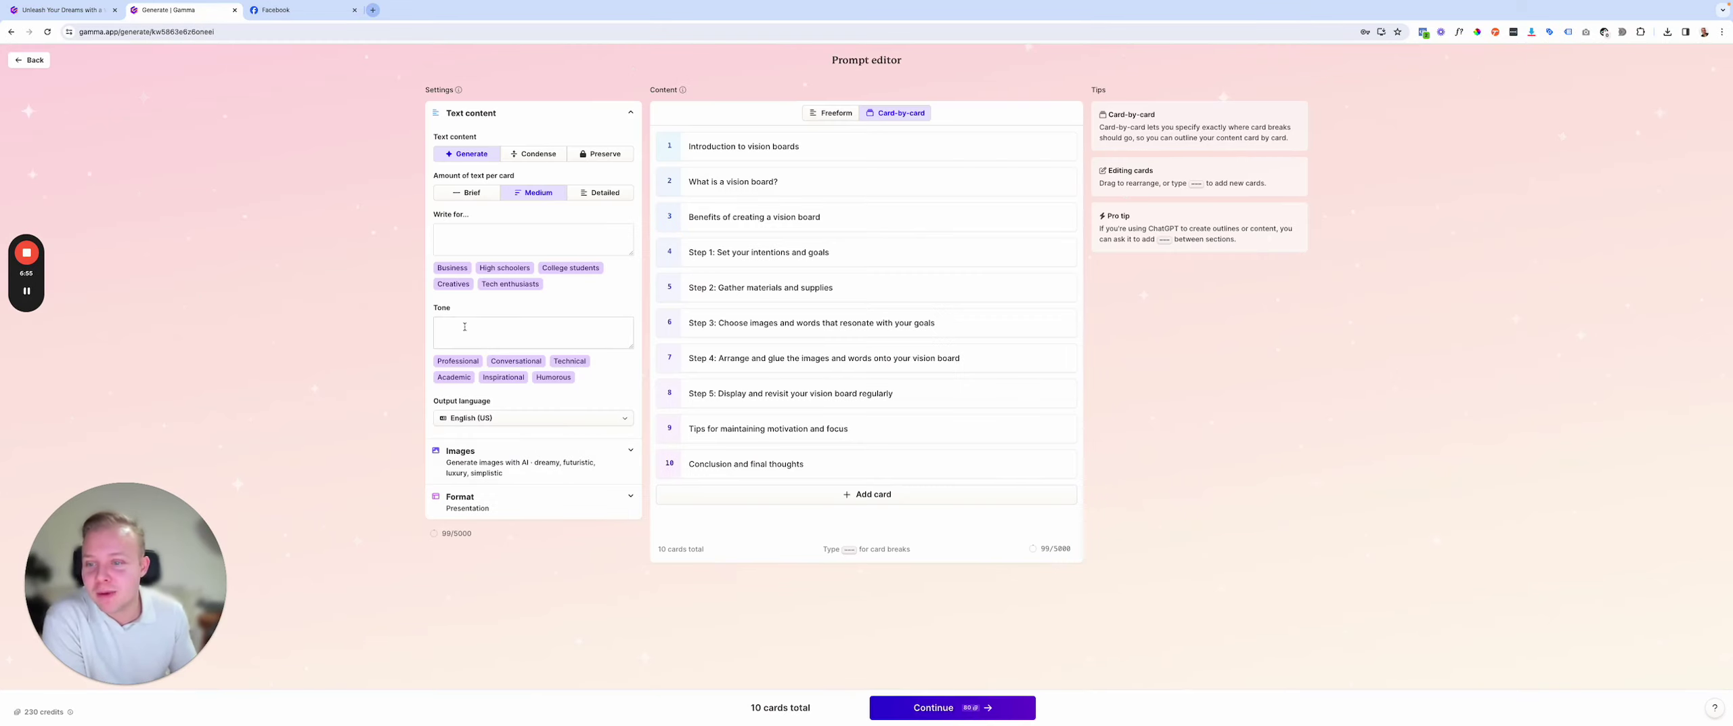
Step: Apply the Professional suggestion as the tone and the Creatives suggestion as the audience to write for
left_click(459, 359)
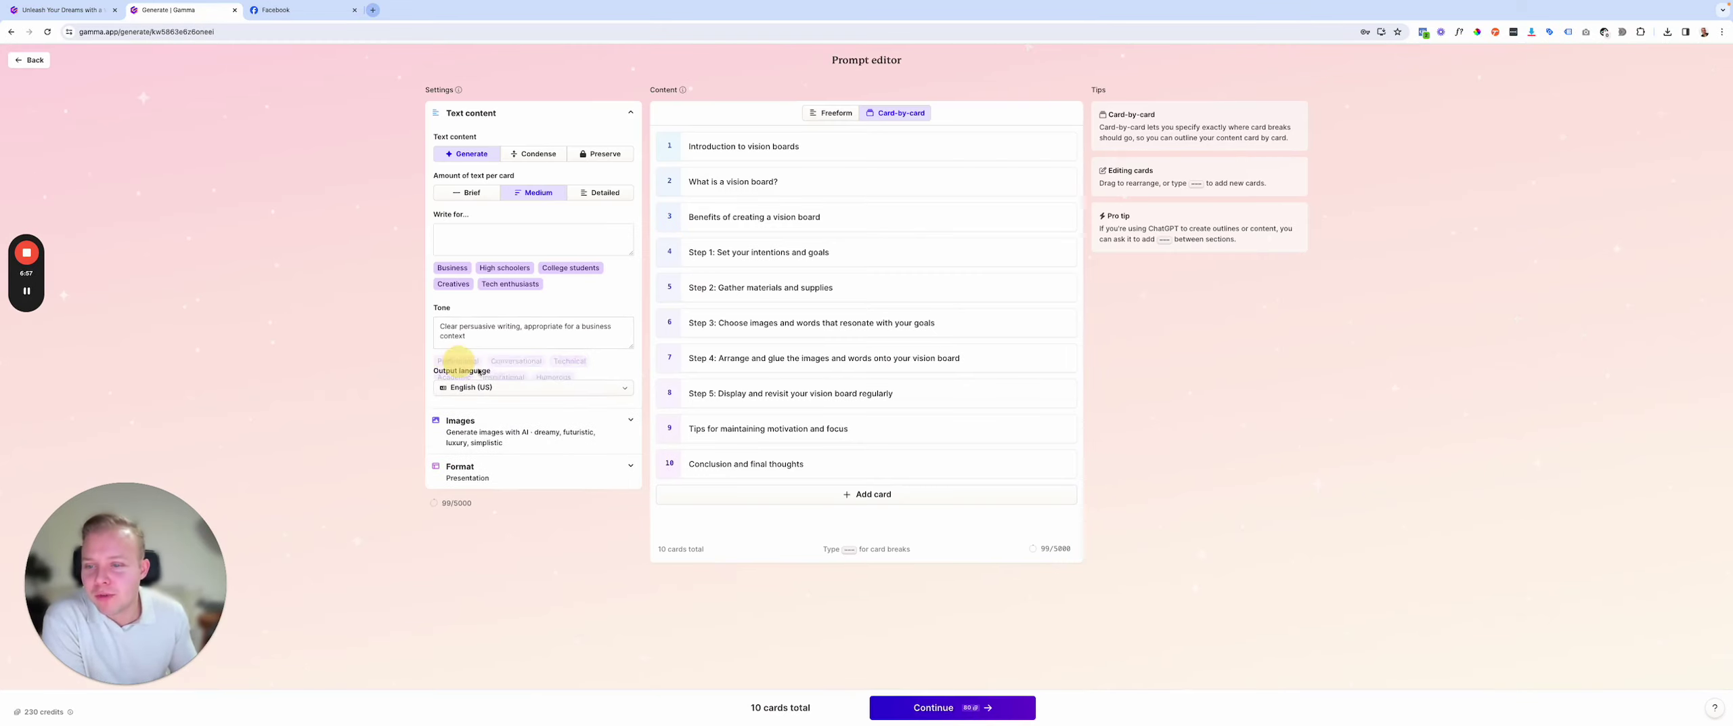
left_click(503, 338)
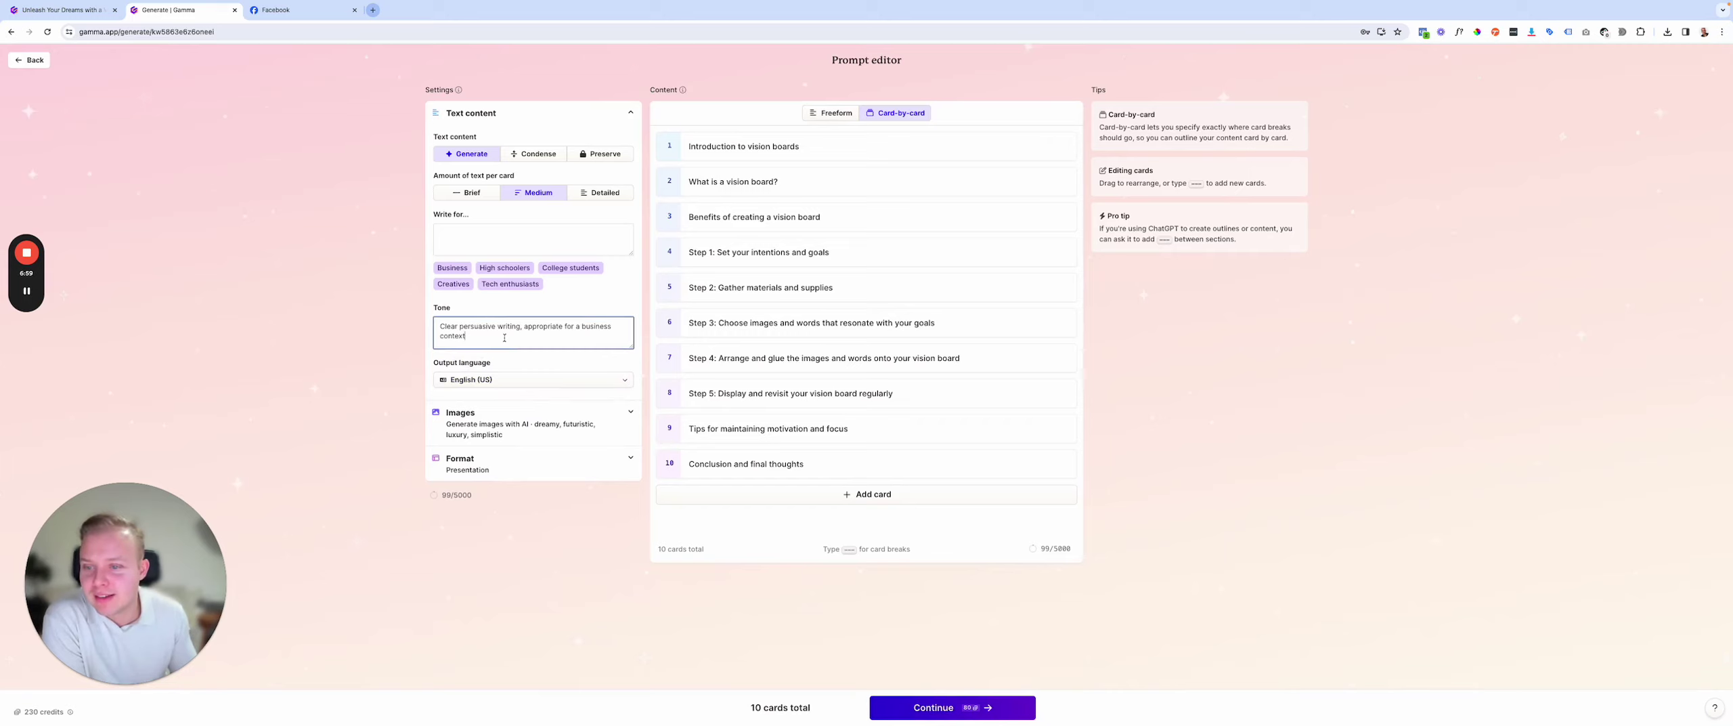
left_click(461, 284)
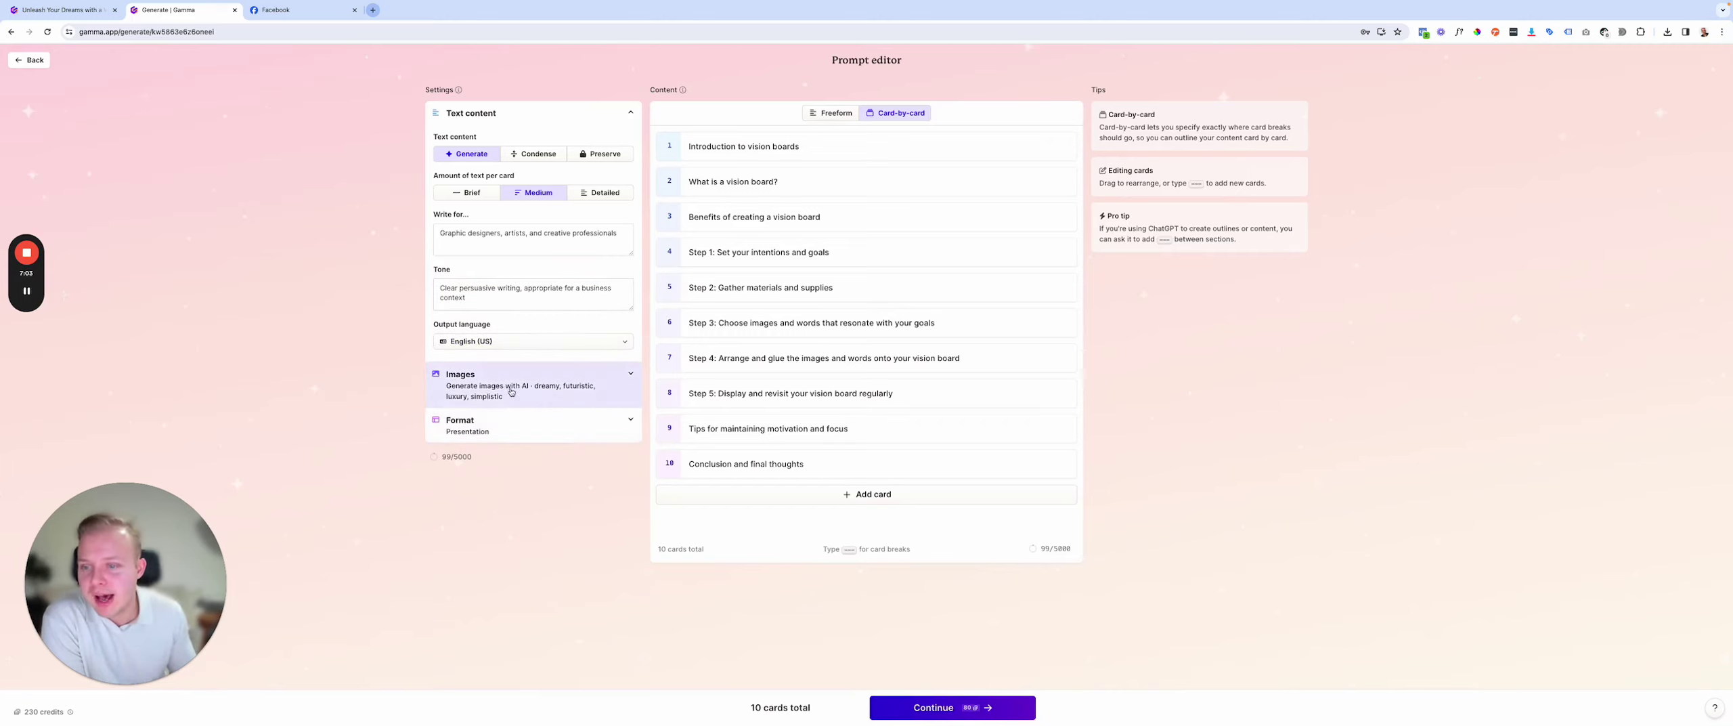
Step: Review the Images and Format settings and compare the outline's Freeform and Card-by-card views
left_click(600, 389)
left_click_drag(591, 457, 425, 456)
left_click(545, 508)
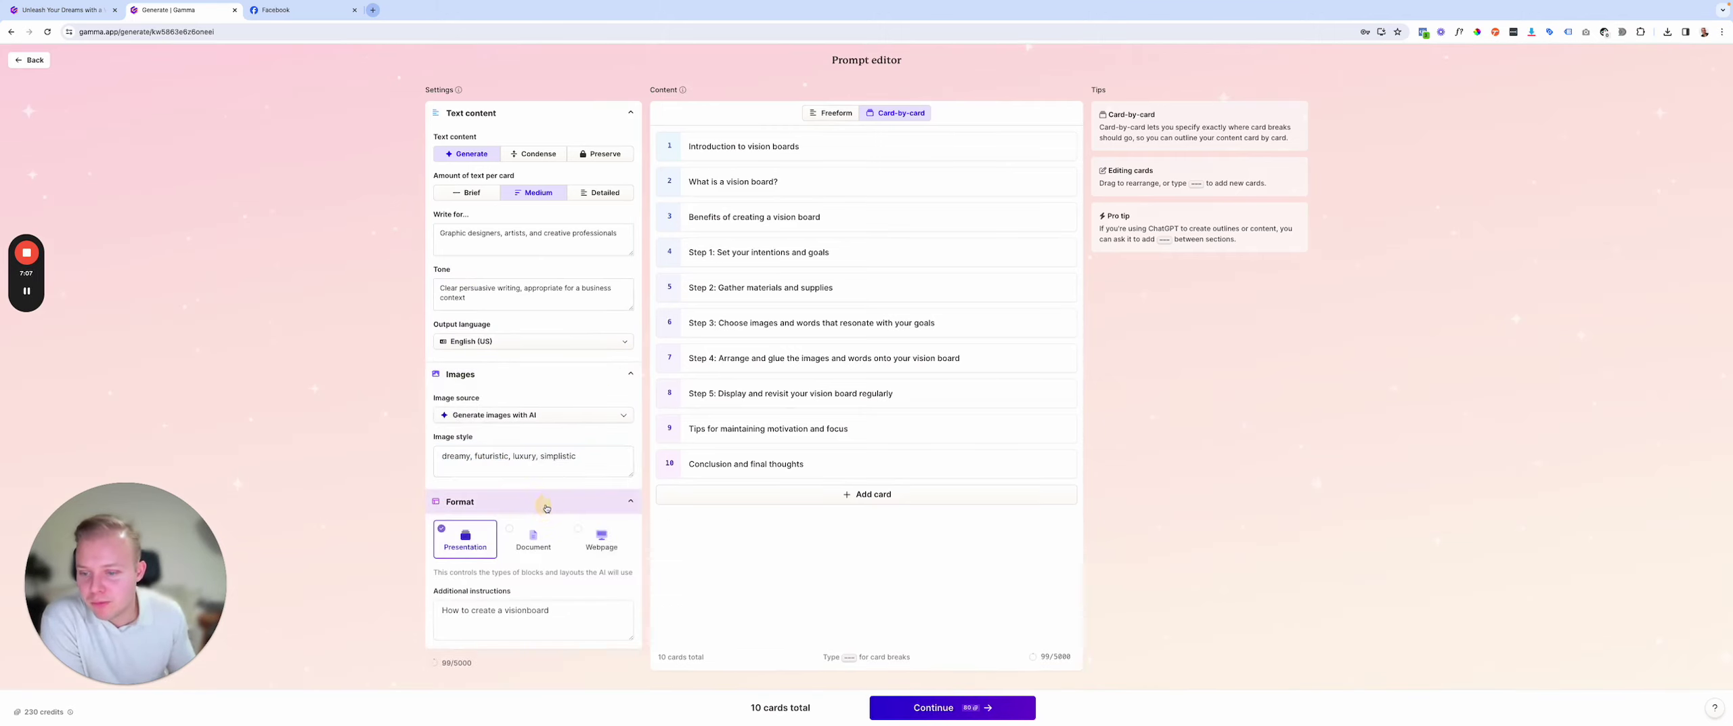
scroll(583, 535, "down", 1)
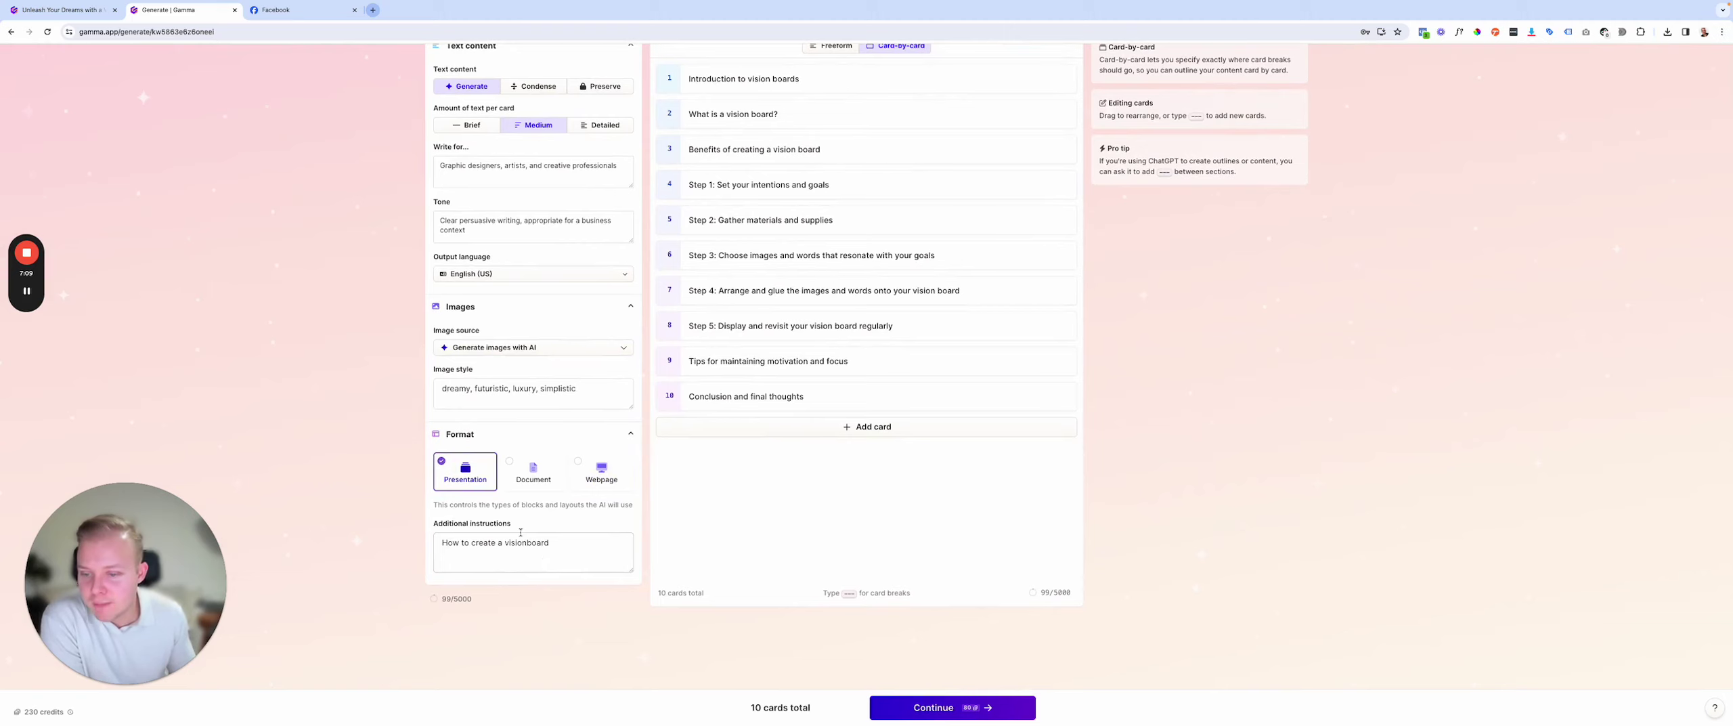
scroll(500, 553, "up", 1)
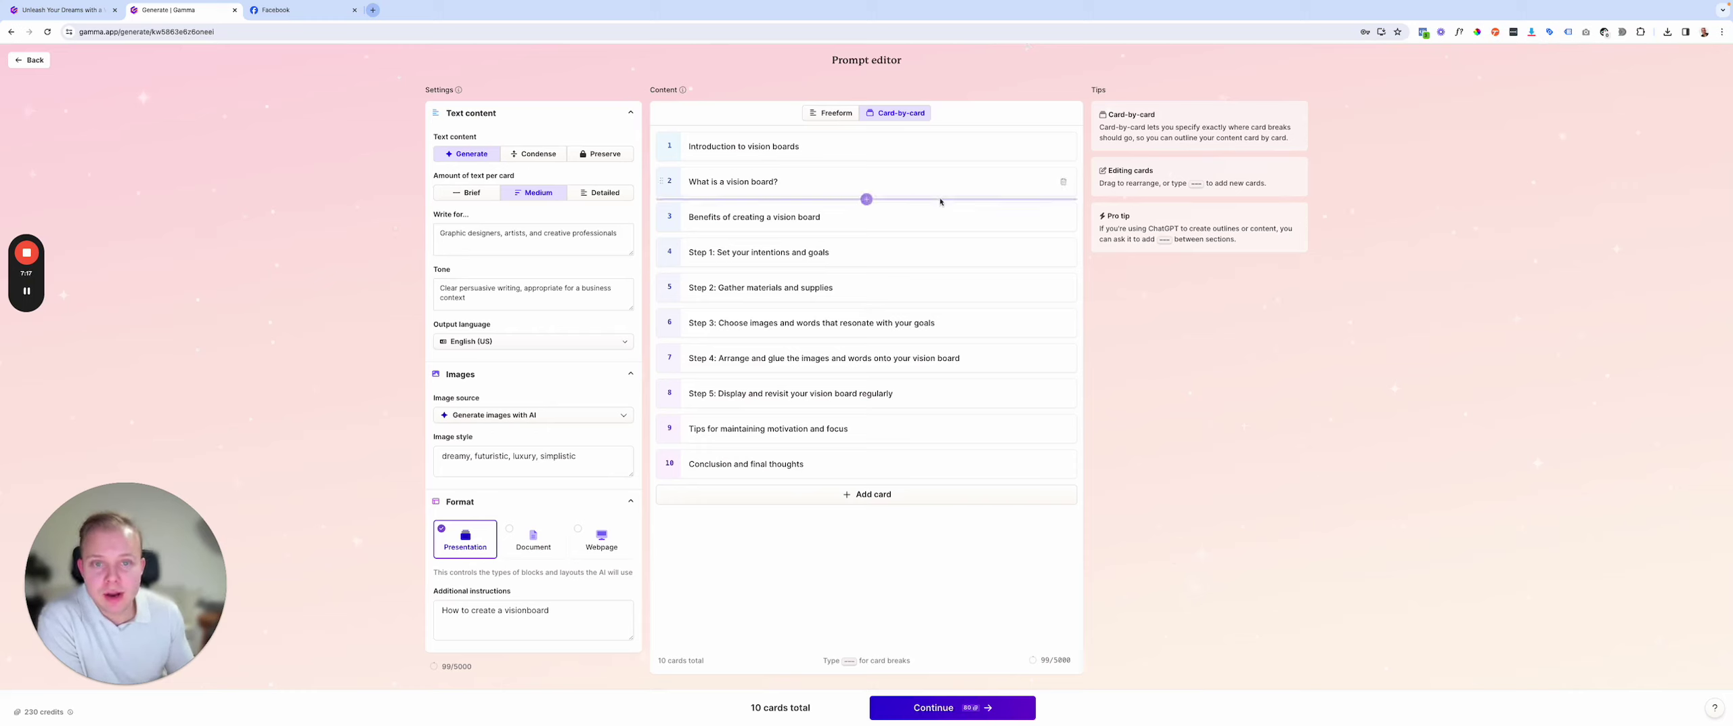
left_click(832, 112)
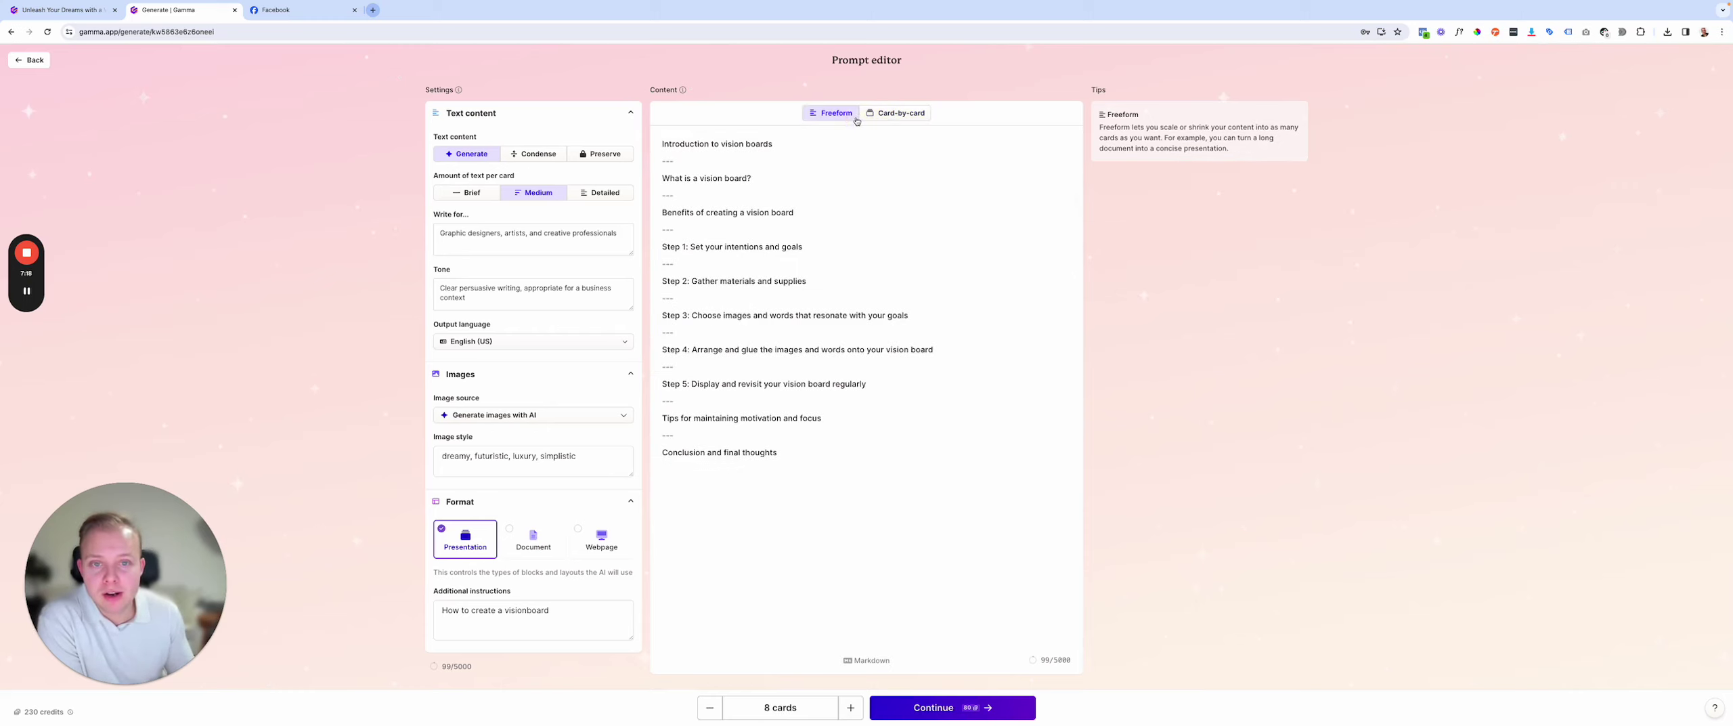
left_click(895, 114)
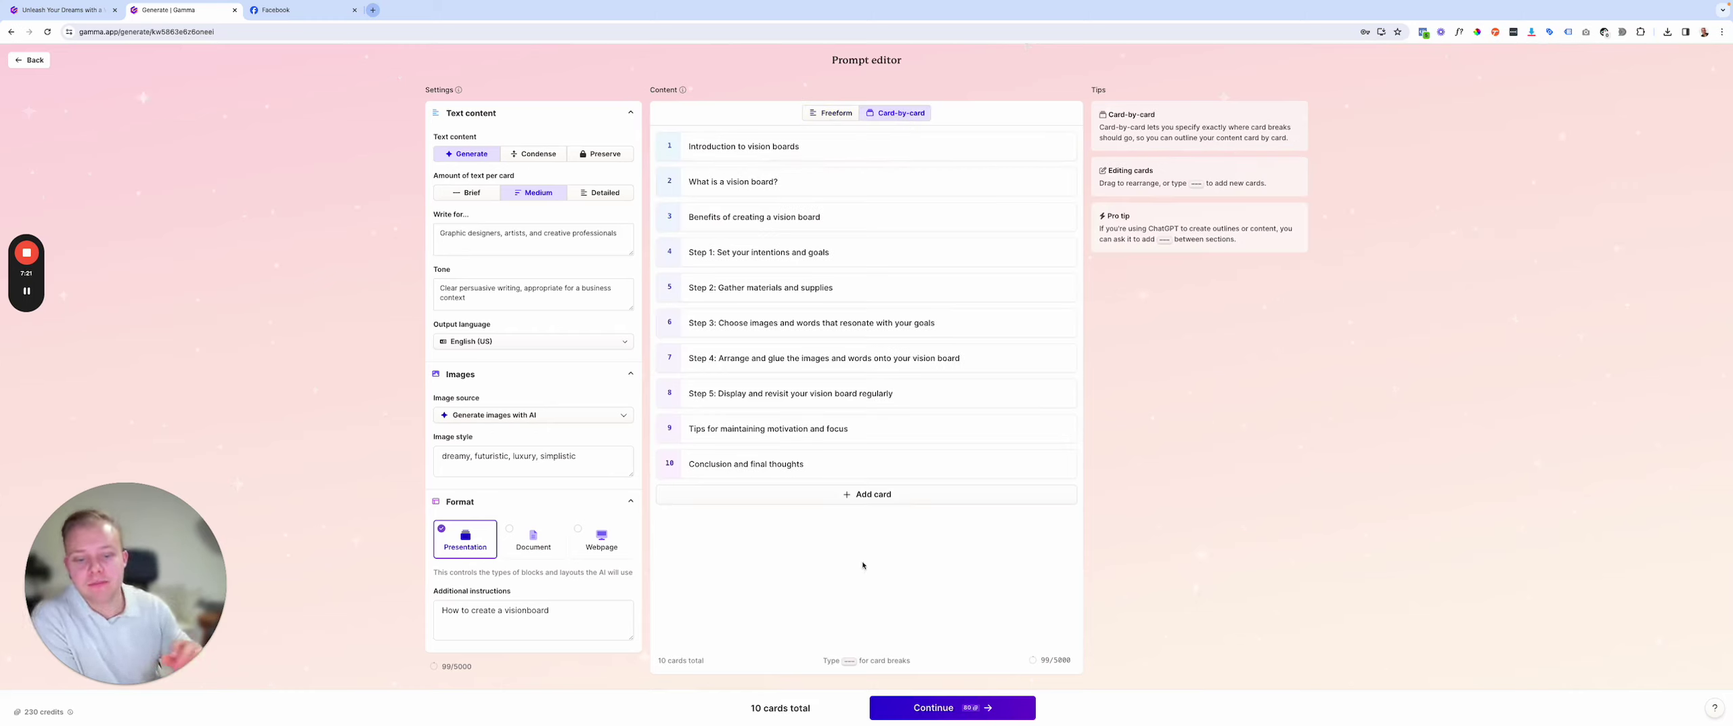
Step: Continue to the theme selection and choose the Soft Coal theme from the dark themes
left_click(947, 709)
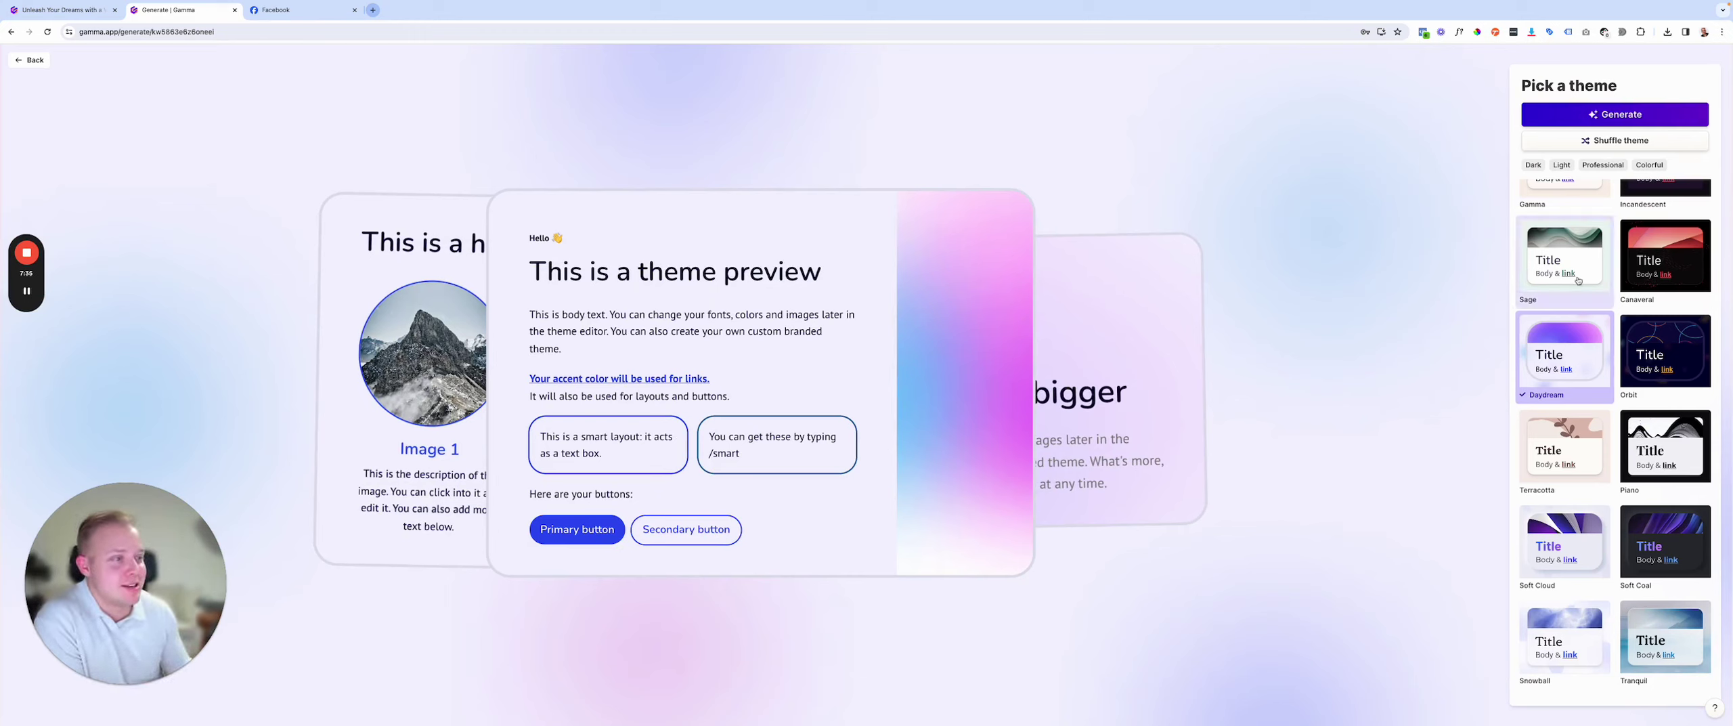
left_click(1533, 165)
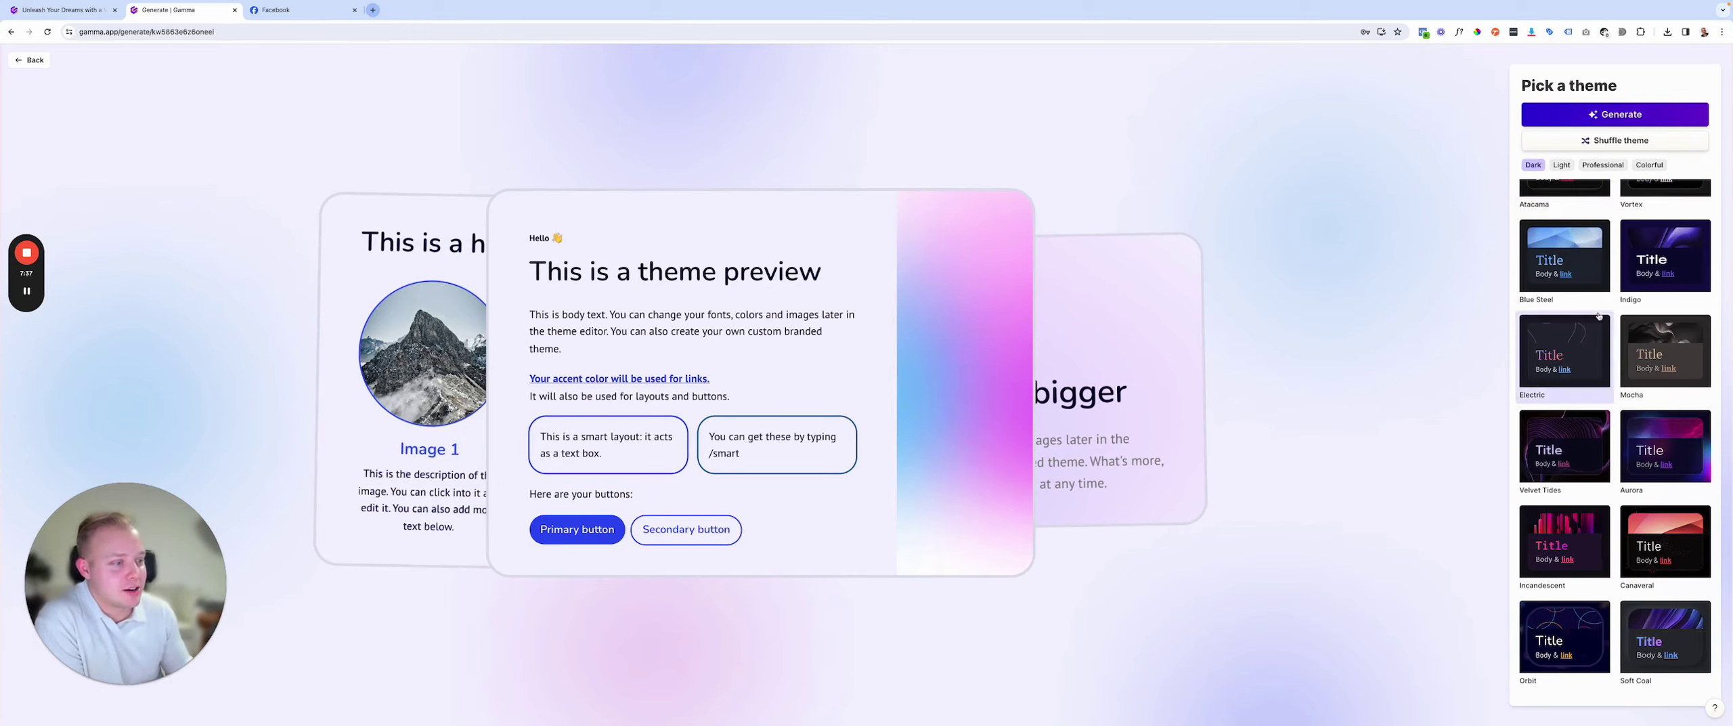
left_click(1665, 636)
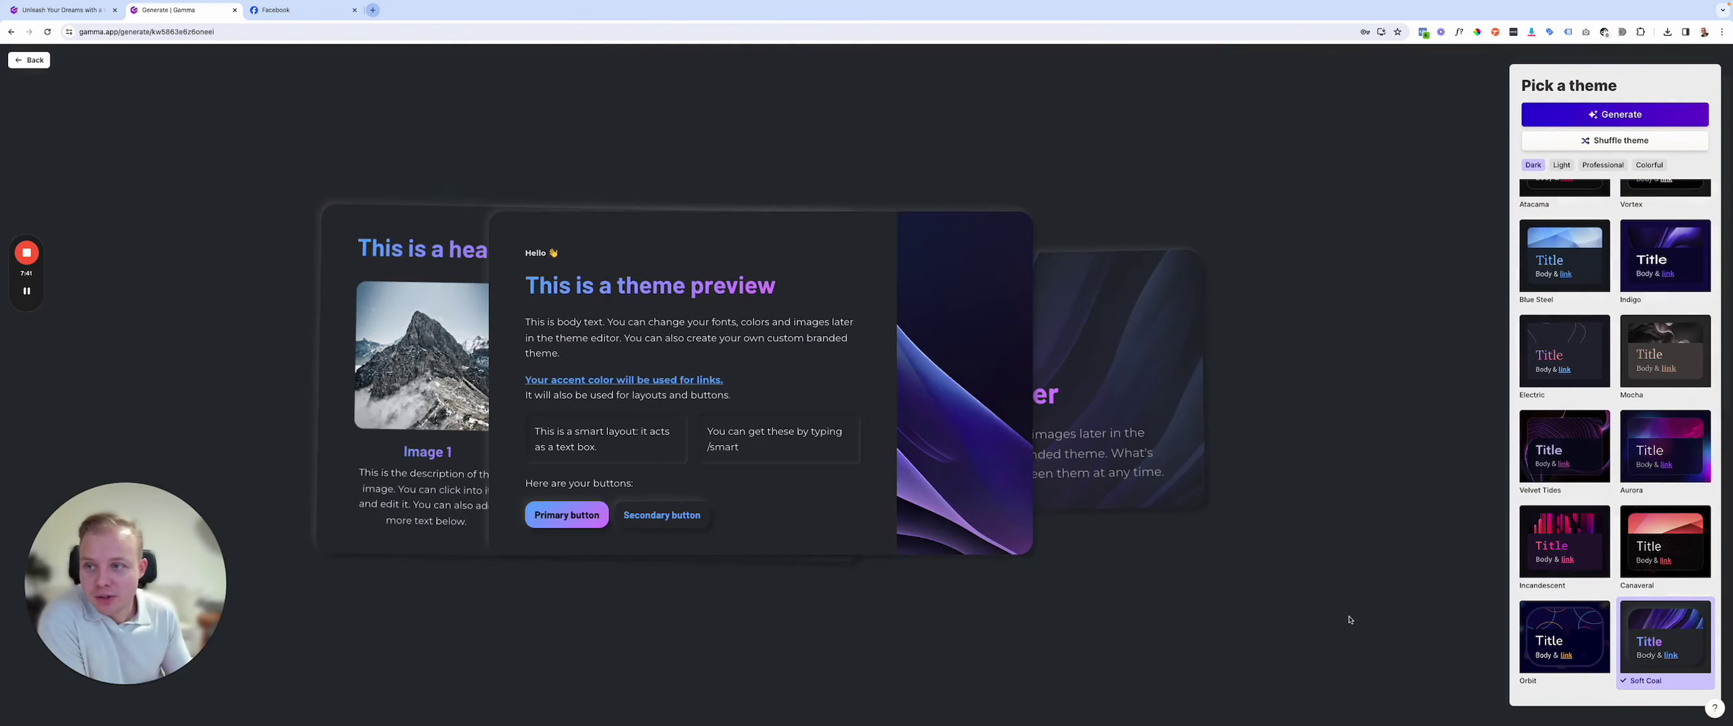
Step: Open mentormind.io in a new browser tab and look through the academy page's design and phase descriptions
left_click(374, 10)
type("mentormin")
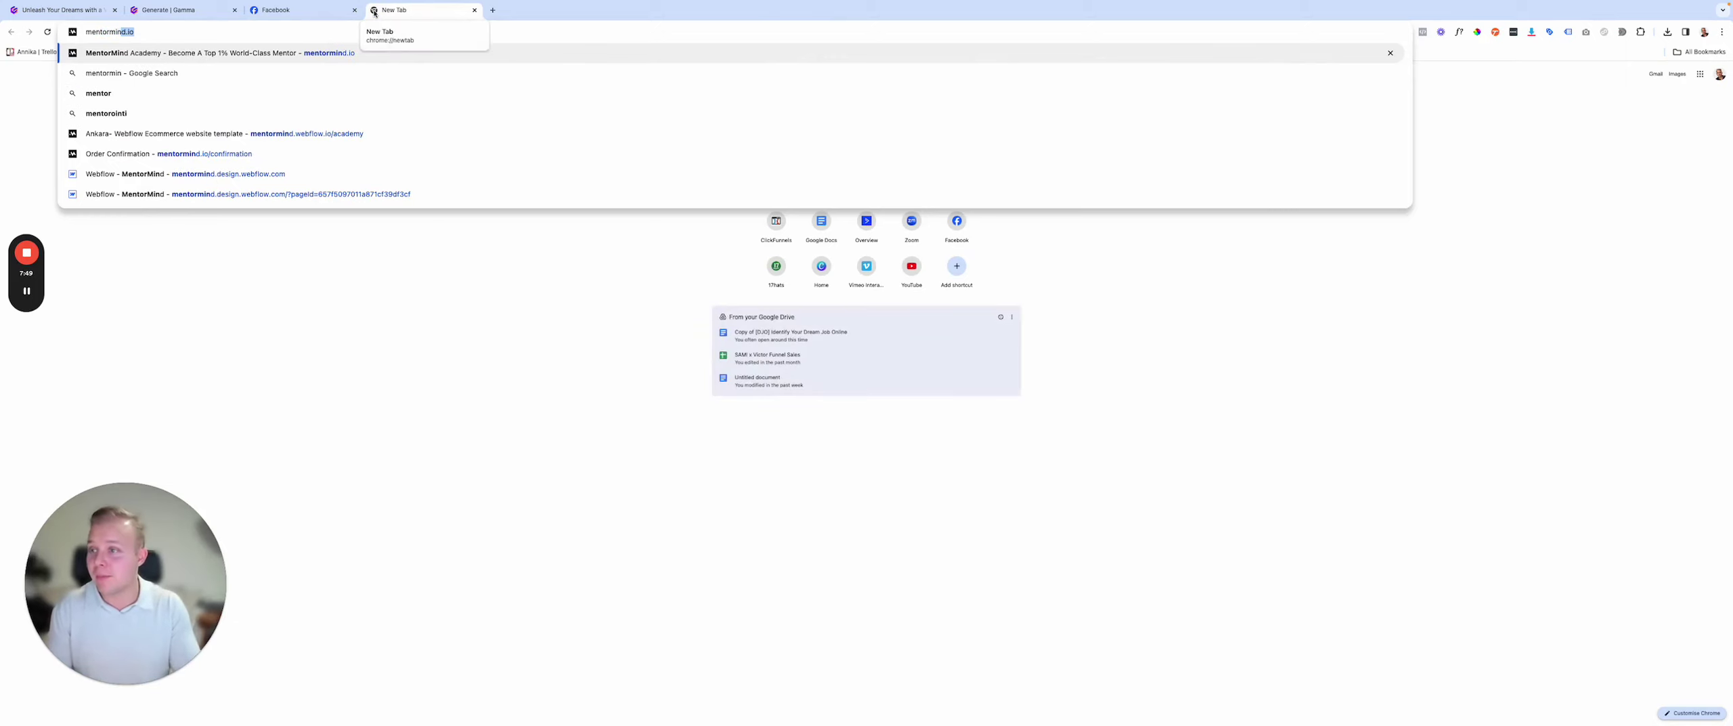
key("Return")
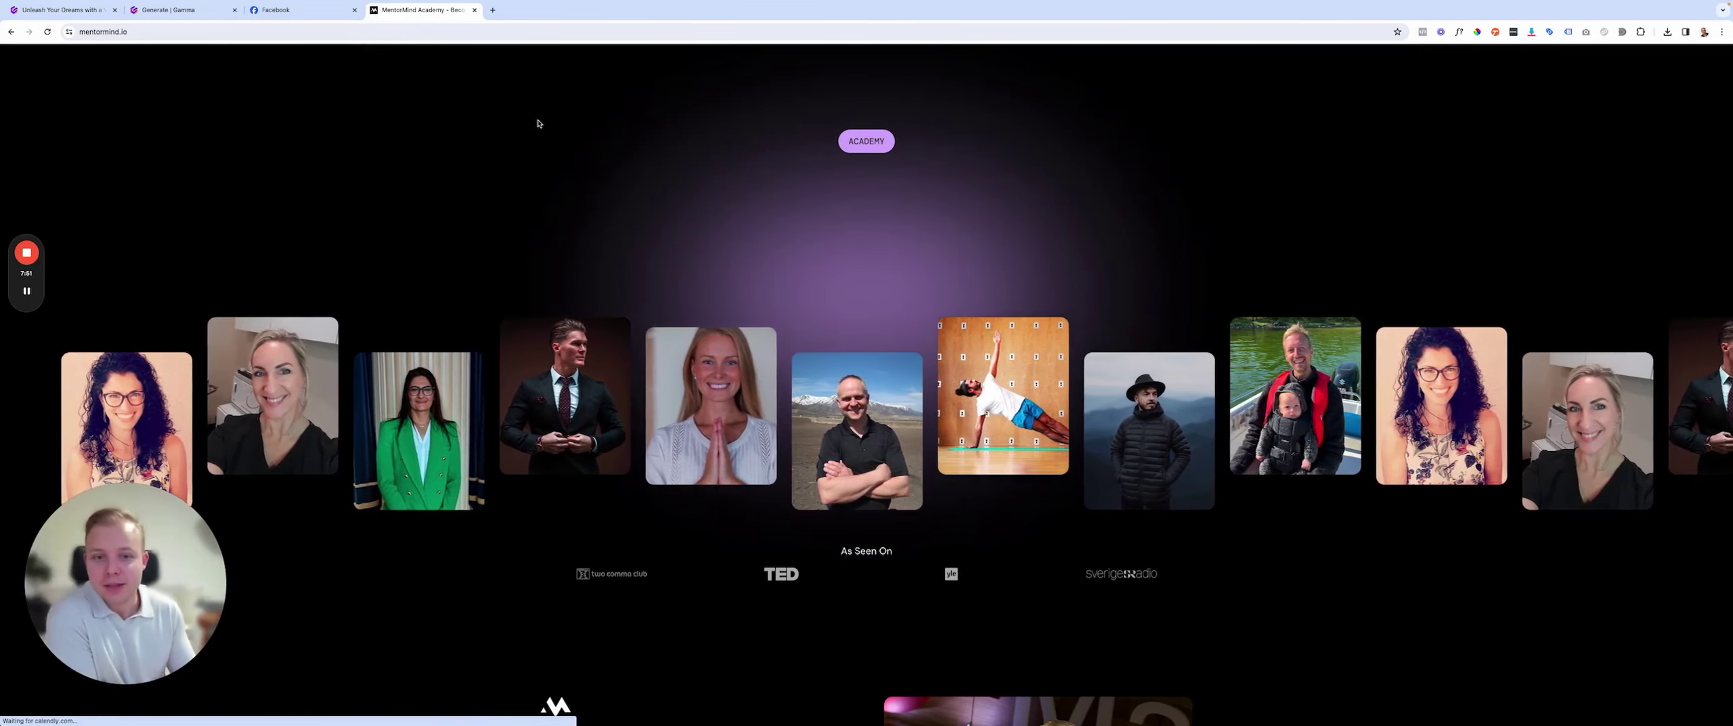
scroll(941, 605, "down", 7)
scroll(941, 604, "down", 6)
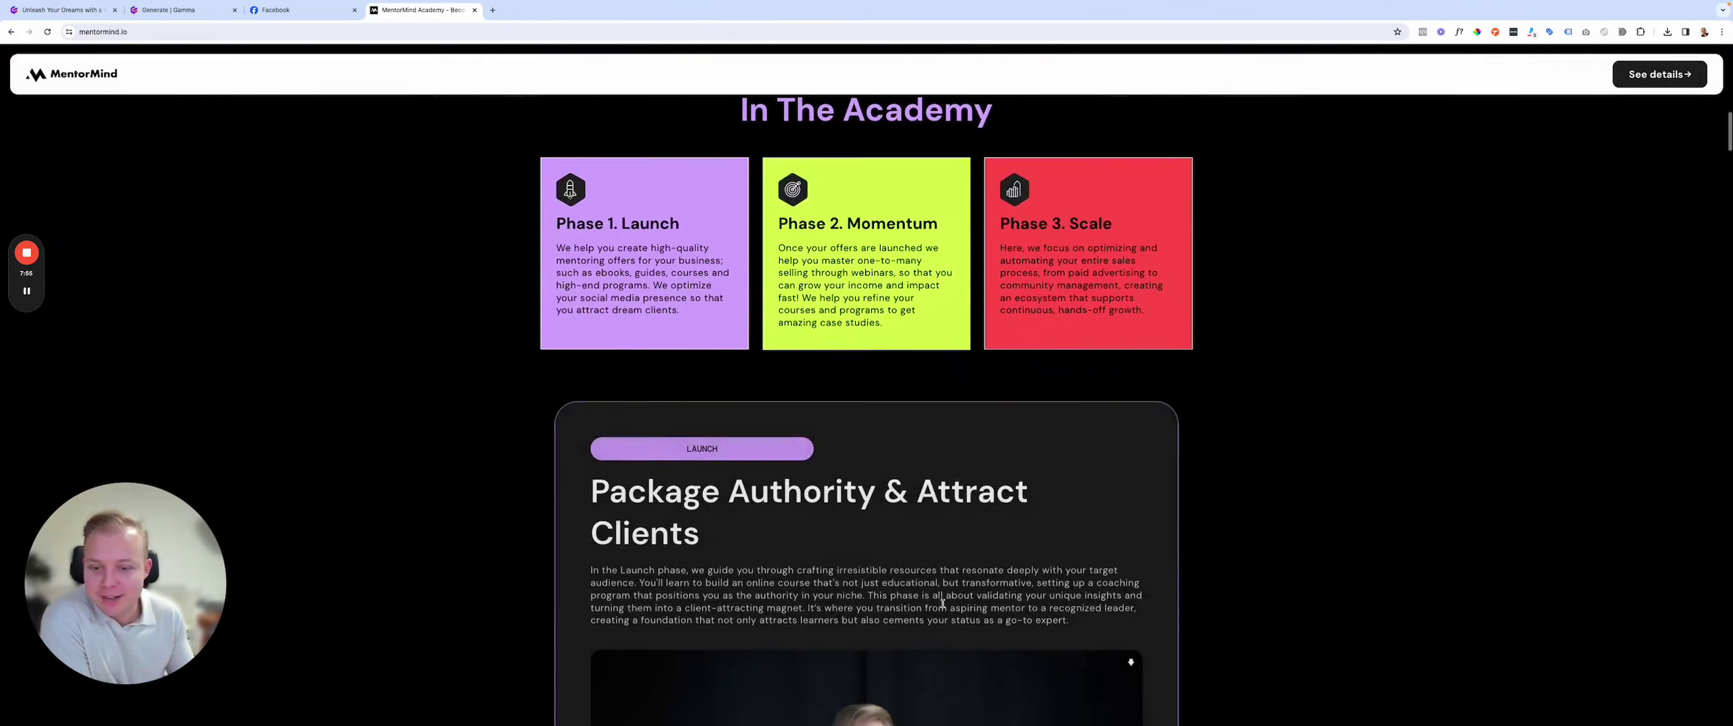
scroll(943, 603, "down", 2)
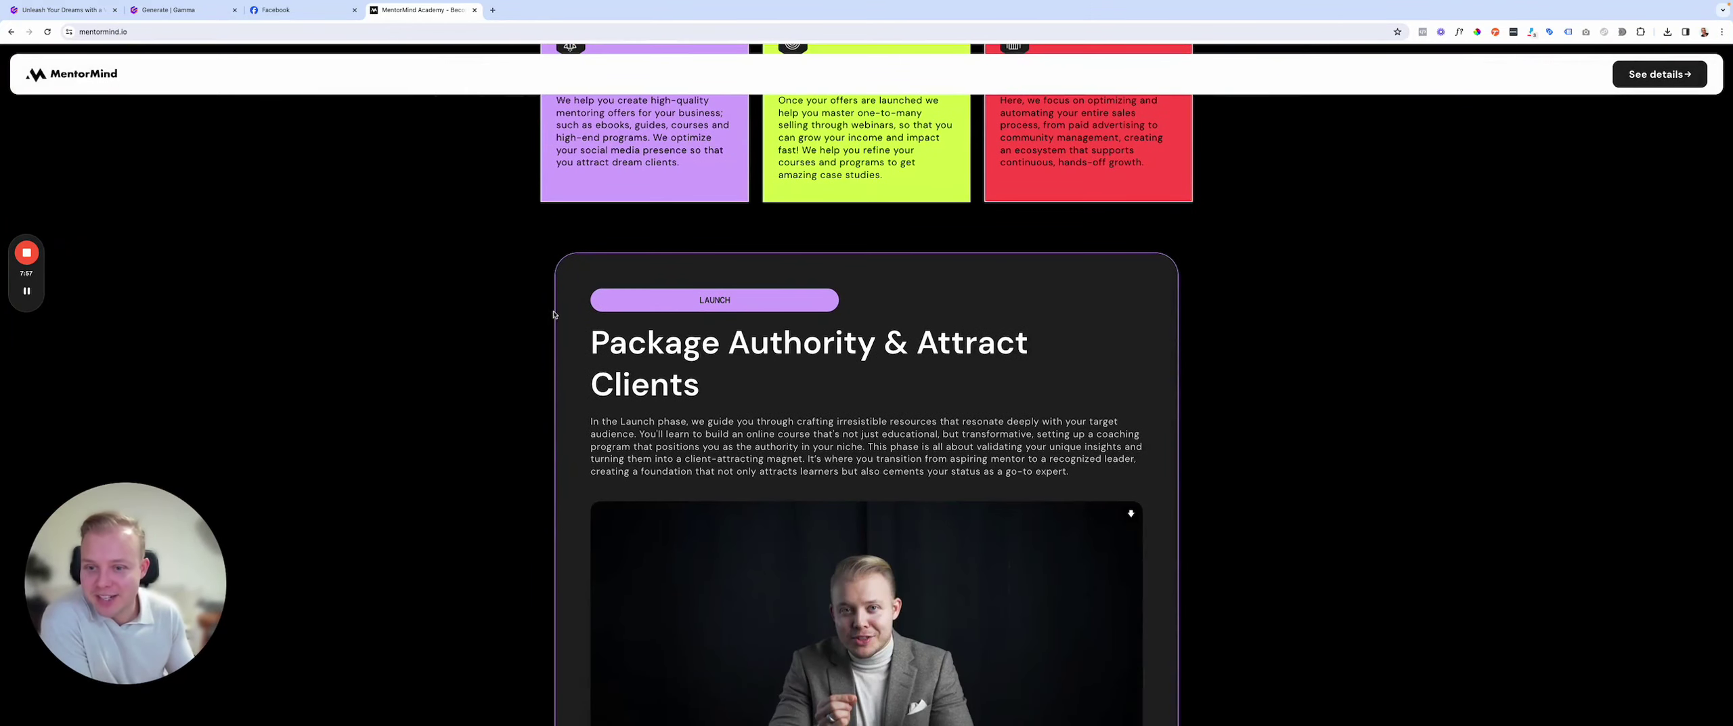
Step: Return to Gamma's theme selection and generate the presentation with the chosen theme
left_click(164, 13)
left_click(68, 11)
left_click(162, 10)
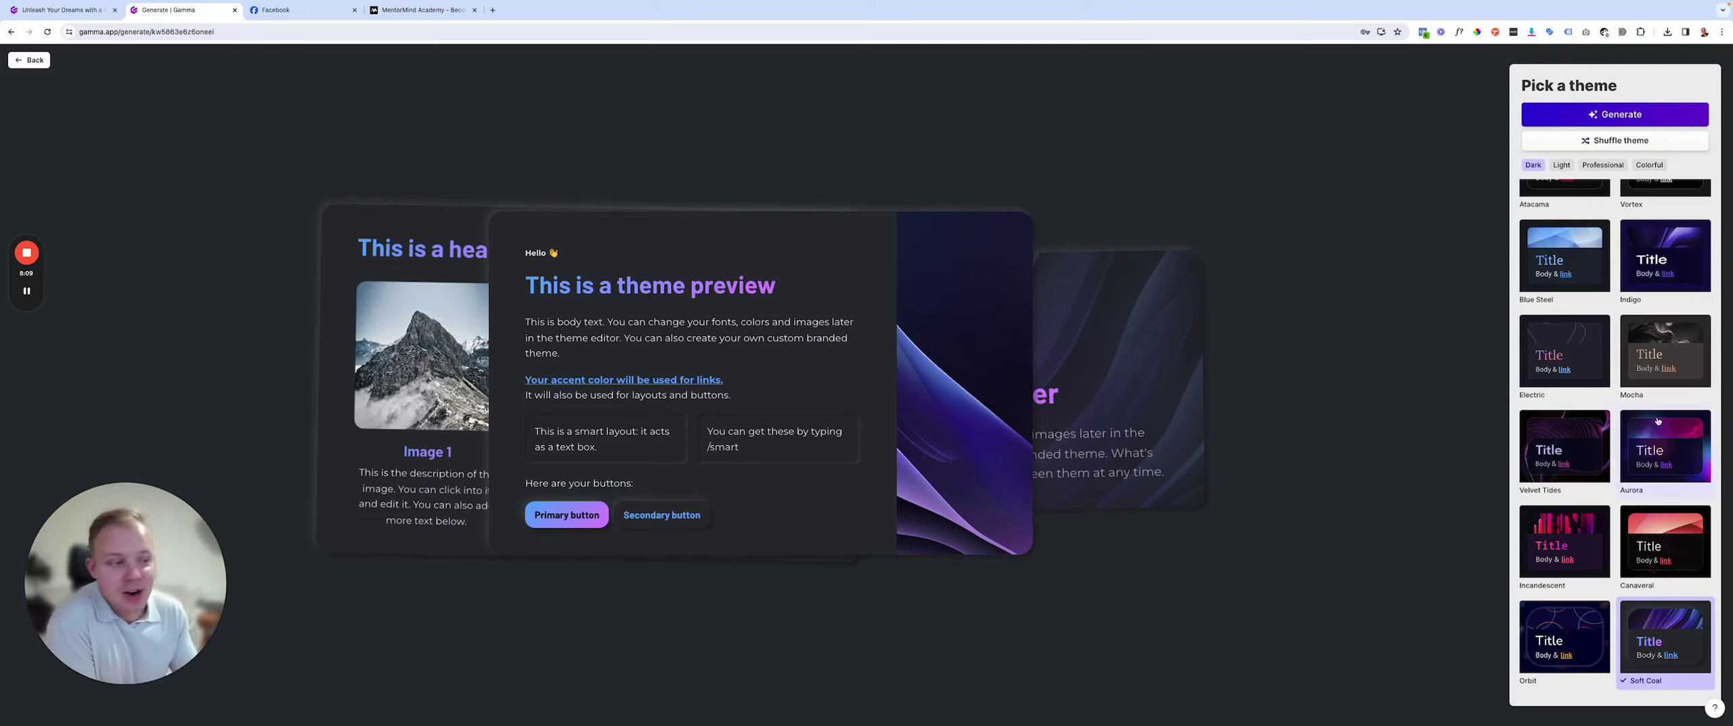
left_click(1613, 116)
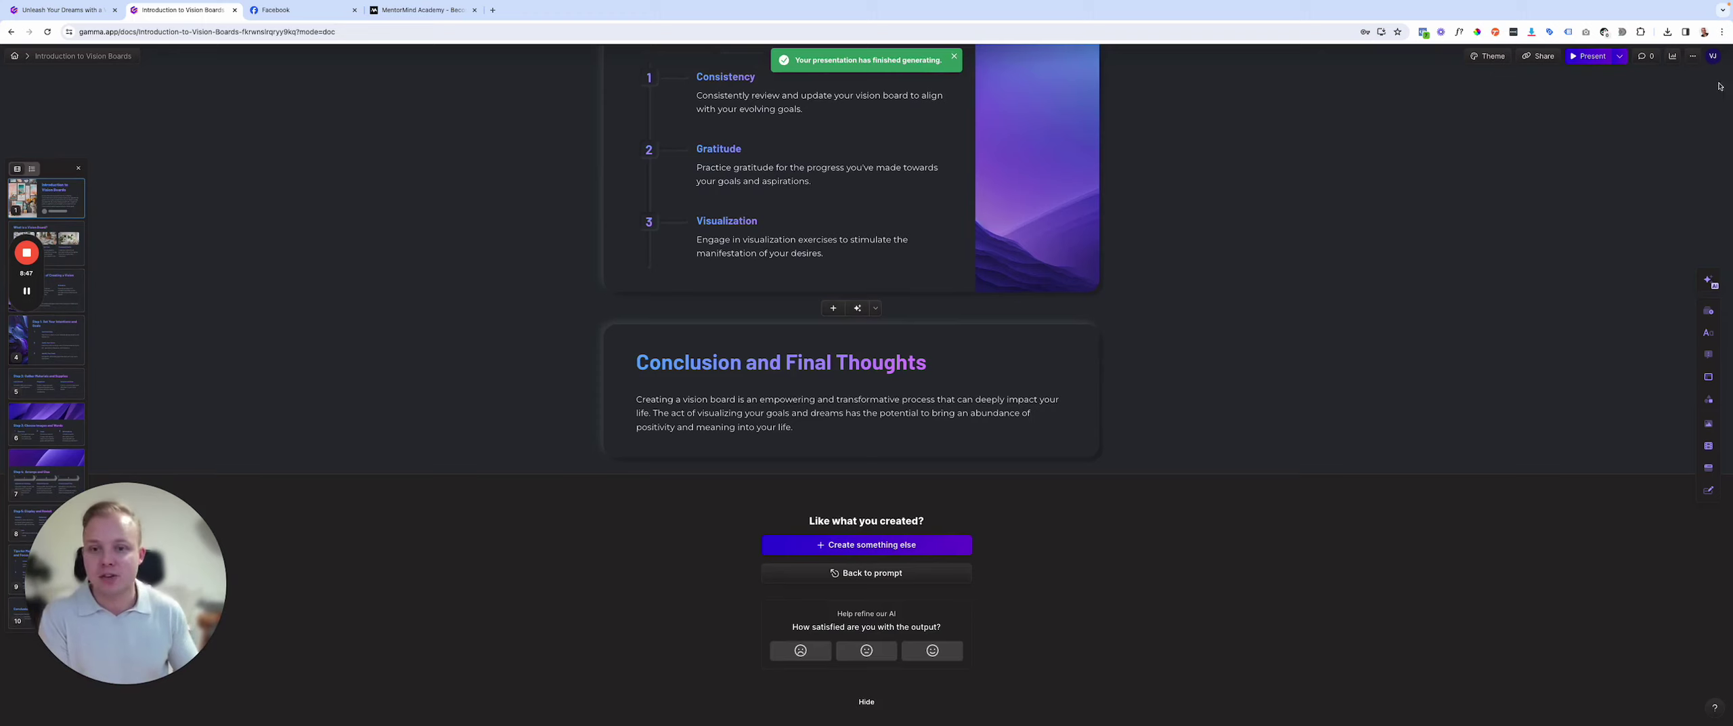
Step: Examine the generated vision board presentation's cards from the conclusion back towards the beginning
scroll(917, 488, "up", 10)
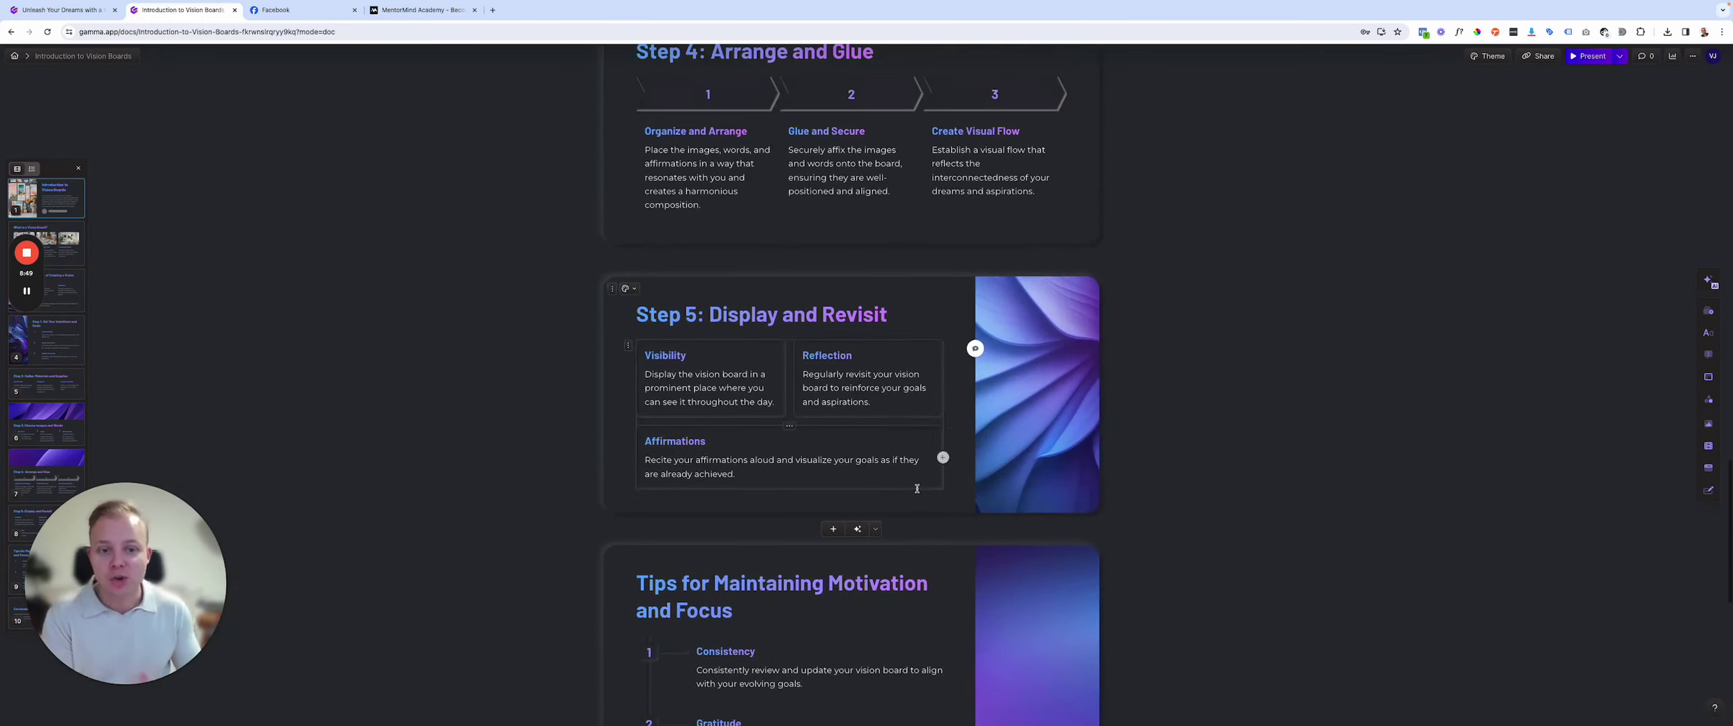
scroll(917, 488, "up", 5)
scroll(911, 490, "up", 15)
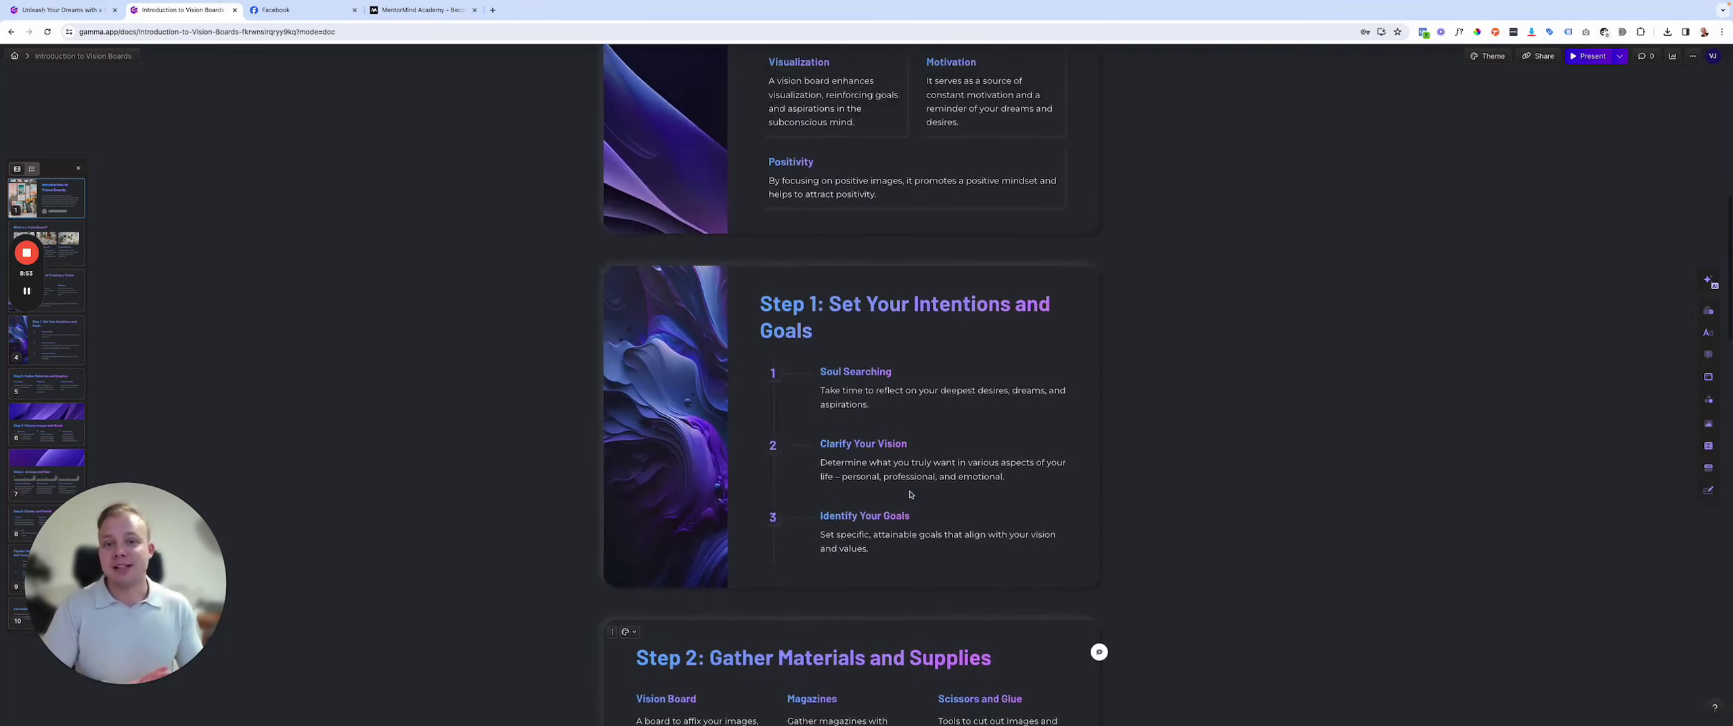
Step: Have the AI editor personalize the introduction card for an audience wanting a healthy lifestyle and vision boards focused on diet and exercise
scroll(911, 493, "up", 13)
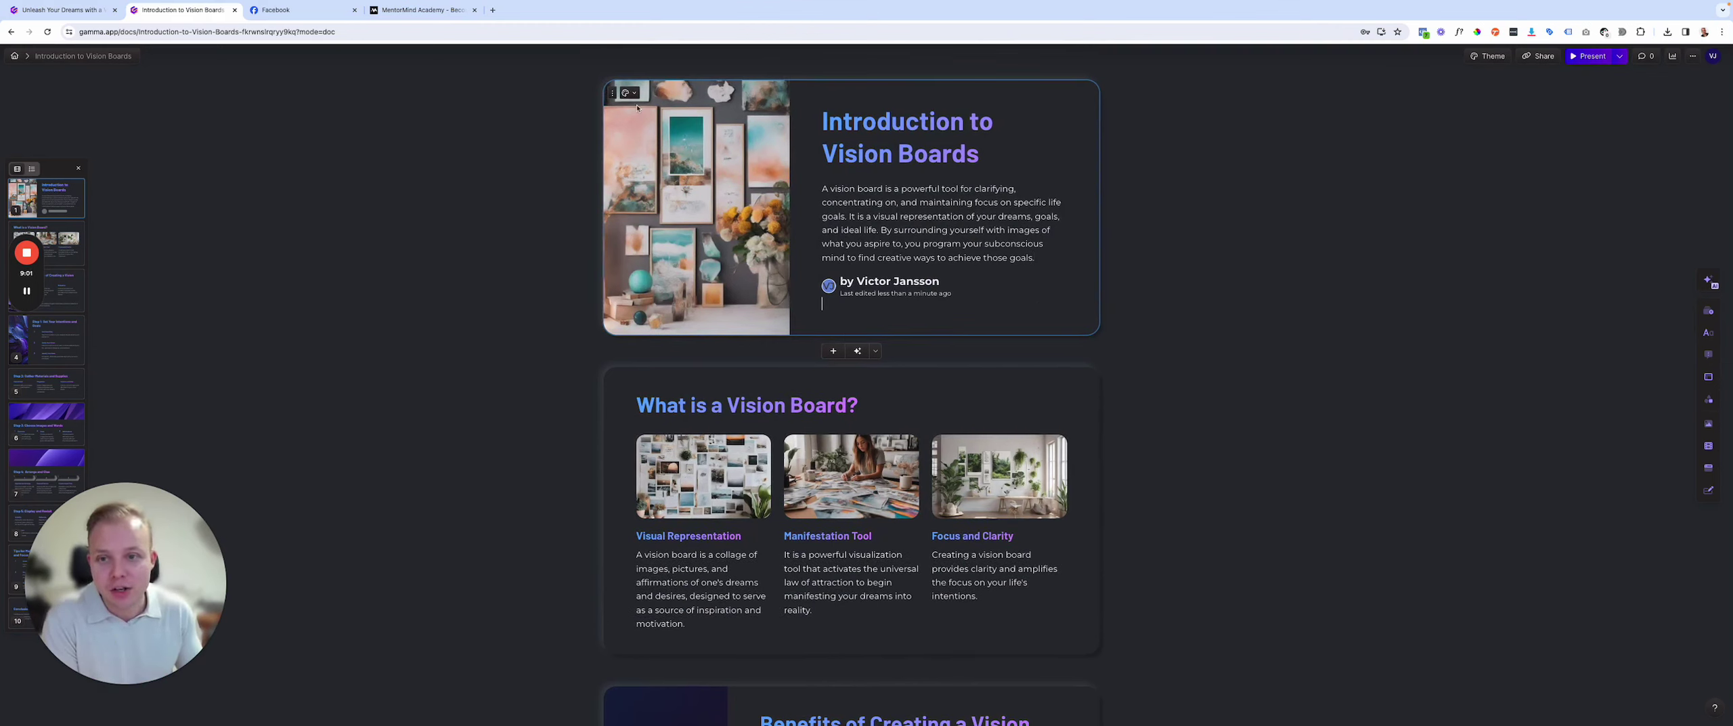
left_click(985, 87)
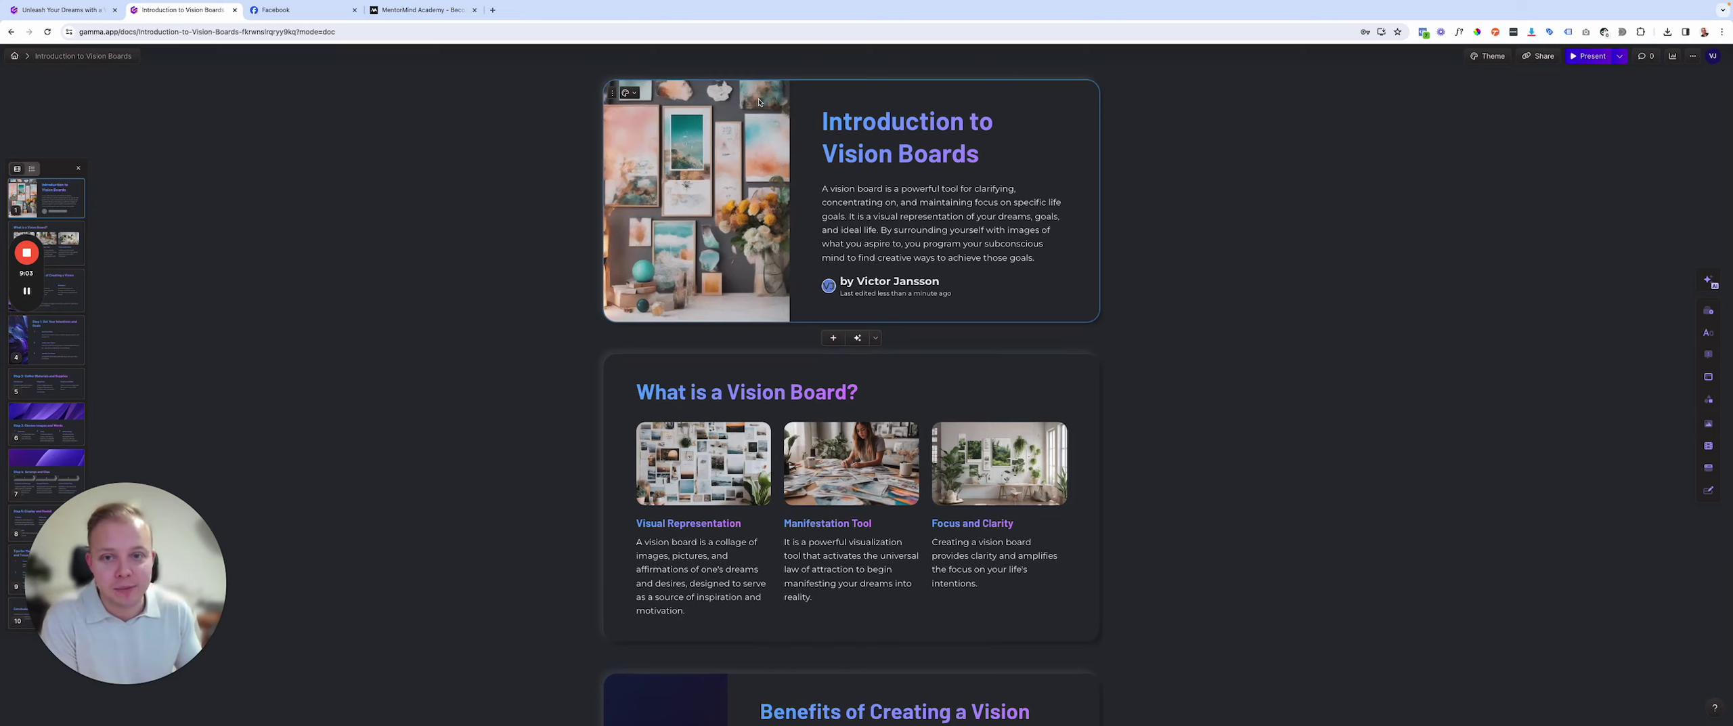
left_click(742, 103)
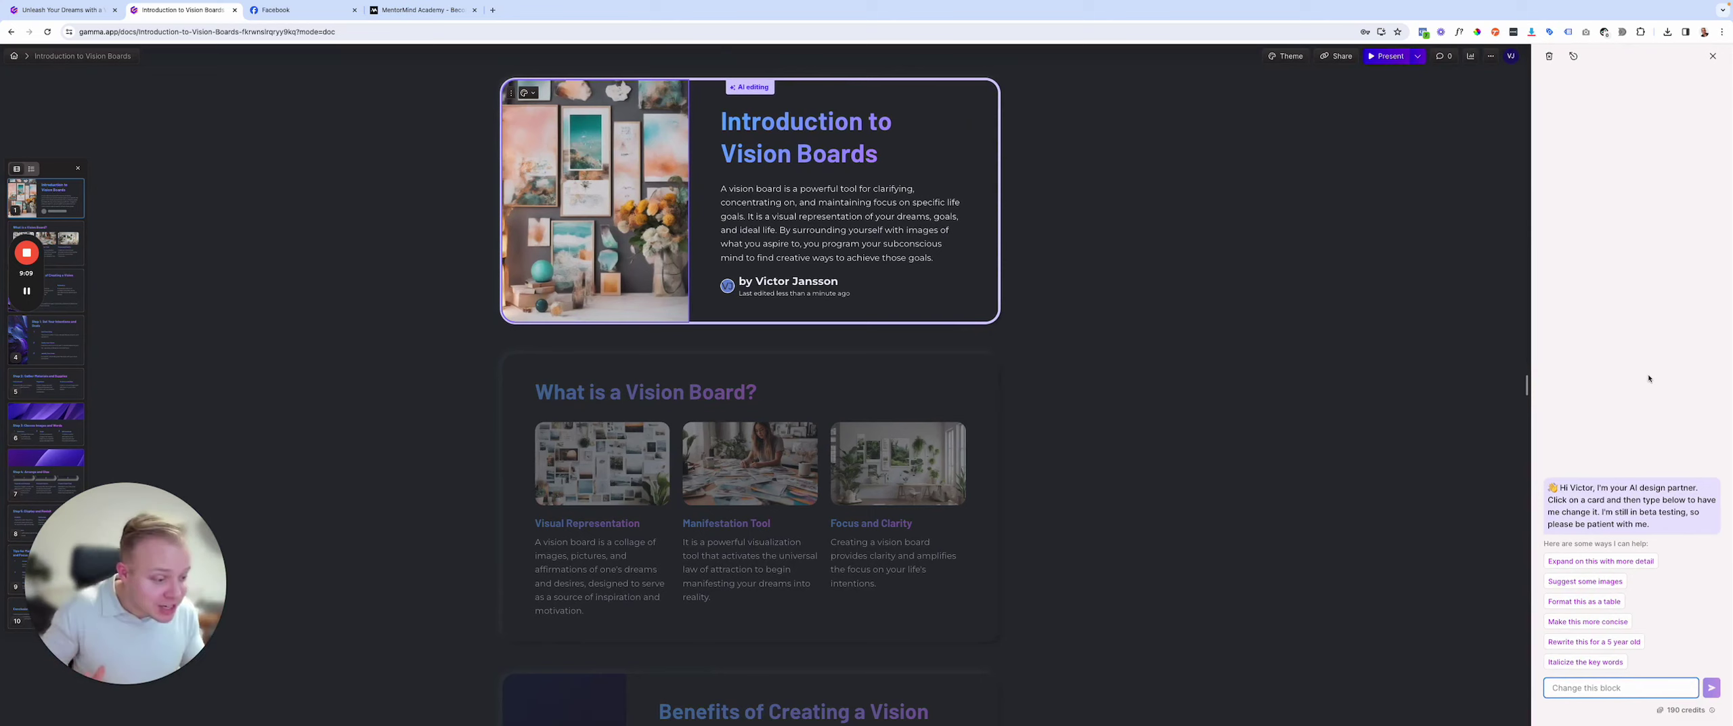
left_click(1604, 693)
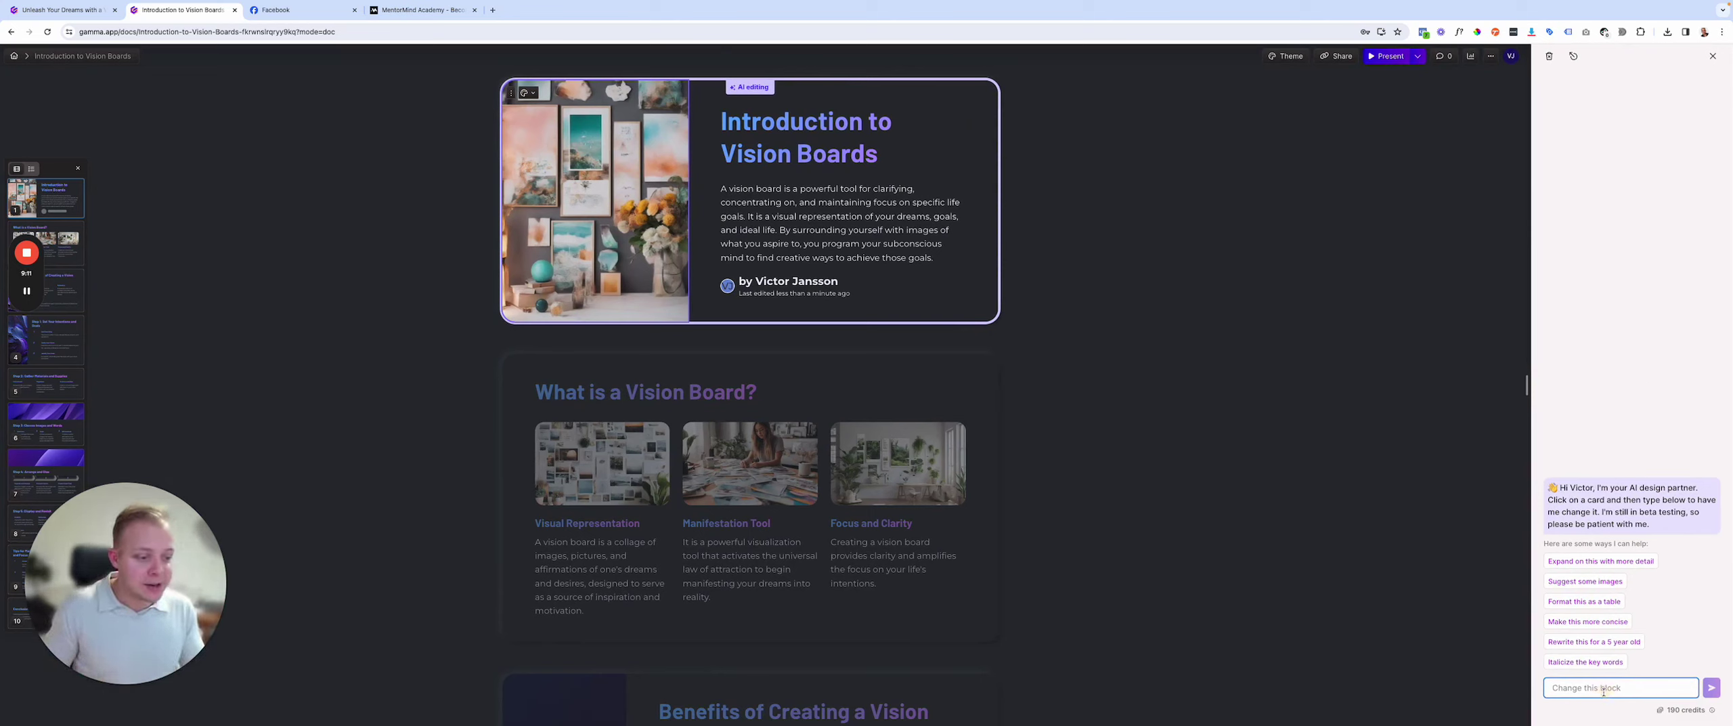
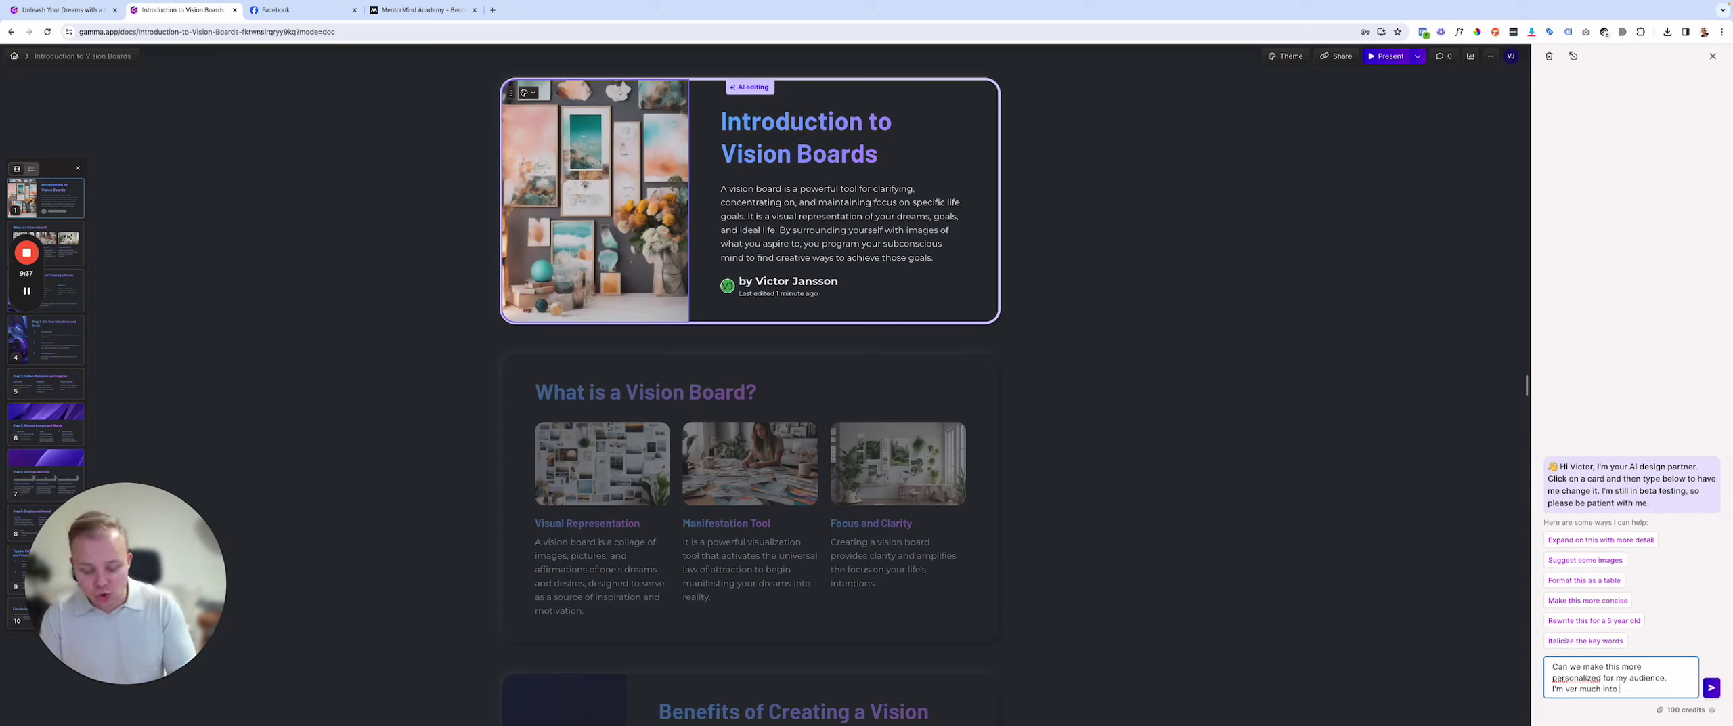
type("a healthy lif")
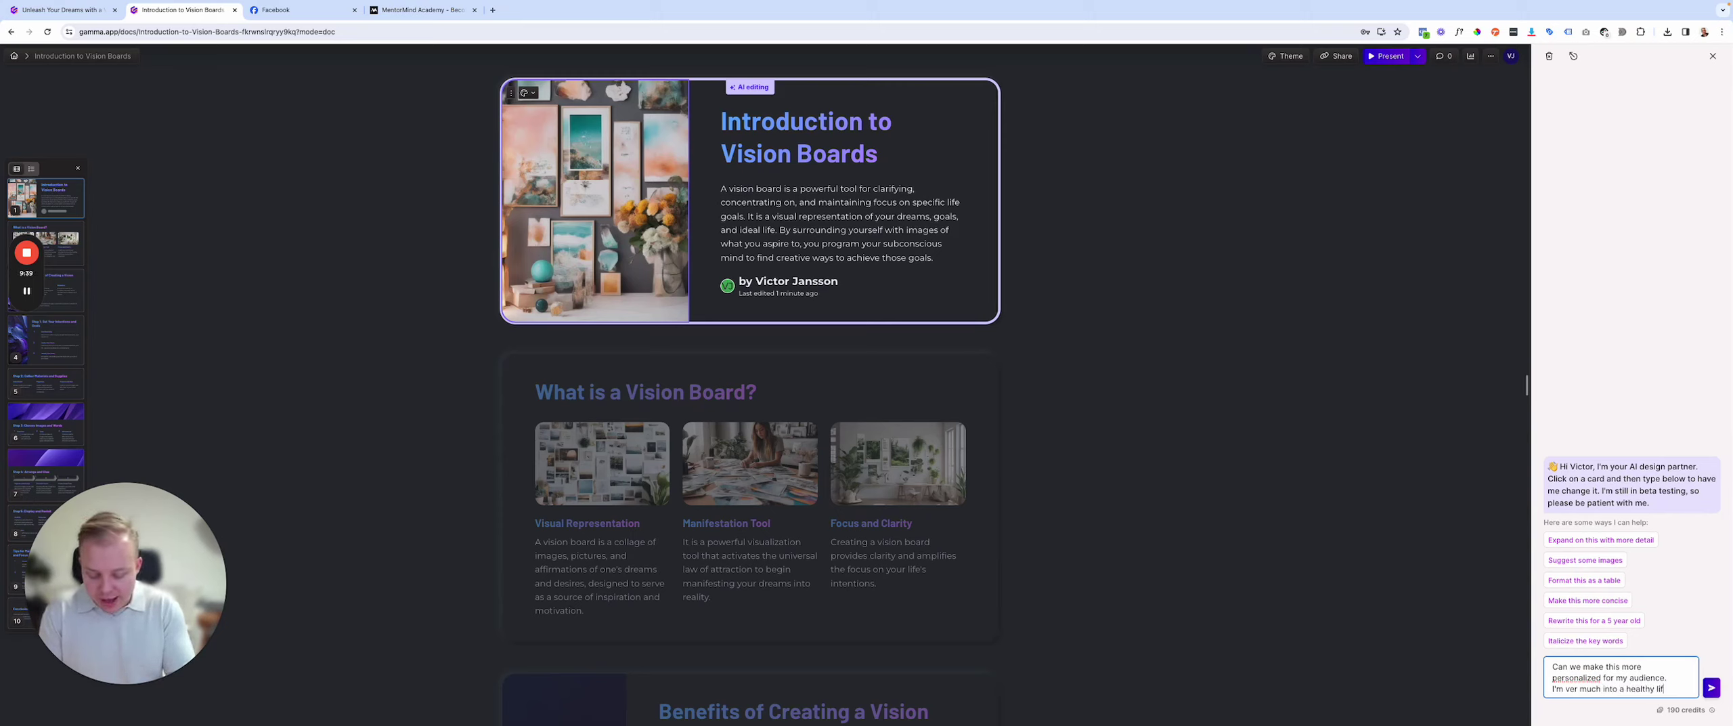
type("estyle and my aud")
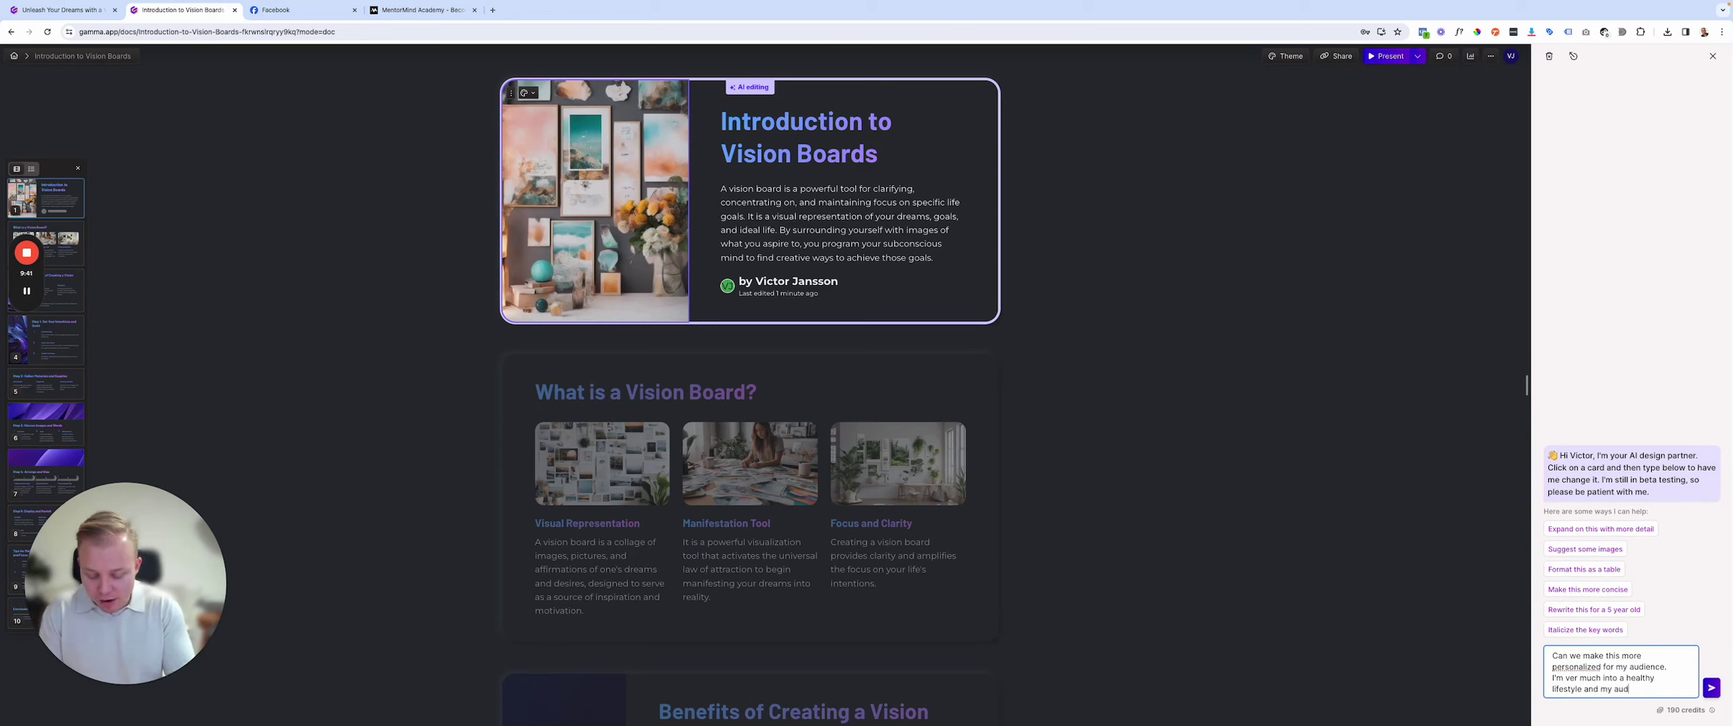
type("ience want to fo")
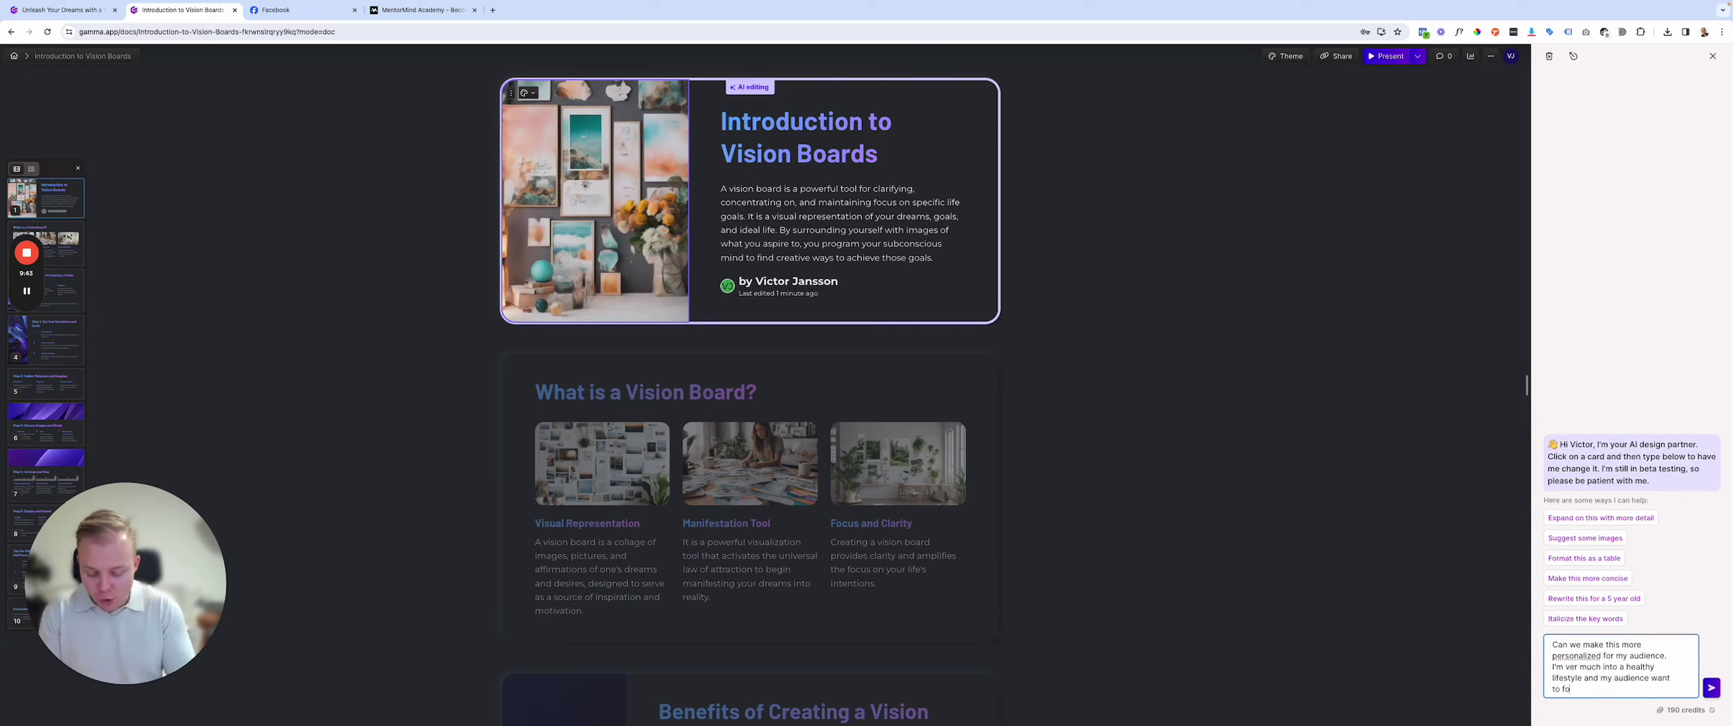
type("cus on d")
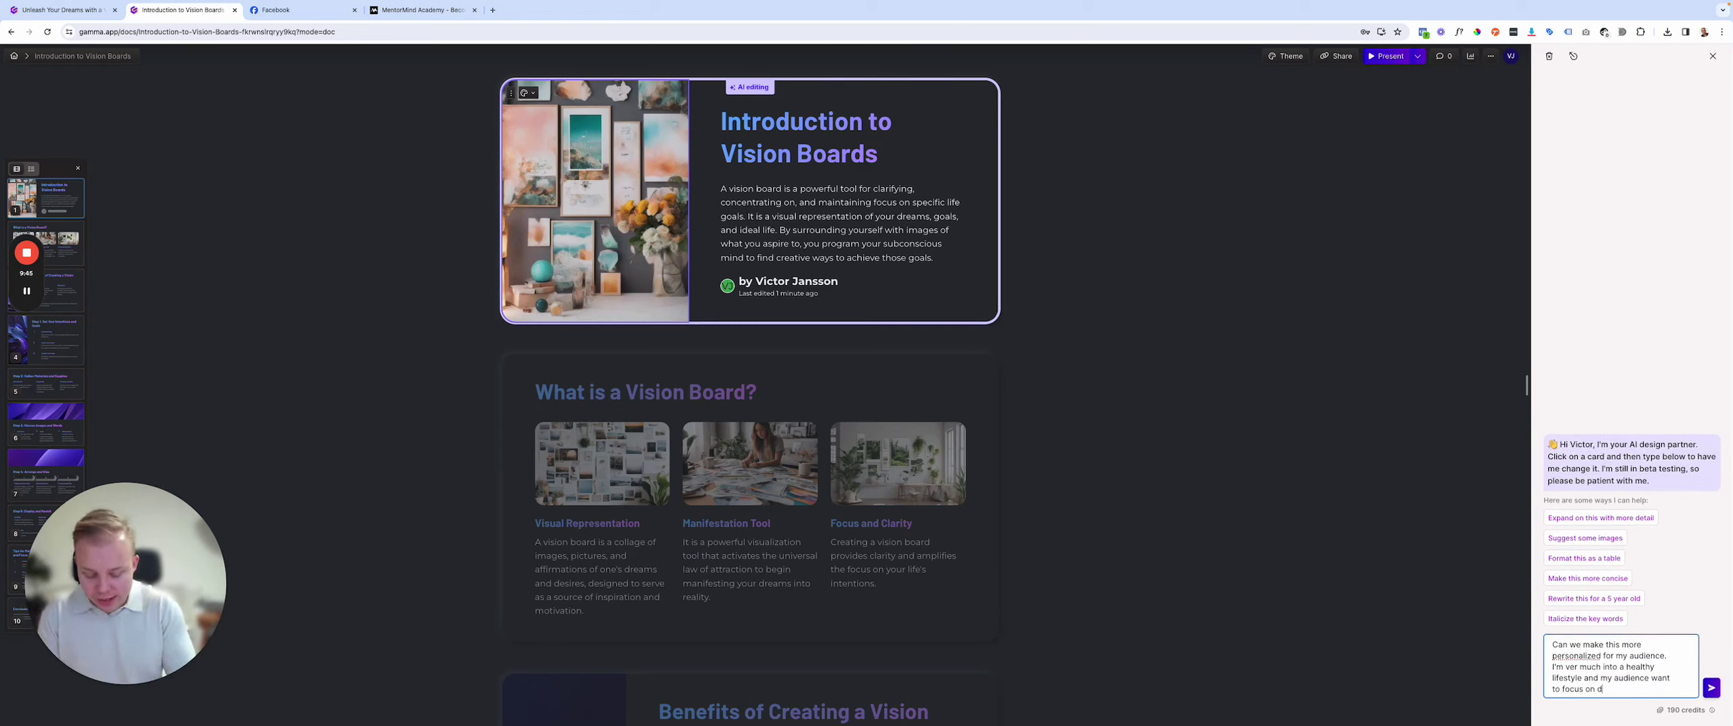
type("iet and exercise")
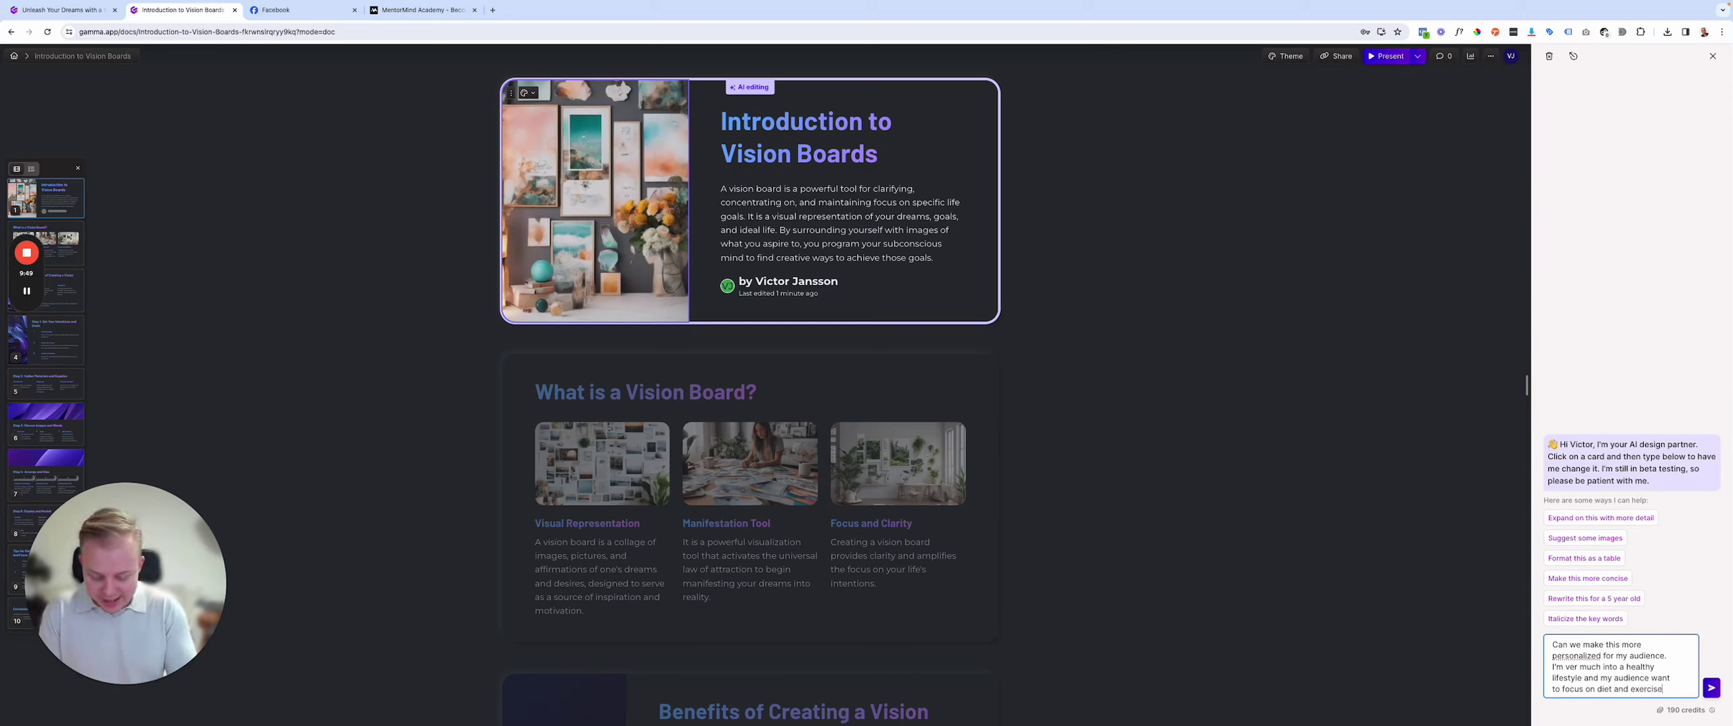
type(" for their vision boards. Tweak t")
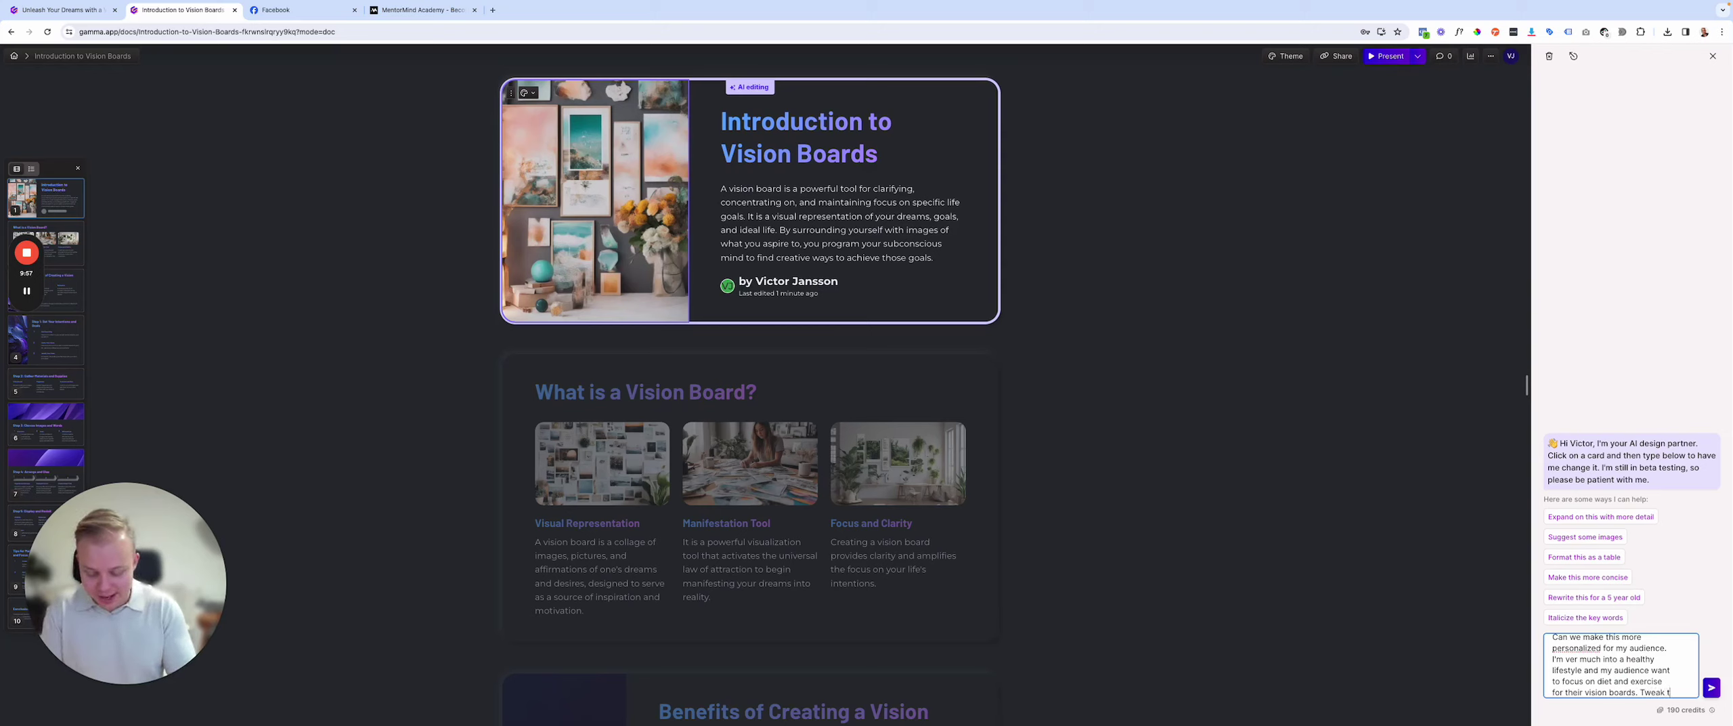
type("his slide to fit that.")
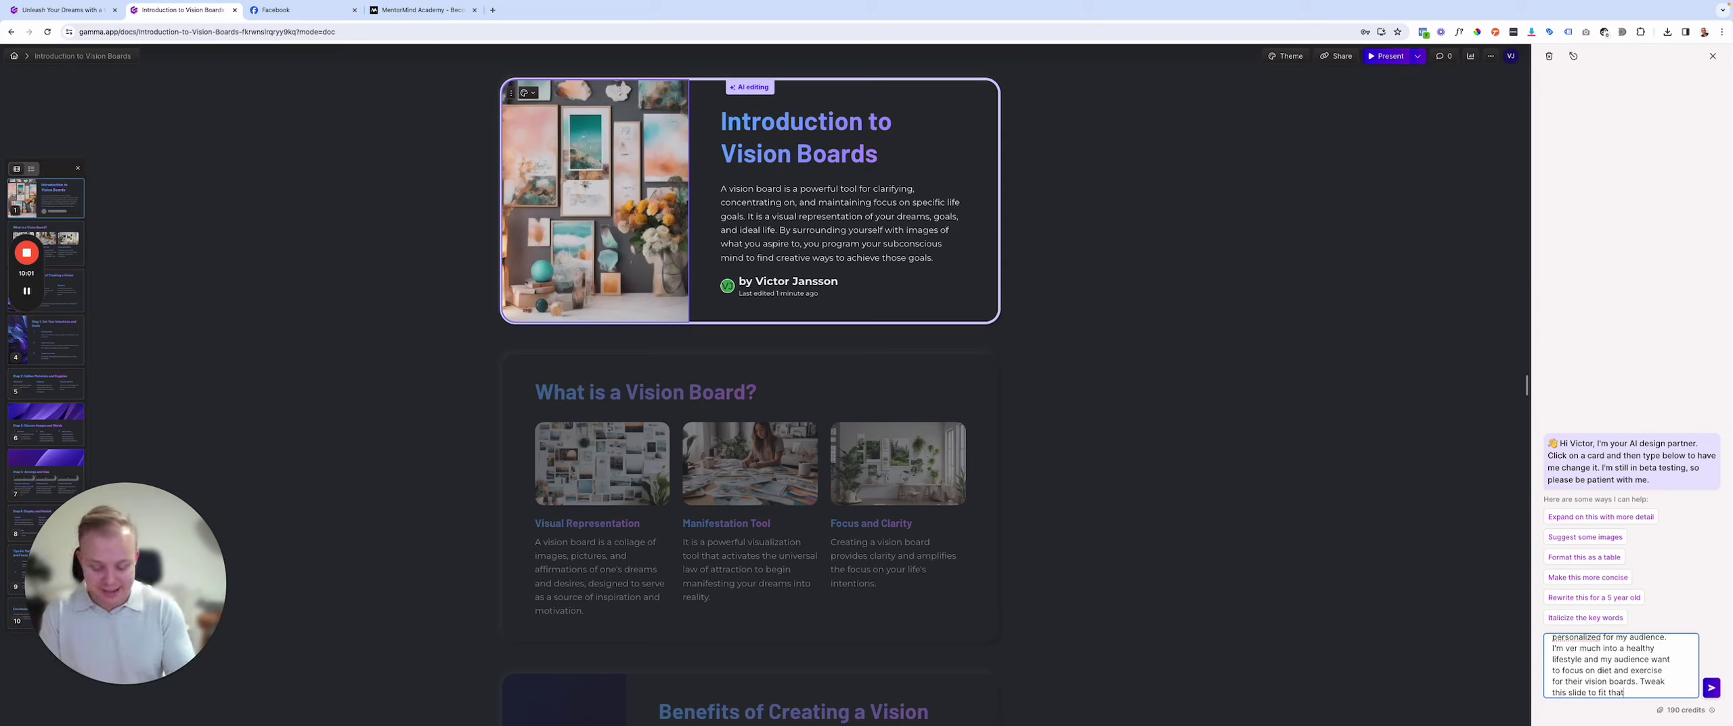
left_click(1712, 687)
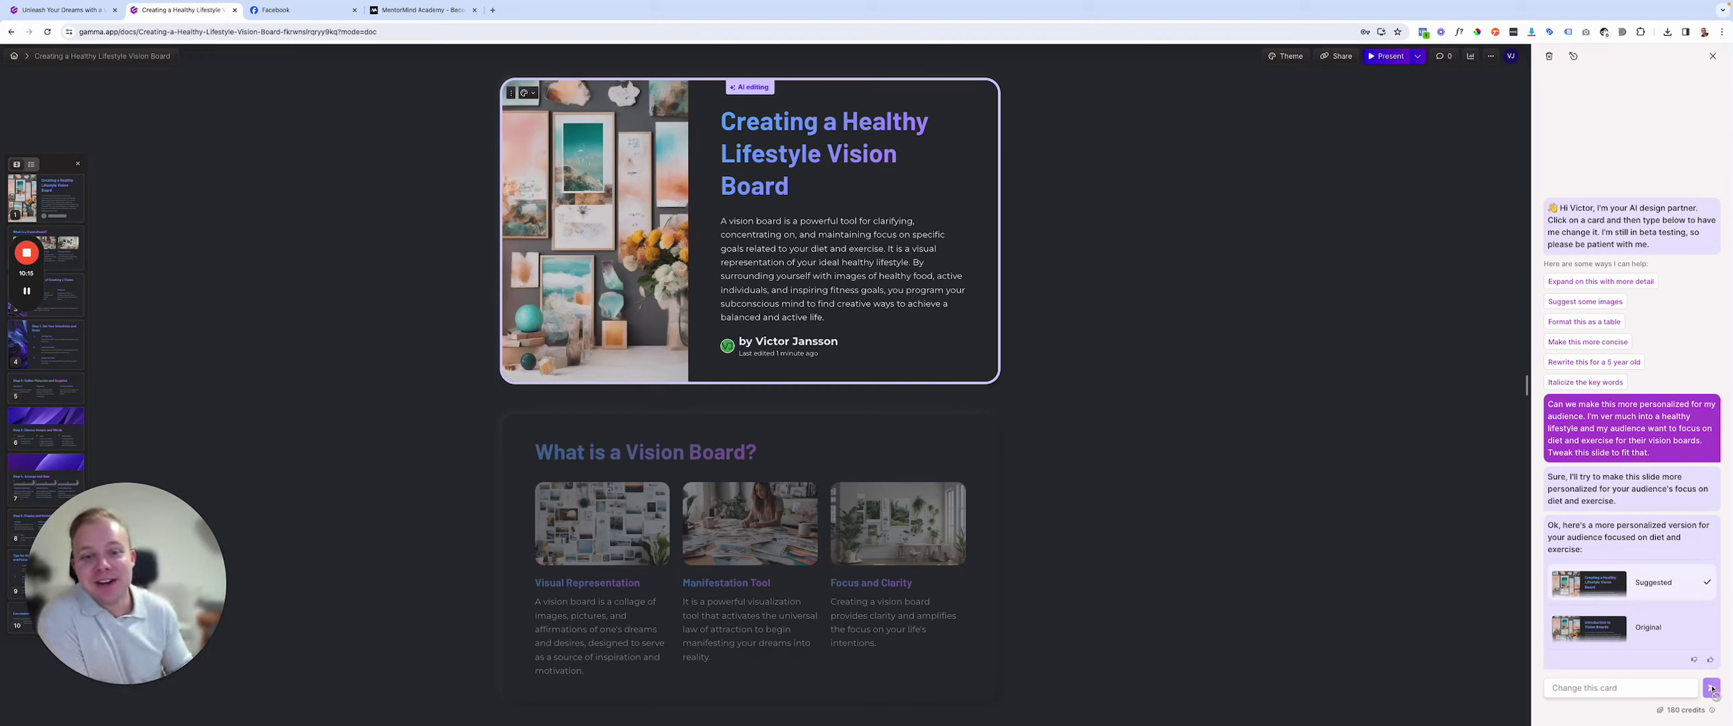
mouse_move(789, 234)
left_mouse_down()
mouse_move(913, 238)
mouse_move(844, 265)
mouse_move(911, 265)
mouse_move(827, 276)
mouse_move(961, 278)
mouse_move(812, 289)
mouse_move(881, 290)
mouse_move(804, 308)
mouse_move(831, 310)
left_mouse_up()
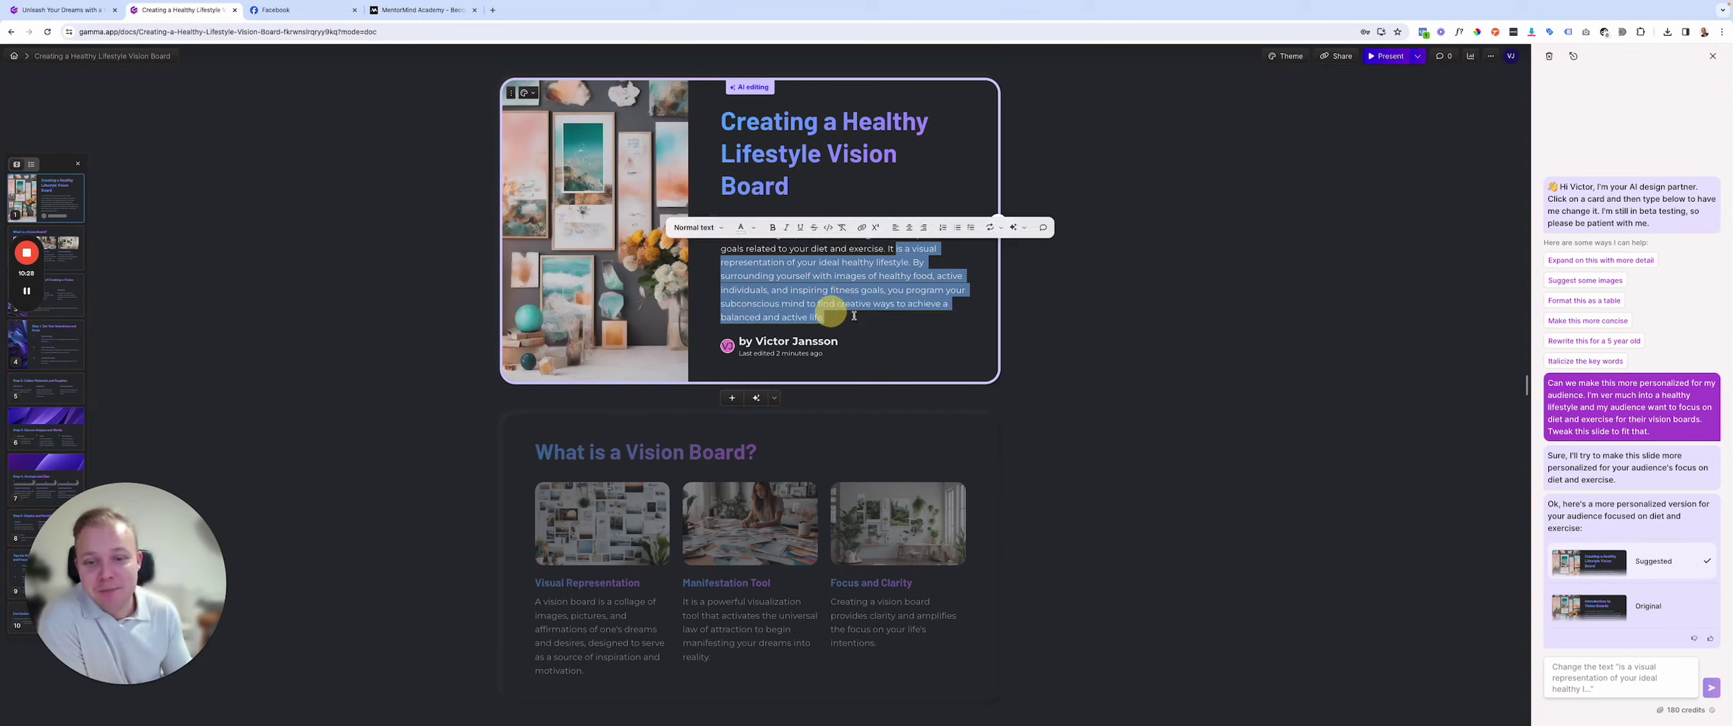
left_click(1112, 329)
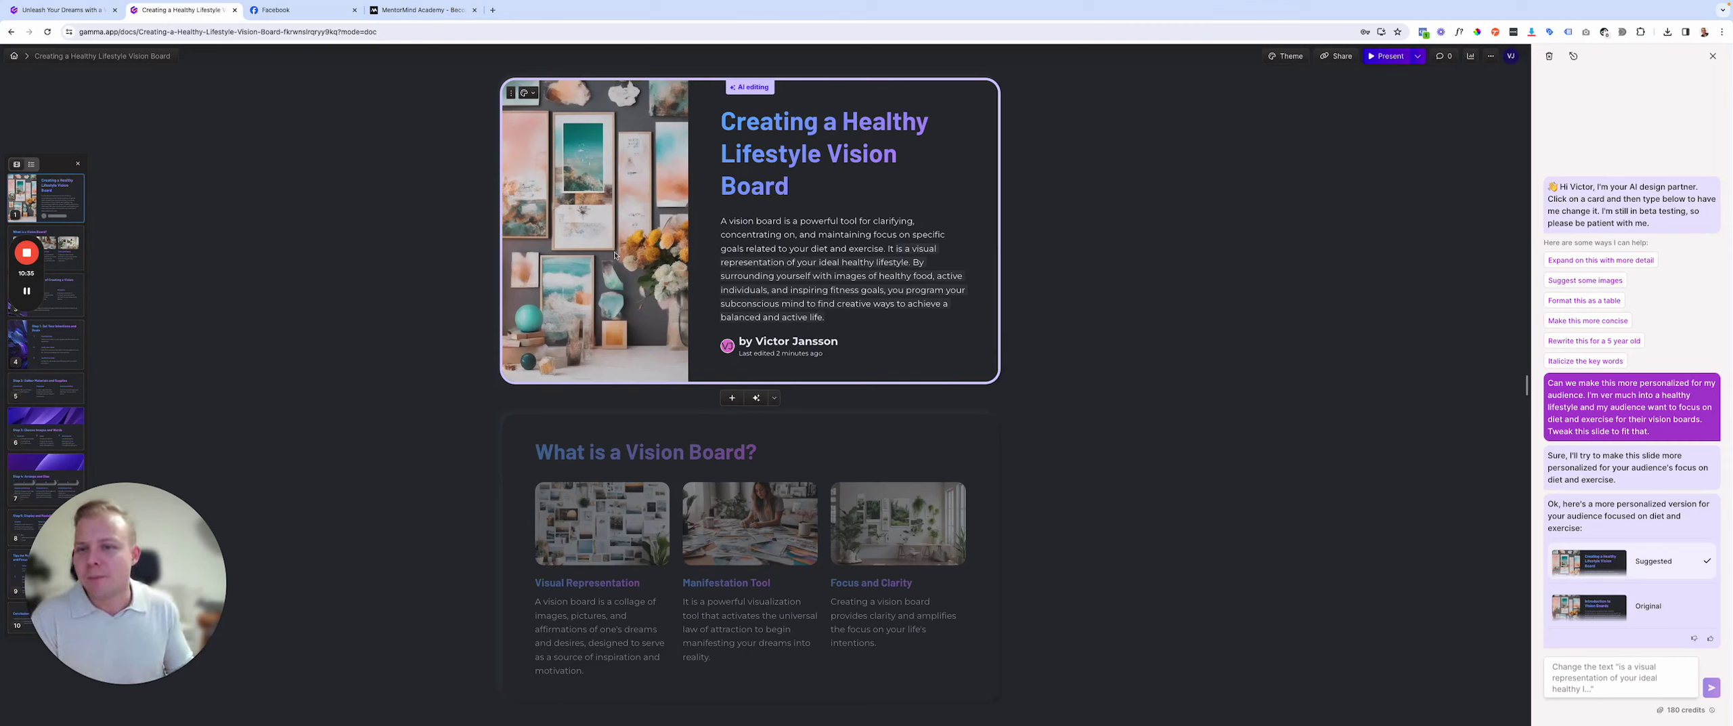
Step: Regenerate the first card's accent image with the prompt "inspirational vision board with images of goals, dreams, and motivating quotes regarding diet and fitness"
left_click(532, 94)
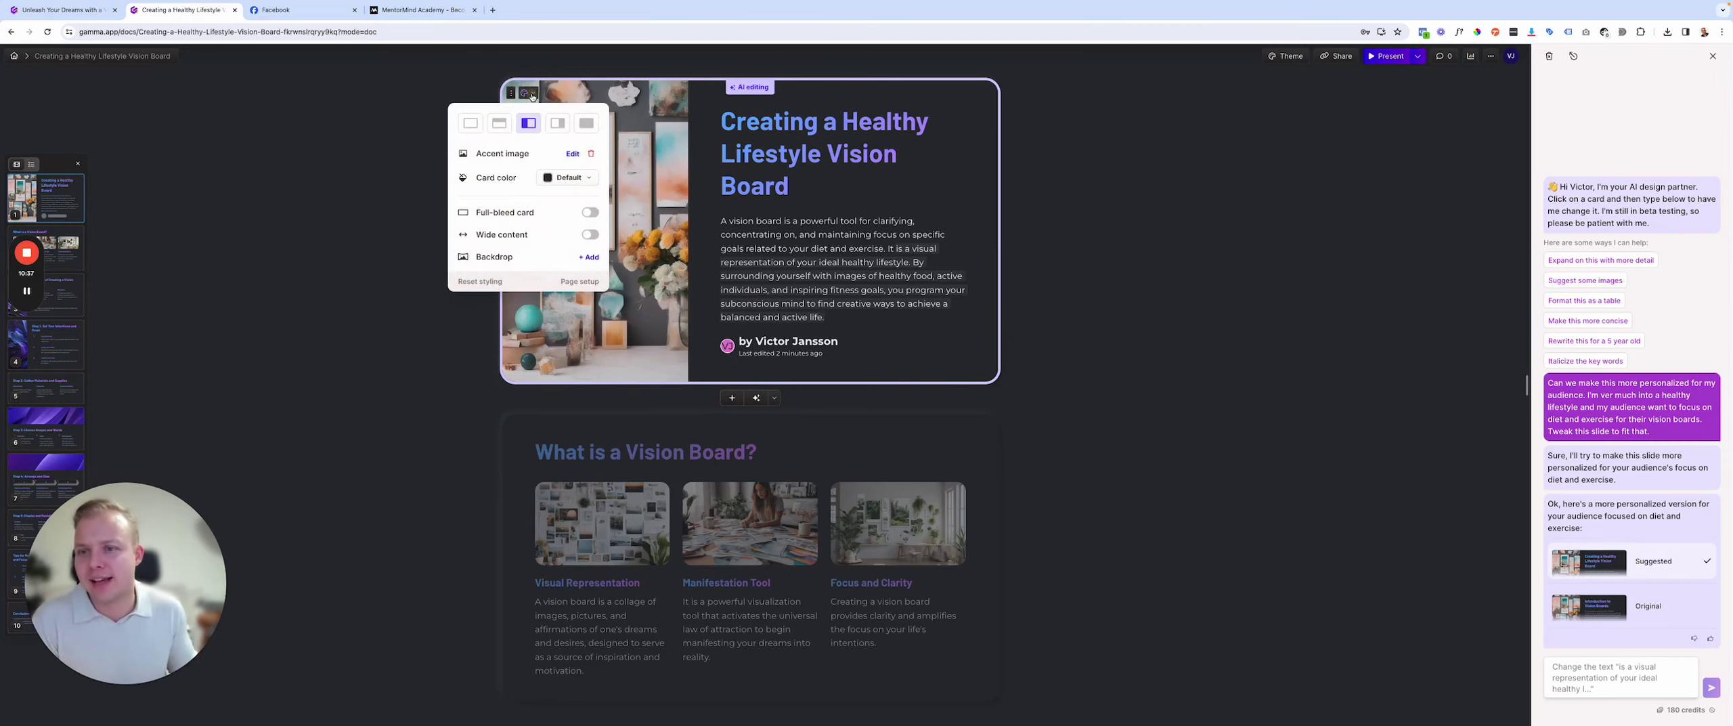
left_click(573, 154)
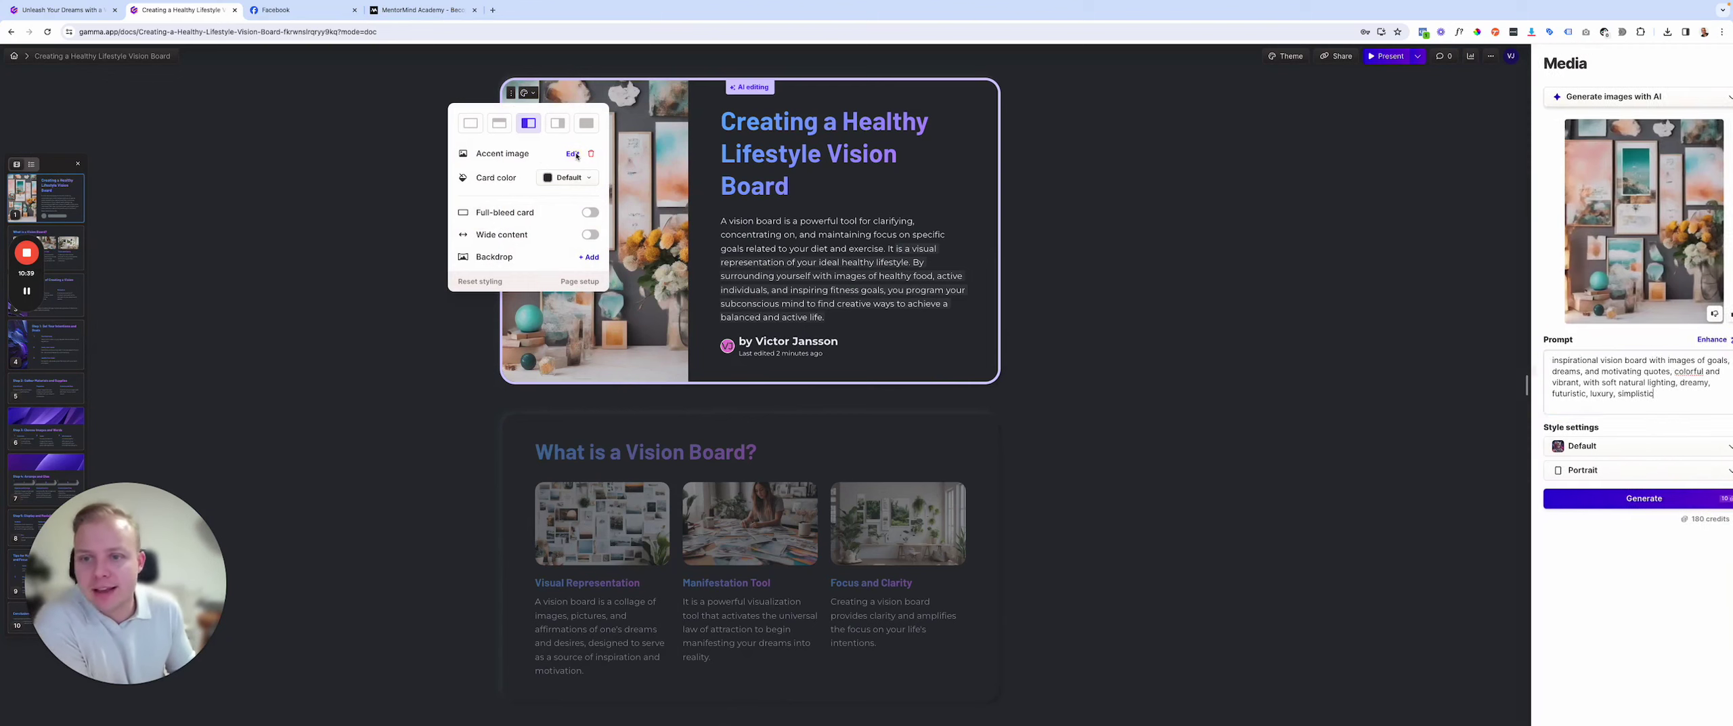
mouse_move(1636, 371)
left_mouse_down()
mouse_move(1638, 390)
mouse_move(1514, 368)
mouse_move(1703, 362)
mouse_move(1646, 371)
left_mouse_up()
left_click(1646, 397)
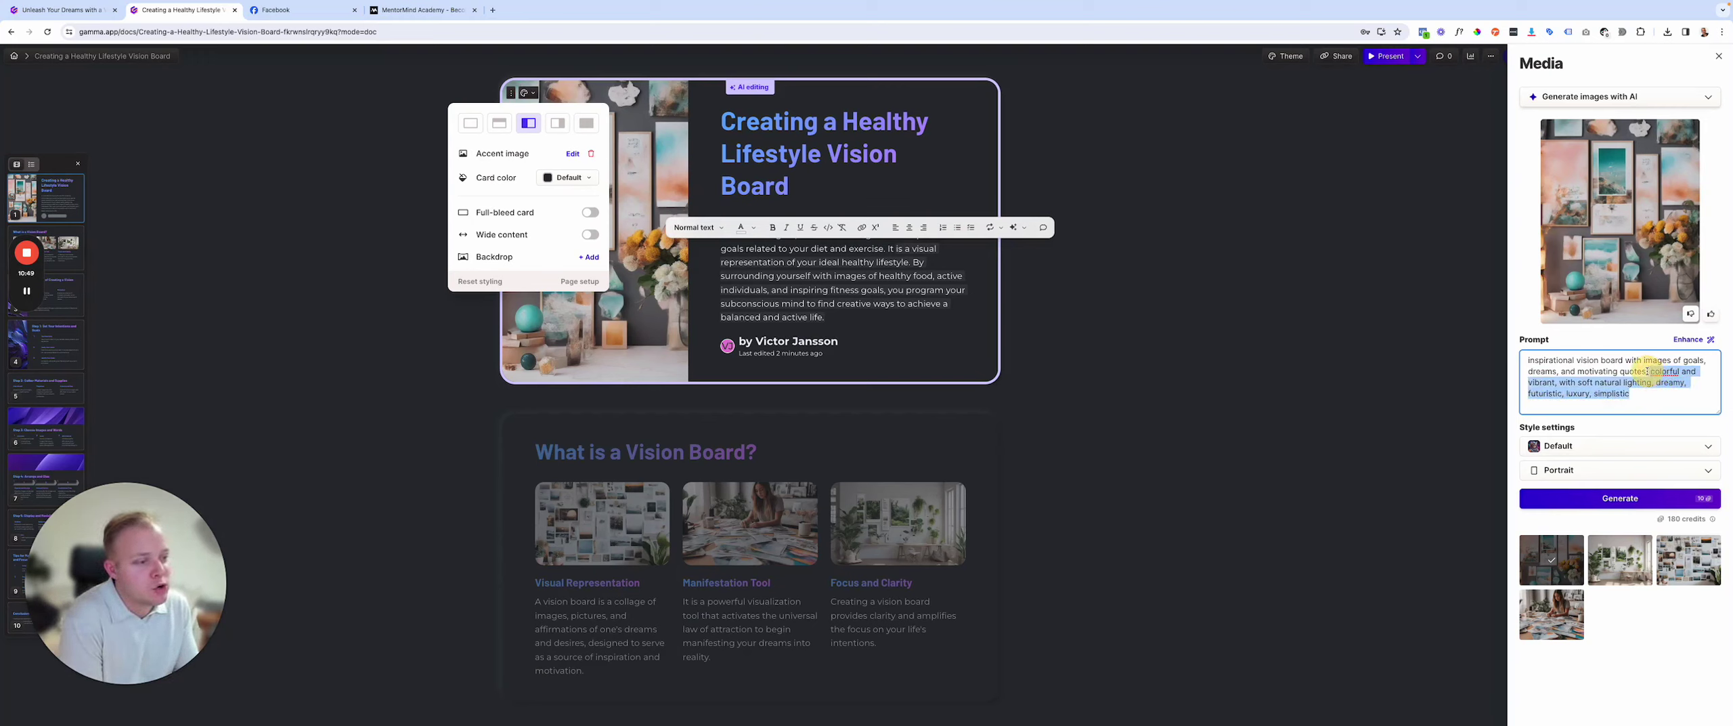
key("BackSpace")
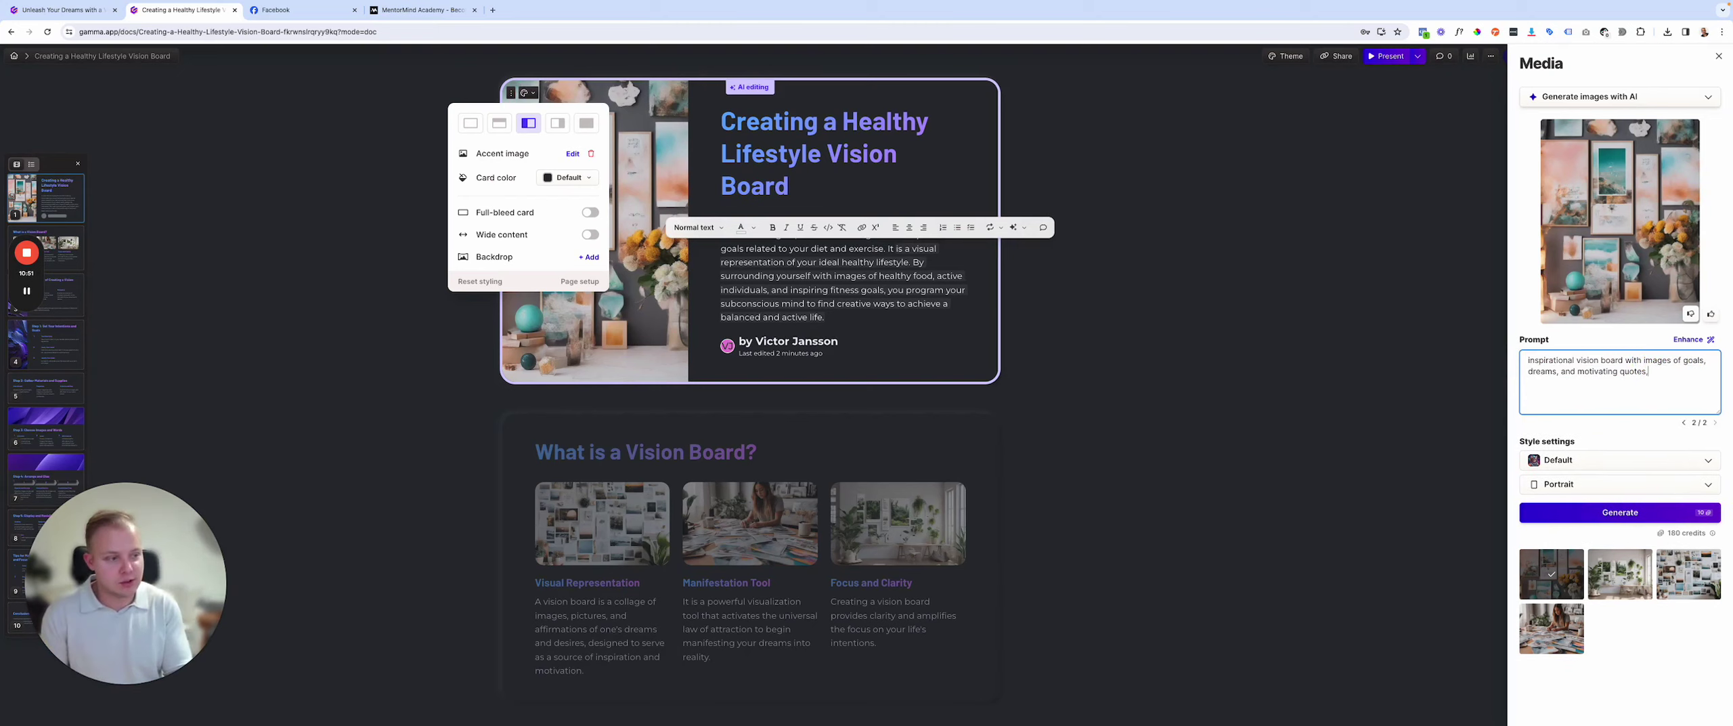
type("regarding ")
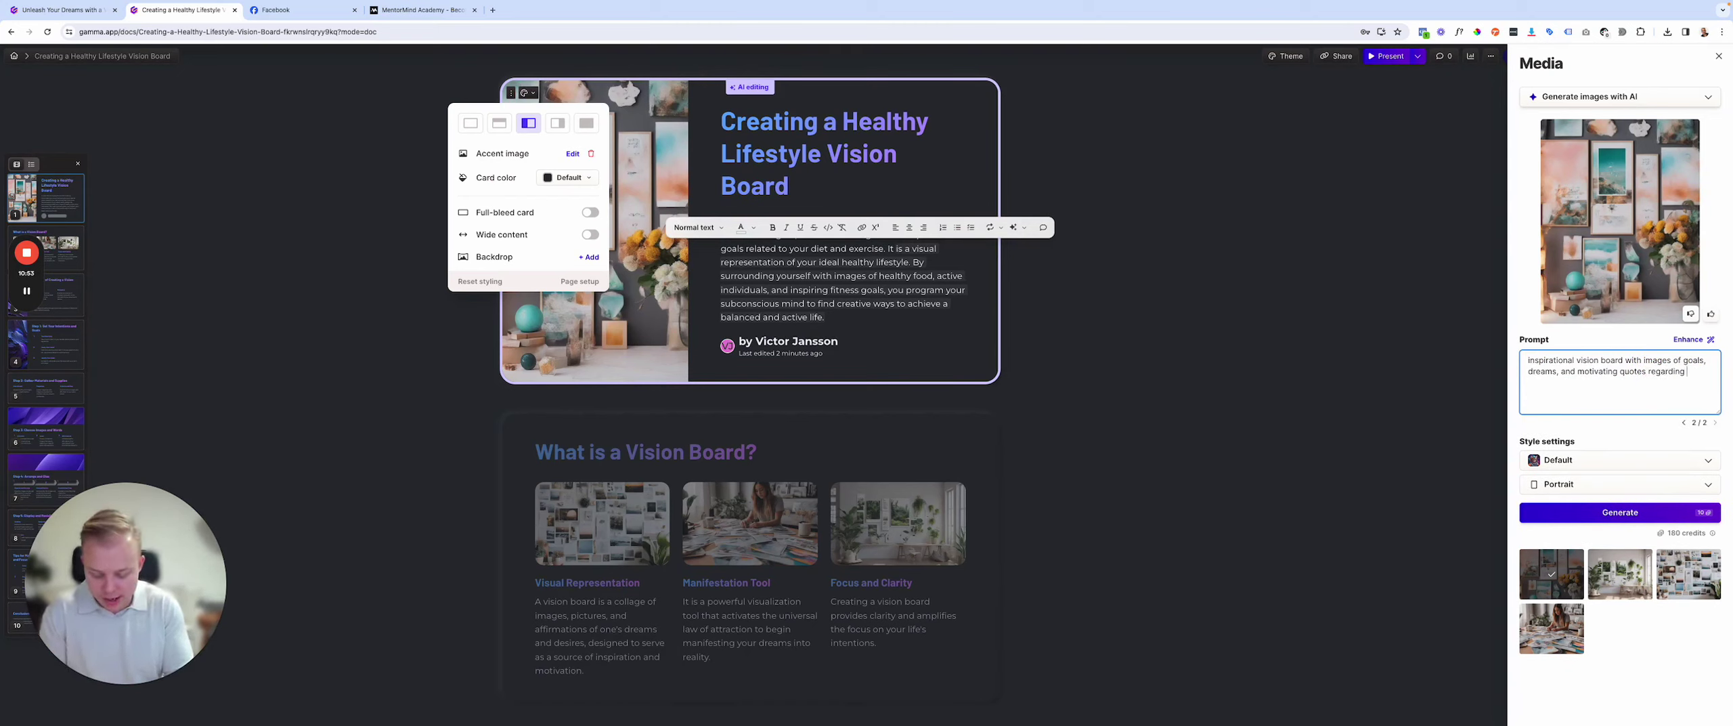
type("diet and fitness")
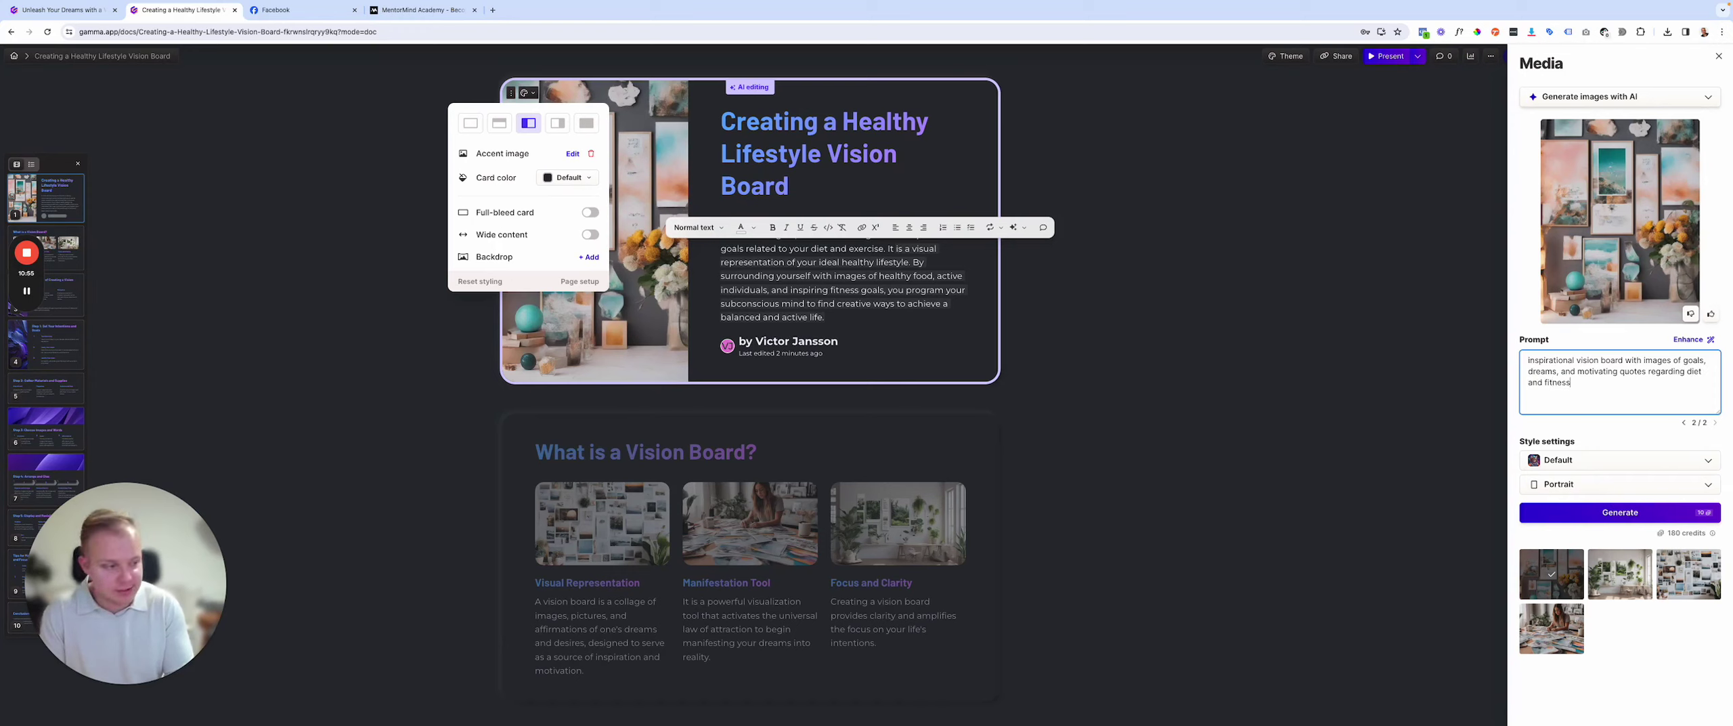
left_click(1644, 513)
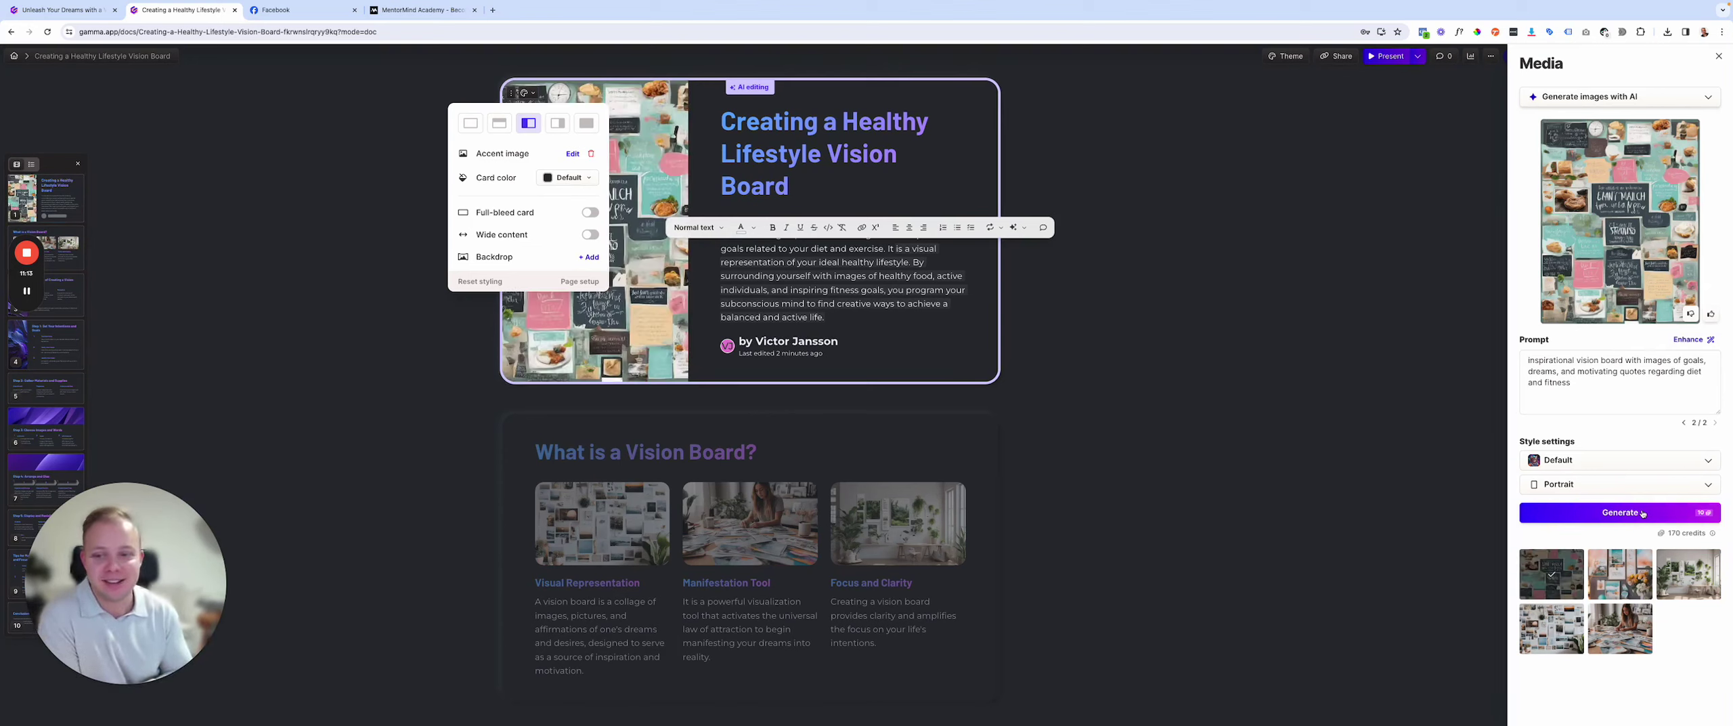
left_click(382, 371)
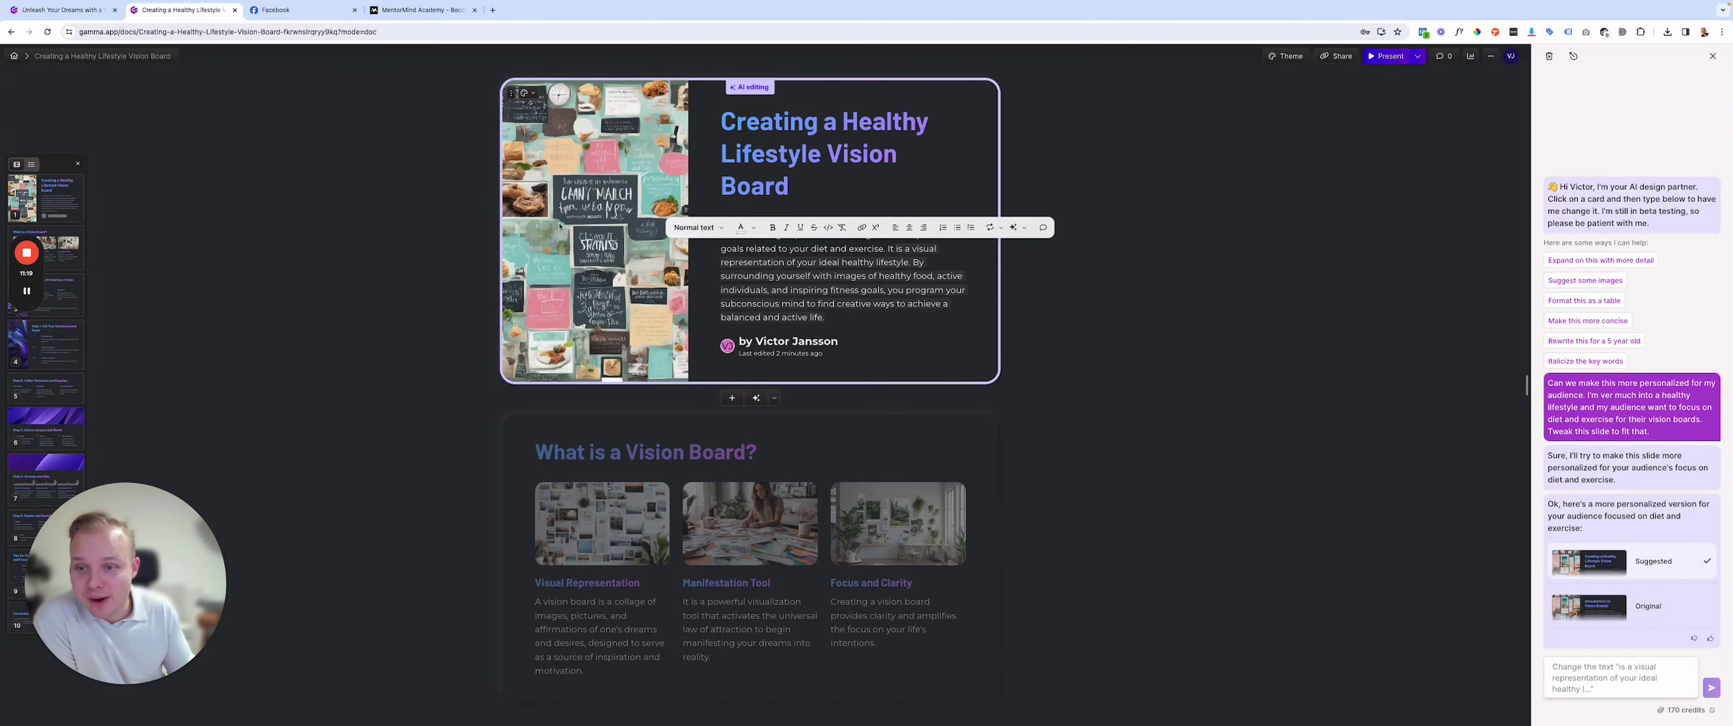
Step: Examine the first card's newly generated accent image up close, including its lettering and food pictures
left_click(559, 226)
scroll(550, 182, "up", 5)
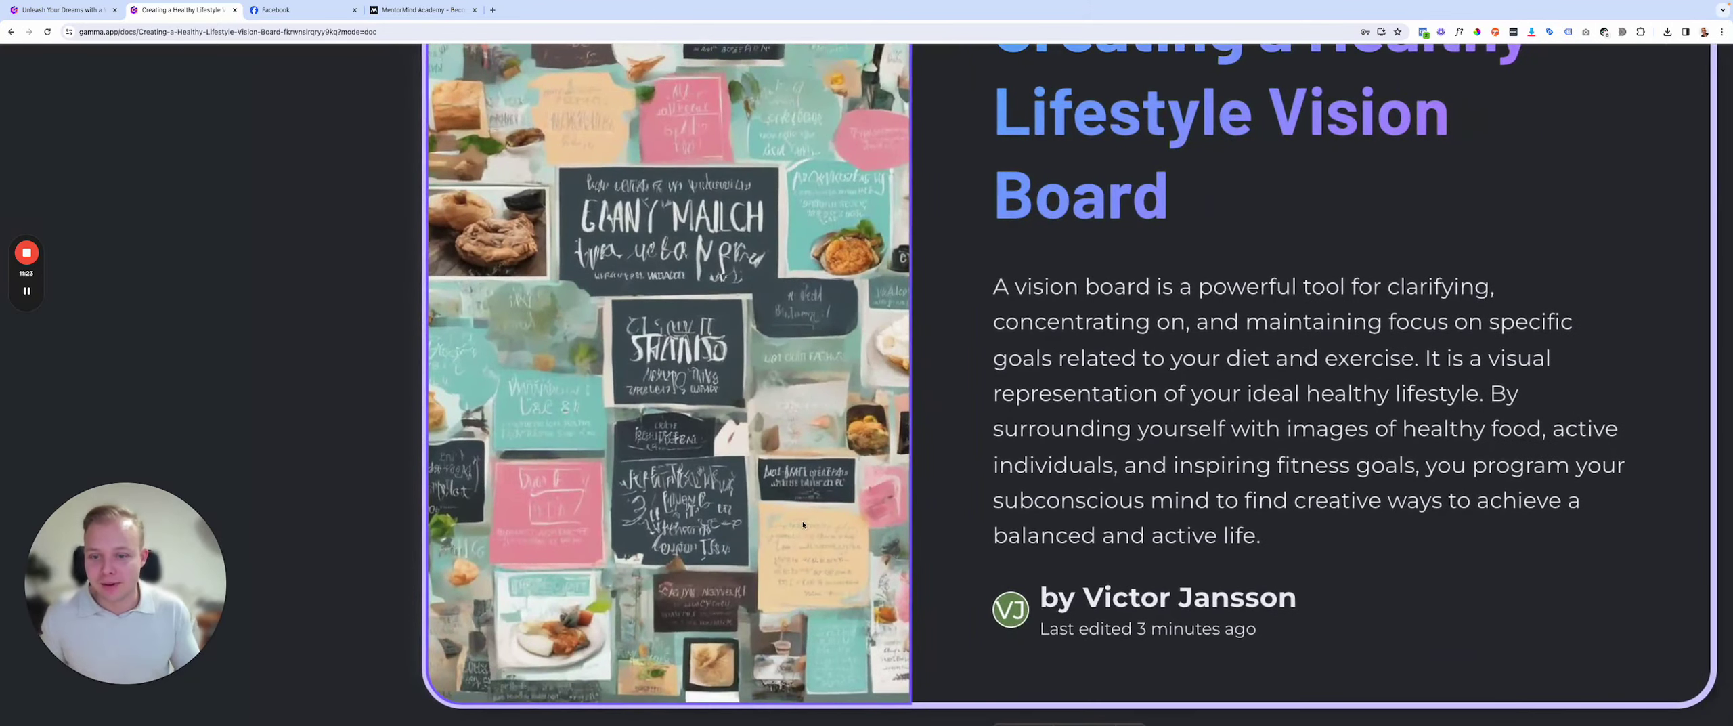
scroll(749, 368, "down", 5)
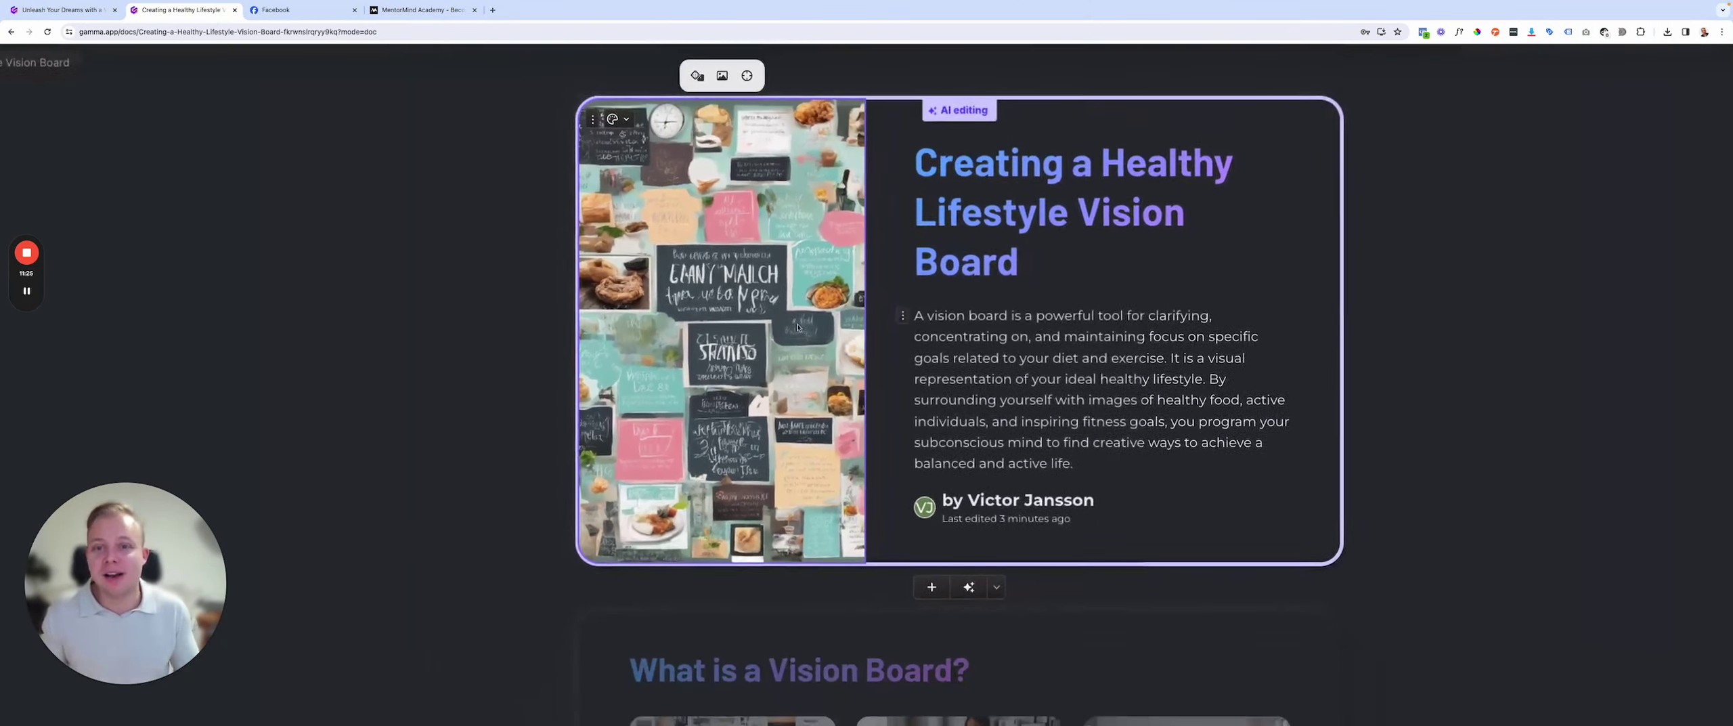
scroll(709, 371, "down", 5)
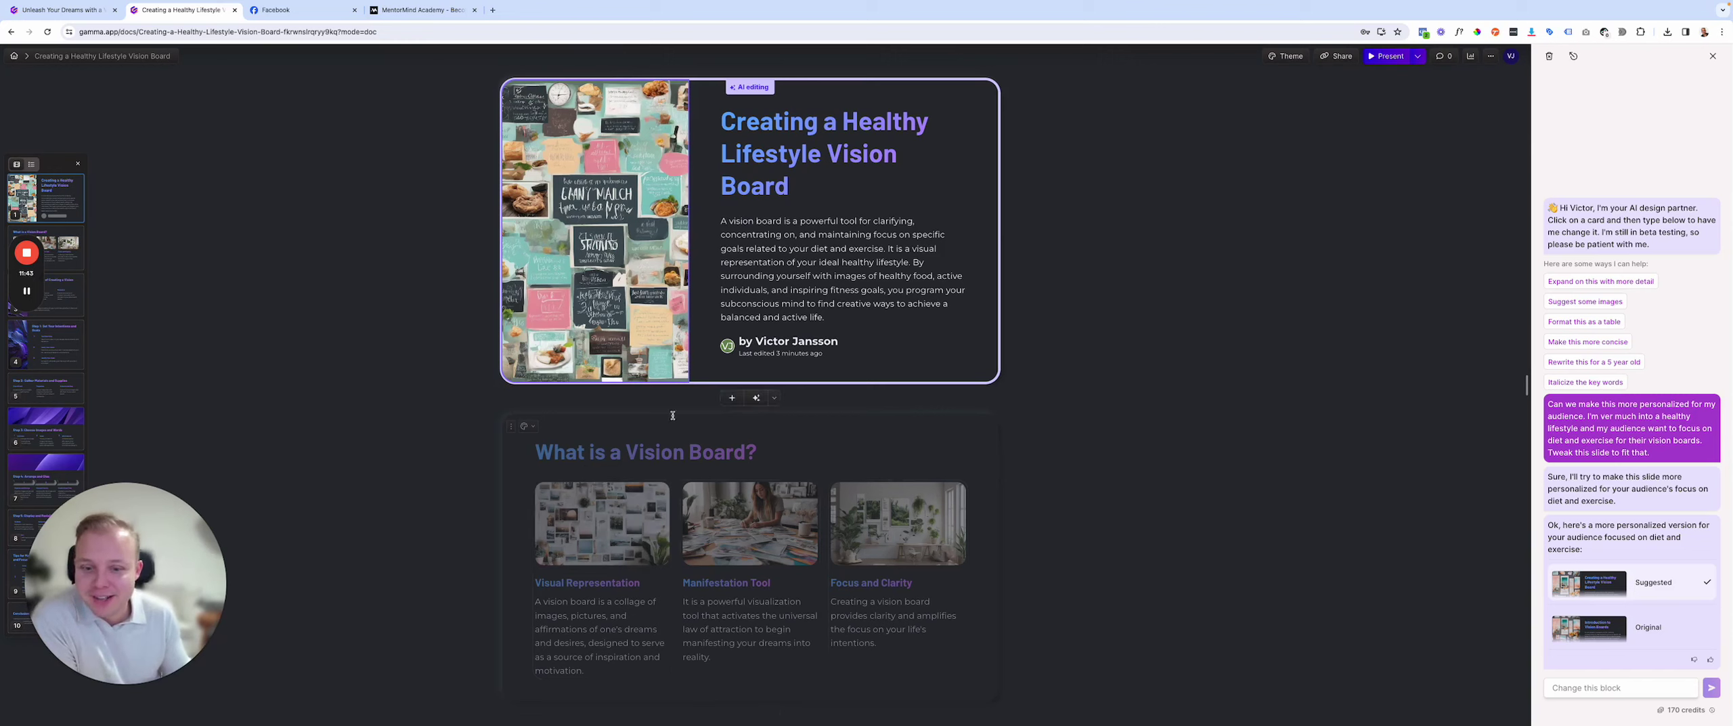
Step: Try the blue theme color on the first card and set its card color to the dark theme color #282C32
left_click(531, 99)
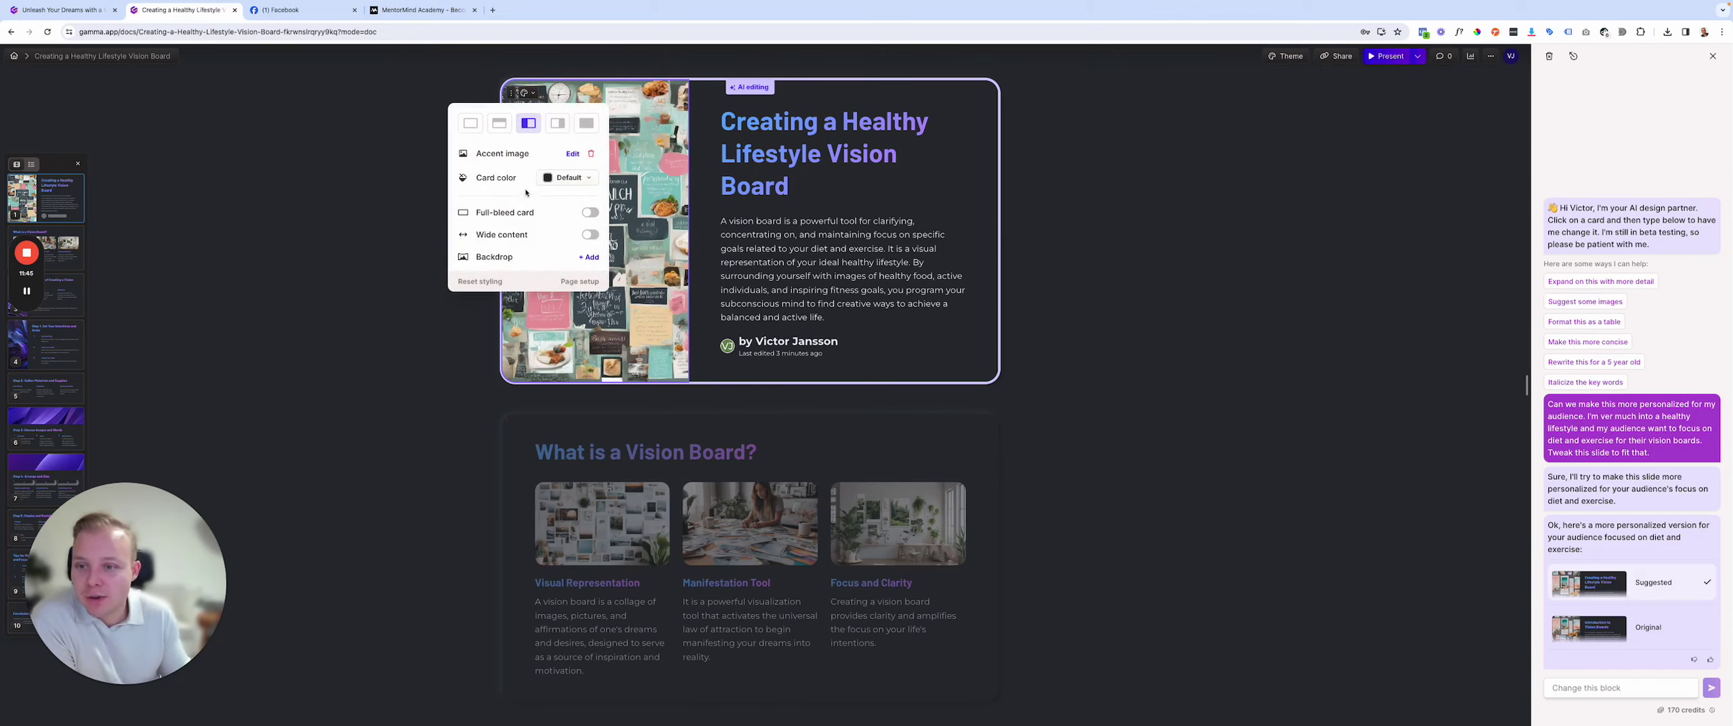
left_click(591, 180)
left_click(545, 222)
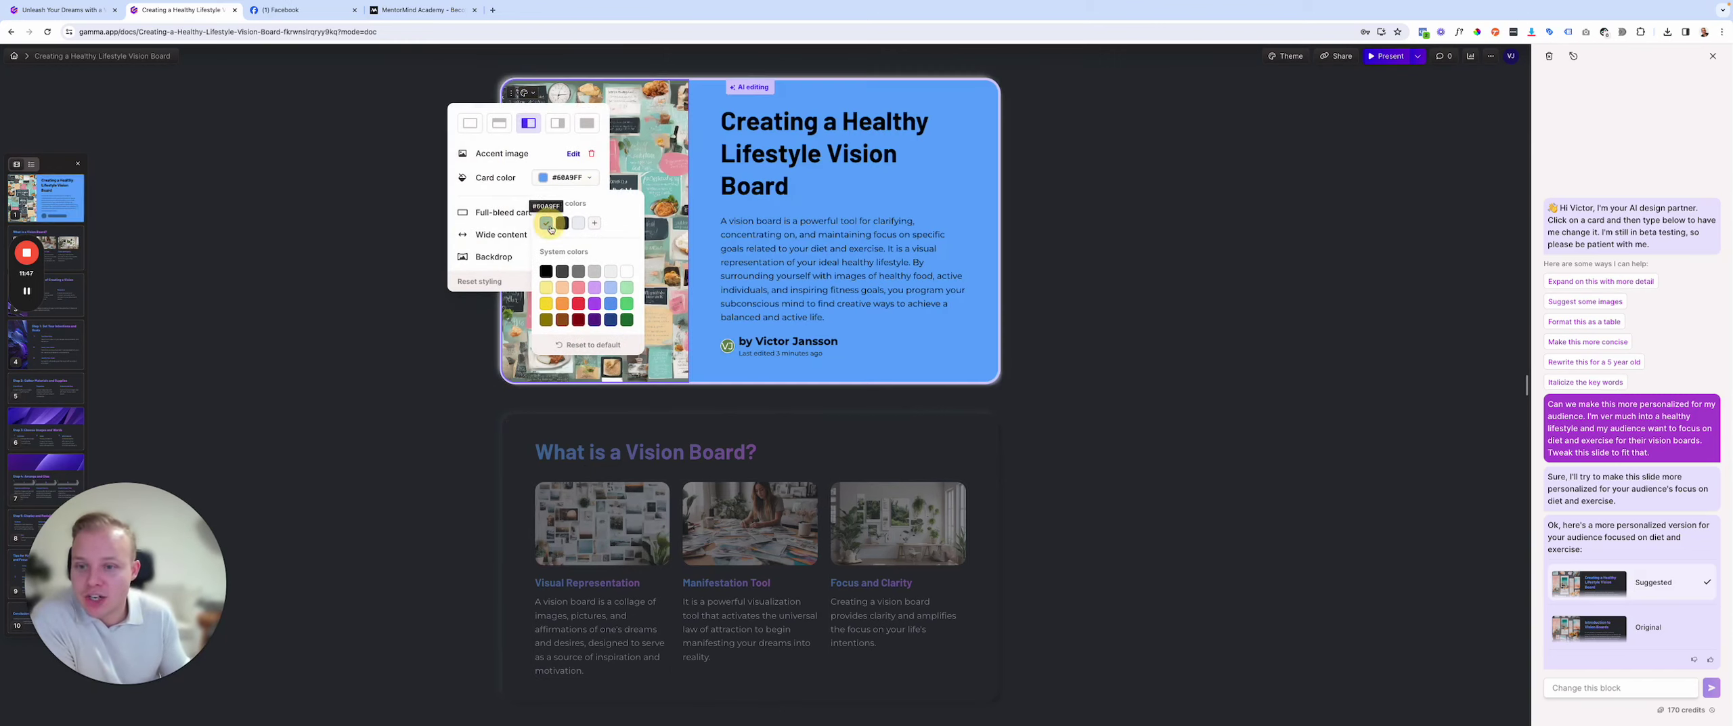
left_click(562, 224)
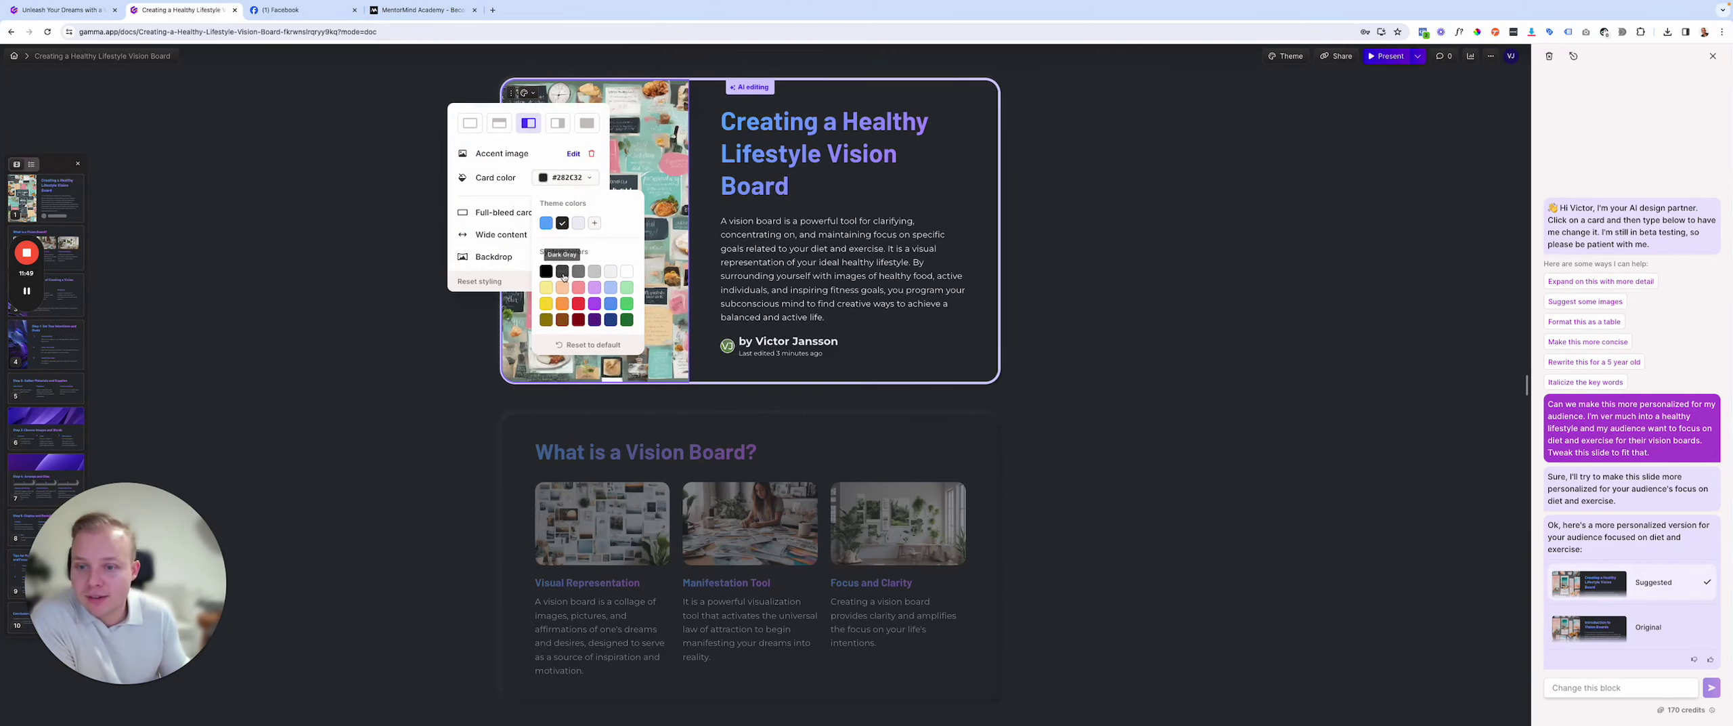
left_click(562, 287)
left_click(562, 223)
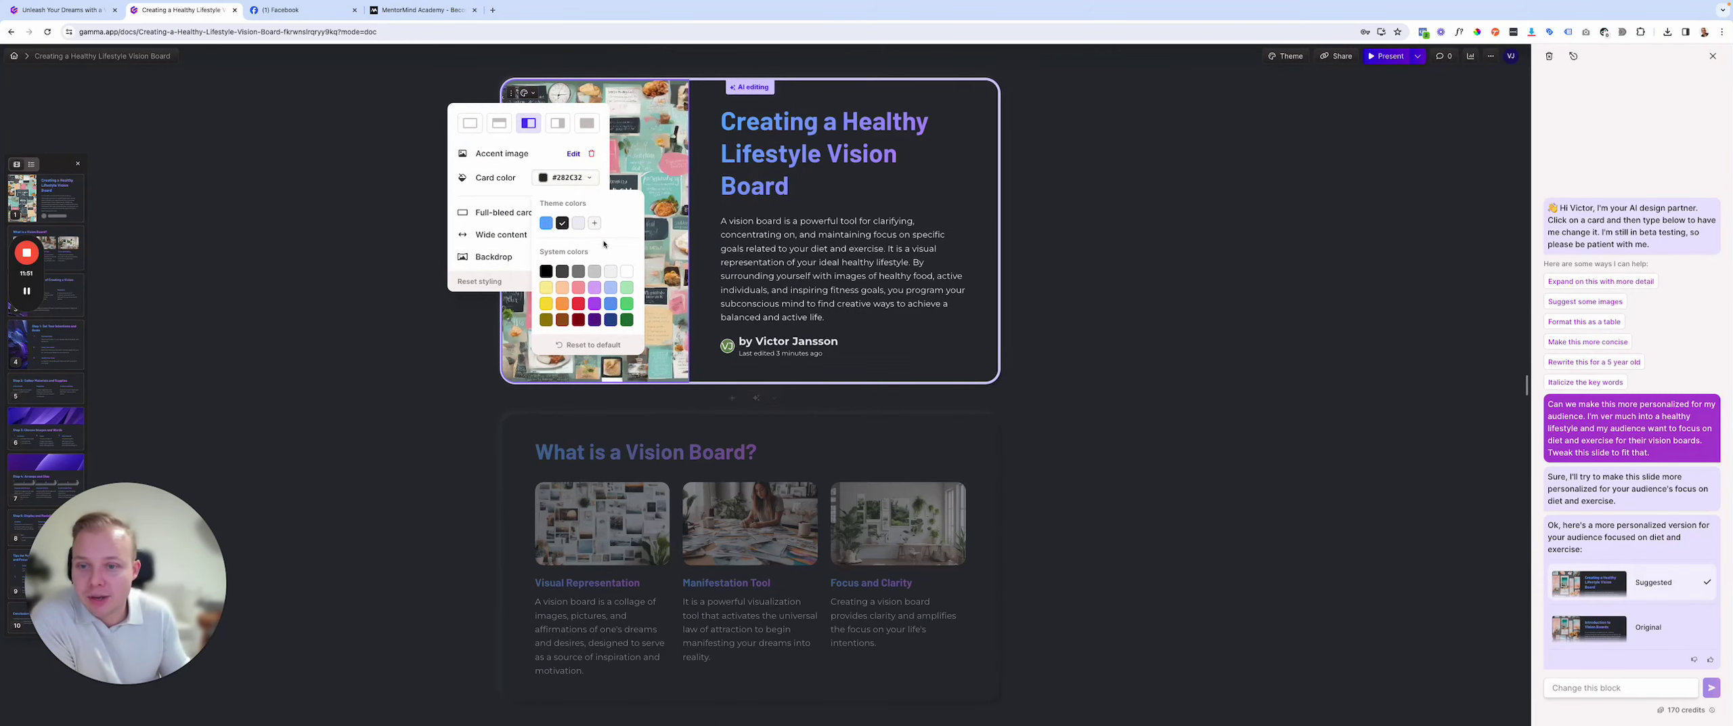
left_click(532, 222)
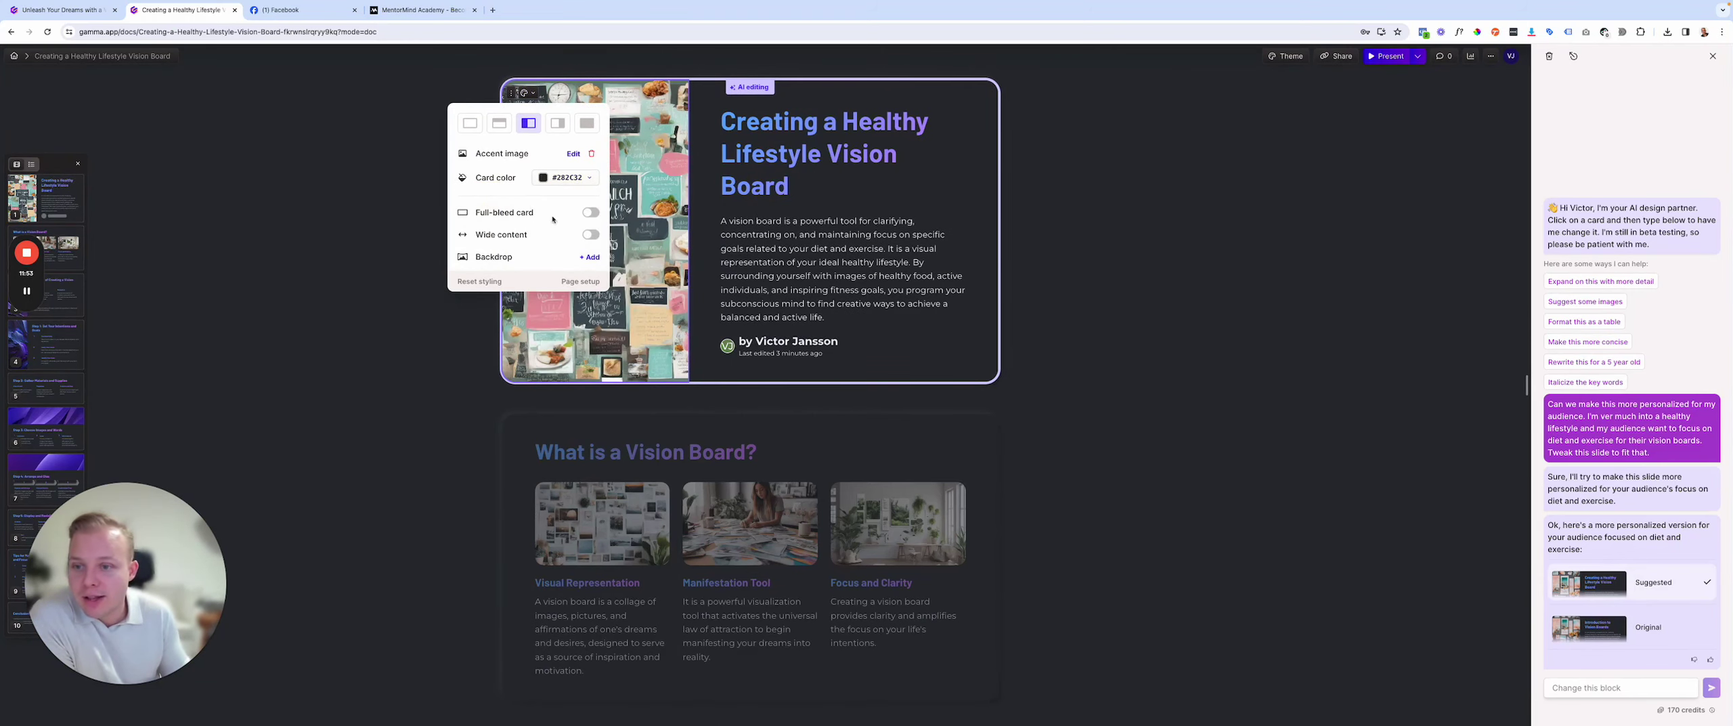
Step: Try the full-bleed card and wide content options on the first card, switching each one back off
left_click(593, 214)
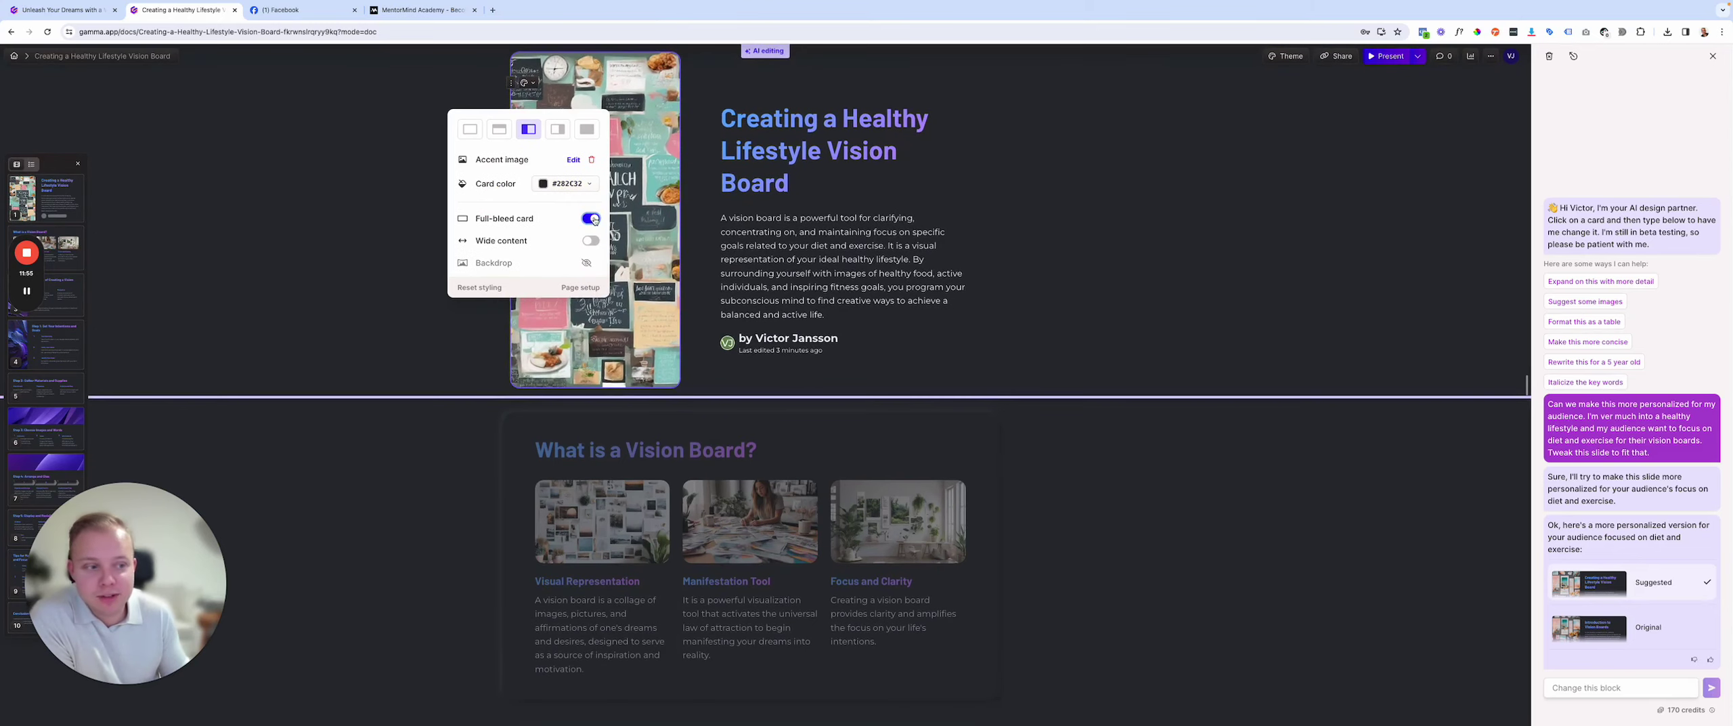
left_click(592, 219)
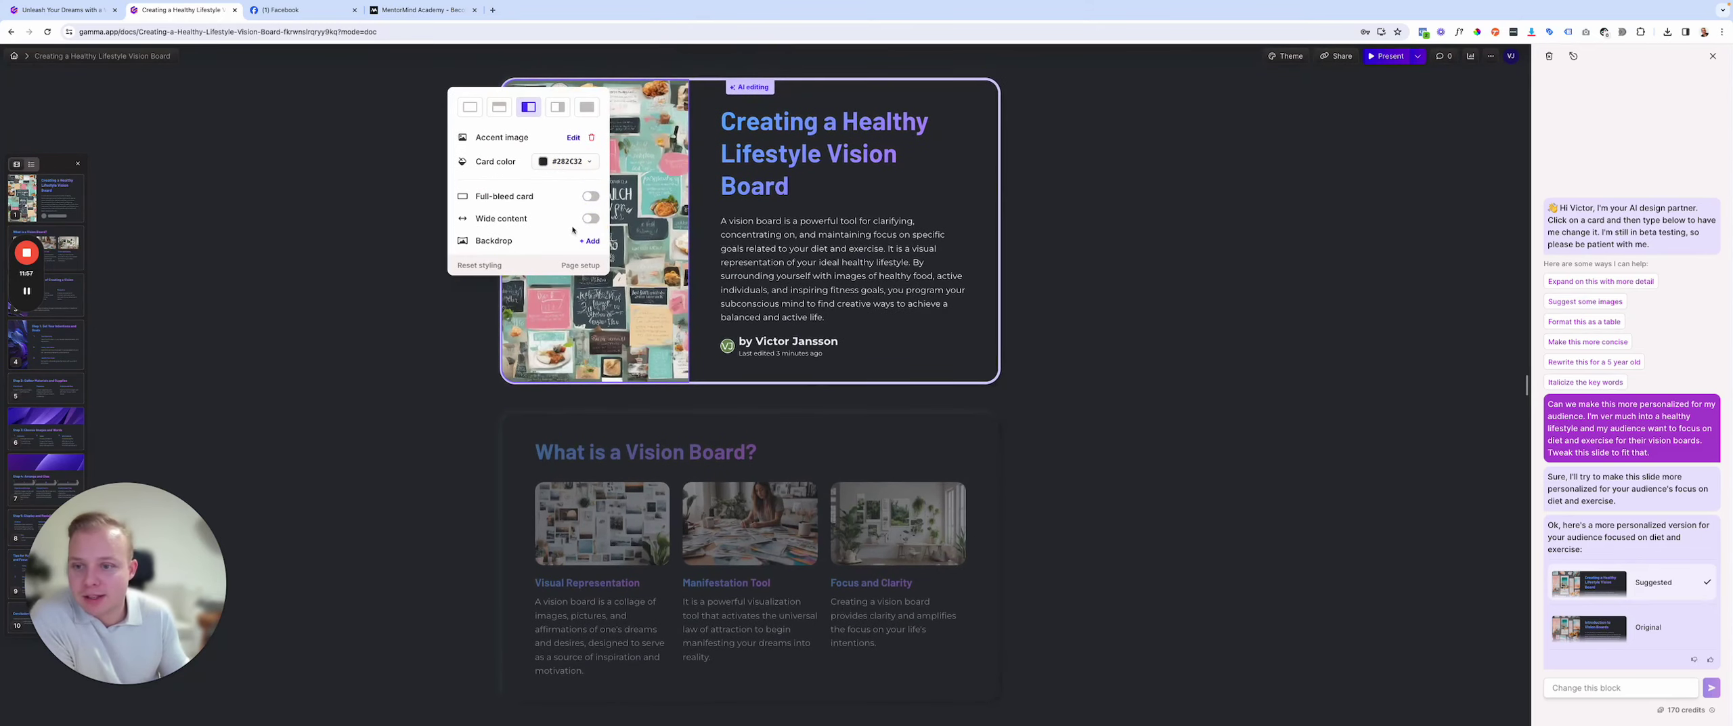
left_click(591, 218)
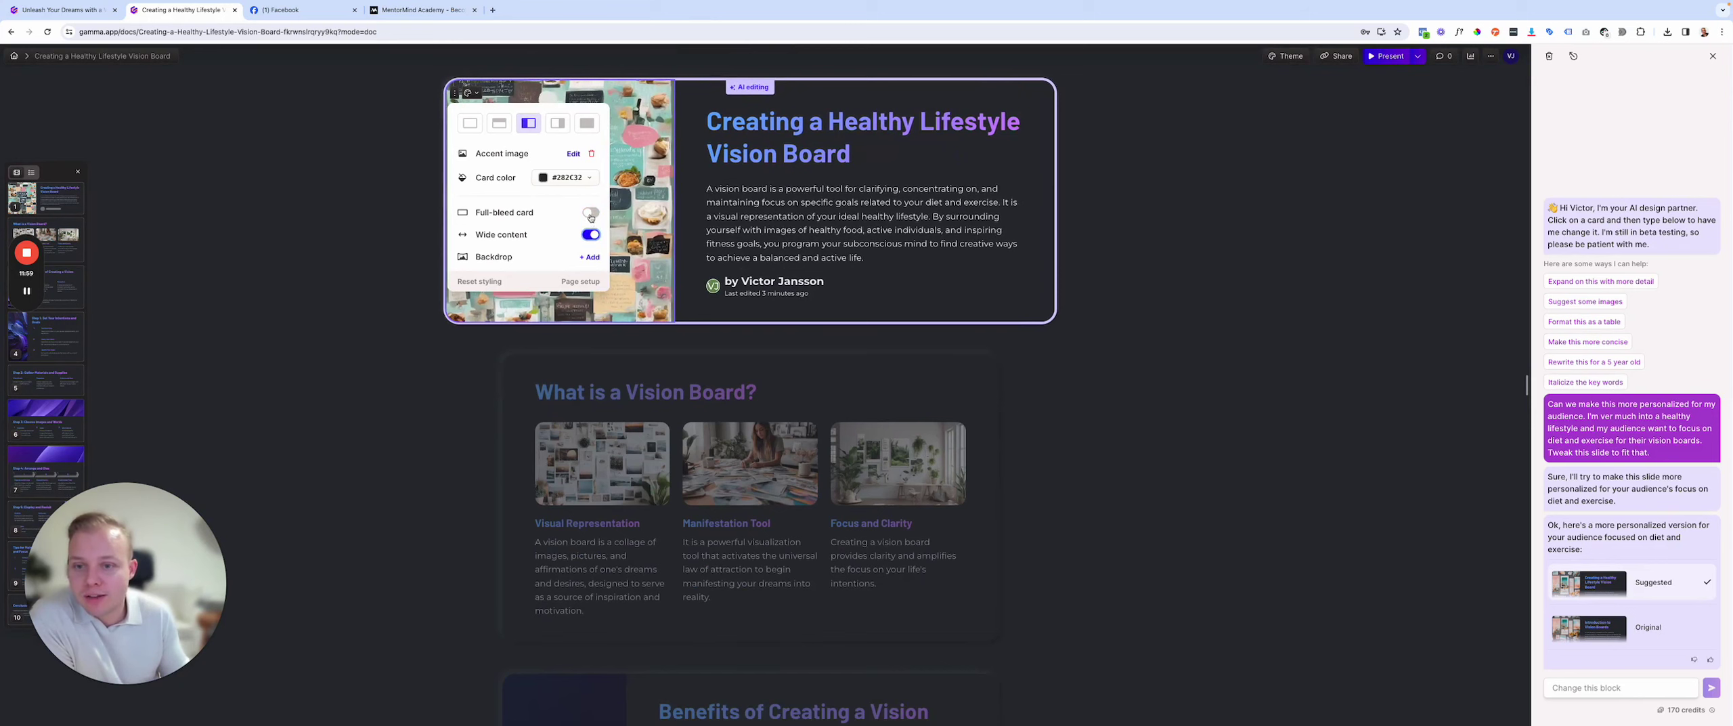
left_click(593, 235)
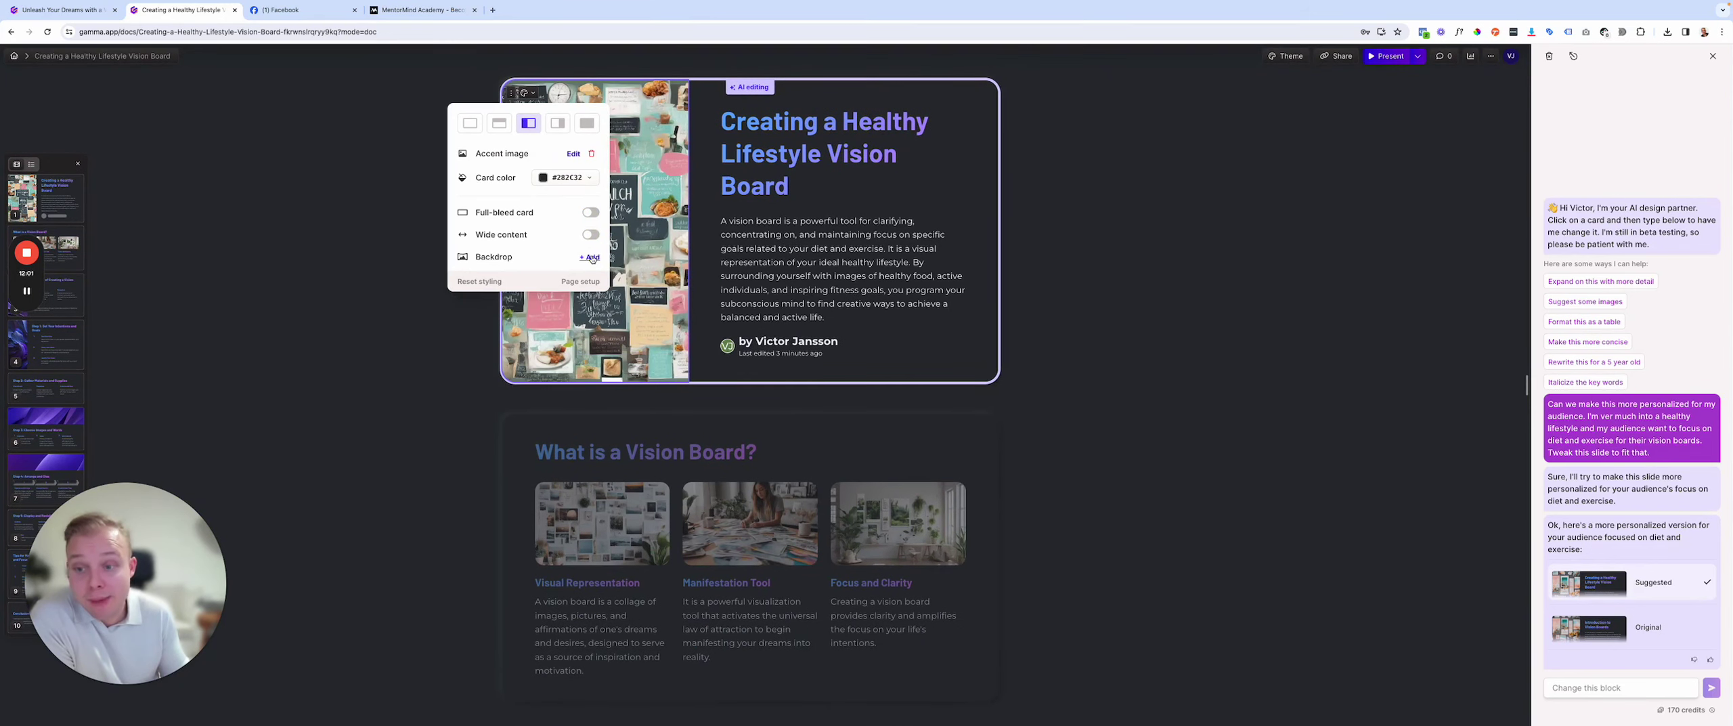
Step: Look over the cards below the first one and view the presentation's theme choices without picking another theme
left_click(418, 432)
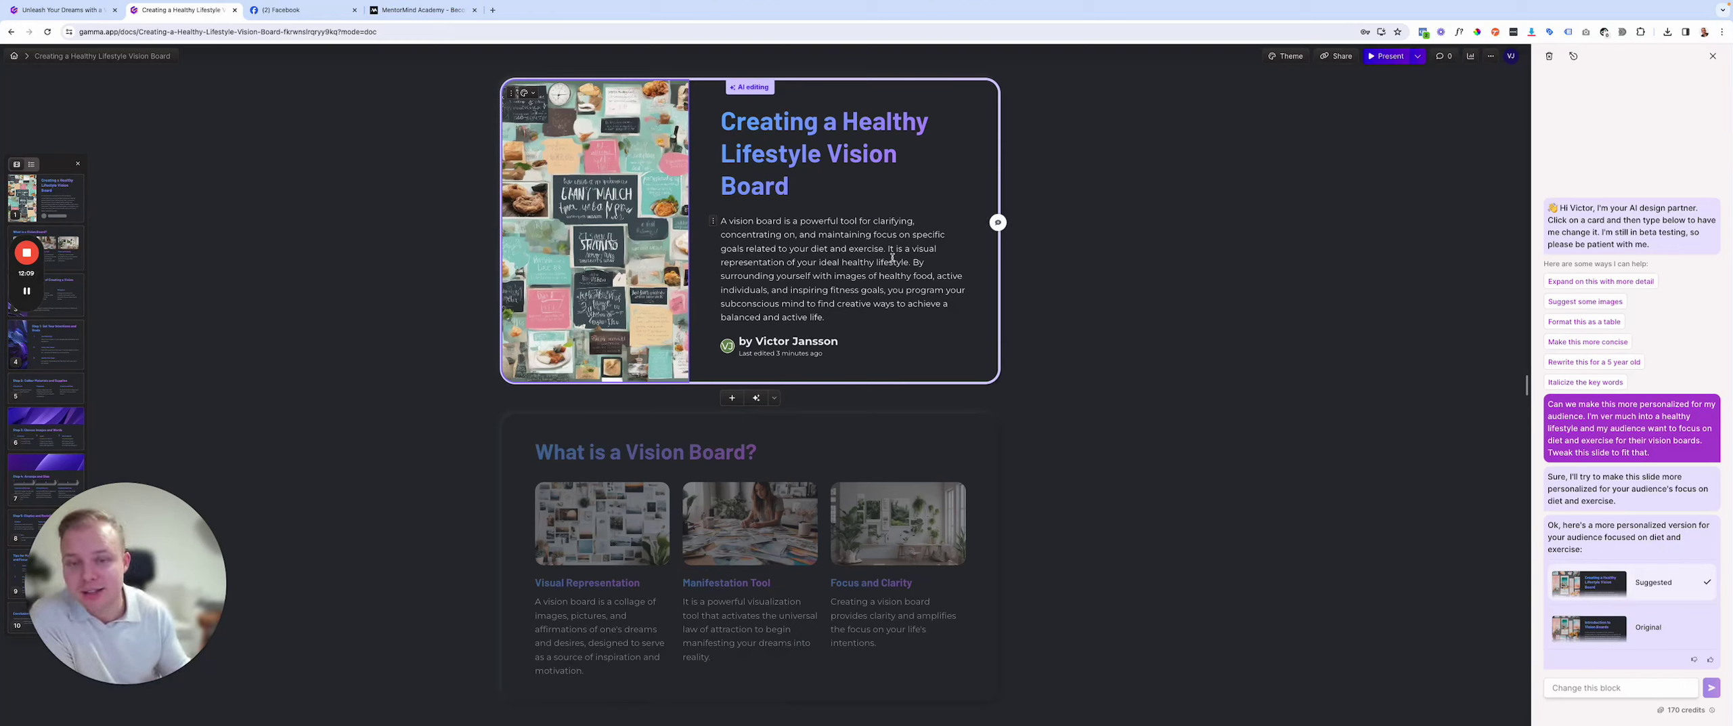
scroll(1025, 386, "down", 5)
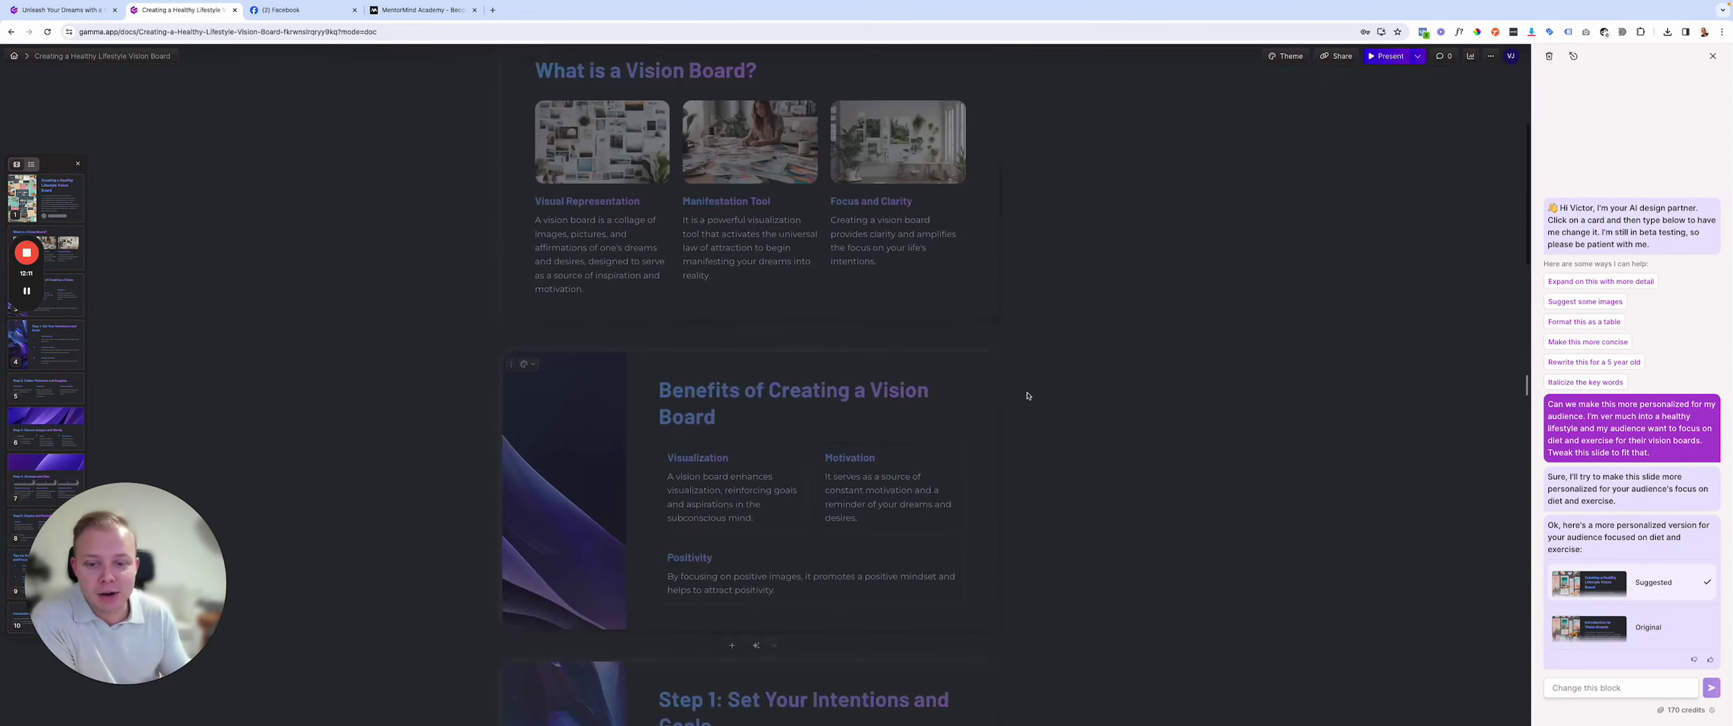
scroll(1026, 396, "up", 5)
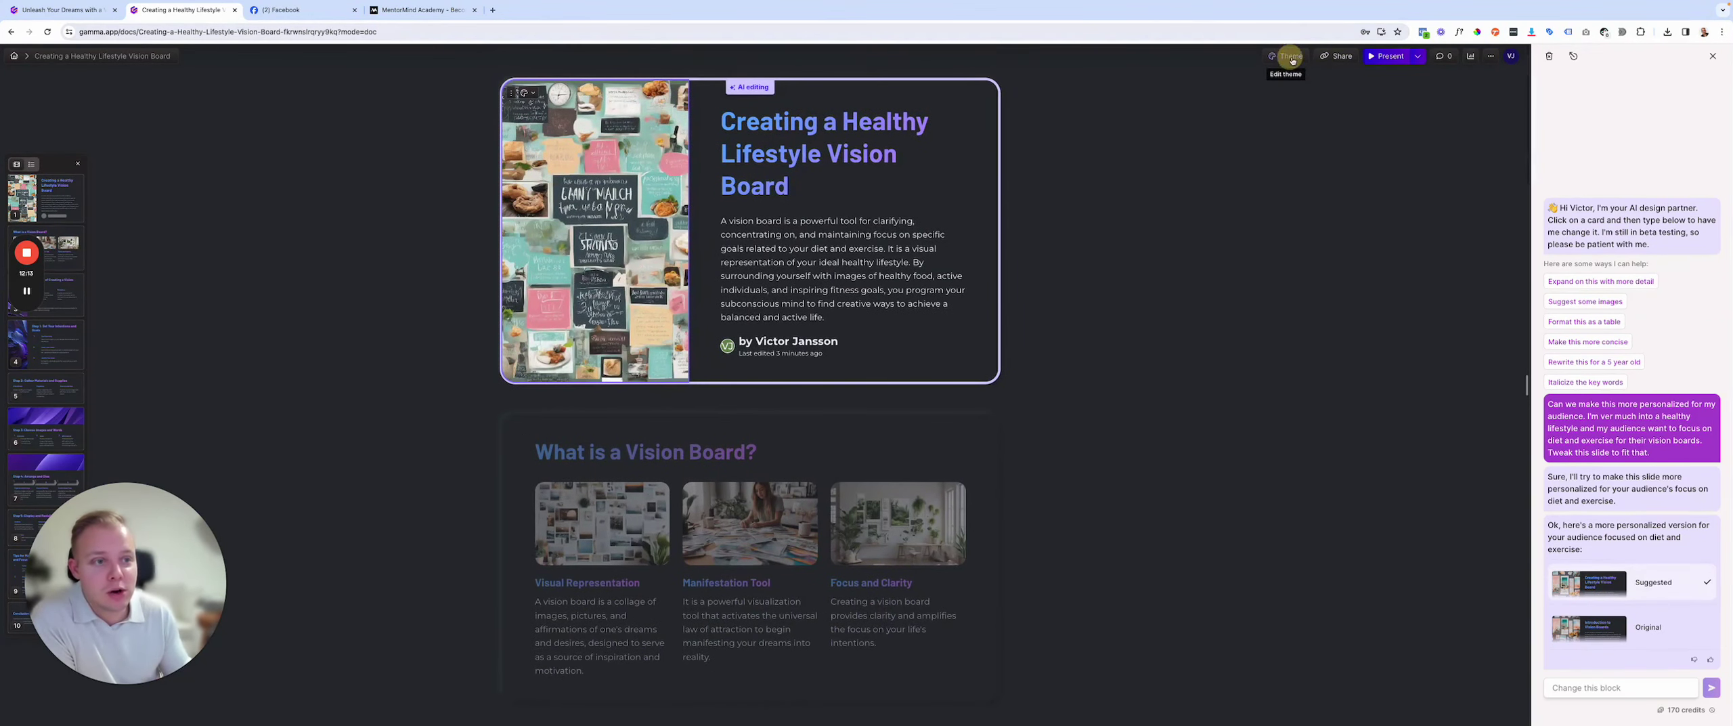
left_click(1291, 57)
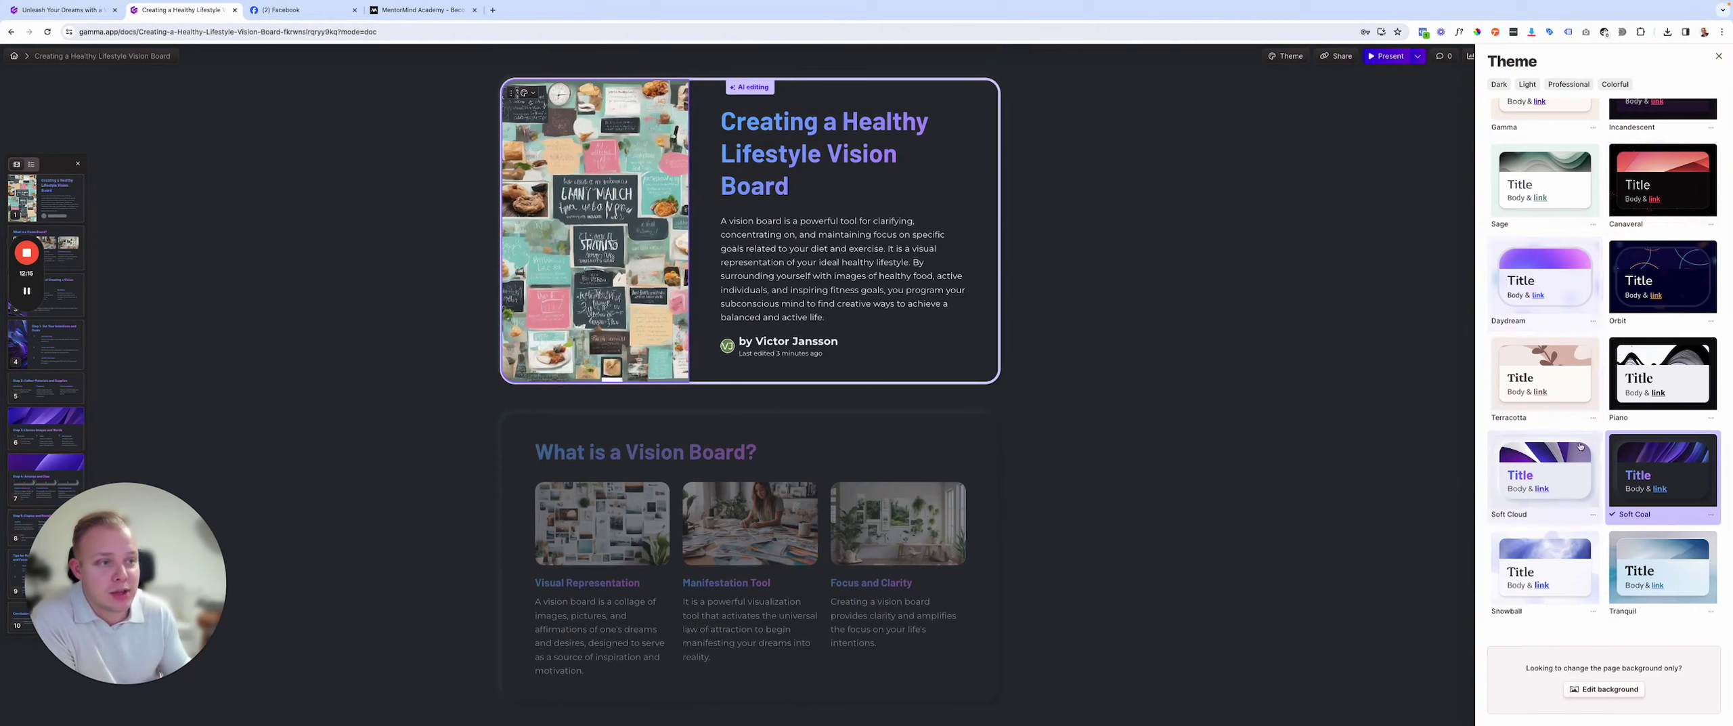
left_click(1375, 183)
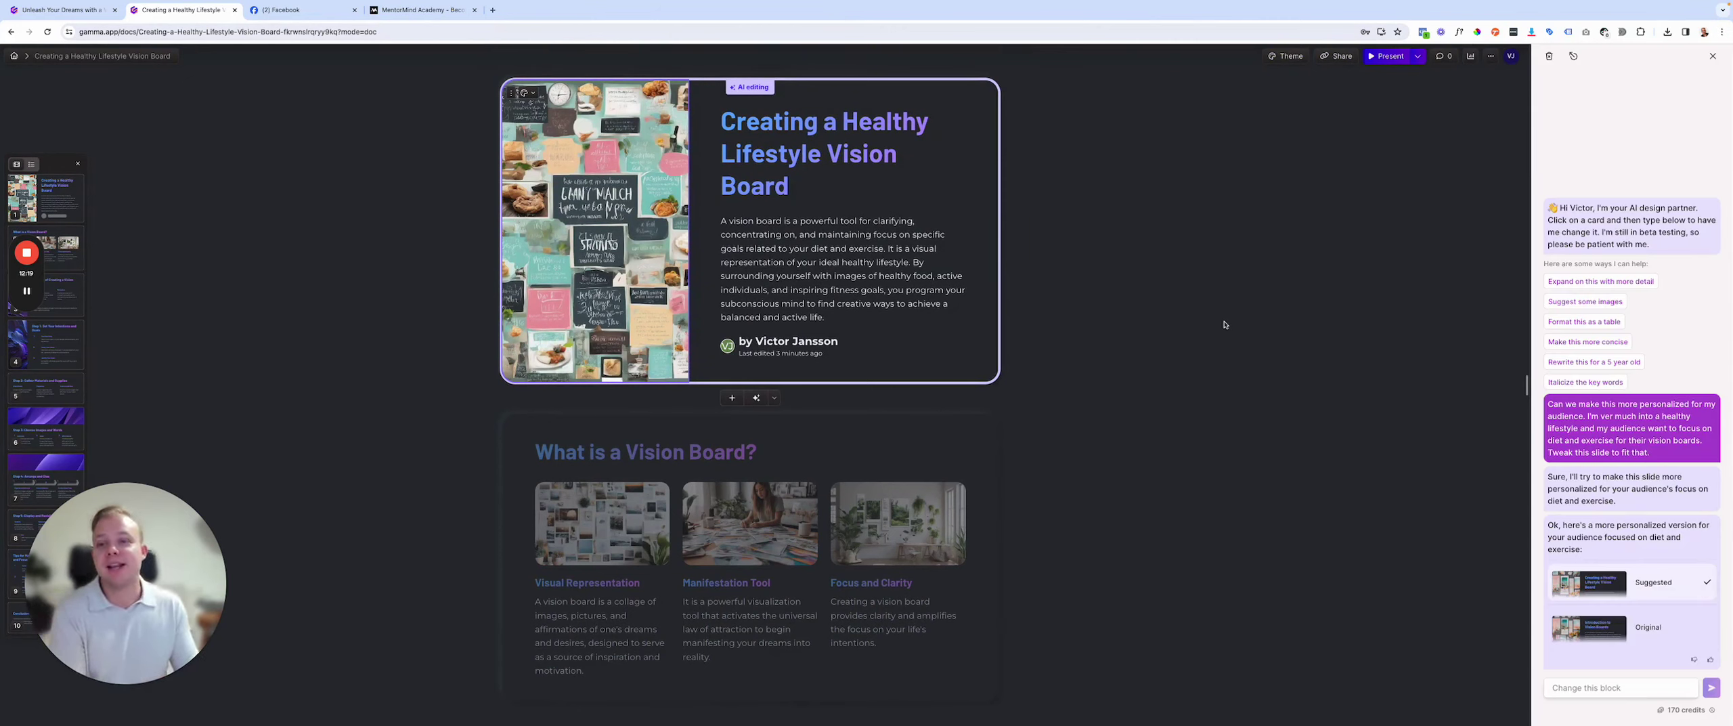
Step: Condense the first card's body paragraph with the AI rephrasing option Condense text
left_click(791, 236)
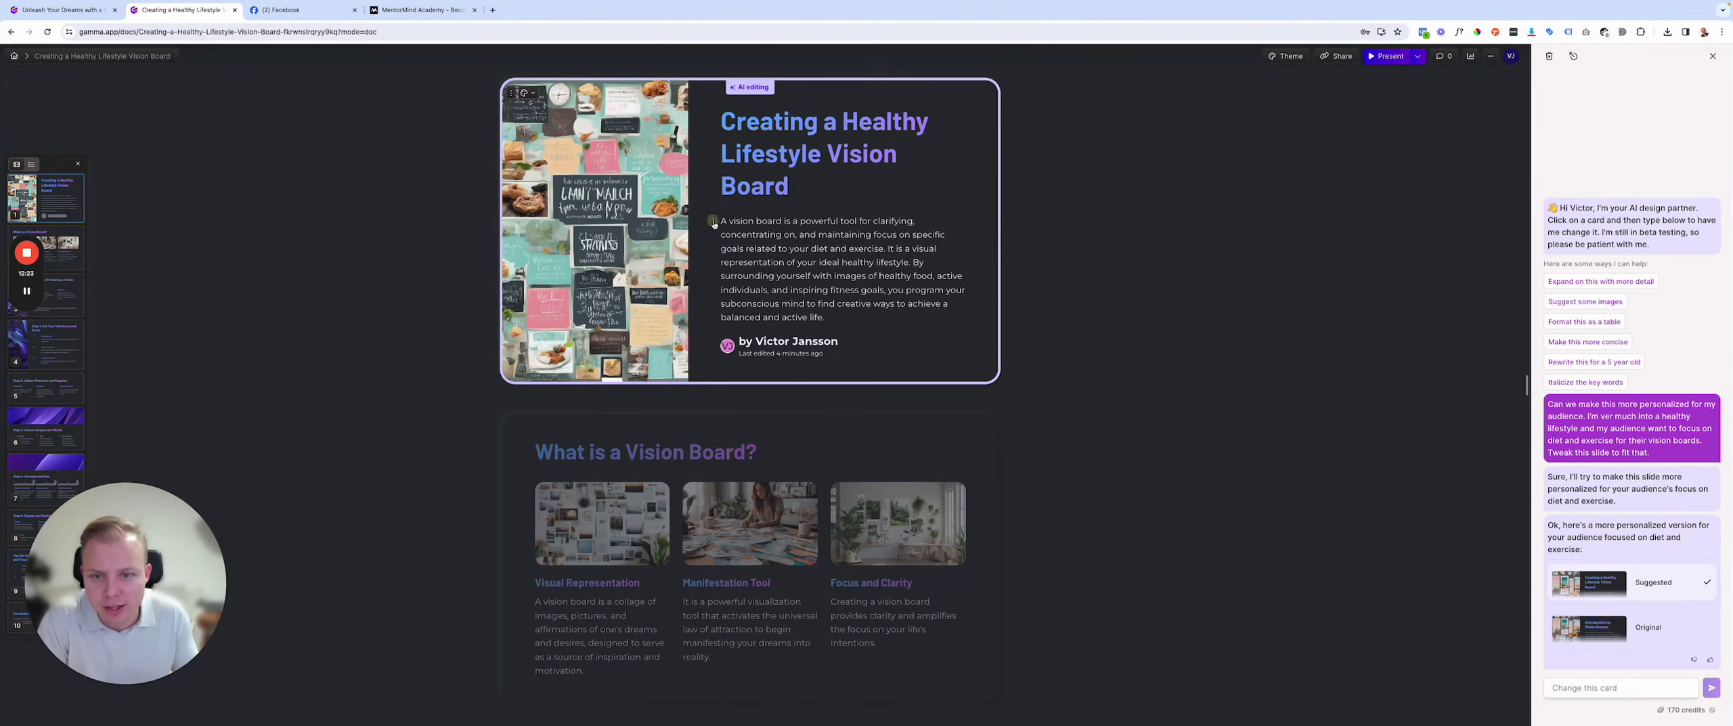
left_click(713, 224)
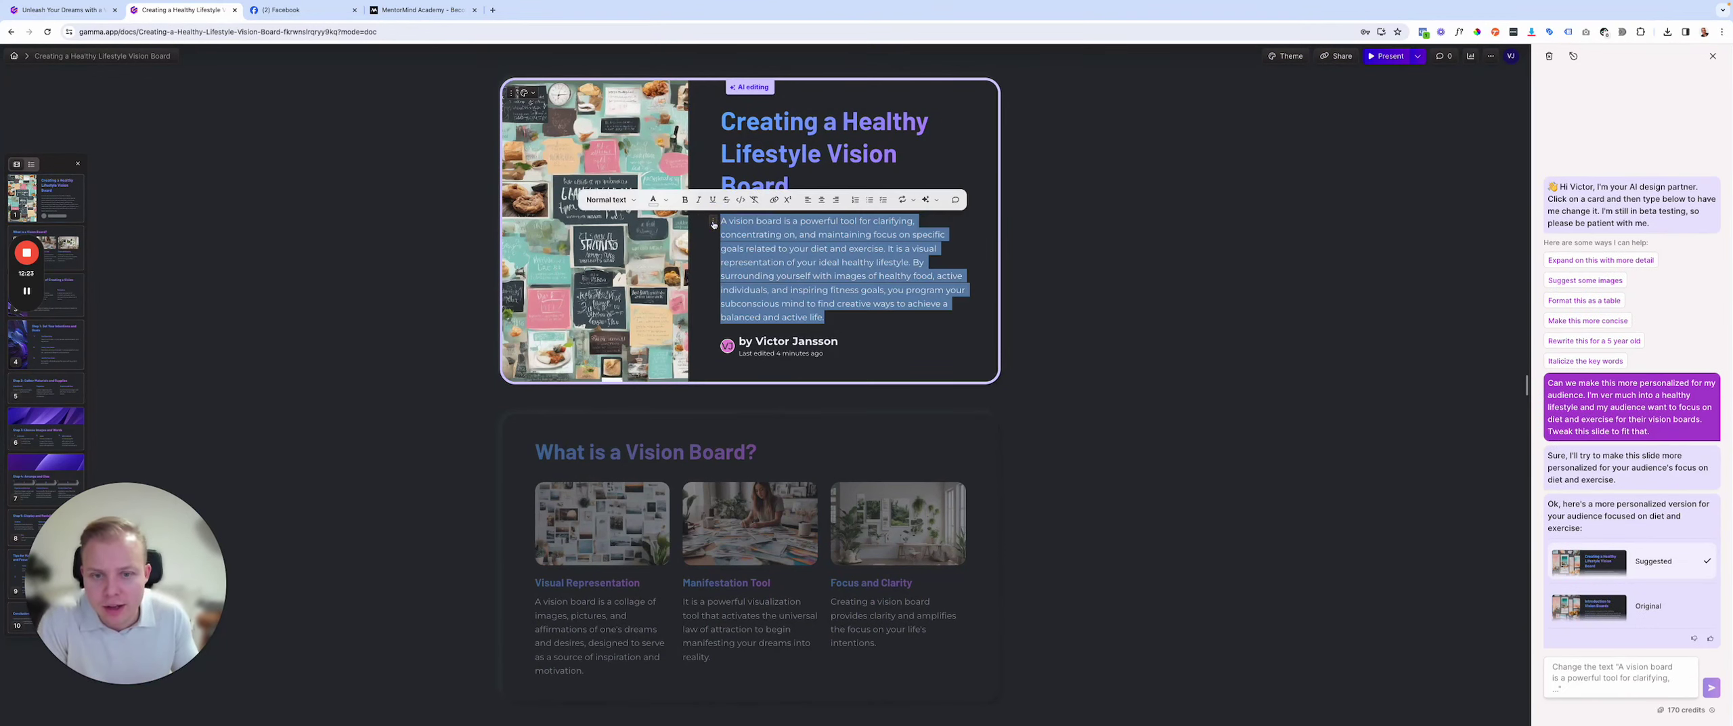
left_click(942, 202)
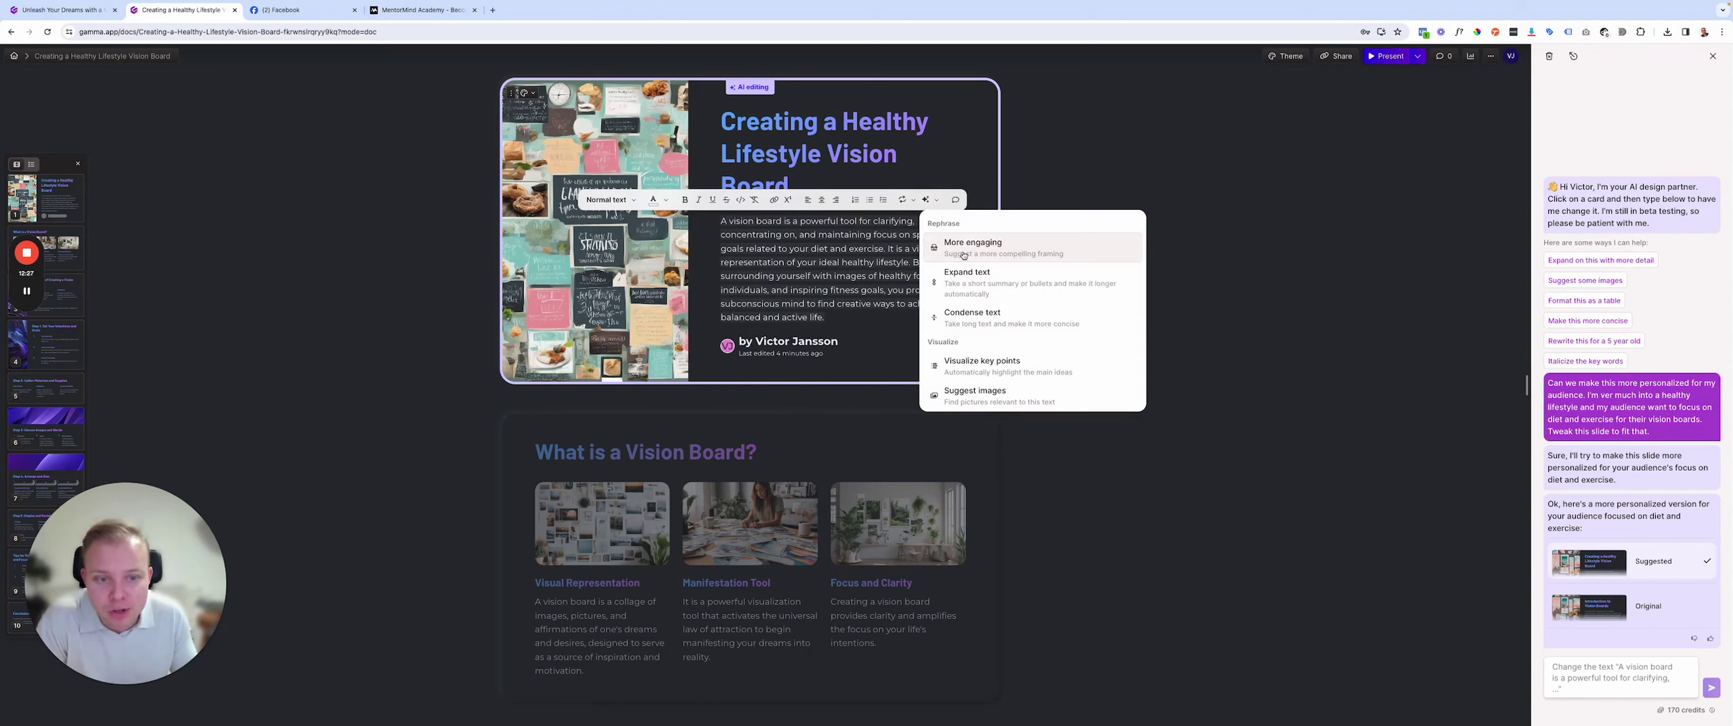
left_click(1018, 319)
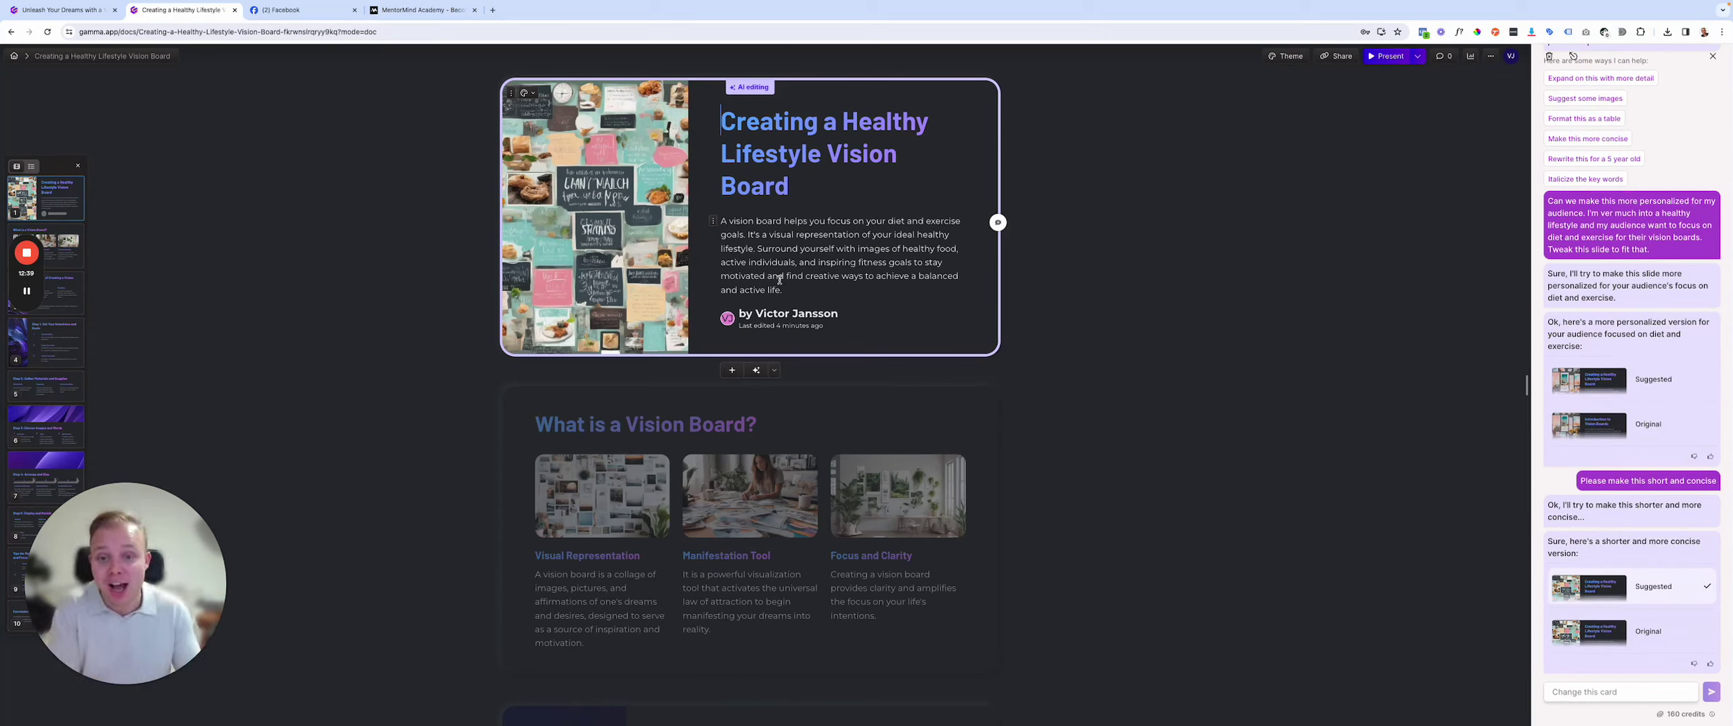
Step: Ask the AI design partner to change the first card's body text with the prompt "make bullet points instead"
left_click(731, 227)
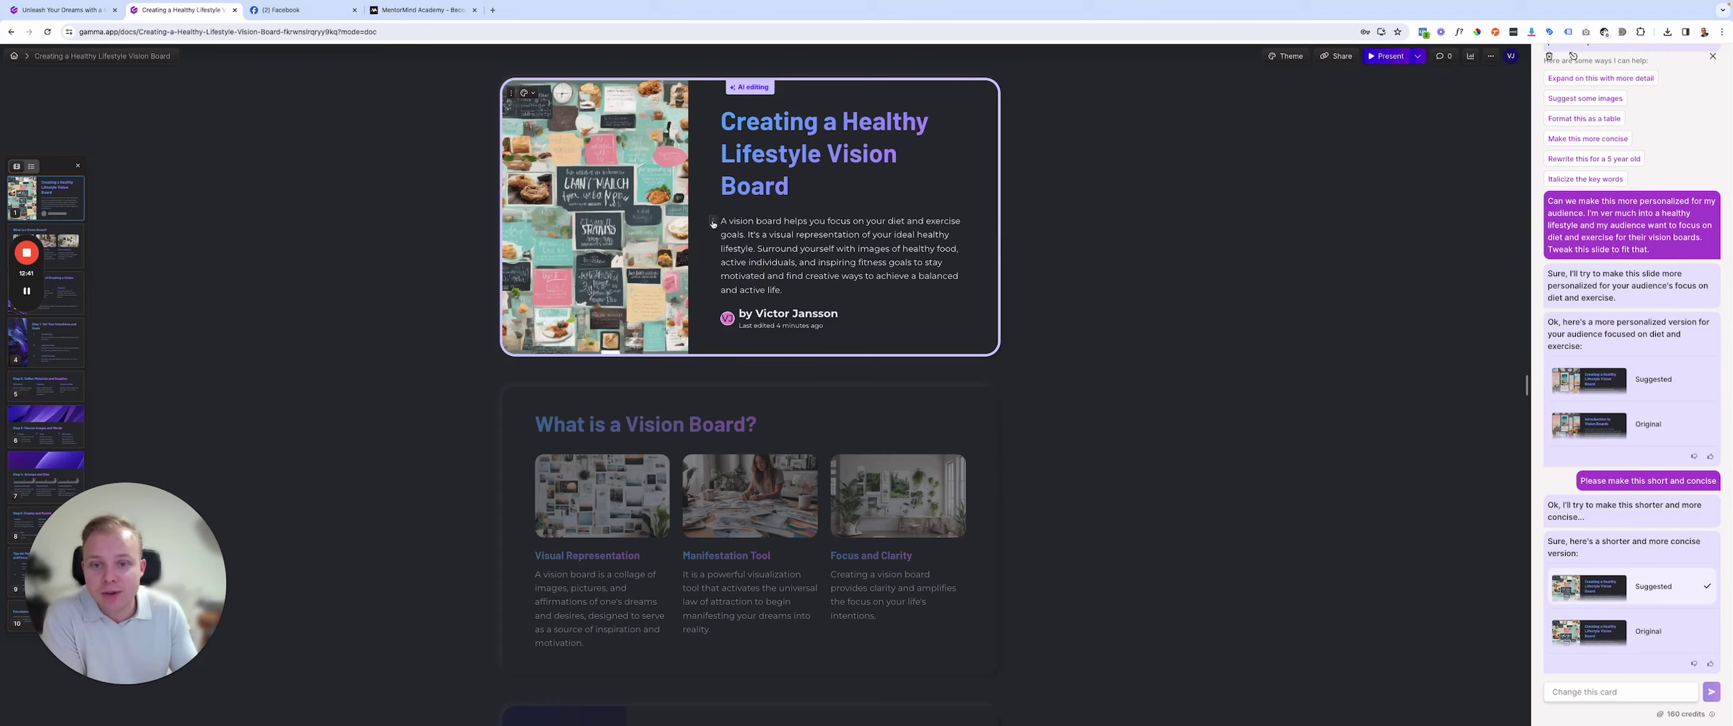
left_click(1632, 689)
type("make bul")
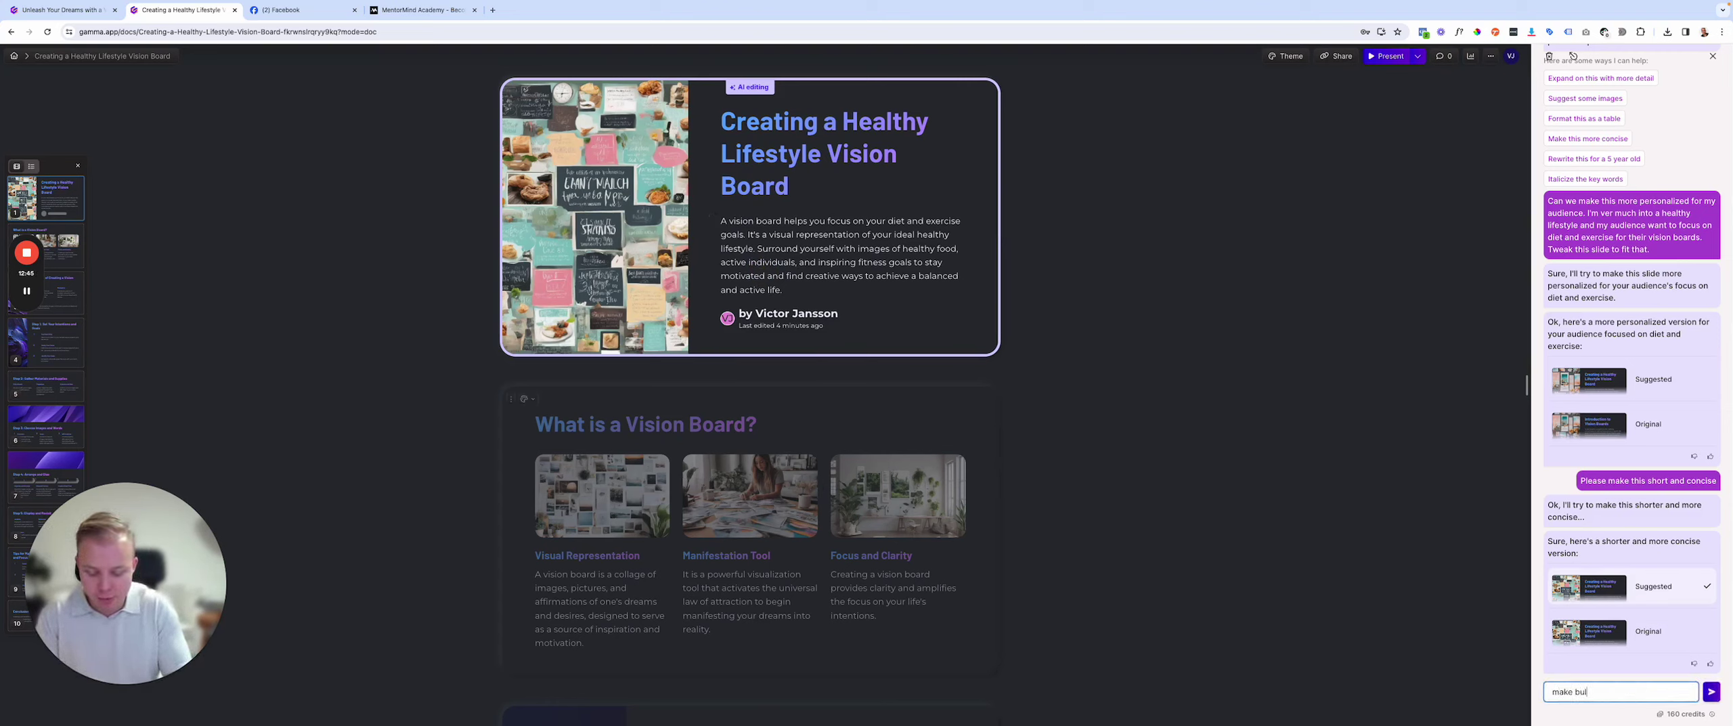
type("let points")
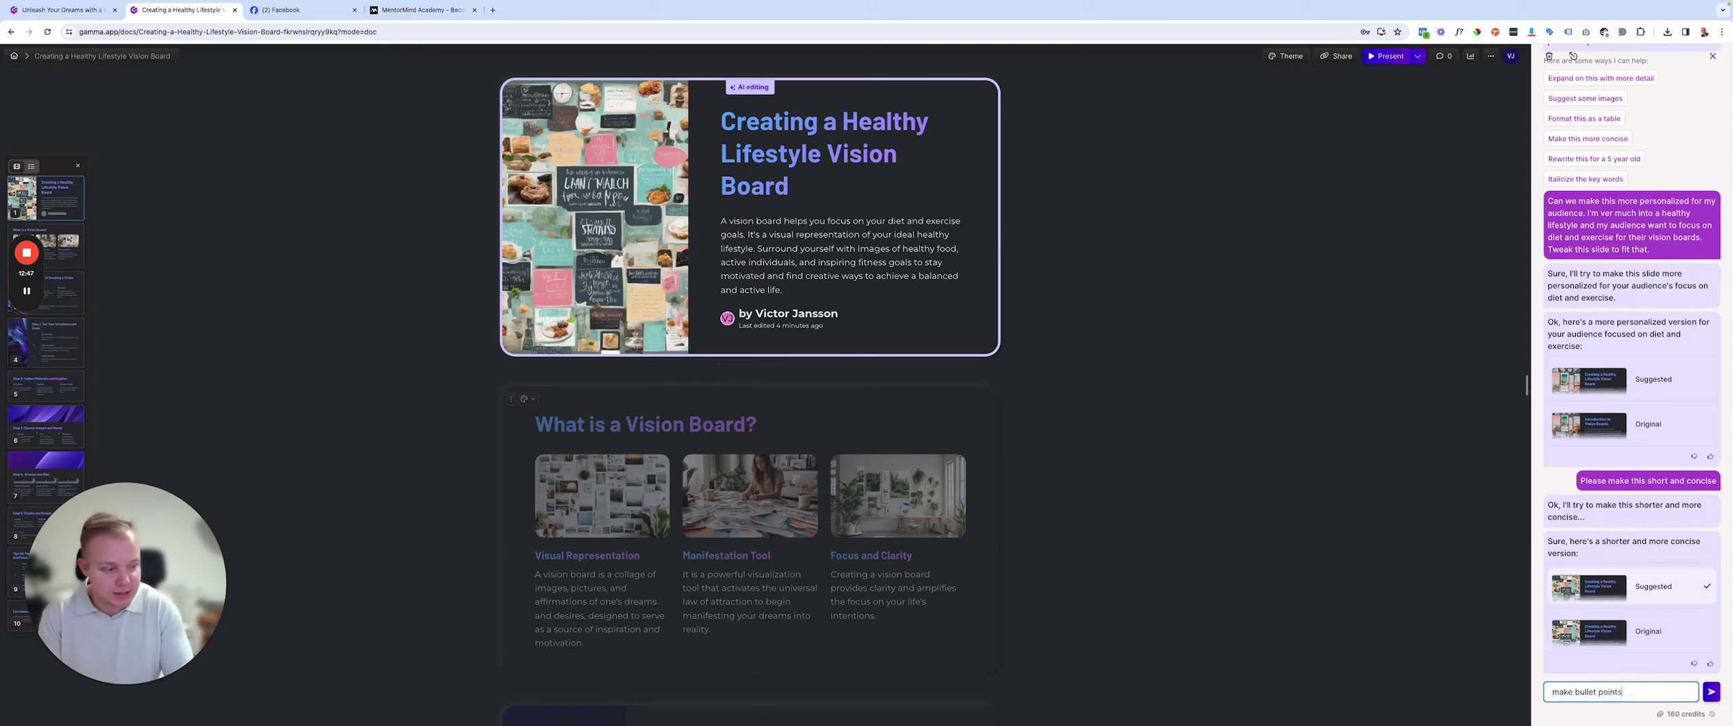
type(" instead")
key("Return")
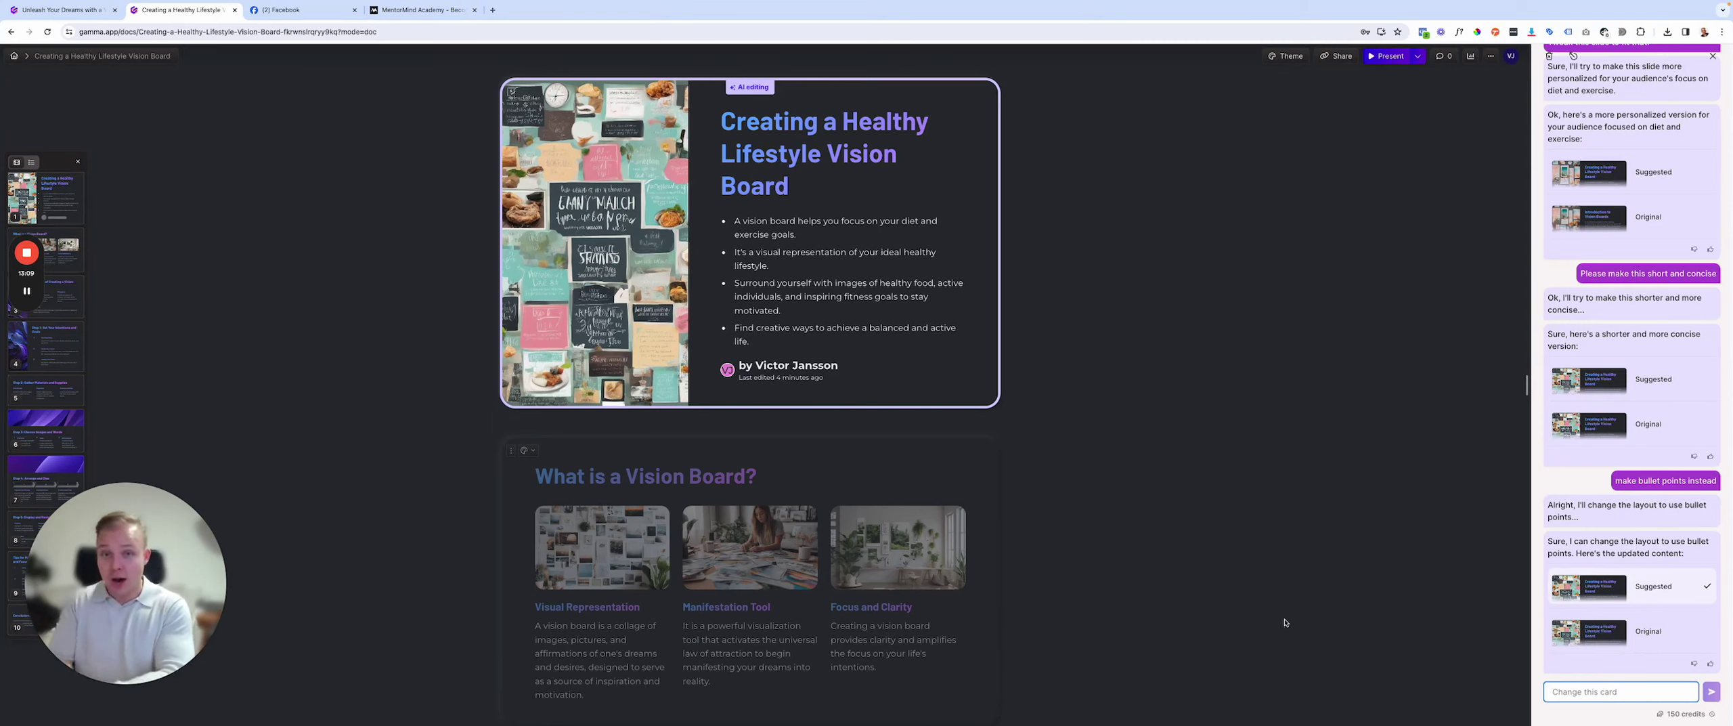
Step: Present the deck to check the first card's bullet points and accent image at full size, and exit the presentation
scroll(1285, 622, "down", 1)
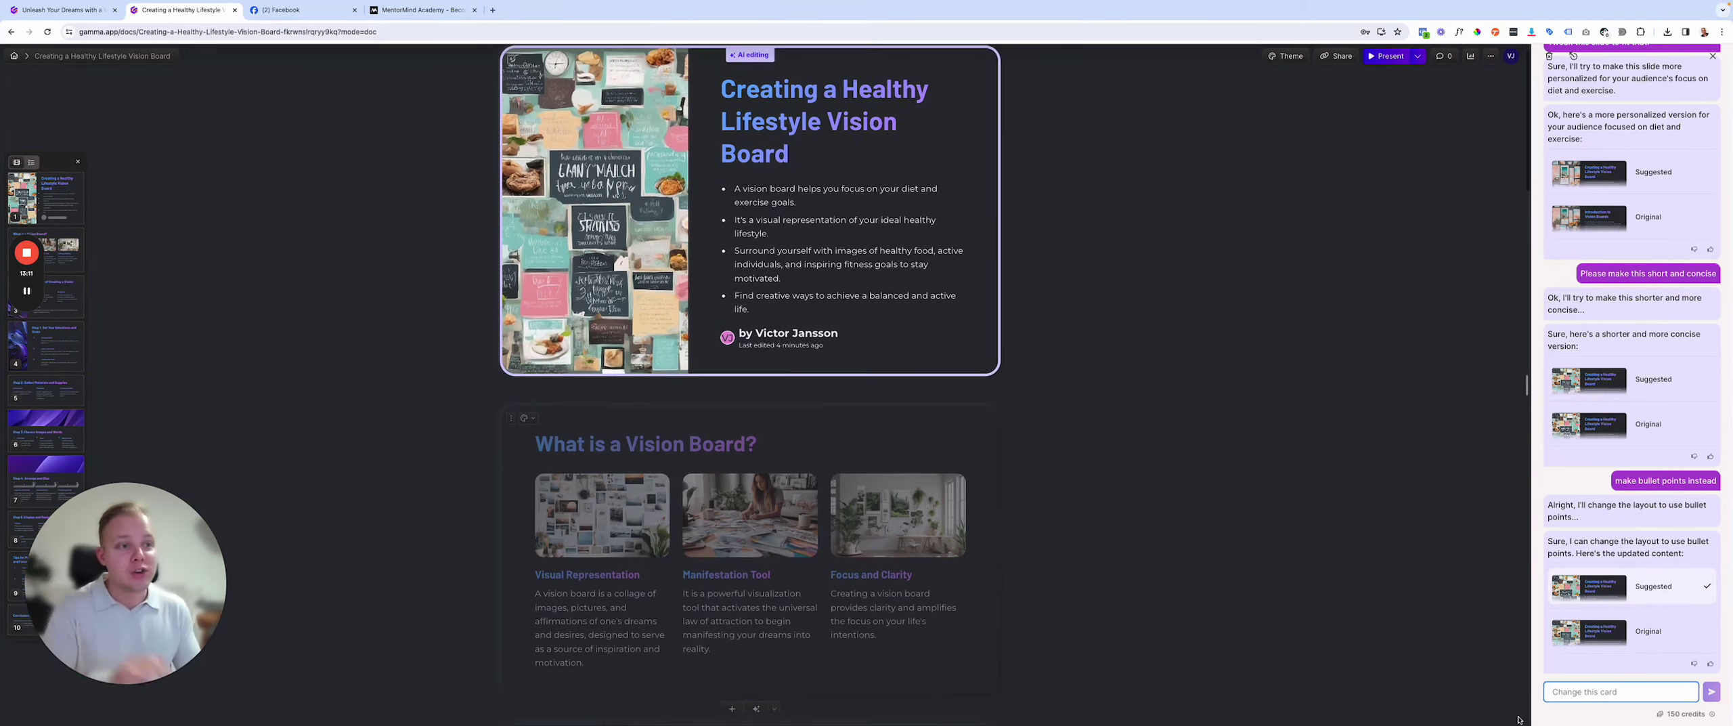
left_click(1381, 56)
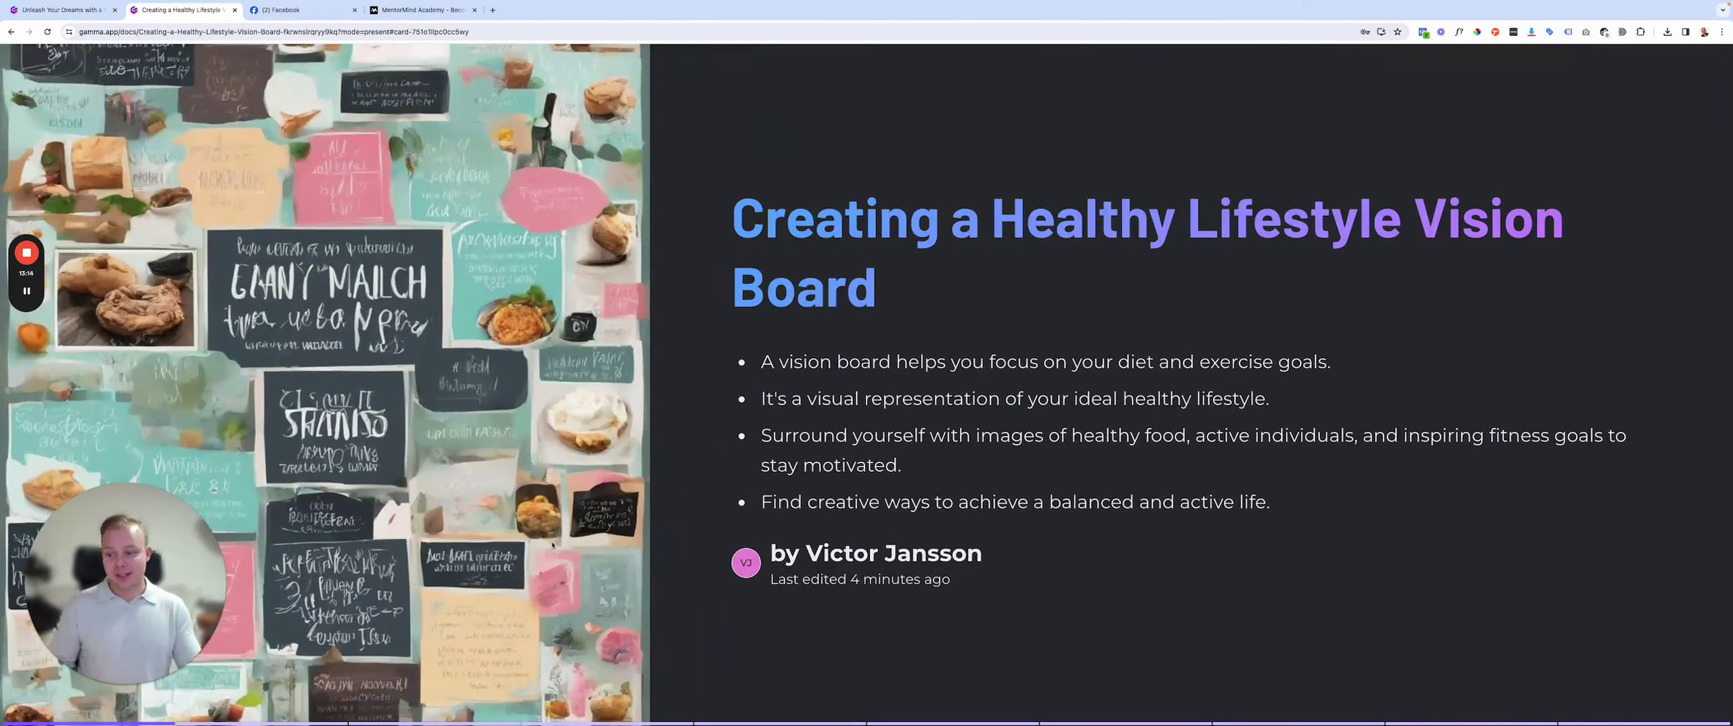
mouse_move(98, 594)
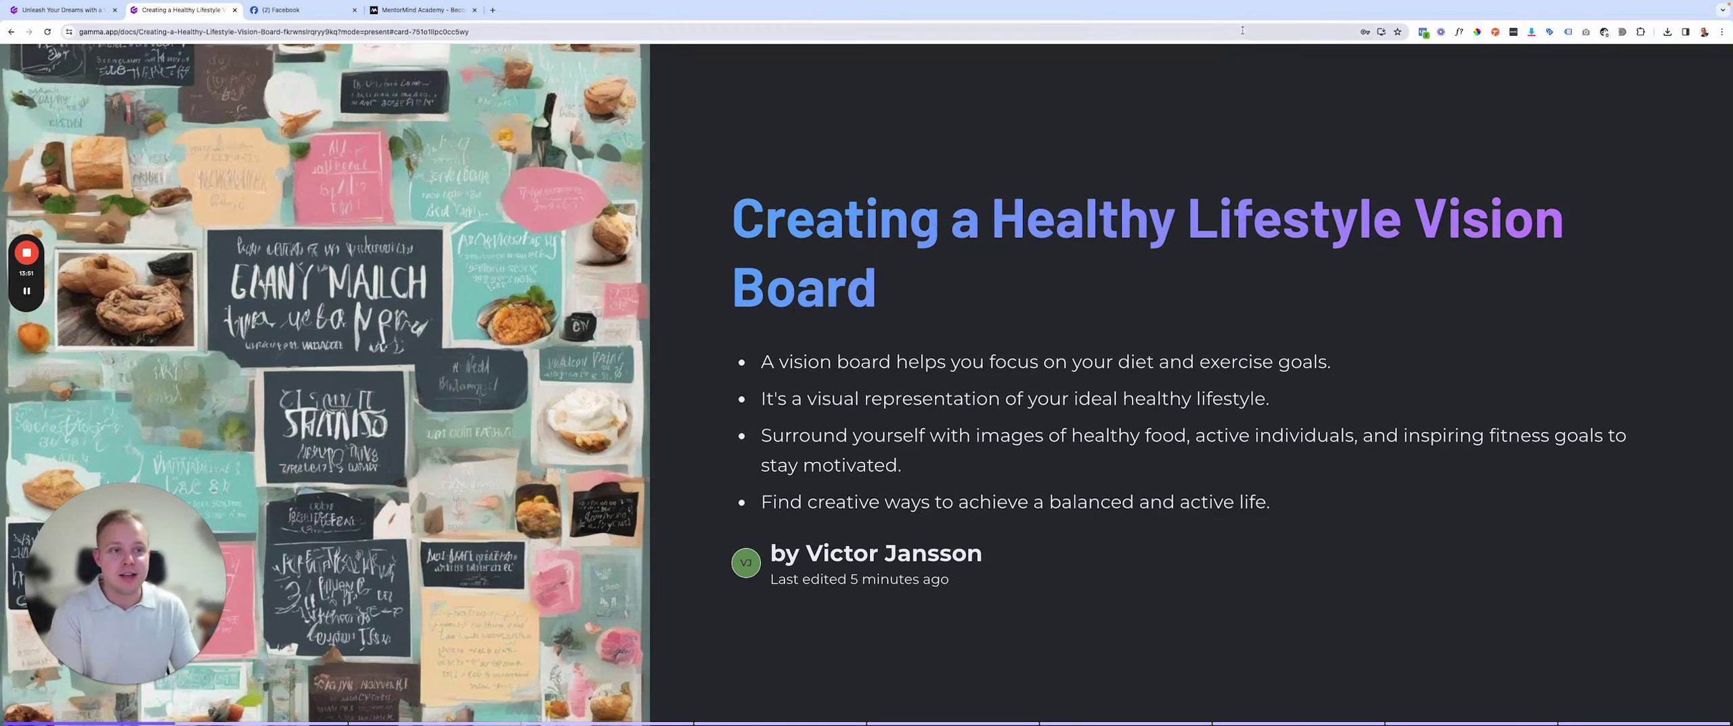
mouse_move(236, 58)
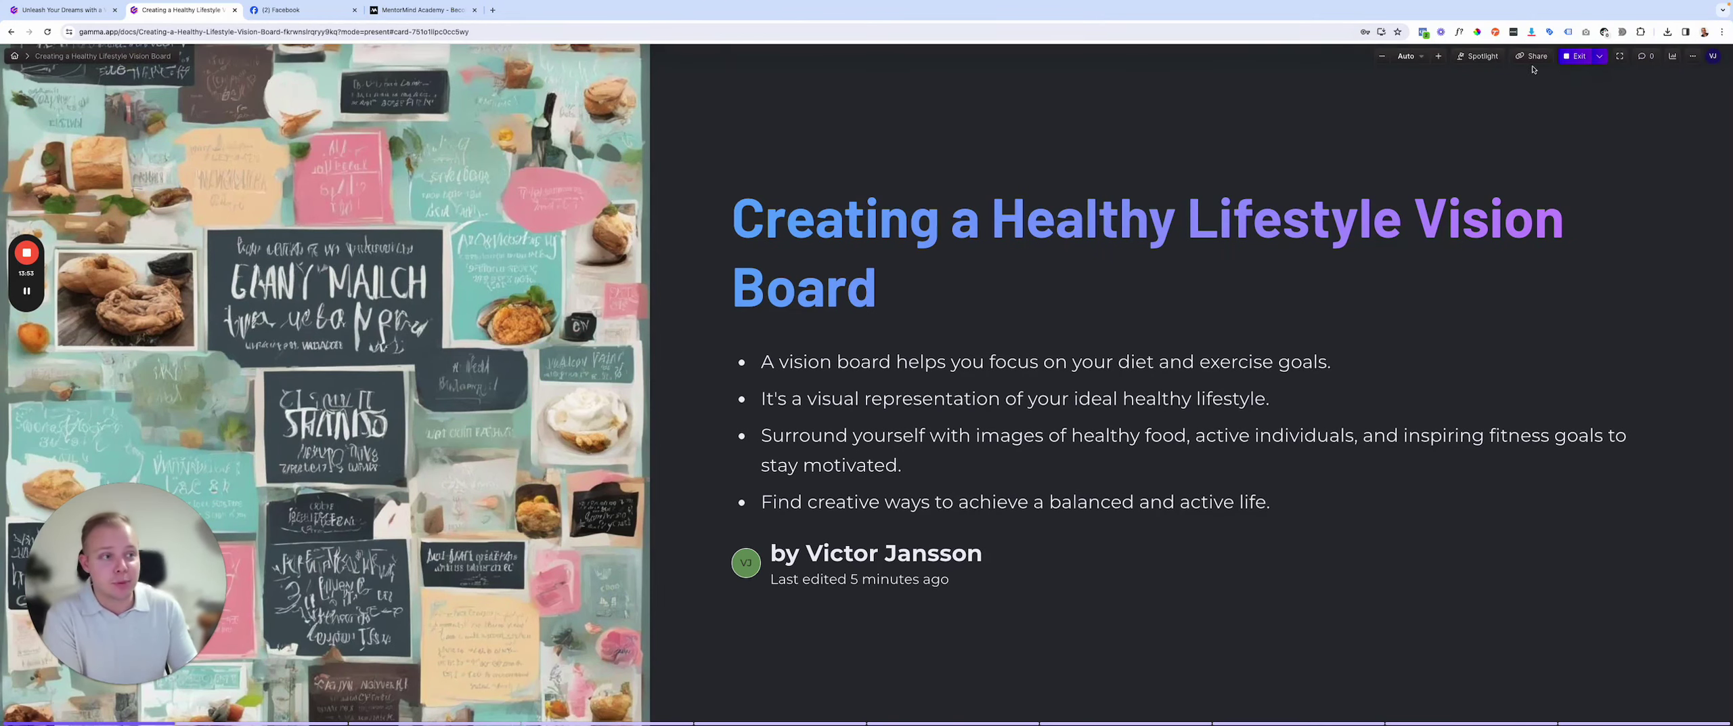
left_click(1575, 57)
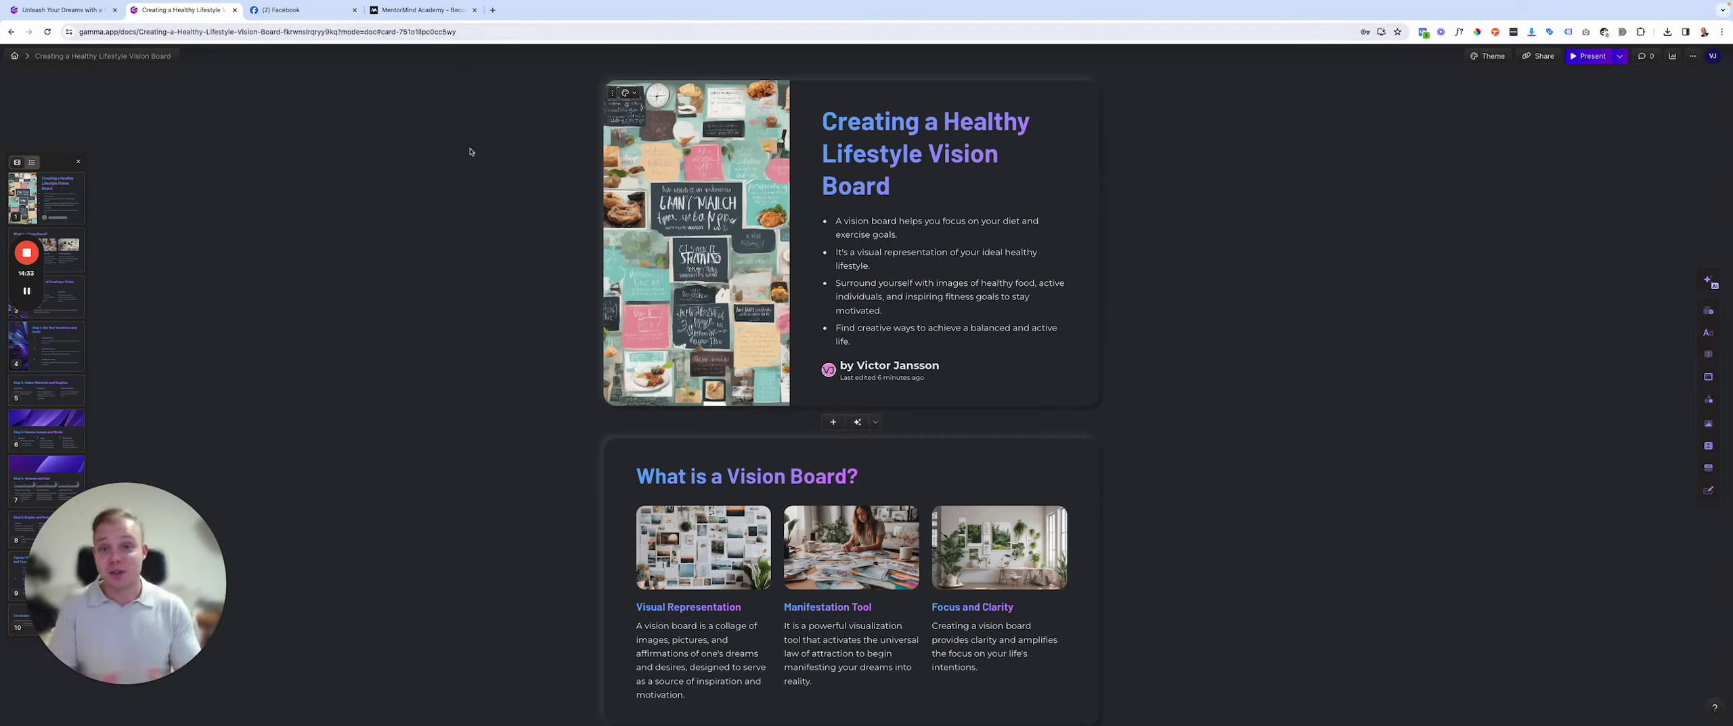
Step: Switch to the MentorMind Academy website and read its main headline, the income and impact line and the Freedom Business description
left_click(447, 12)
scroll(1233, 319, "up", 10)
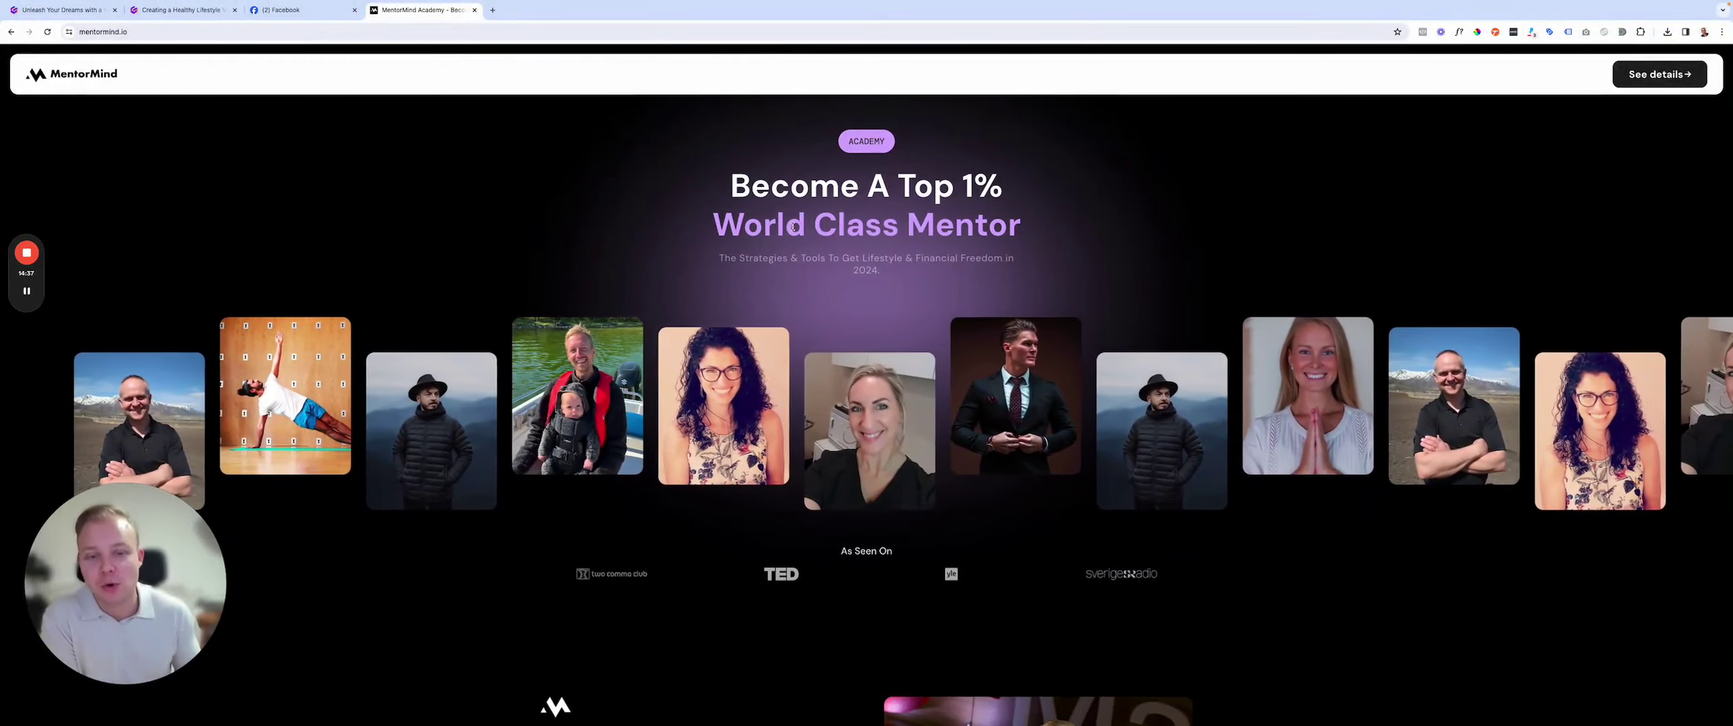
left_click_drag(750, 186, 1017, 203)
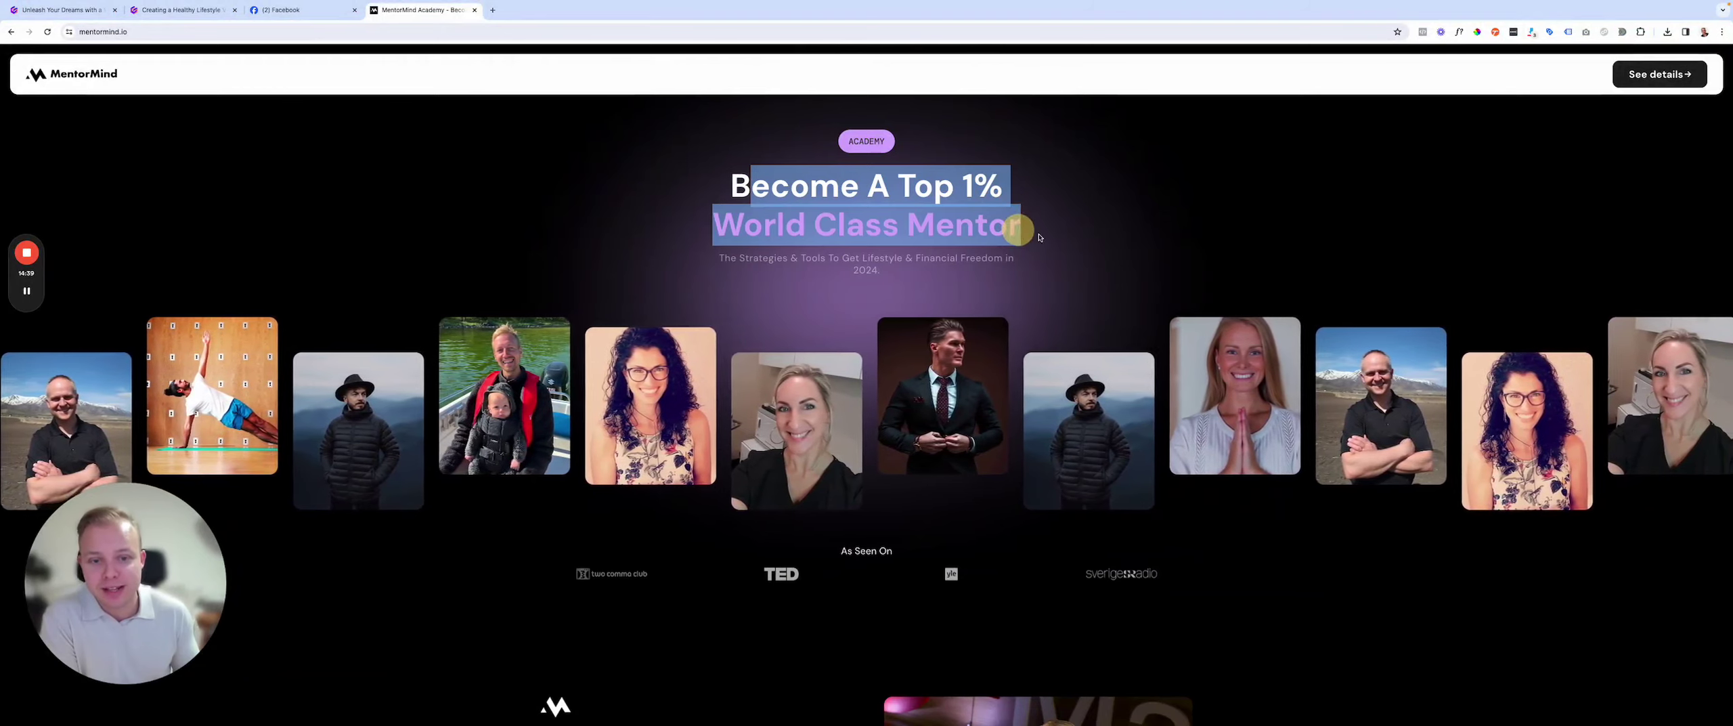
left_click(1029, 227)
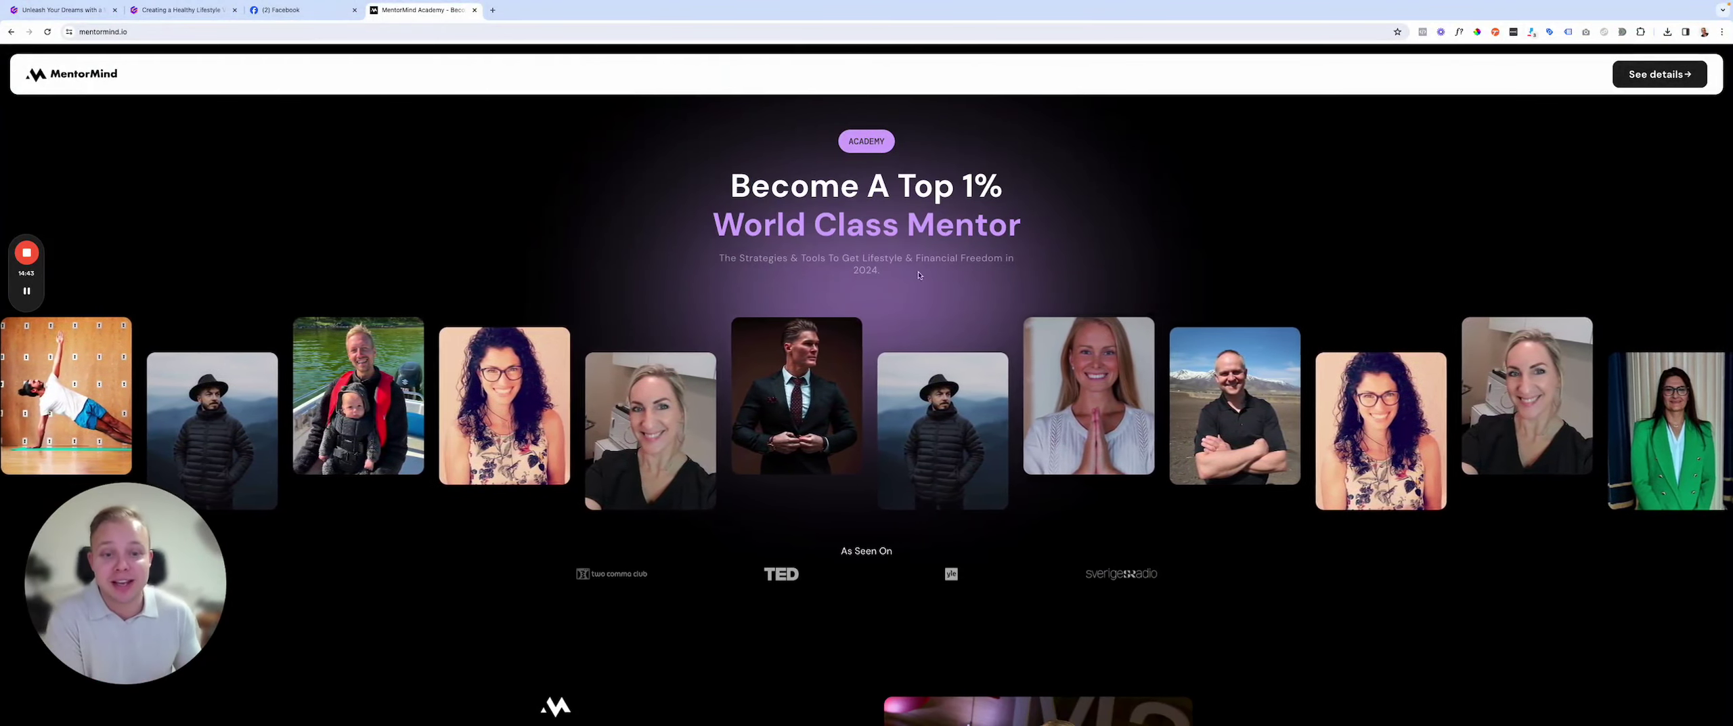
scroll(851, 336, "down", 6)
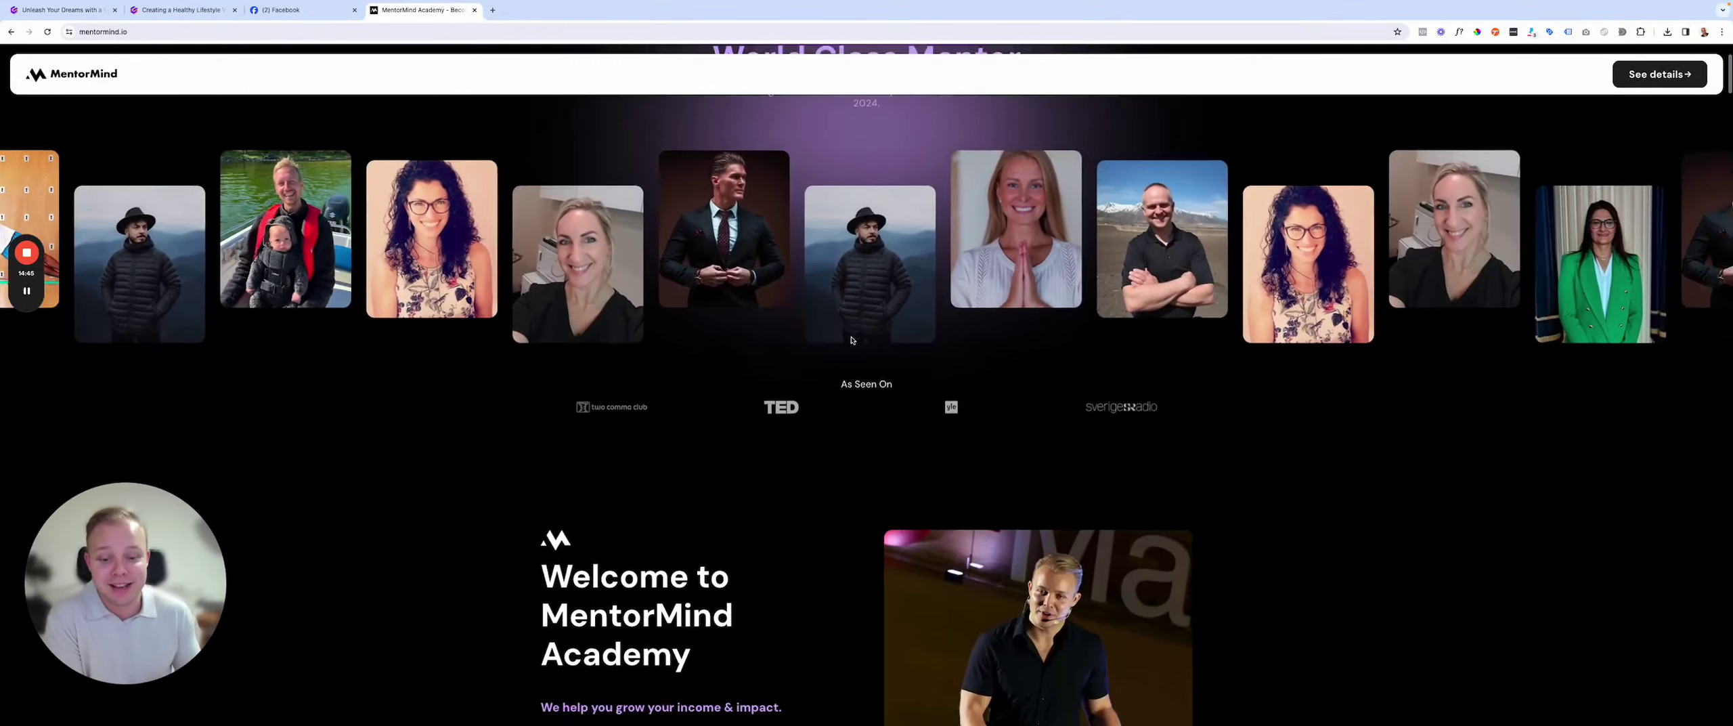
left_click_drag(581, 411, 784, 415)
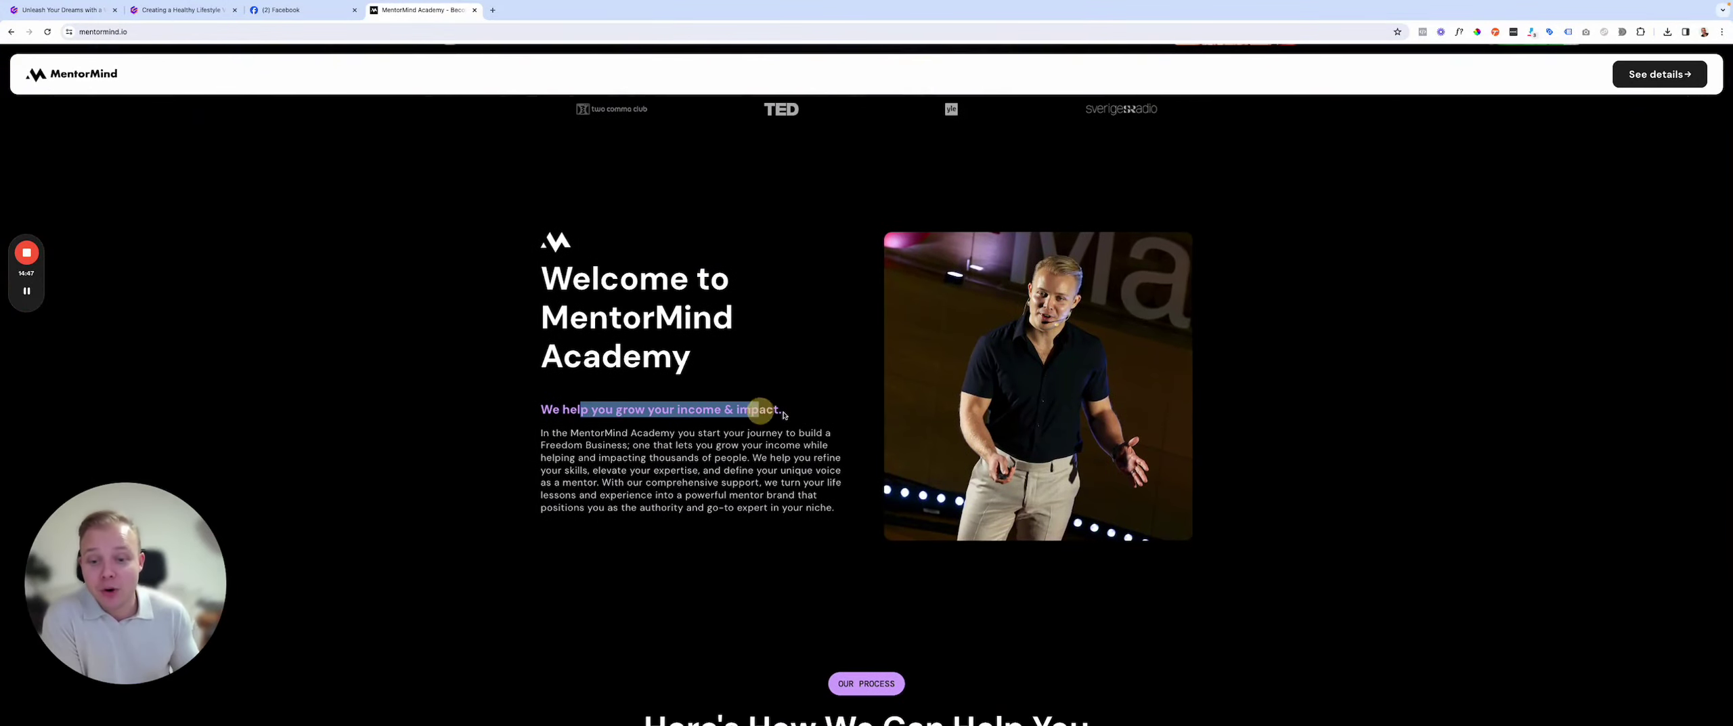
scroll(666, 459, "down", 1)
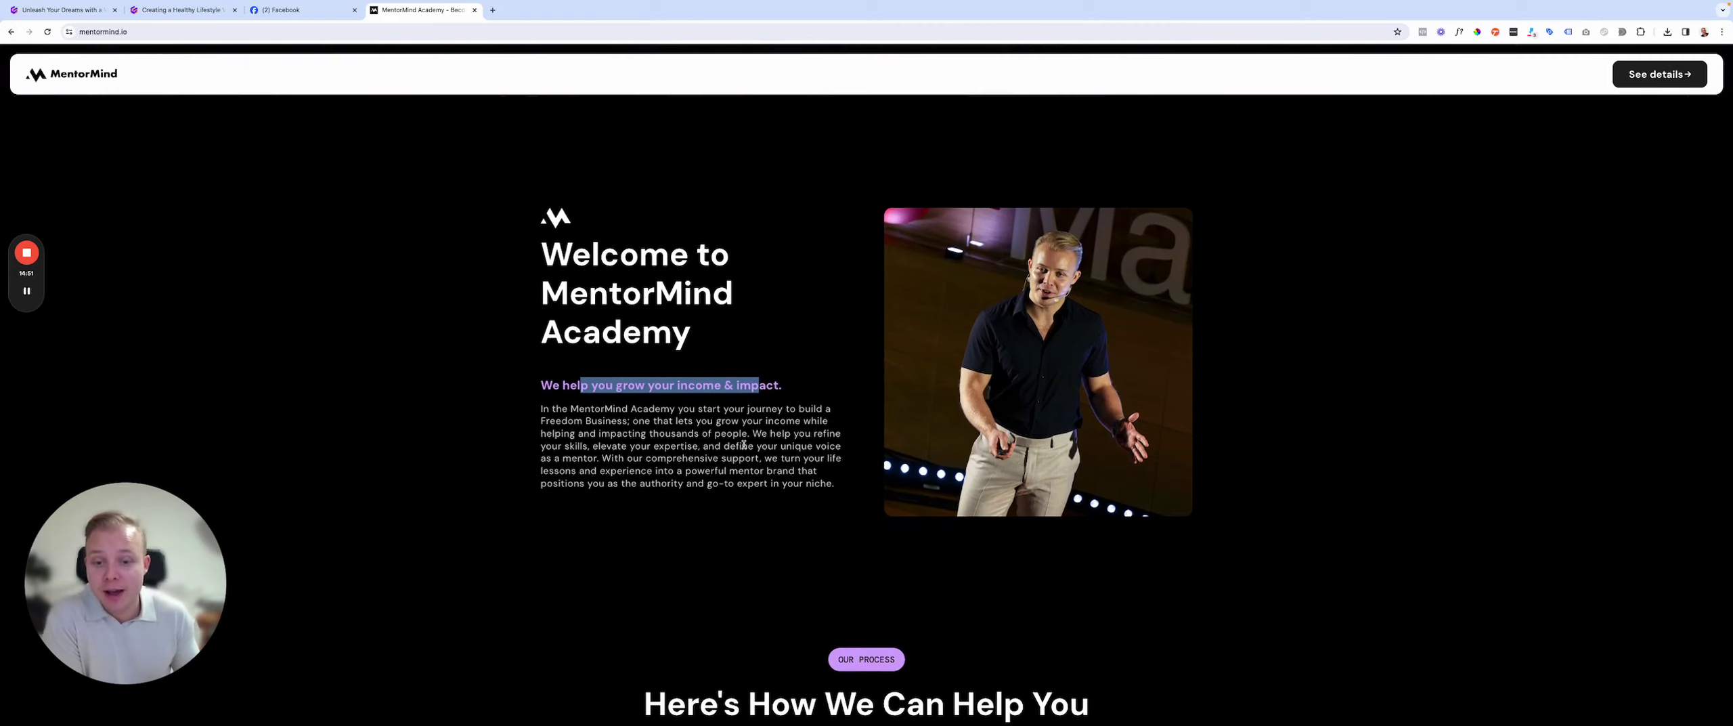
left_click_drag(536, 424, 659, 424)
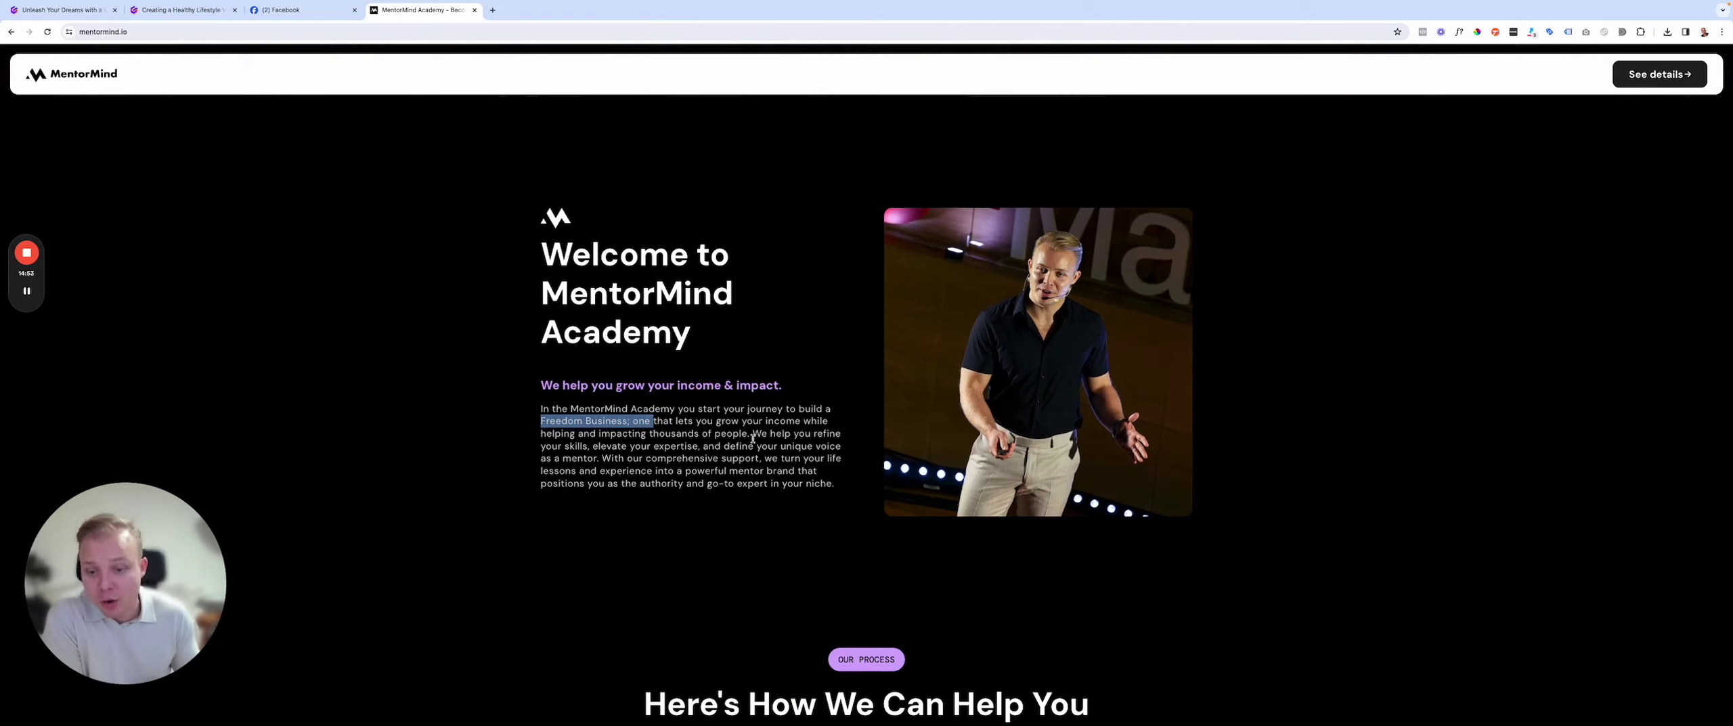
scroll(773, 440, "down", 2)
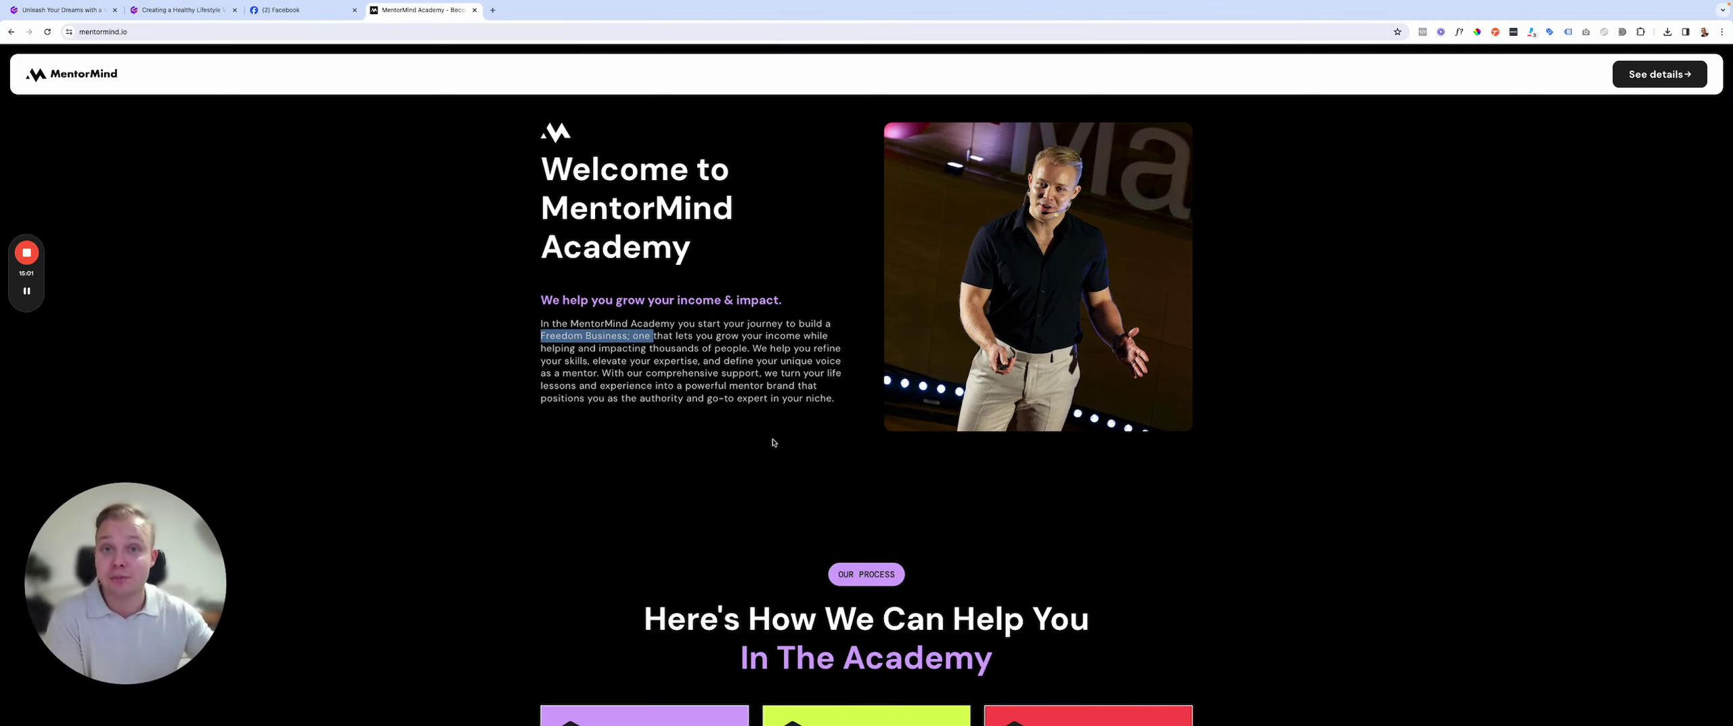
Step: Read the Launch, Momentum and Scale phase descriptions on the MentorMind page and the Launch section about packaging authority and attracting clients
scroll(773, 442, "down", 5)
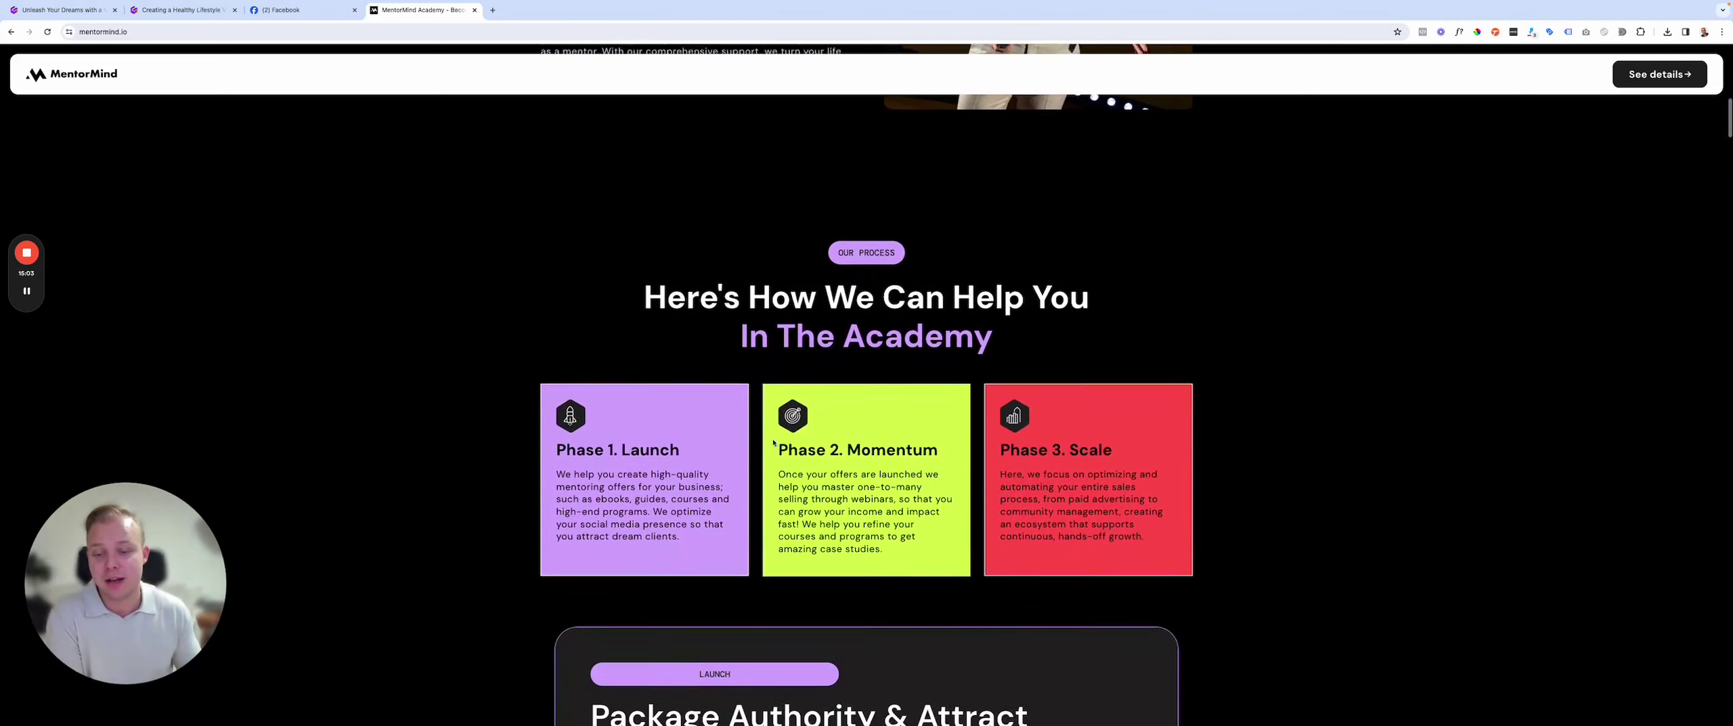
scroll(655, 458, "down", 1)
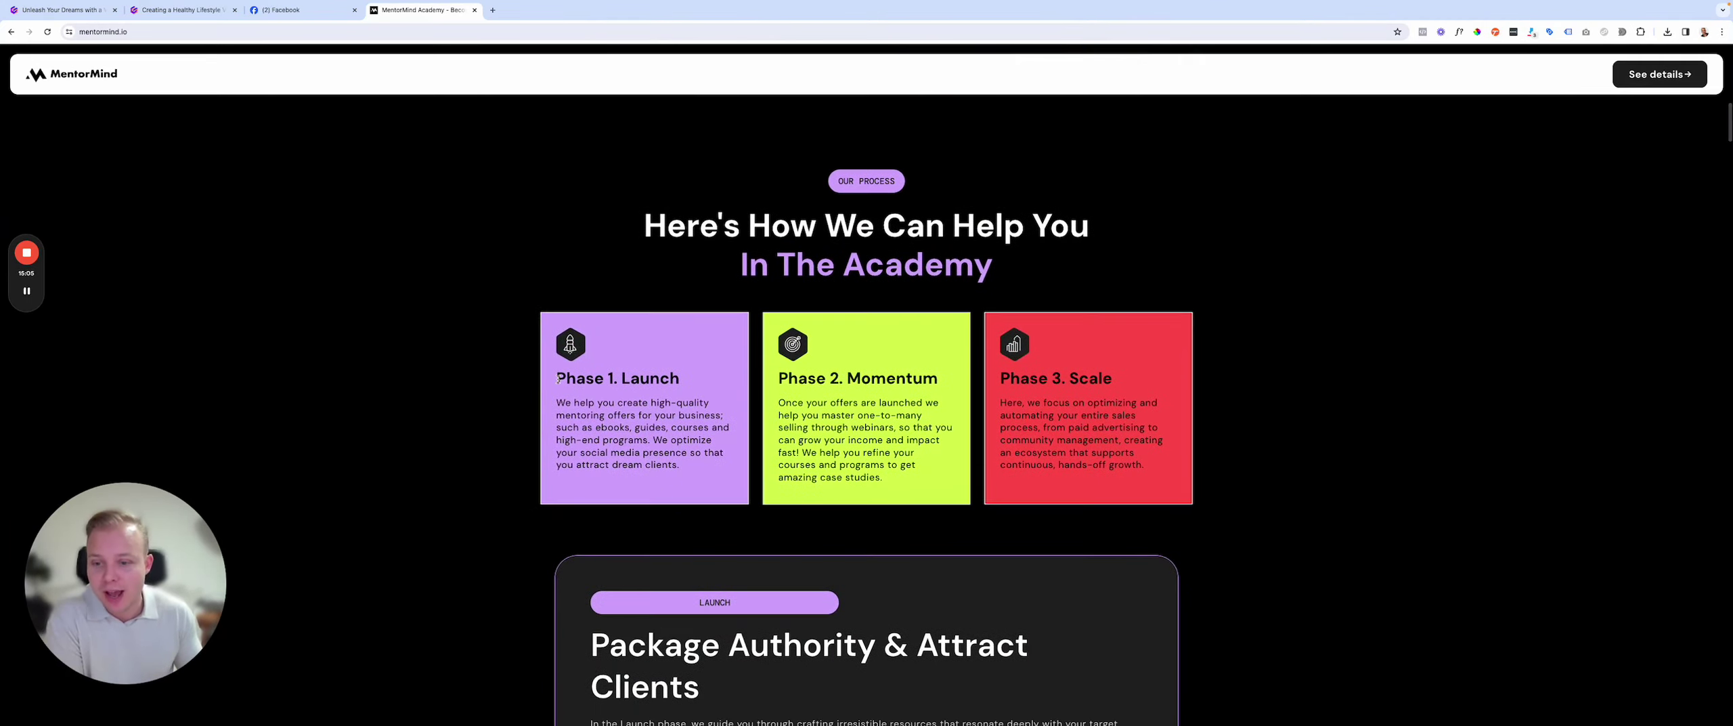
left_click_drag(1048, 384, 1119, 381)
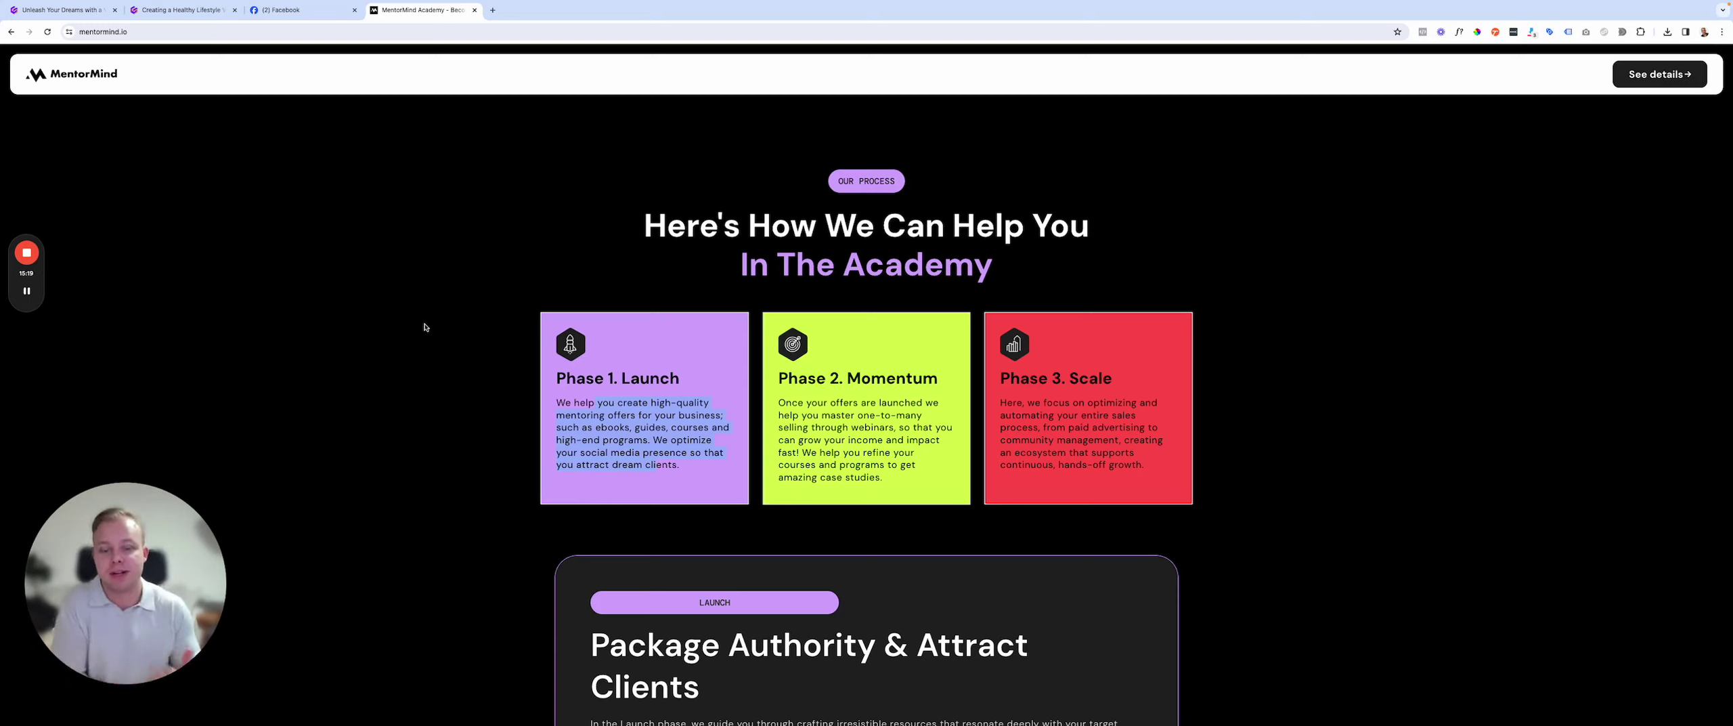
left_click_drag(823, 403, 907, 467)
left_click(893, 481)
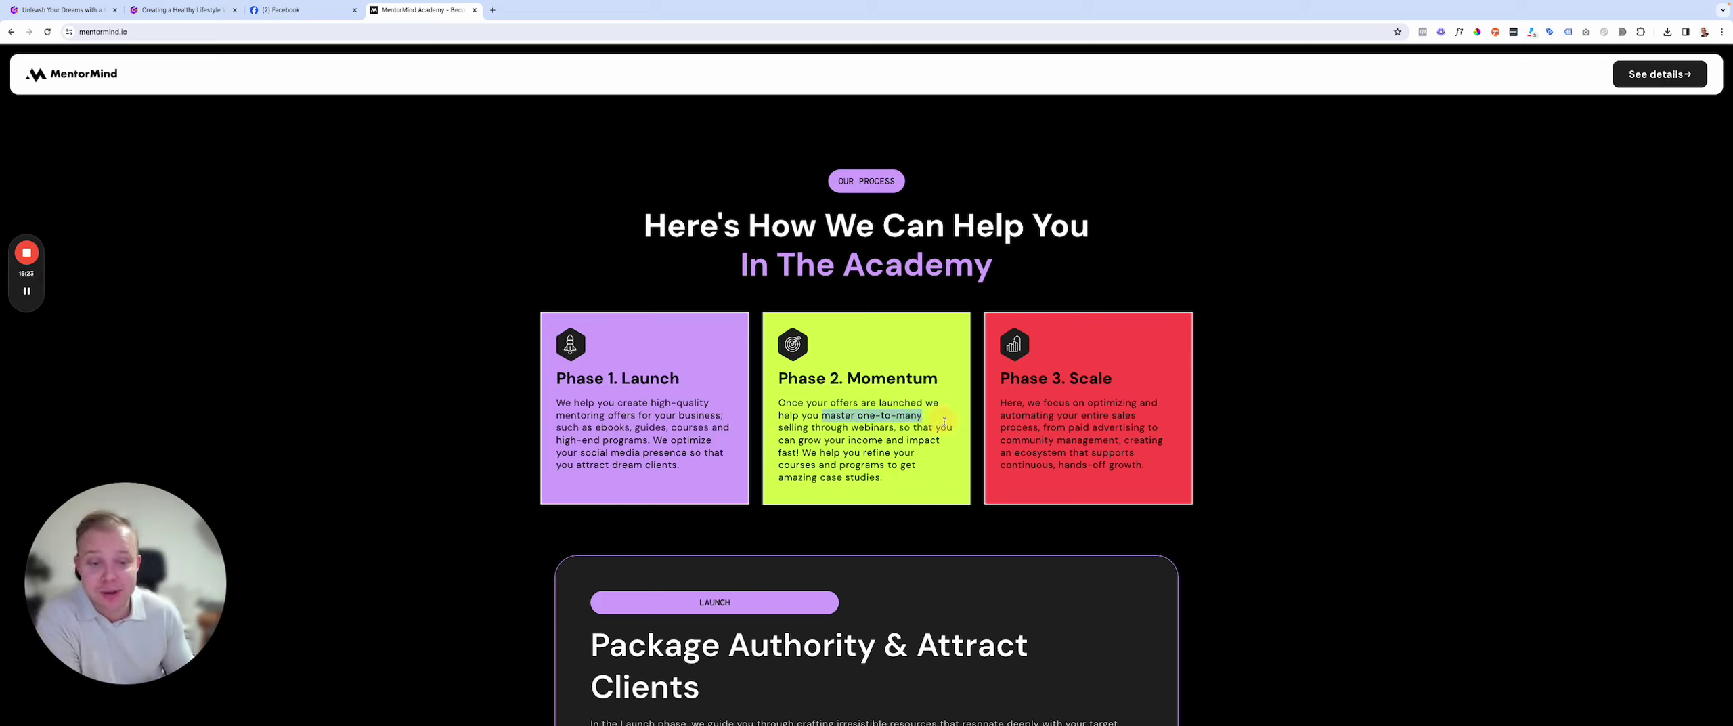
left_click(895, 446)
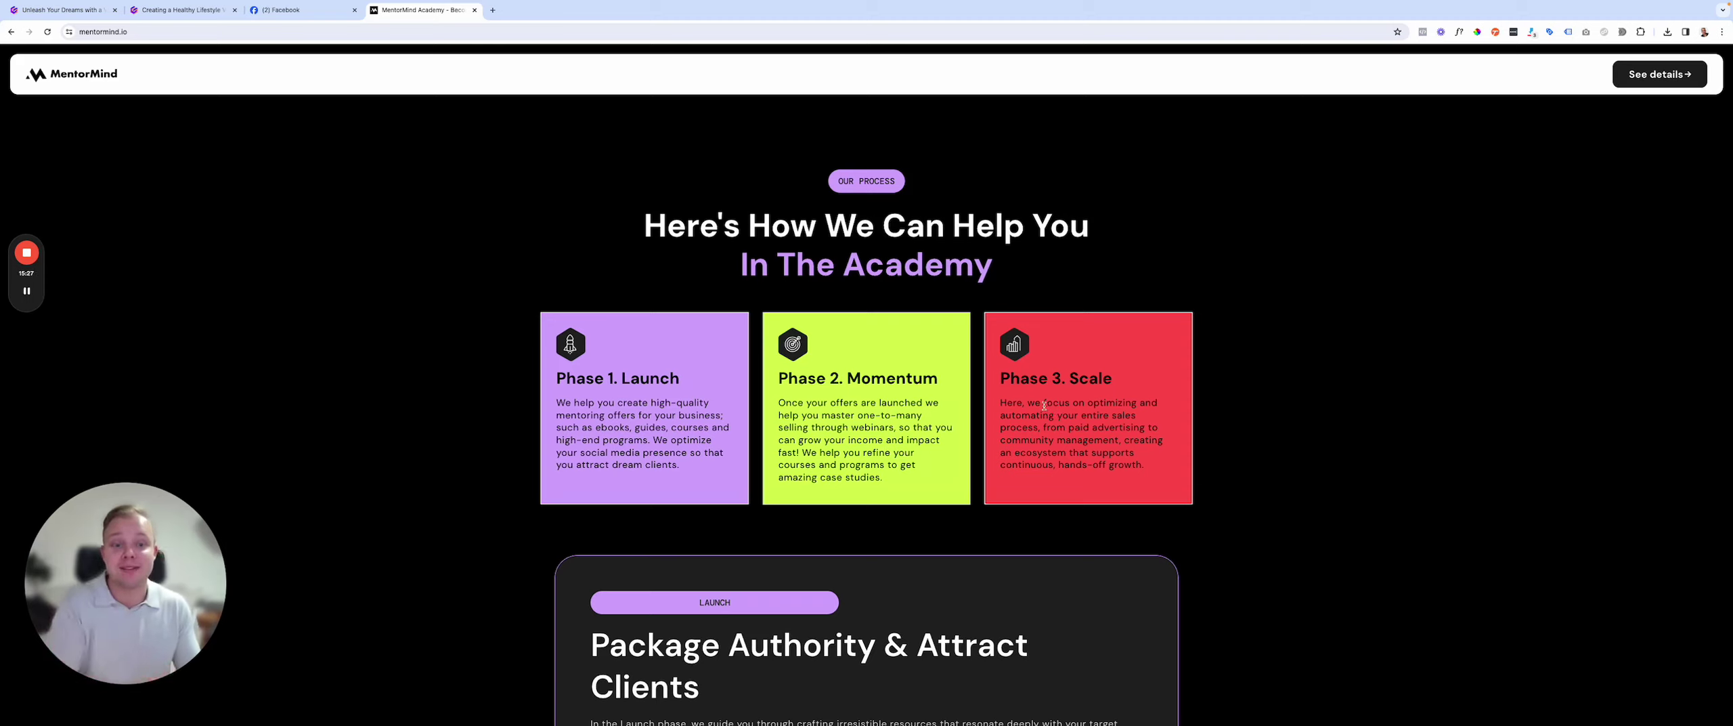
left_click_drag(1045, 405, 1104, 459)
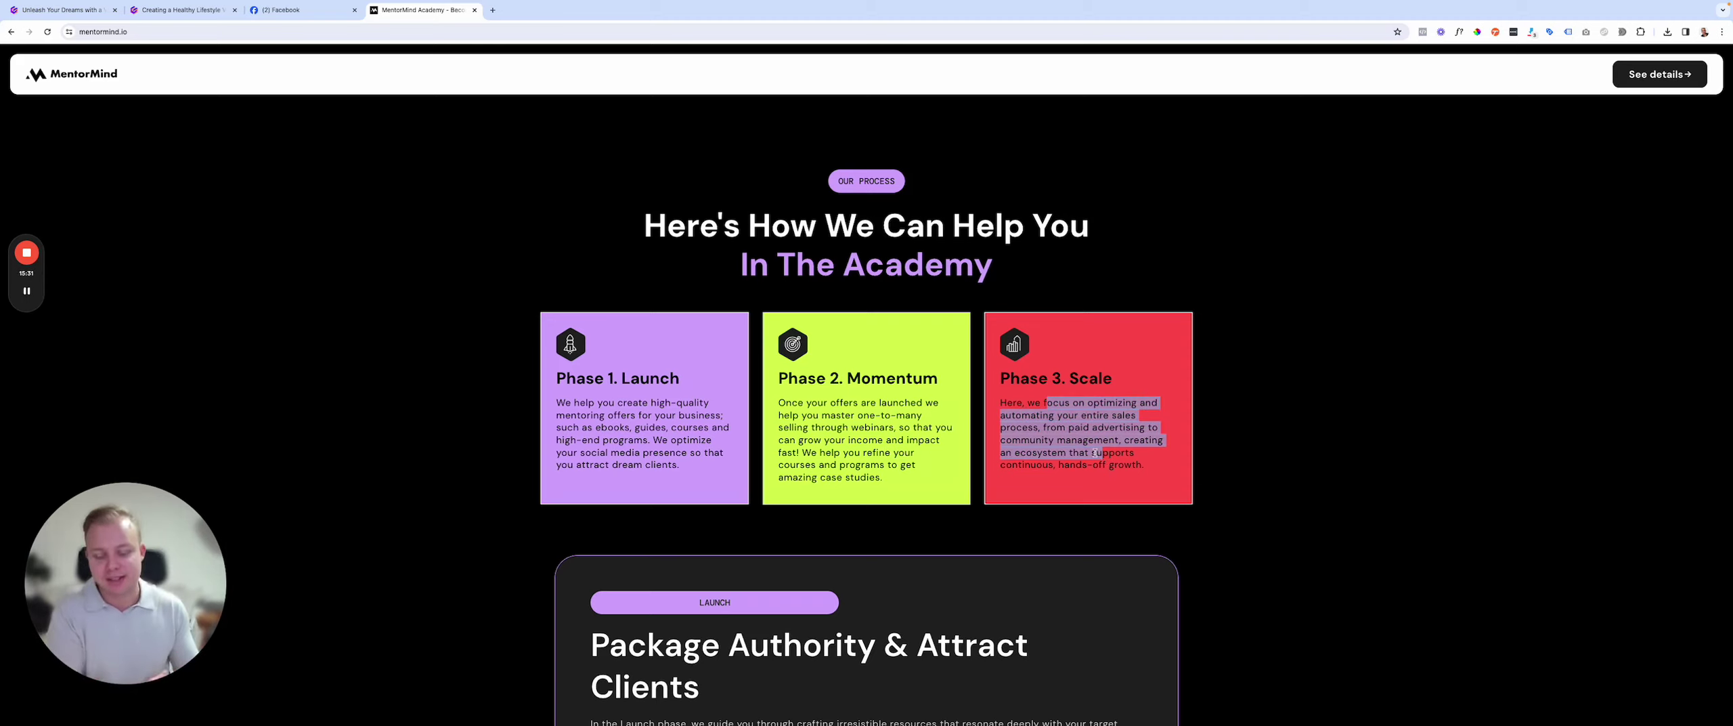
scroll(1095, 452, "down", 5)
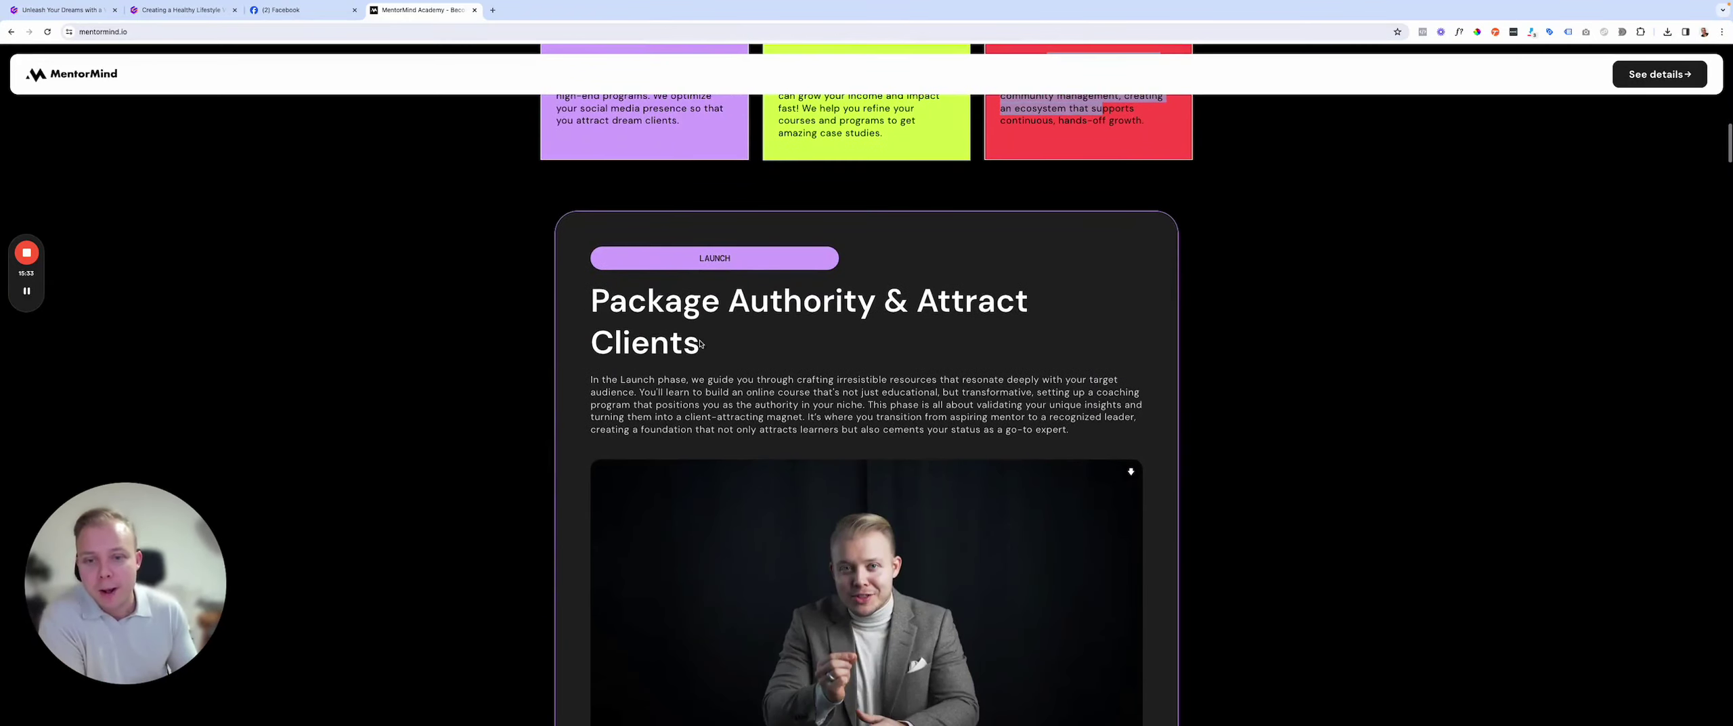
scroll(700, 344, "up", 3)
left_click(666, 310)
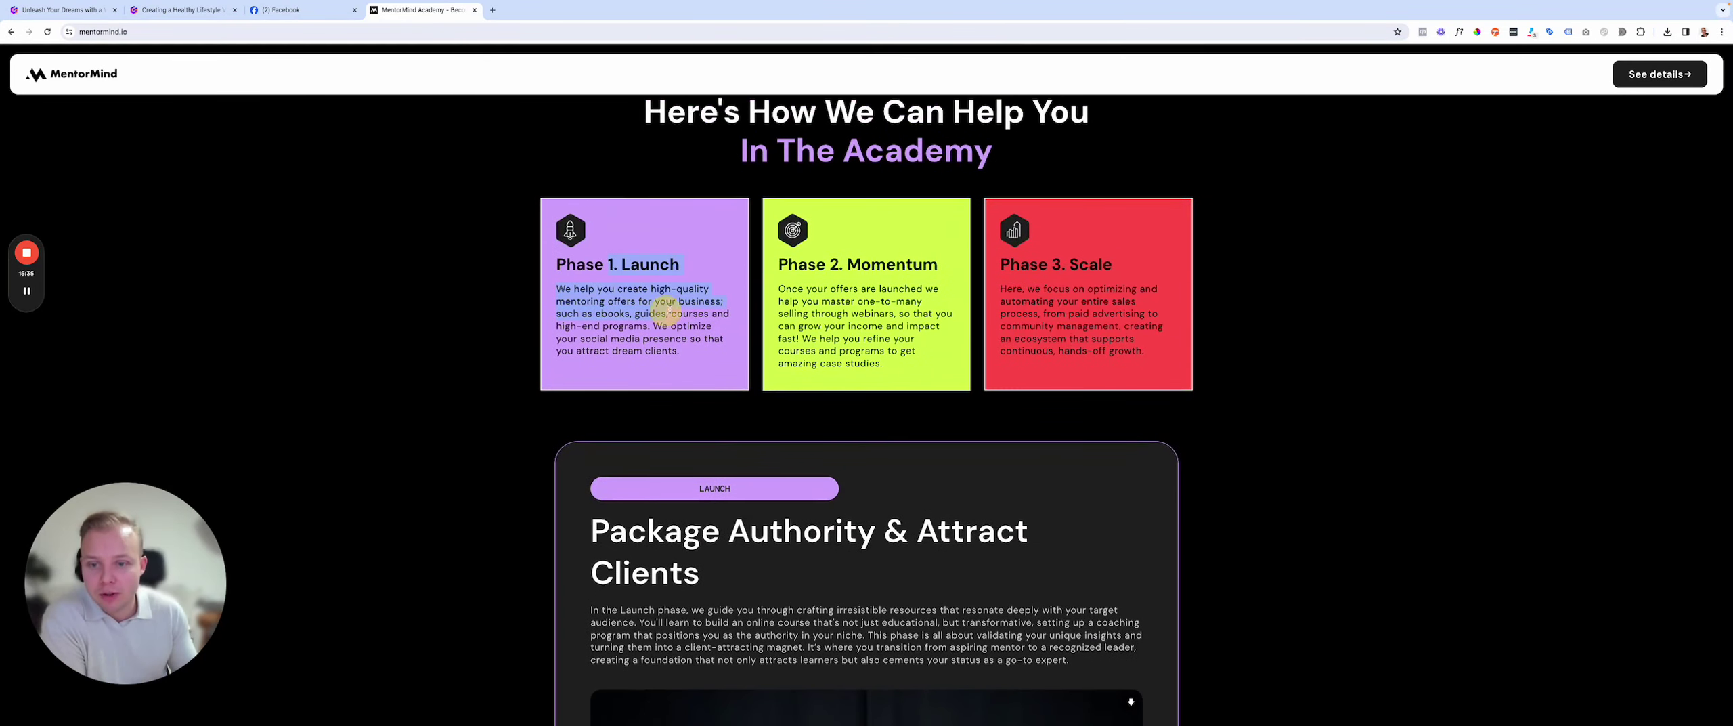
scroll(761, 404, "down", 3)
scroll(912, 371, "down", 2)
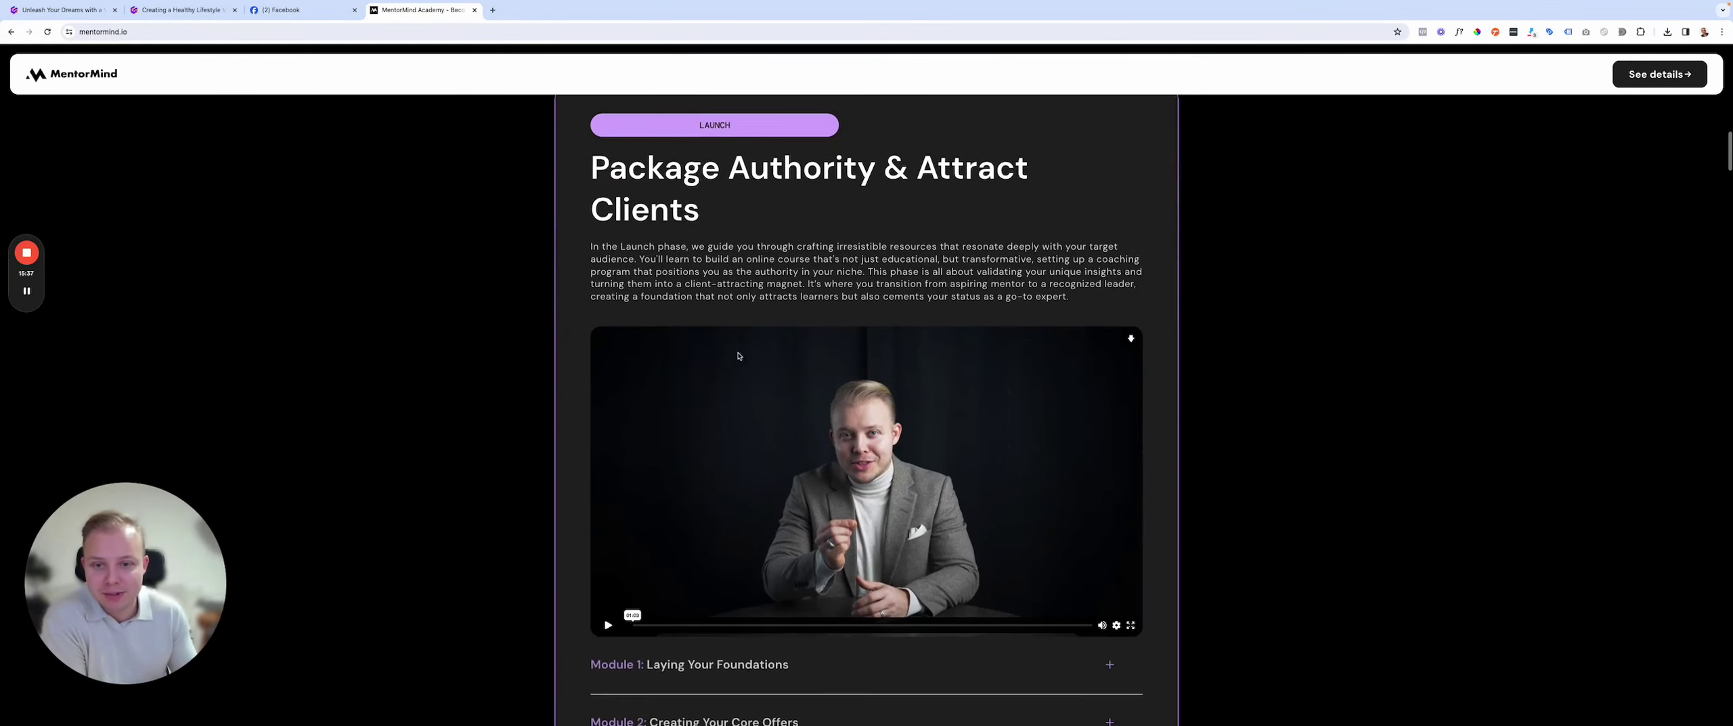
Step: Expand Modules 1 to 4 in the Launch section and read their descriptions and the lessons, tools and templates they include
scroll(619, 568, "down", 1)
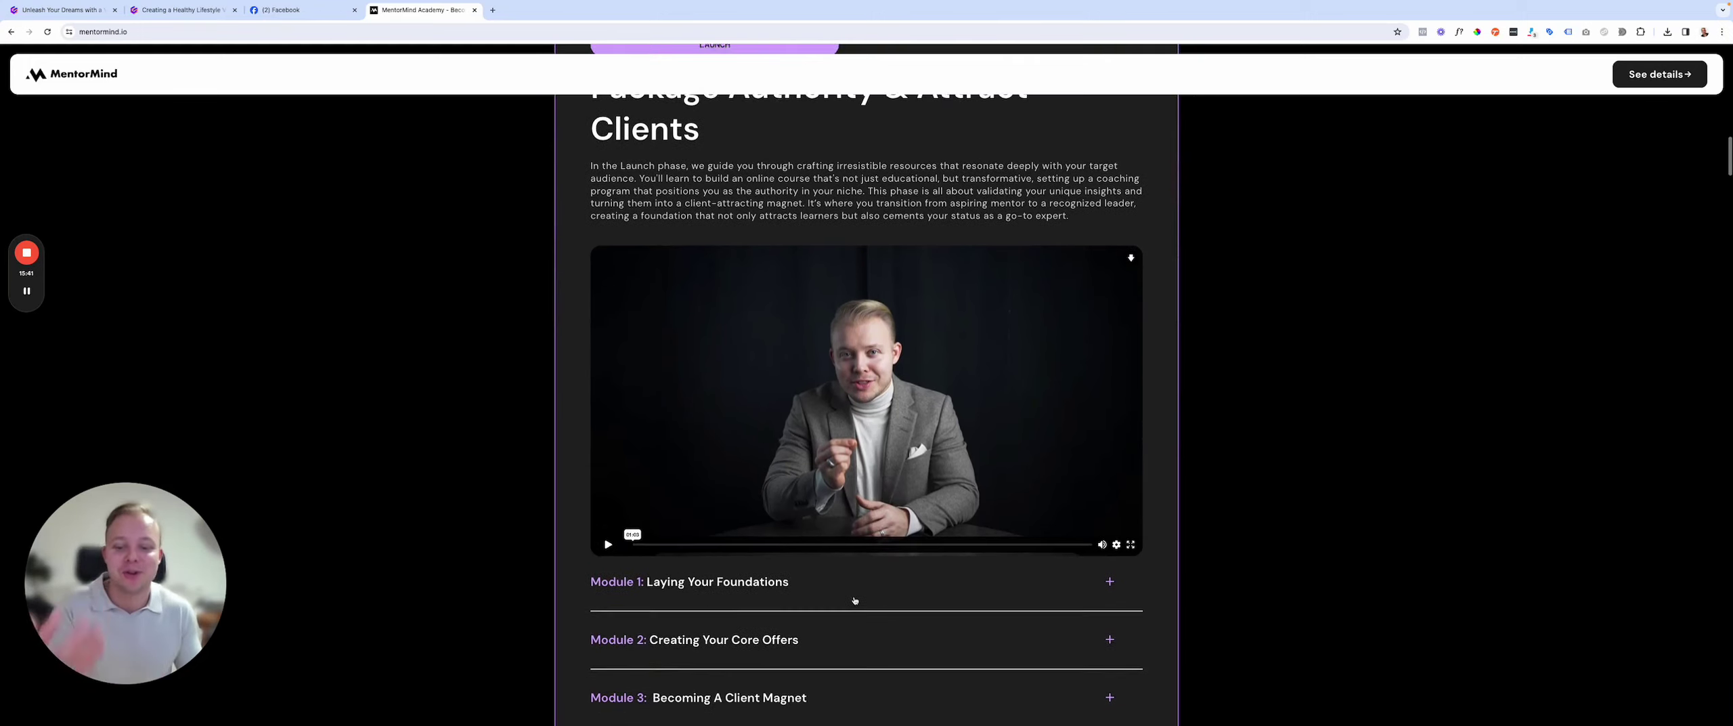
scroll(853, 600, "down", 3)
left_click(751, 411)
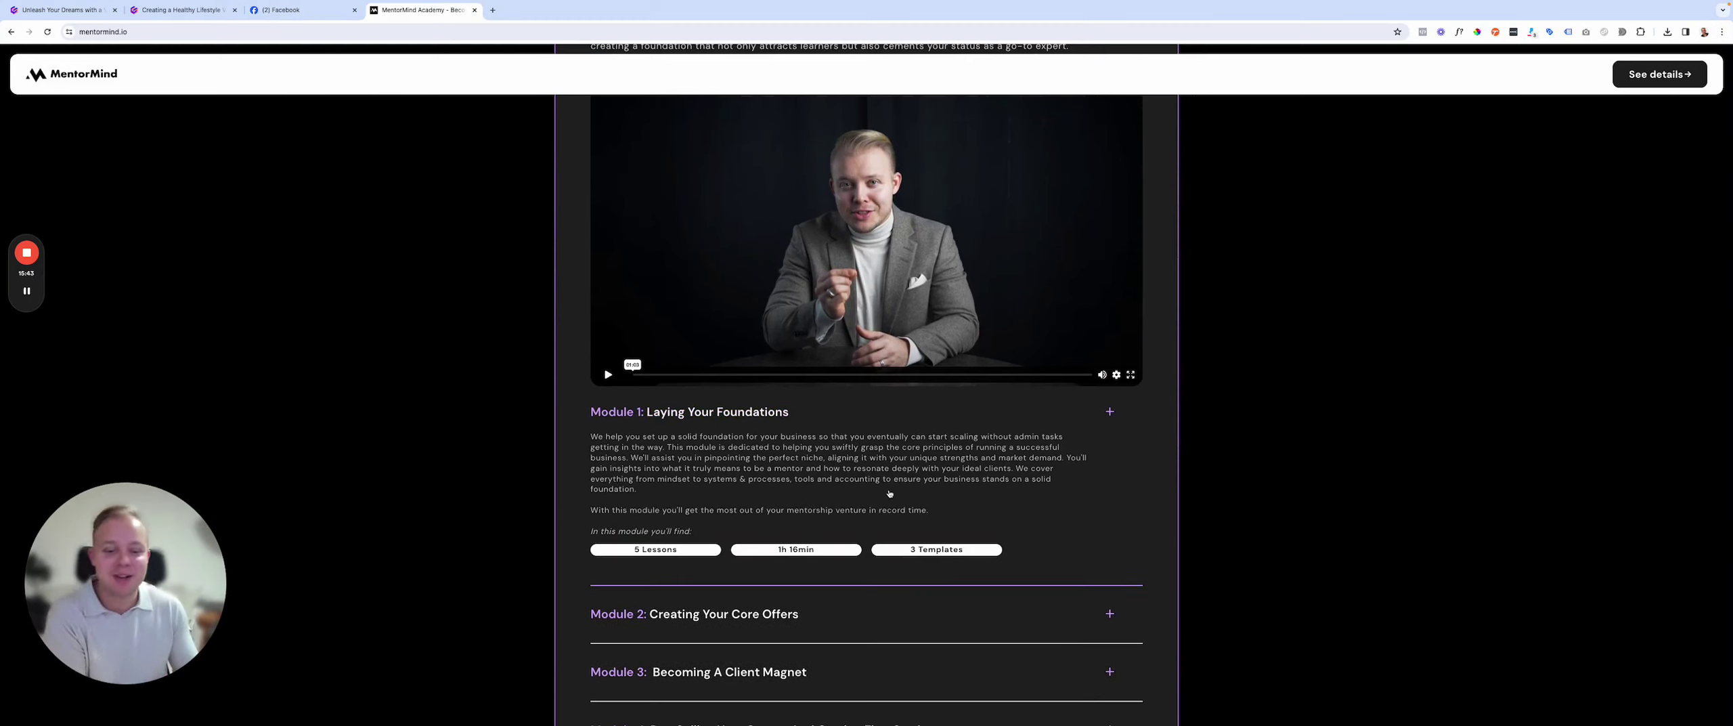
scroll(757, 461, "down", 5)
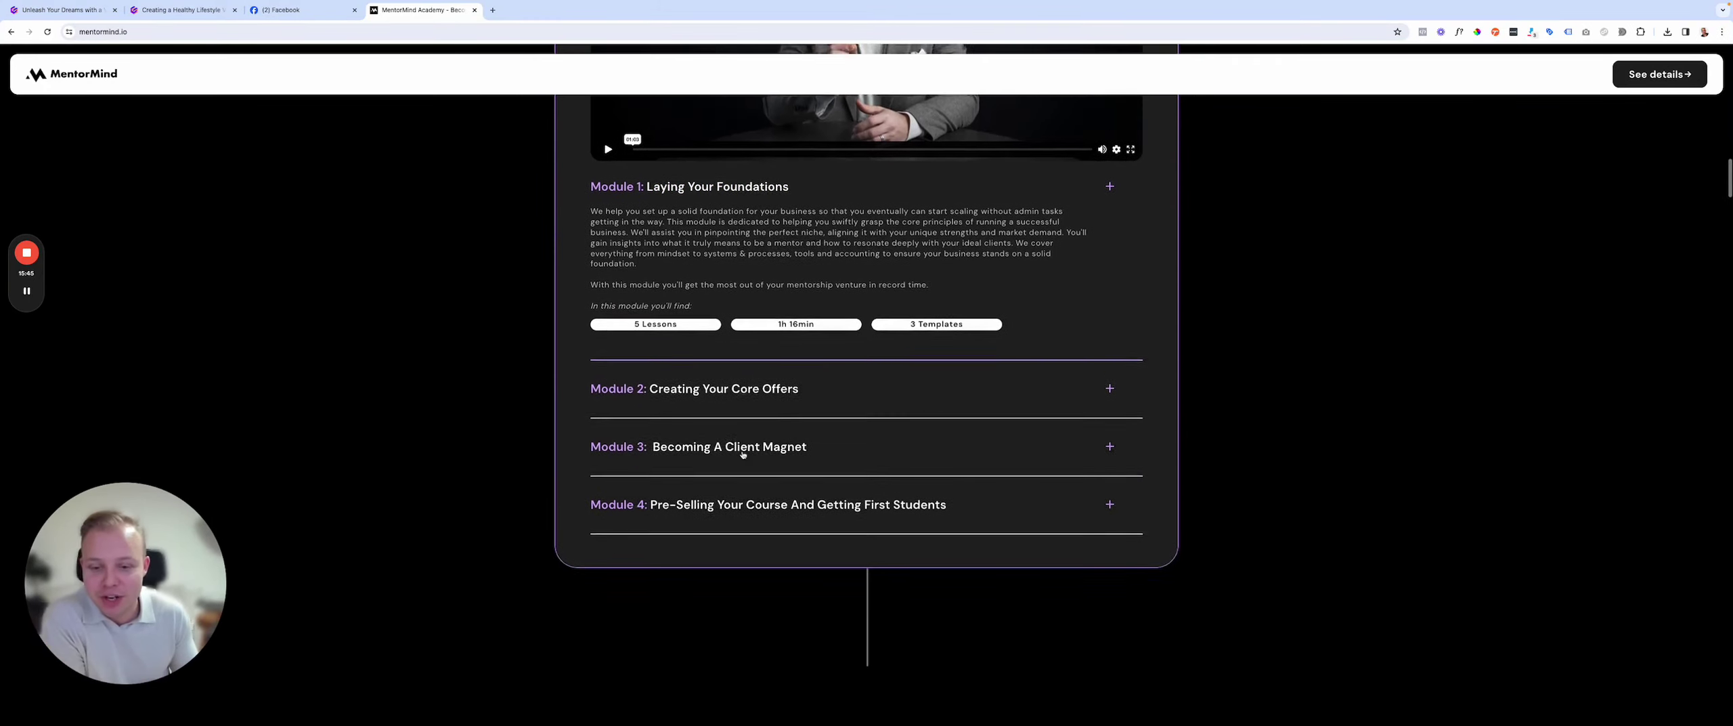
left_click(738, 377)
scroll(766, 324, "down", 2)
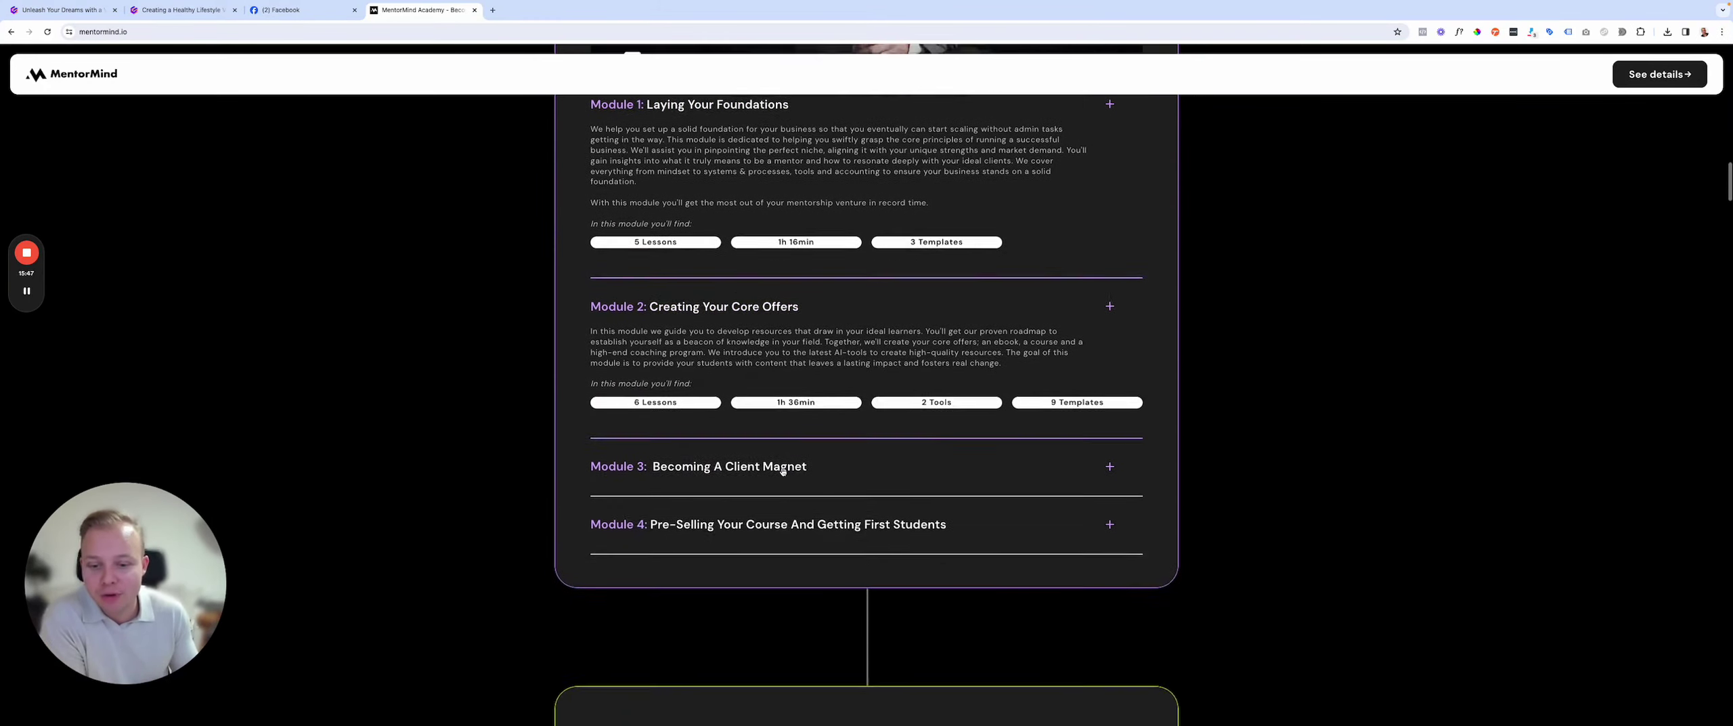
left_click(843, 457)
scroll(864, 462, "down", 1)
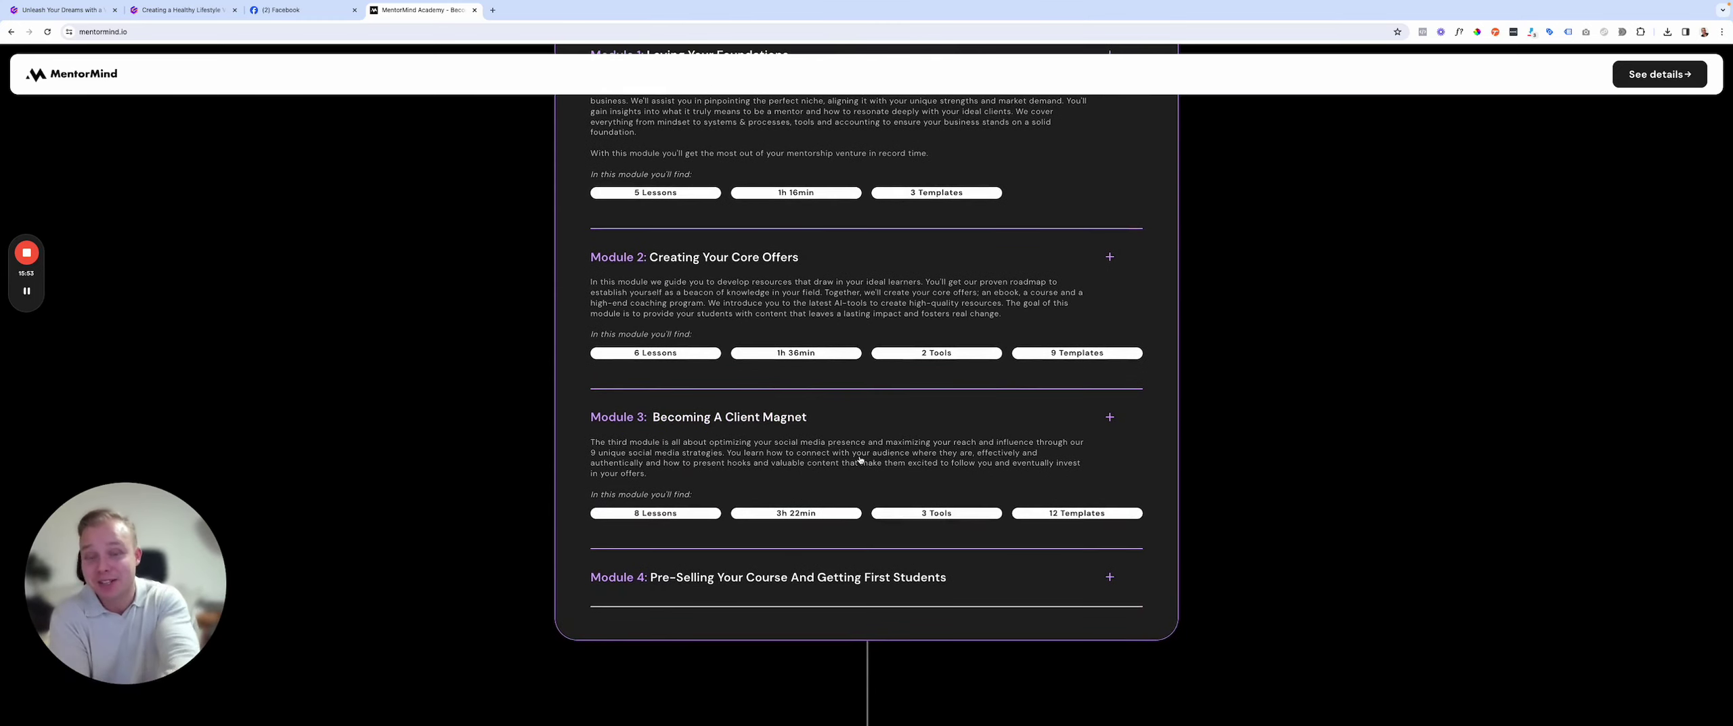
scroll(860, 459, "down", 2)
left_click(794, 495)
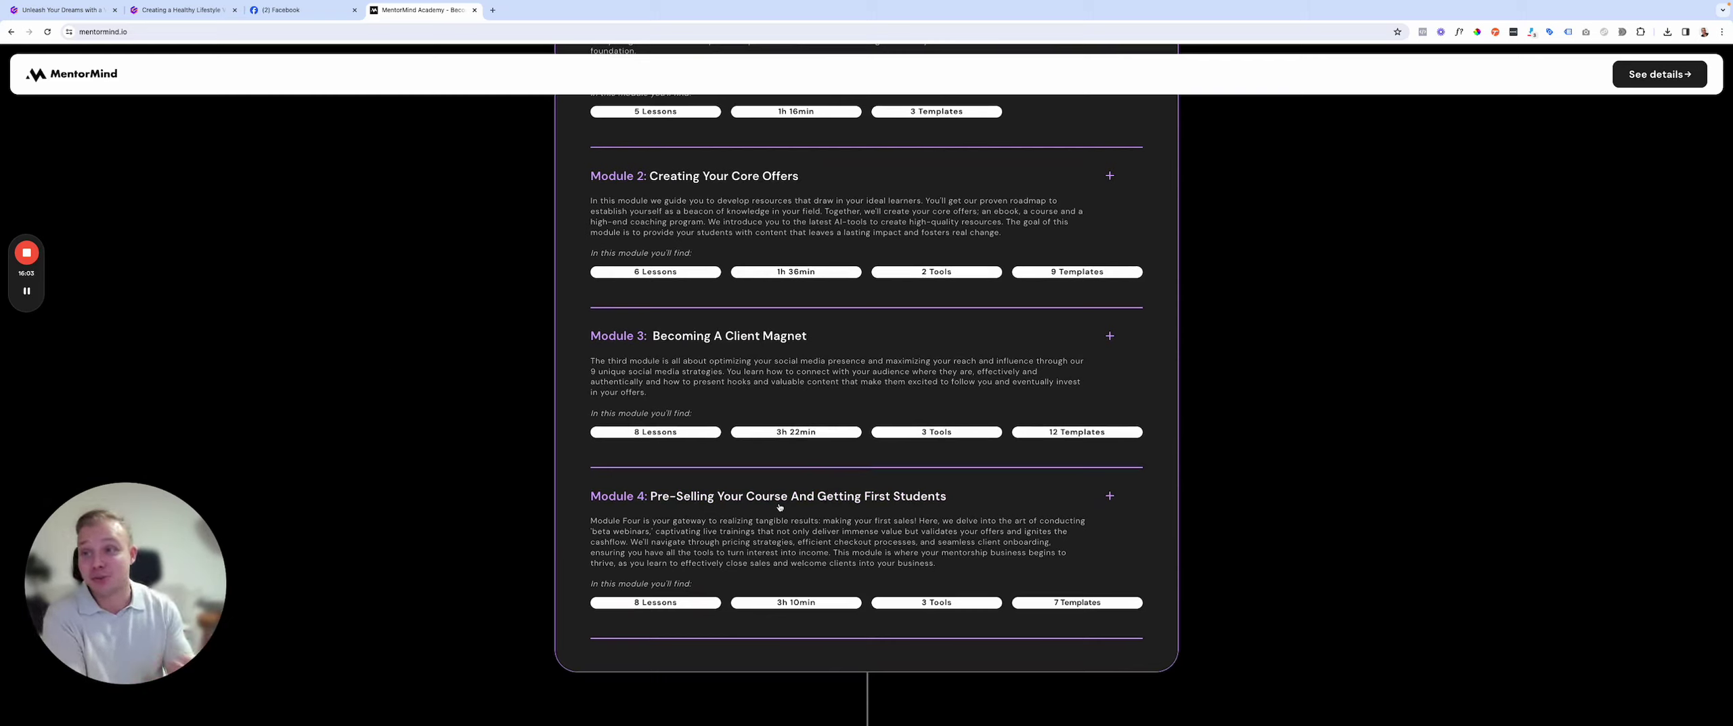
Step: Read the Momentum section's Master One-to-Many Selling description and its list of modules
scroll(780, 506, "down", 5)
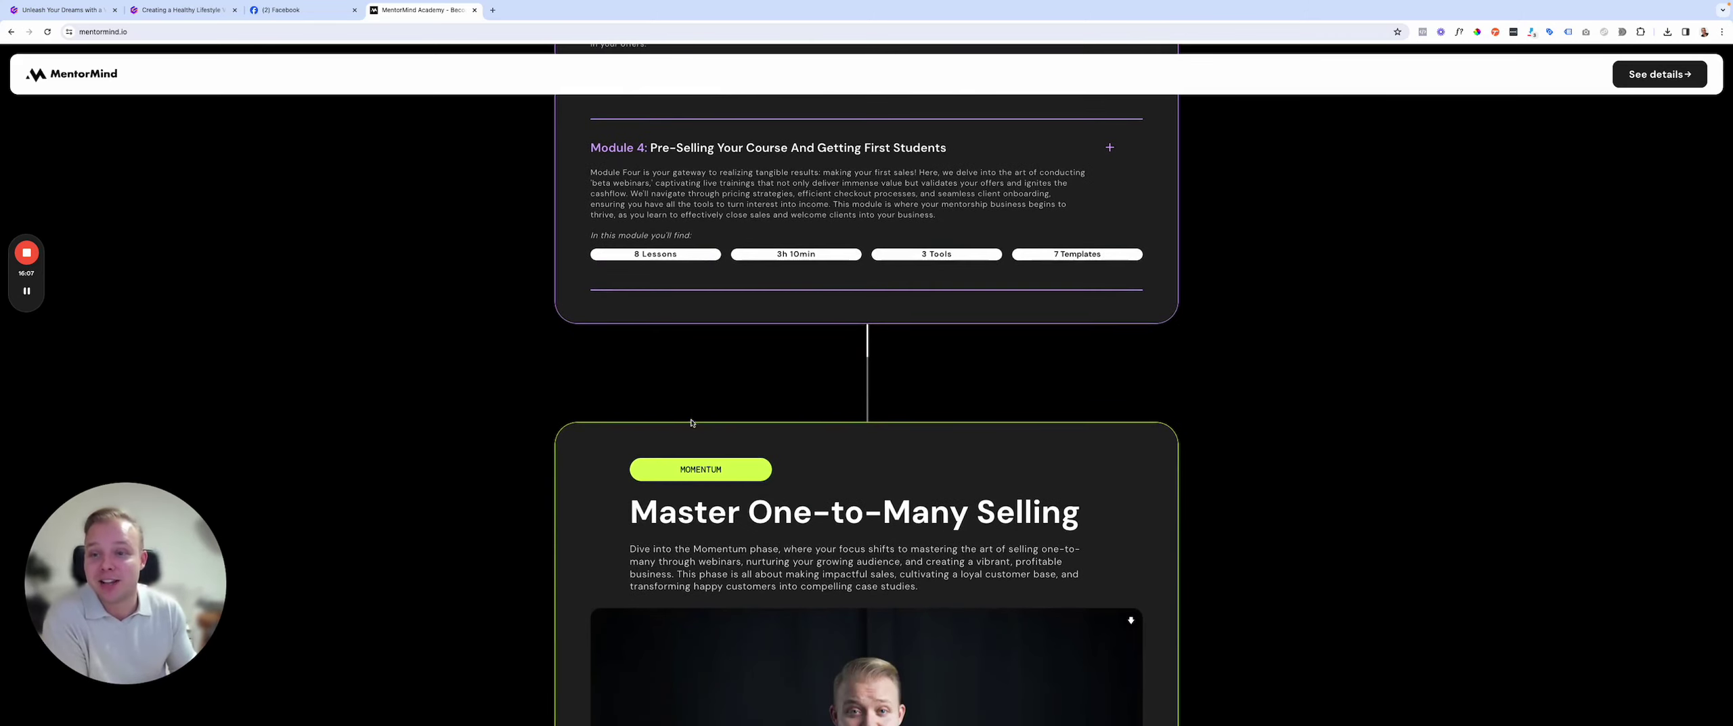
scroll(779, 433, "down", 1)
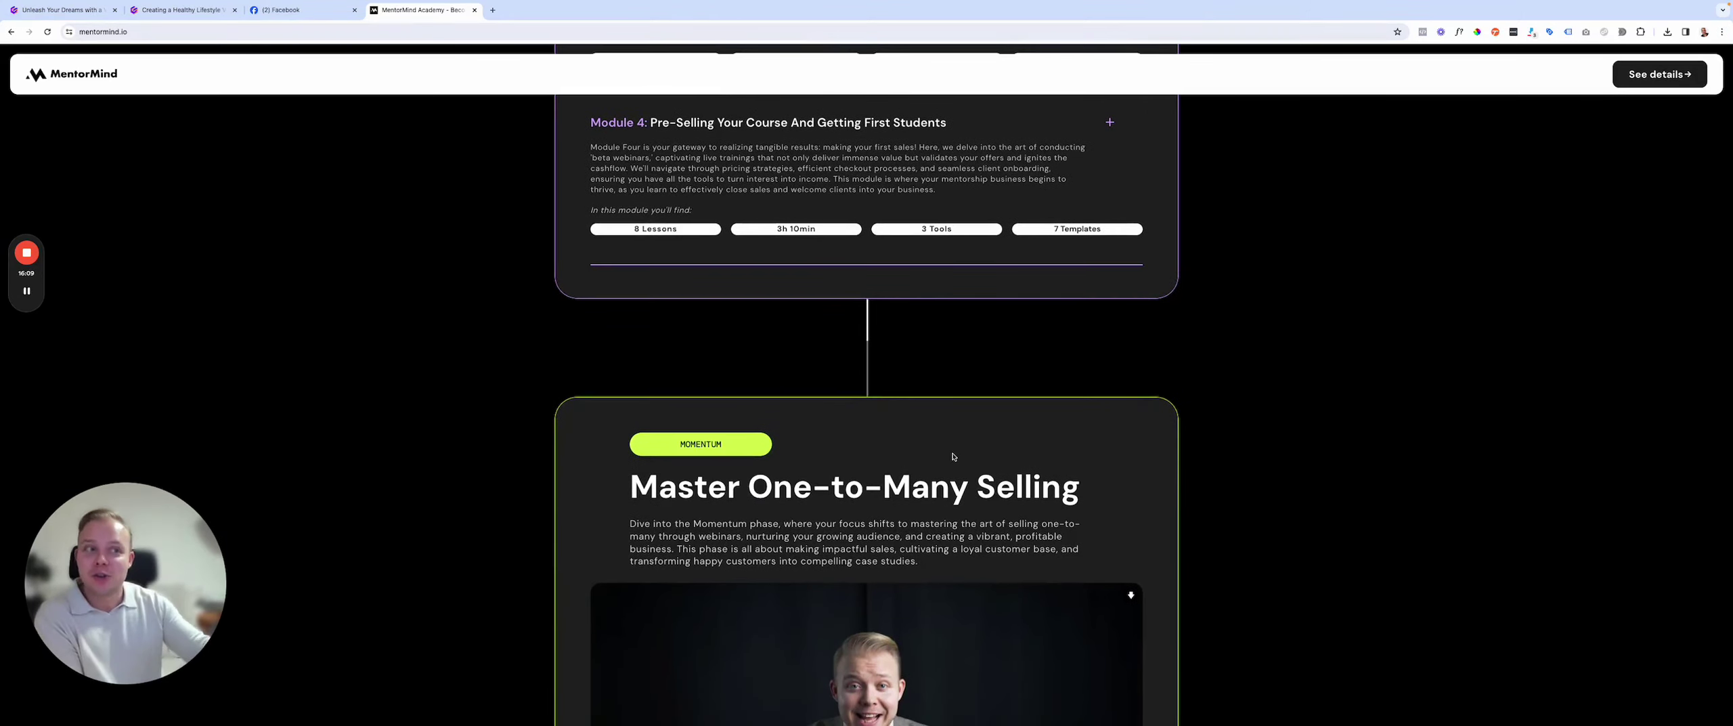
scroll(954, 457, "down", 4)
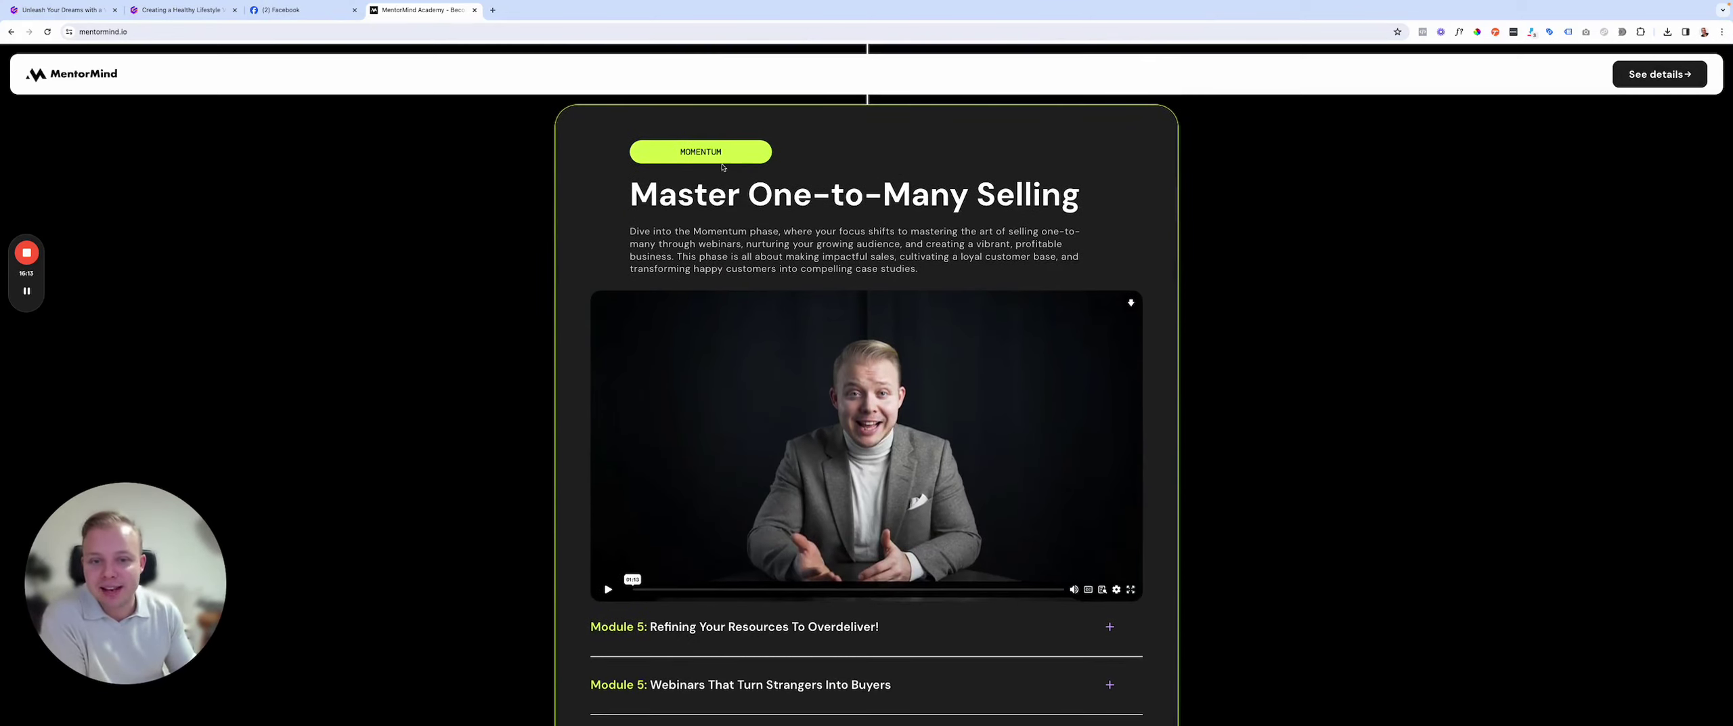
scroll(973, 420, "down", 2)
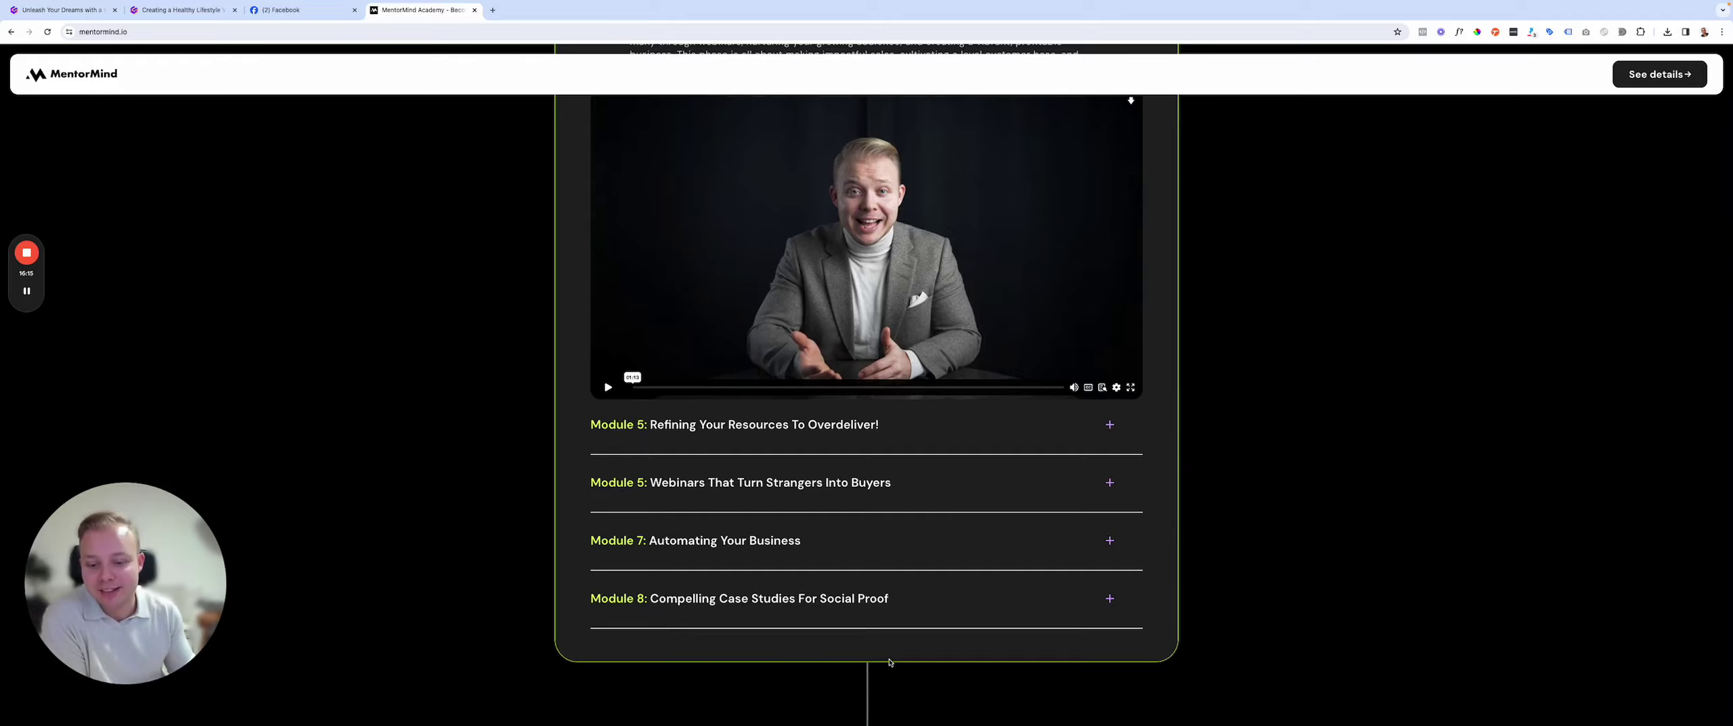
scroll(844, 279, "down", 3)
Step: Expand Module 9 on Facebook & Instagram Ads Mastery and review the Scale section's description and module list
scroll(844, 279, "down", 10)
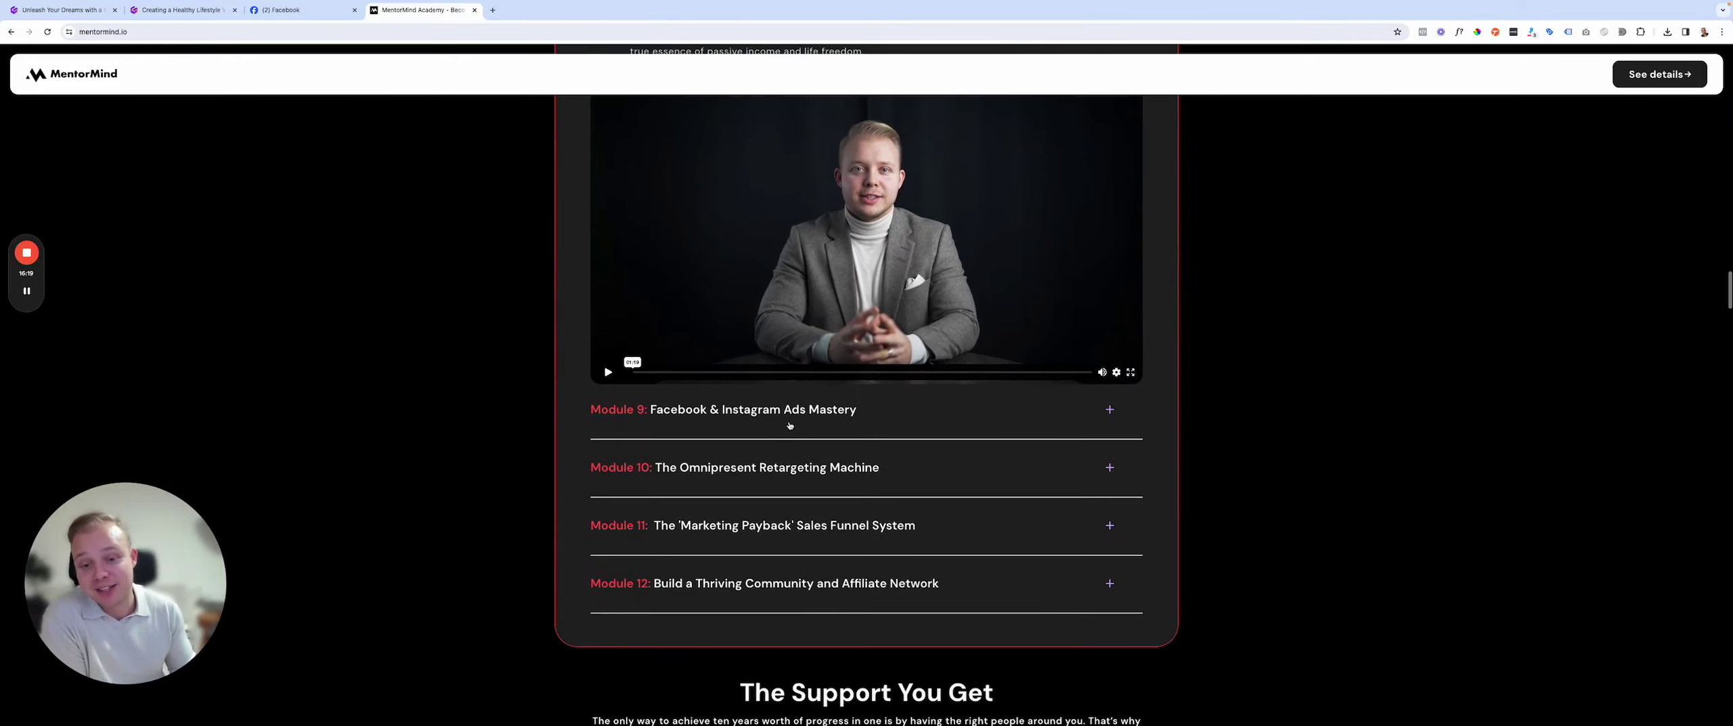
left_click(744, 414)
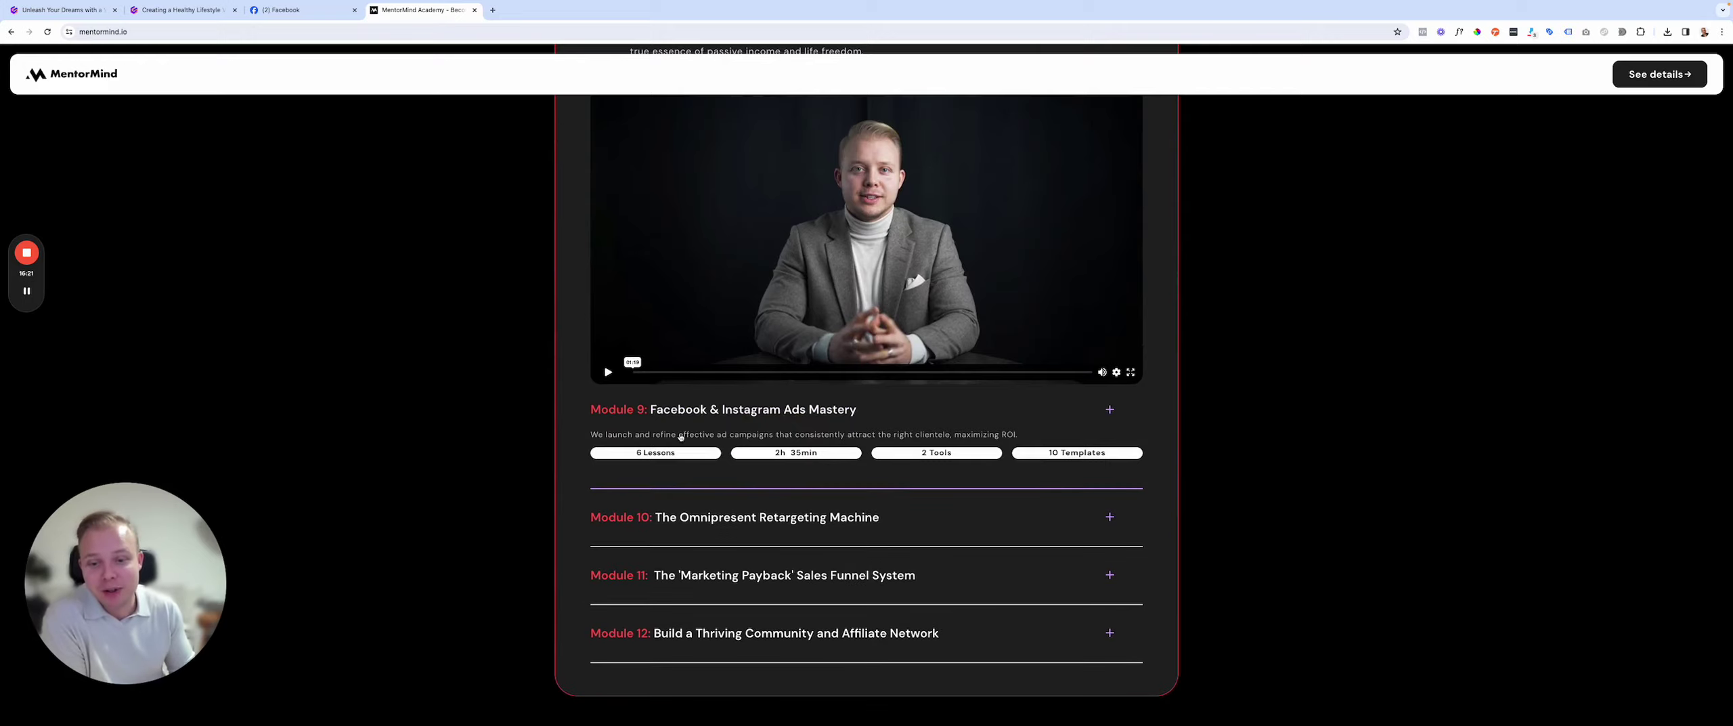
scroll(680, 436, "up", 3)
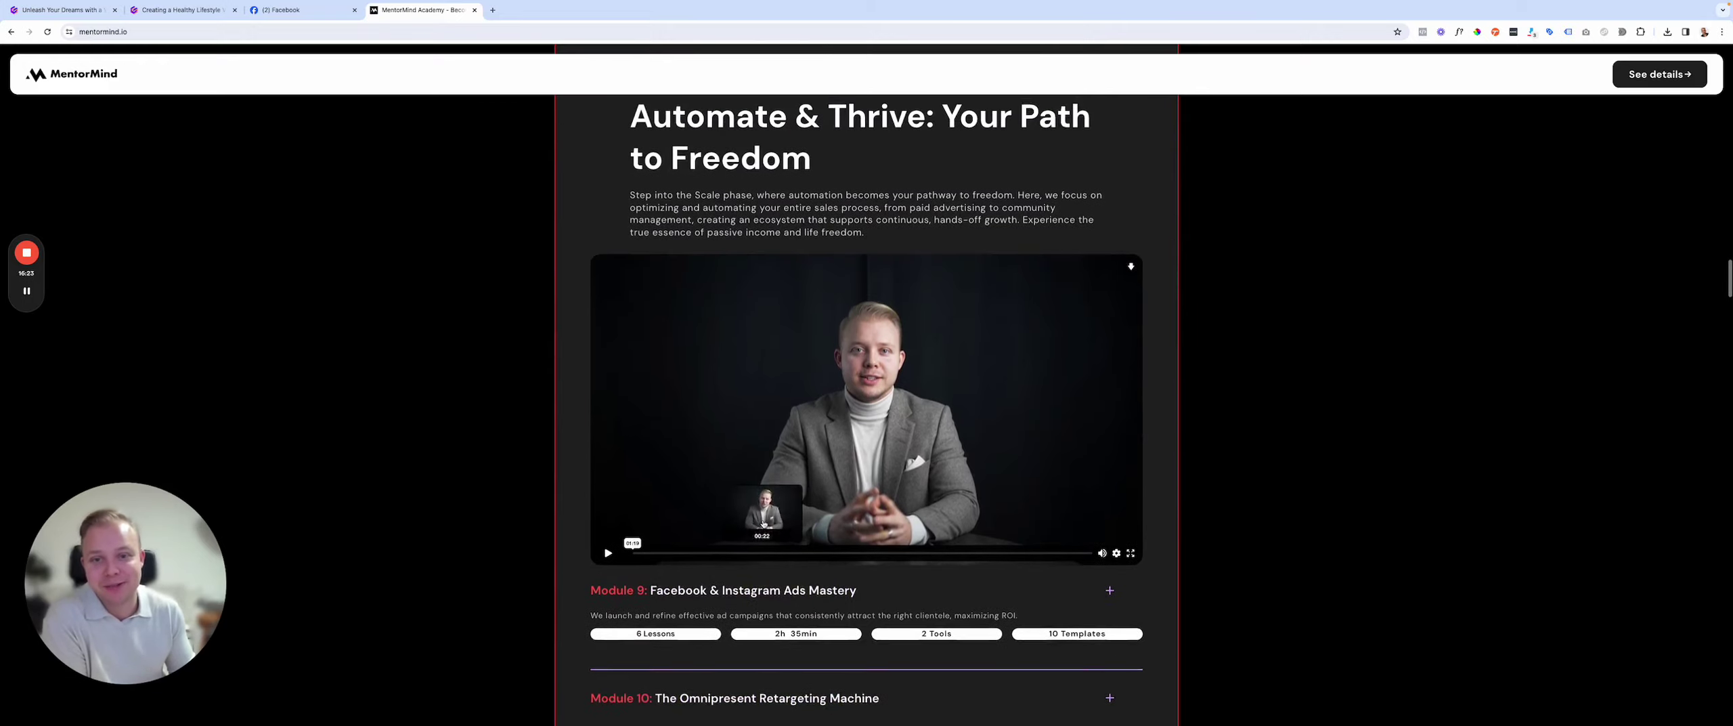
scroll(898, 275, "down", 5)
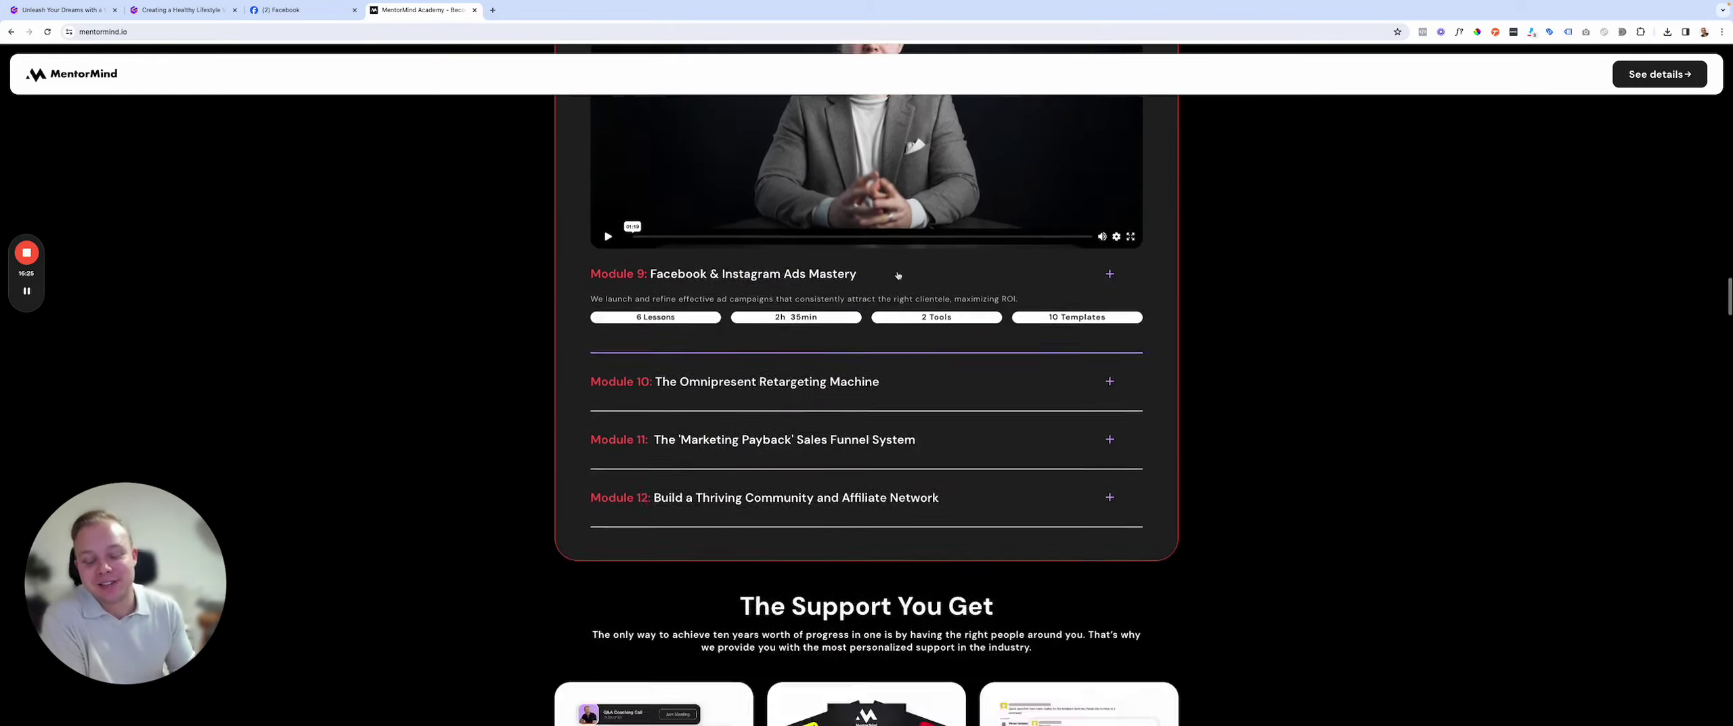
Step: Read the 1-on-1 Success Coach card under The Support You Get, marking the passage about the first weeks of membership
scroll(898, 275, "down", 6)
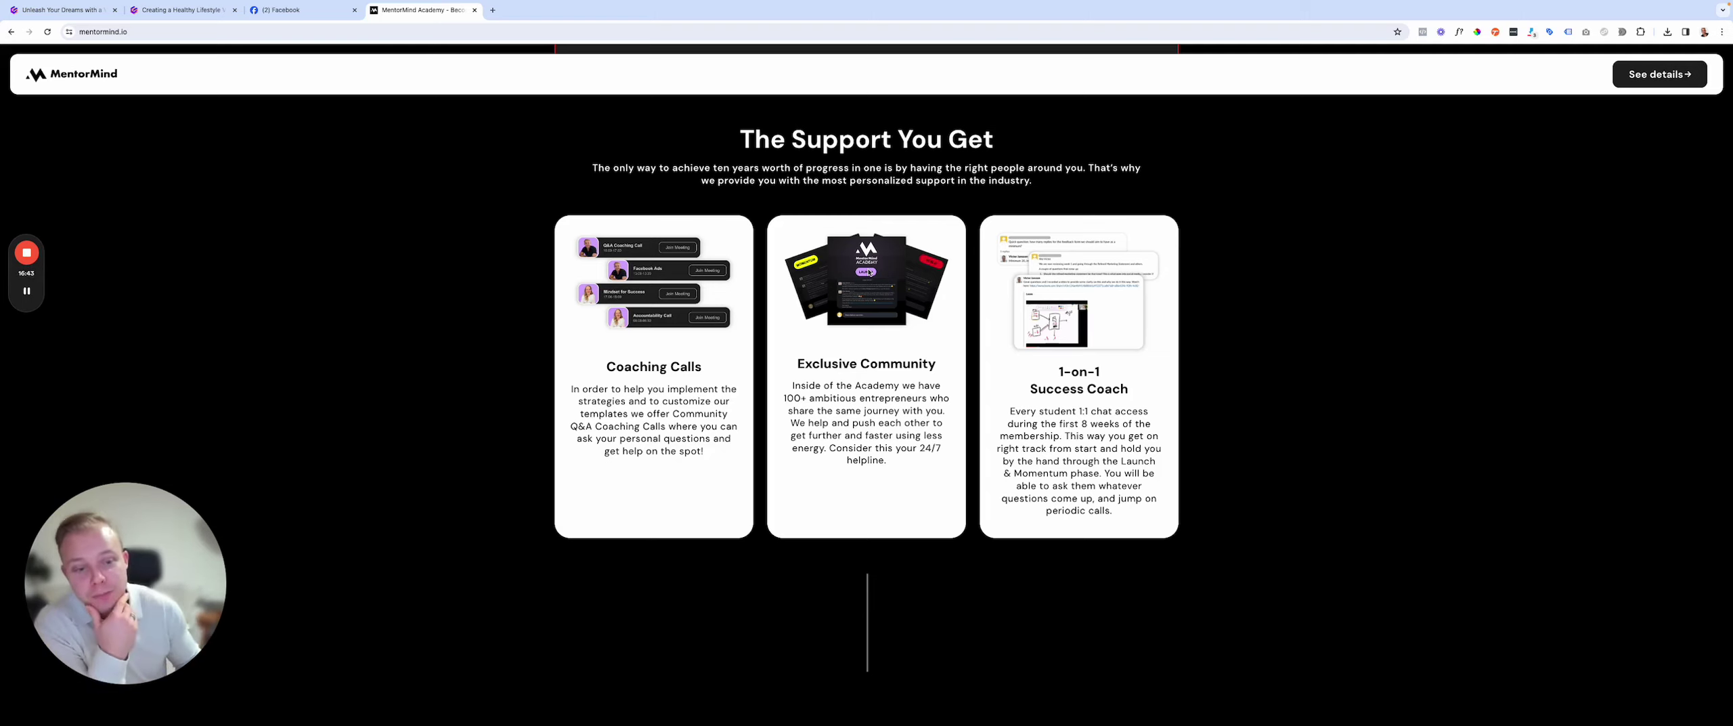
left_click_drag(1015, 421, 1060, 431)
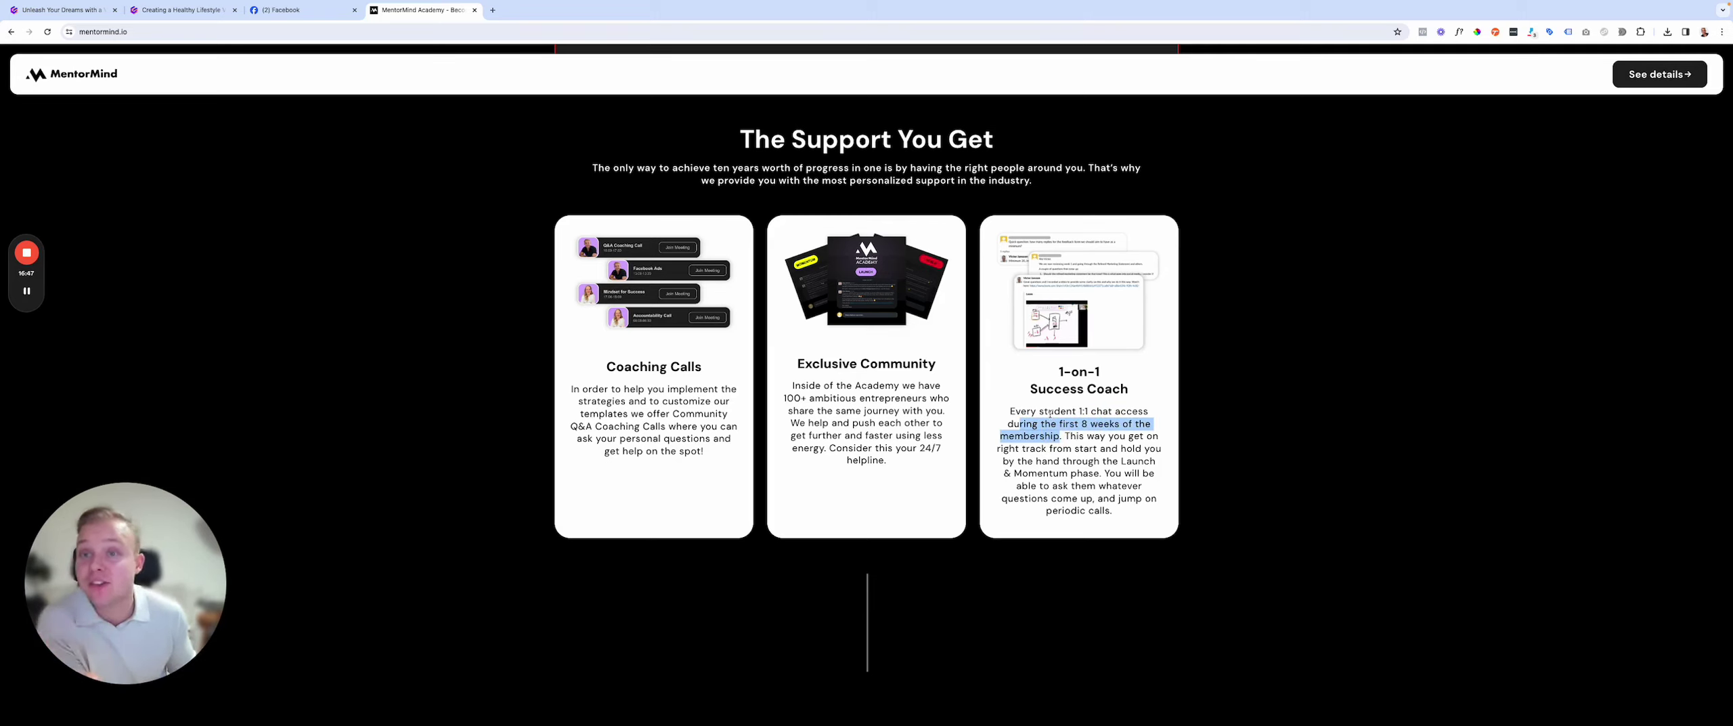
left_click(1043, 406)
left_click_drag(1077, 423, 1060, 436)
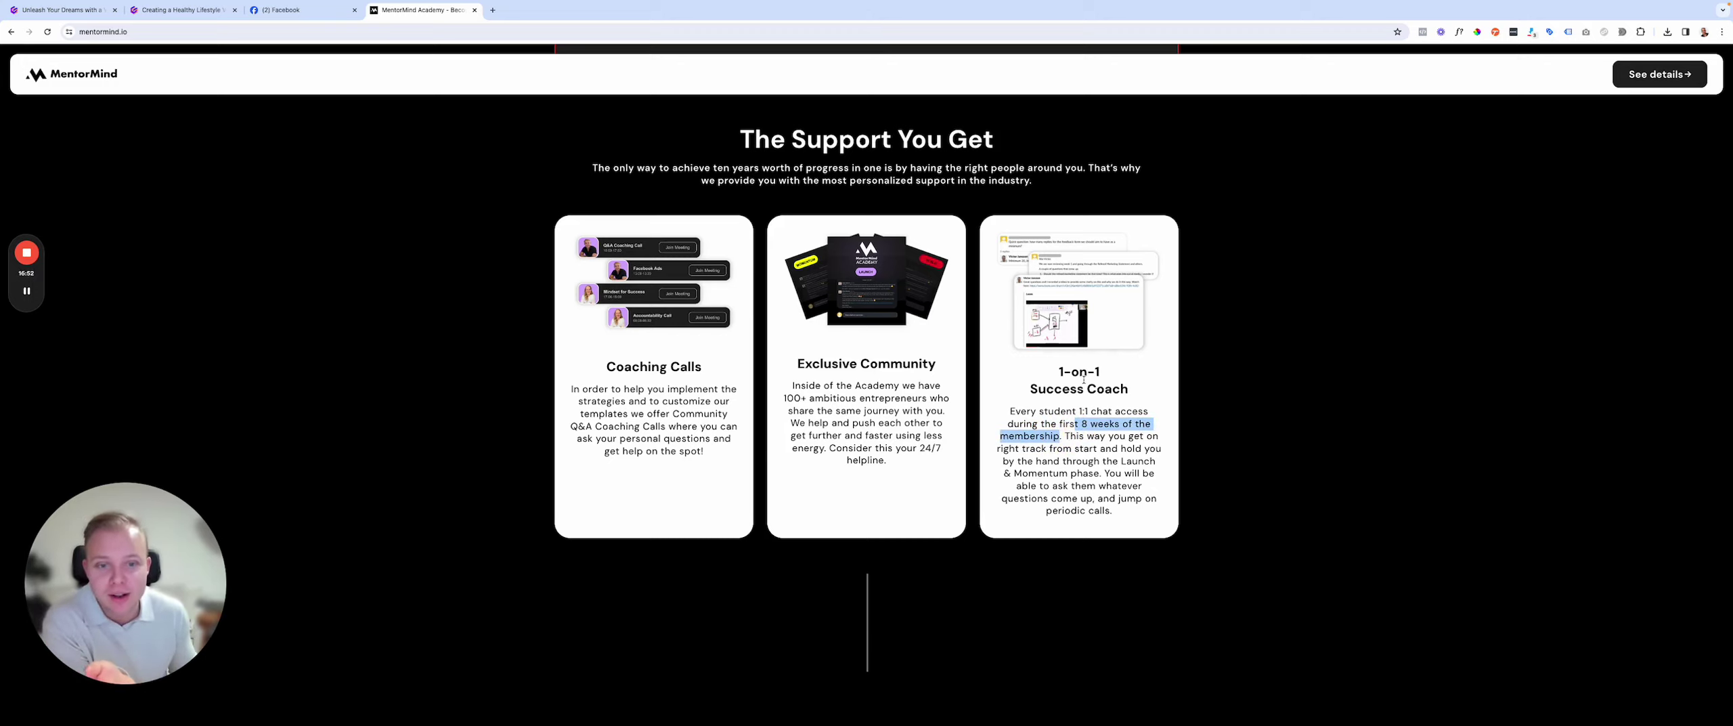
Step: Return to the Our Process overview and review the Launch, Momentum and Scale phase cards, marking the Momentum and Scale text
scroll(1083, 380, "up", 20)
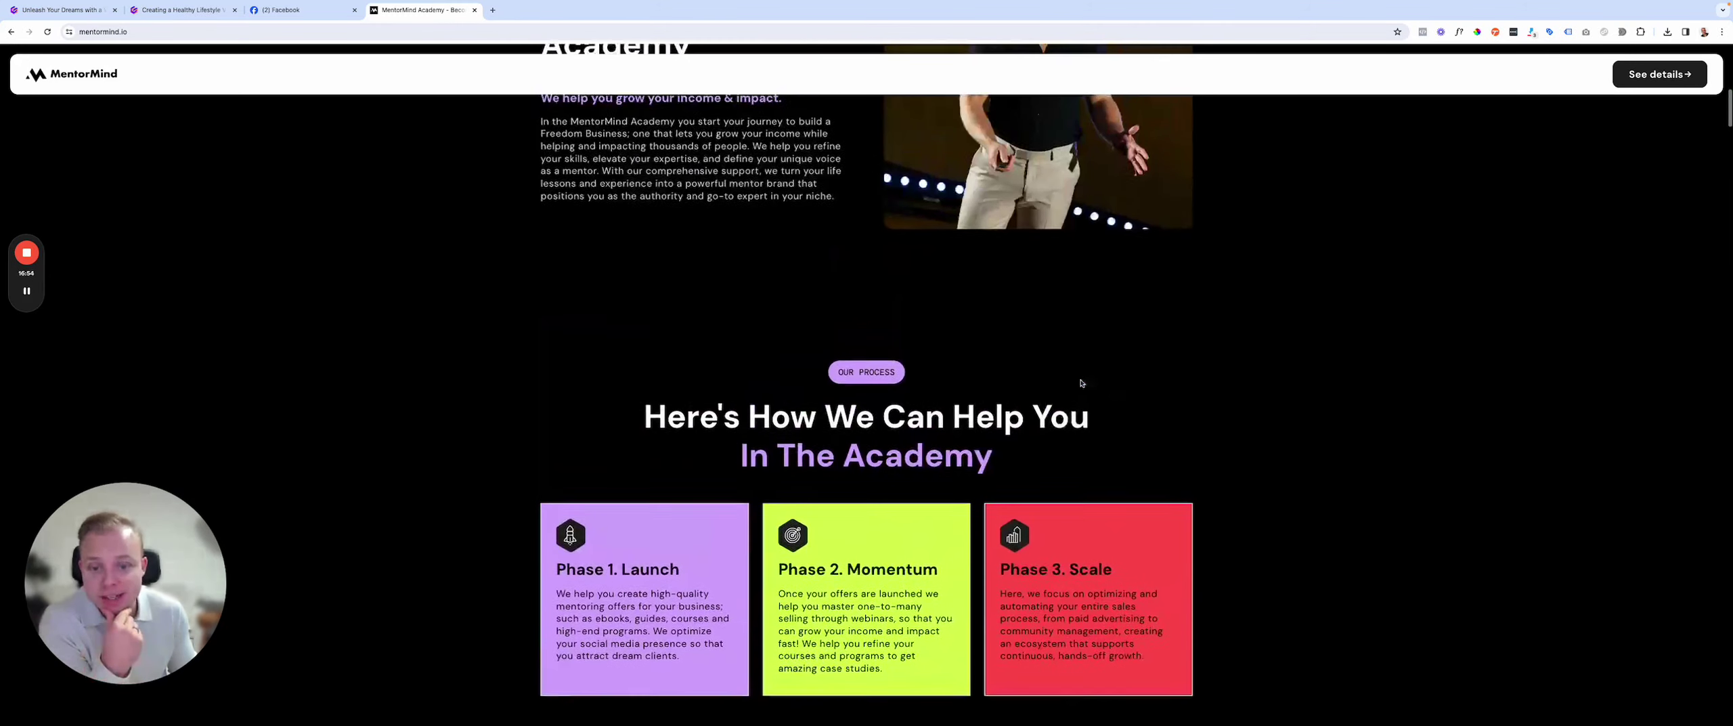
scroll(1081, 383, "down", 2)
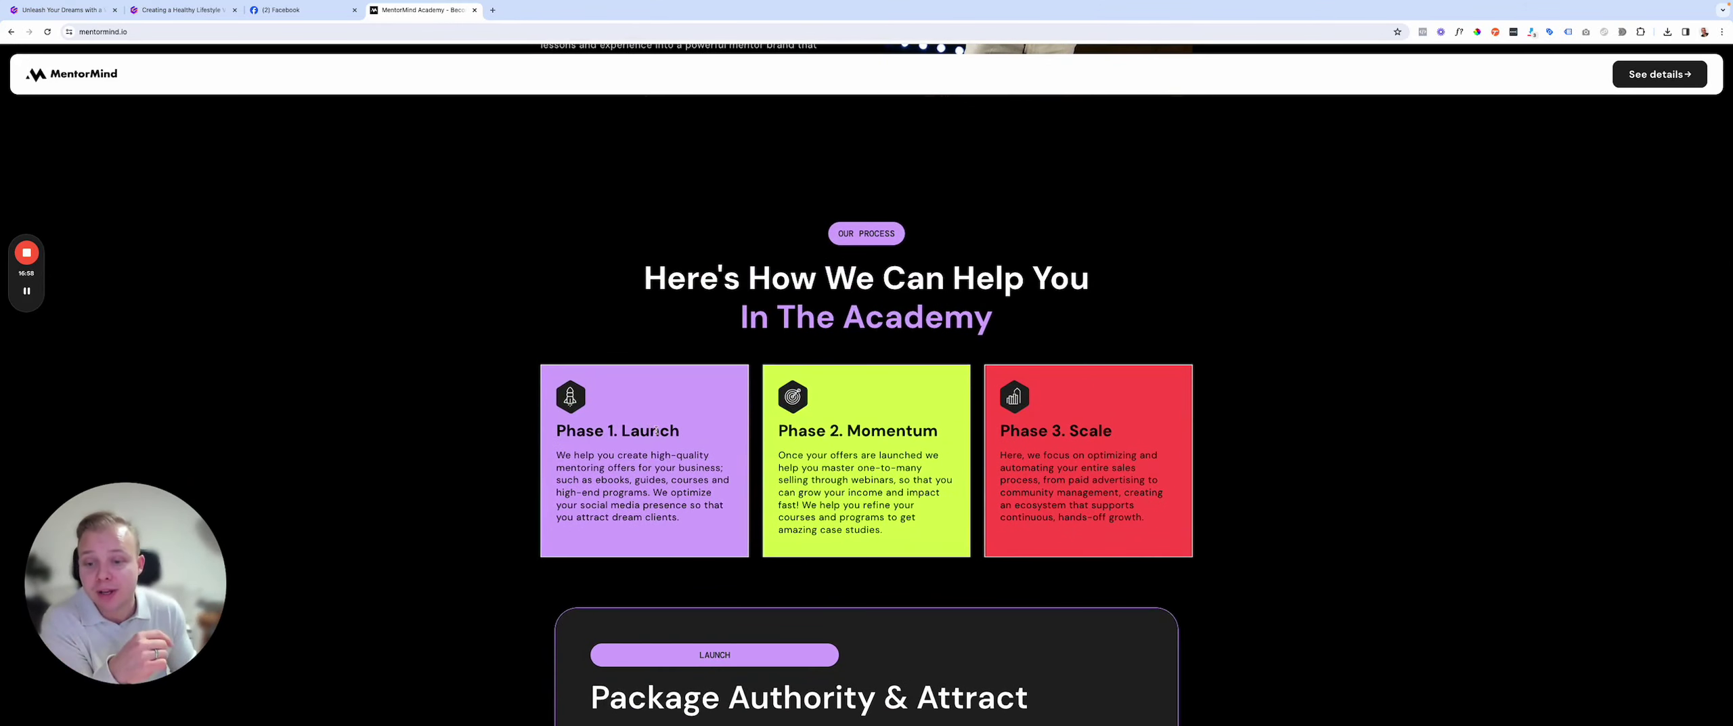
left_click_drag(863, 430, 885, 491)
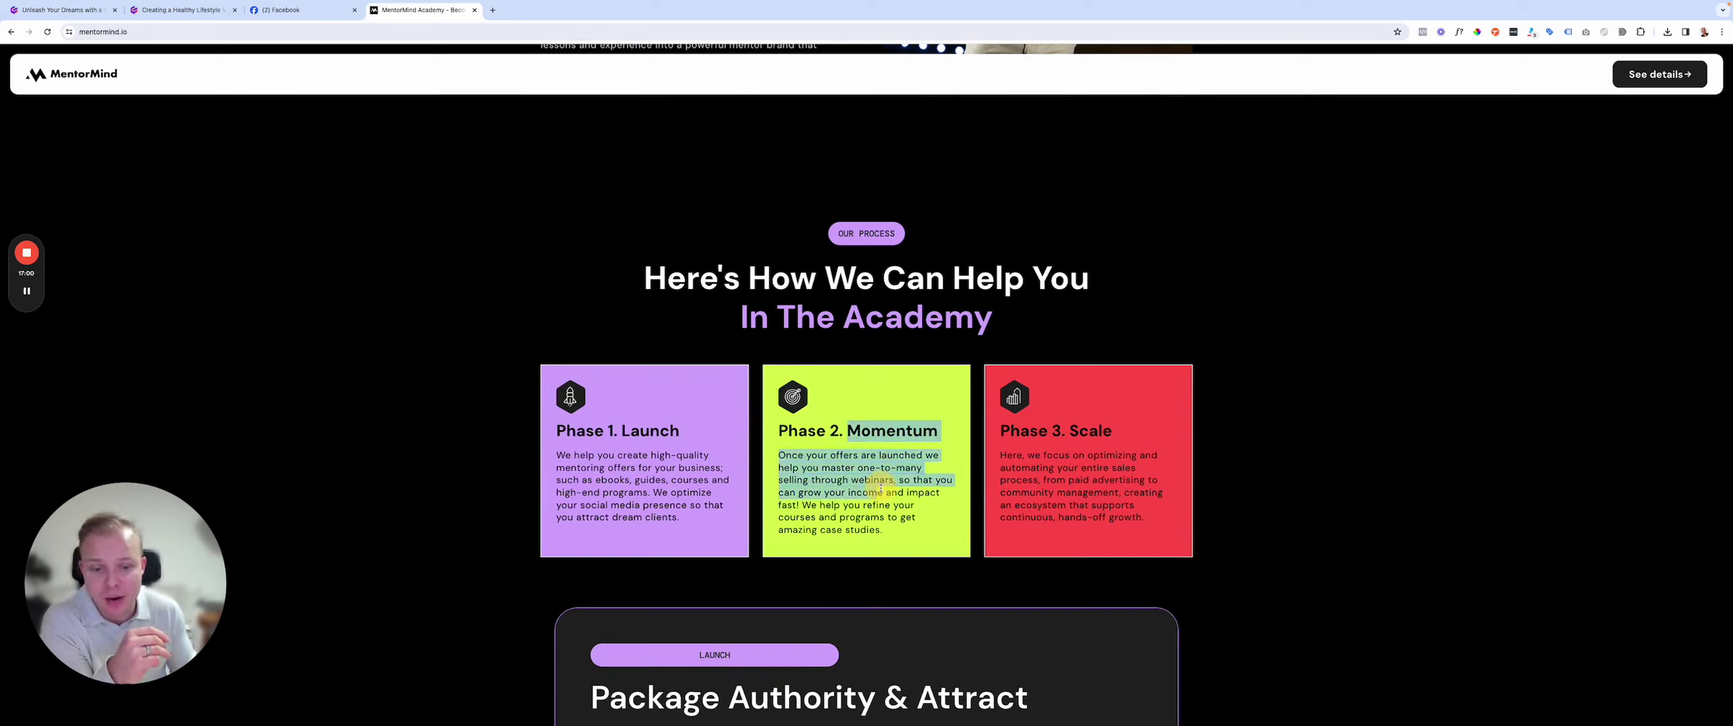
left_click(883, 420)
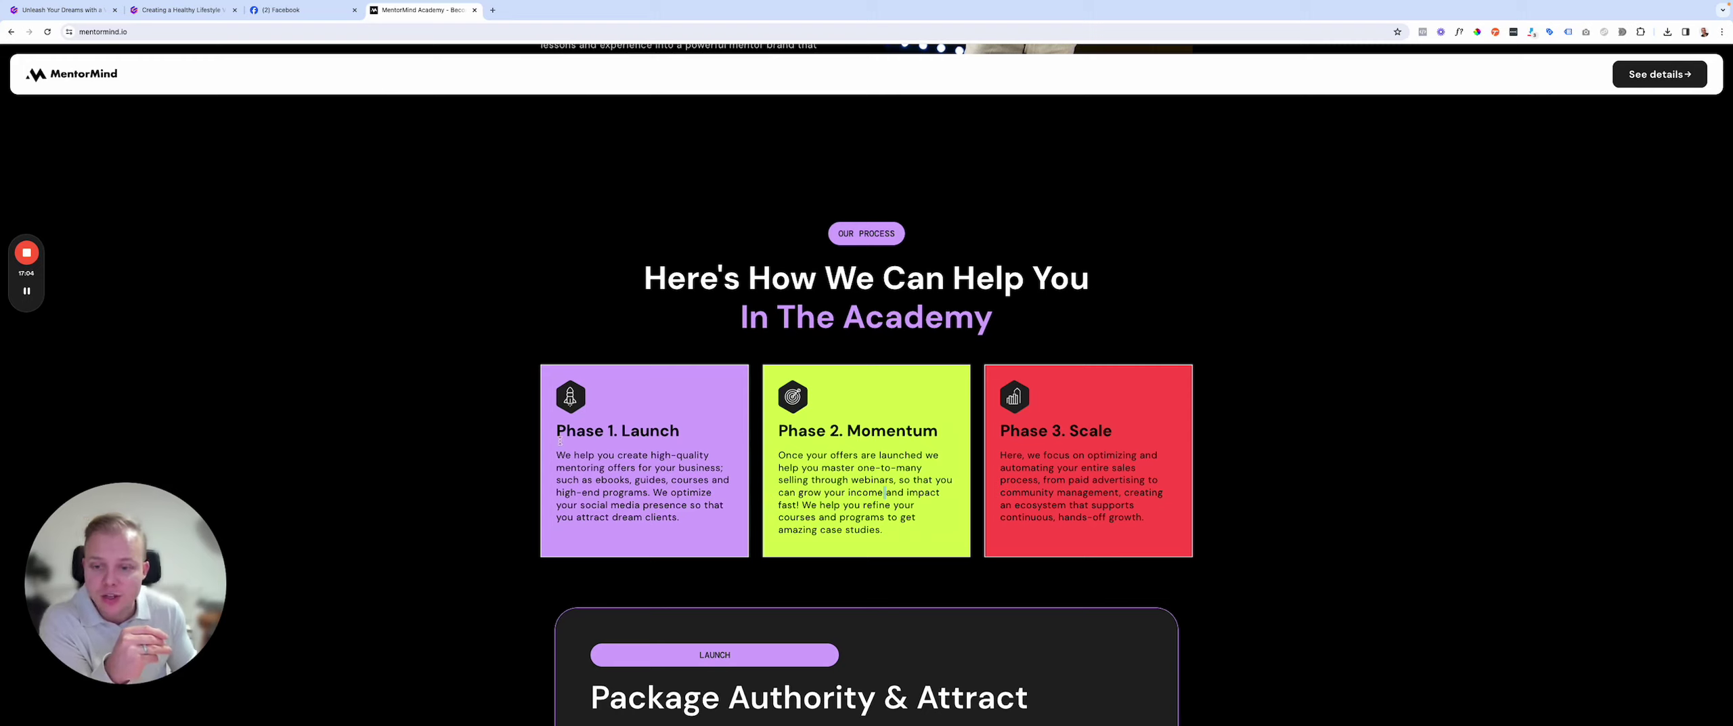
left_click(666, 433)
left_click_drag(788, 430, 912, 438)
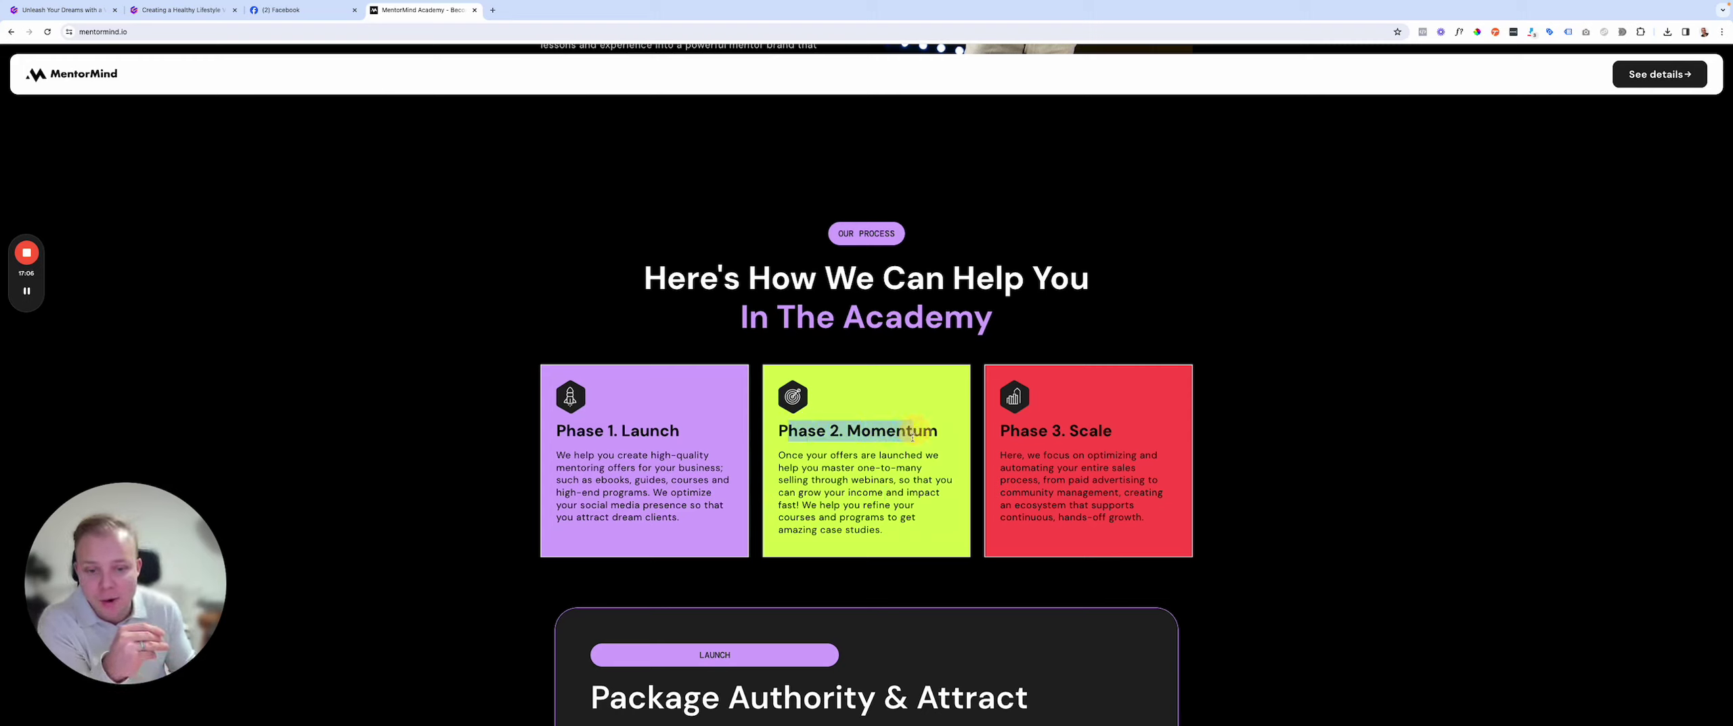
left_click(910, 439)
left_click_drag(1051, 446, 1103, 492)
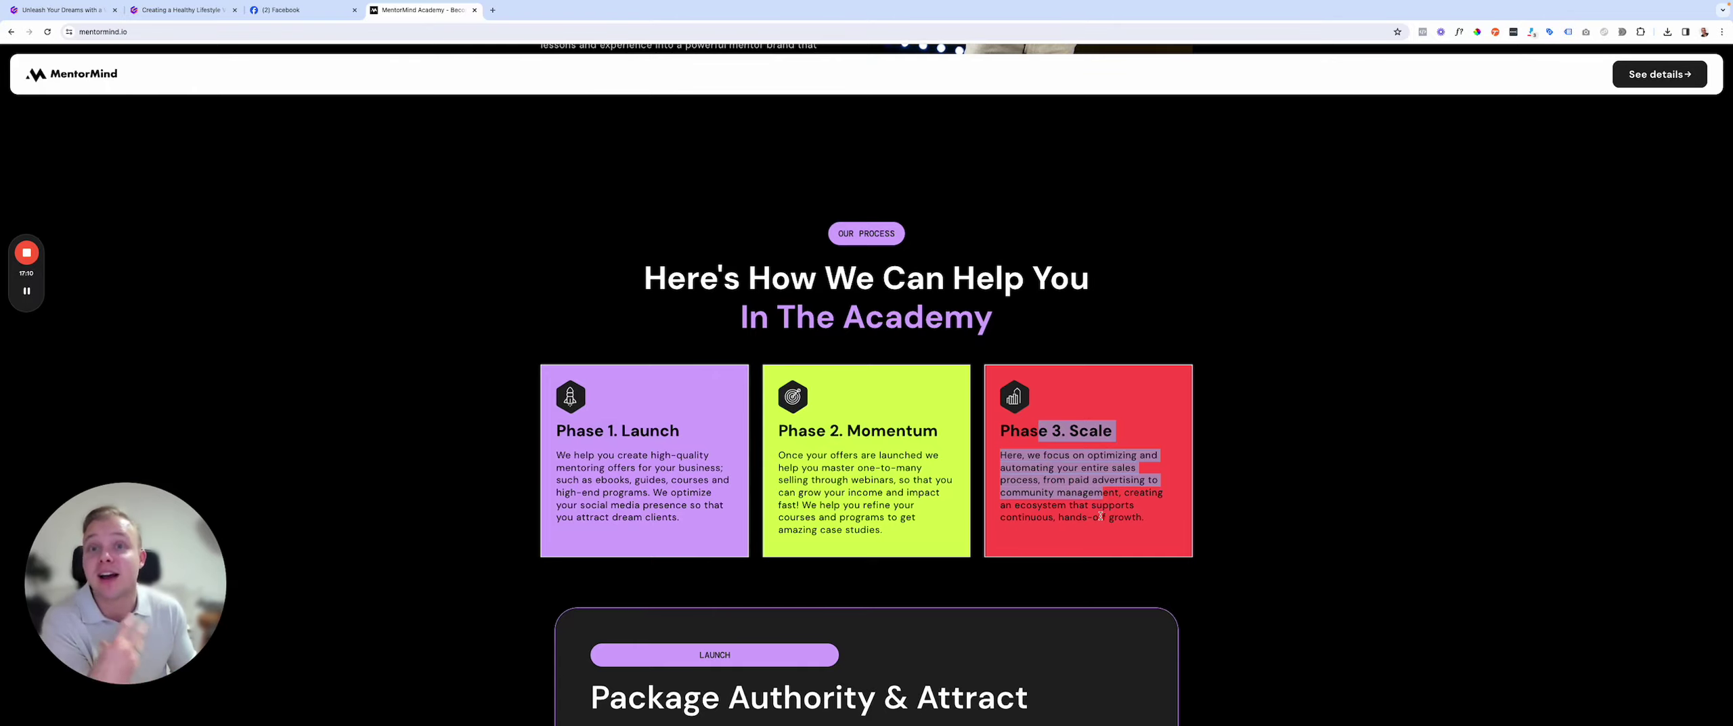
Step: Skim the three phase sections down to The Support You Get and mark the Exclusive Community and Coaching Calls text
scroll(1100, 516, "down", 6)
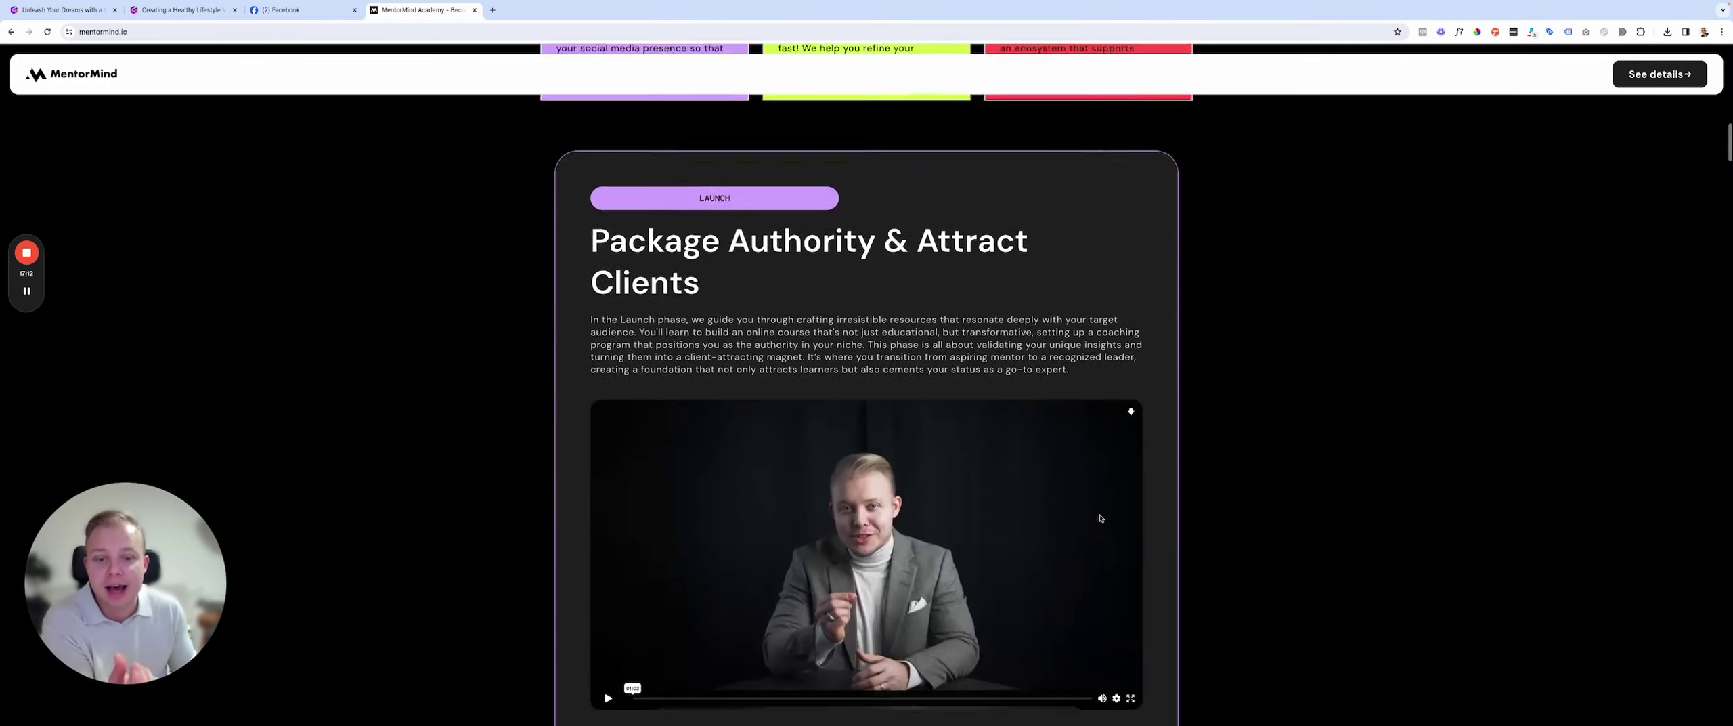
scroll(1100, 519, "down", 10)
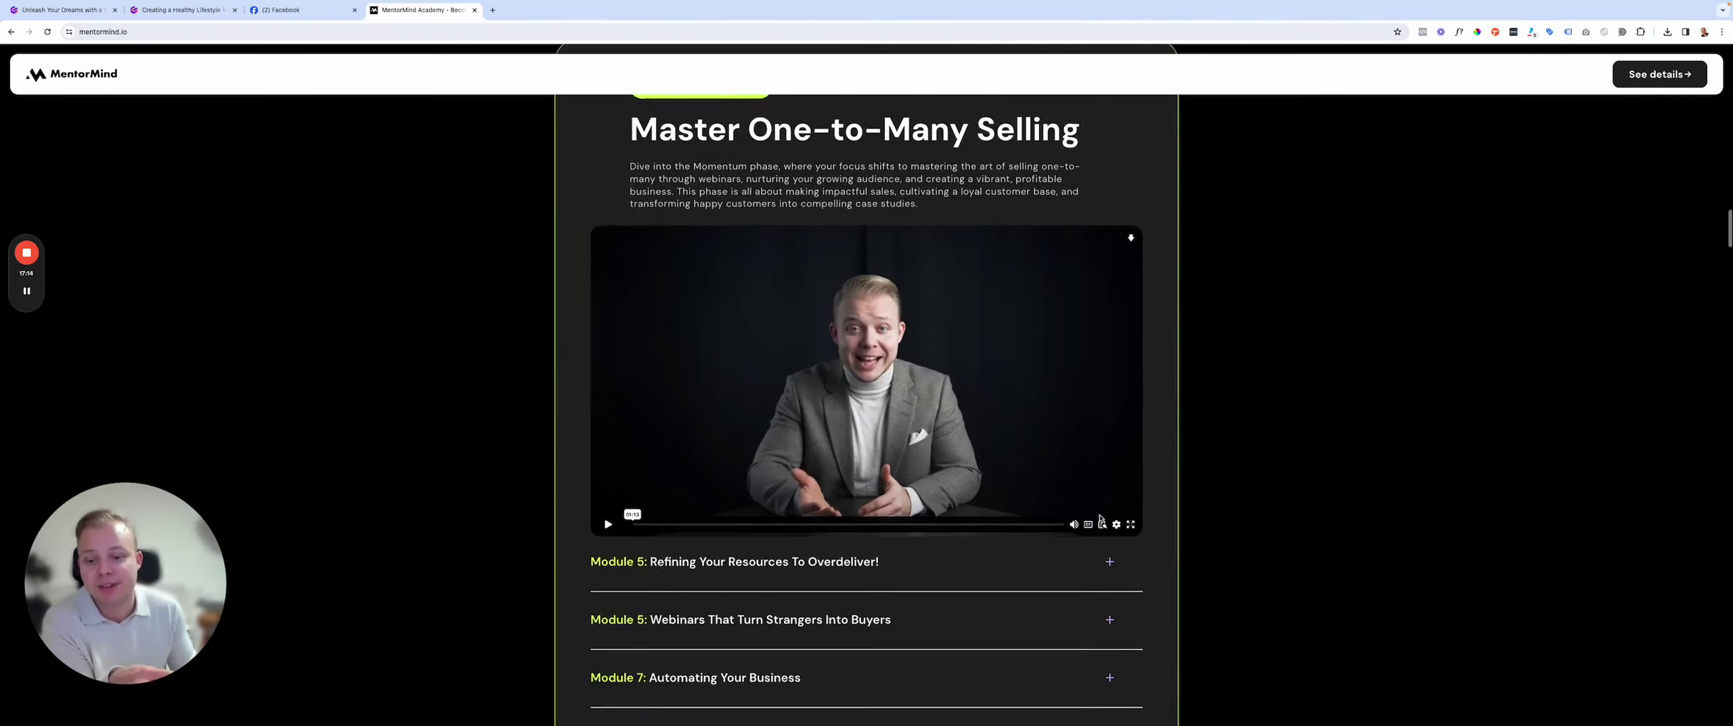
scroll(1100, 519, "down", 10)
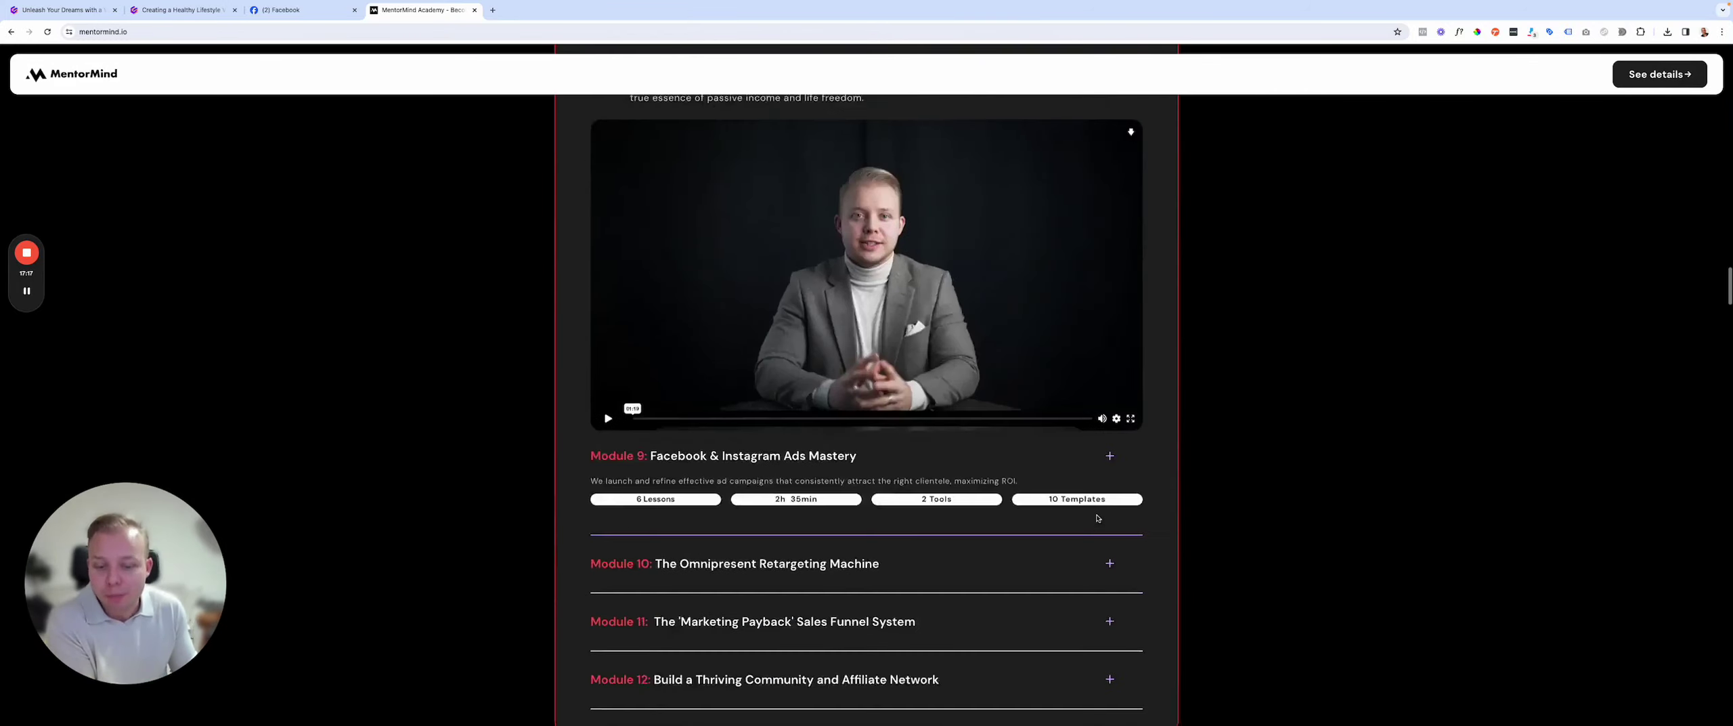
scroll(1098, 518, "down", 8)
left_click_drag(798, 451, 892, 551)
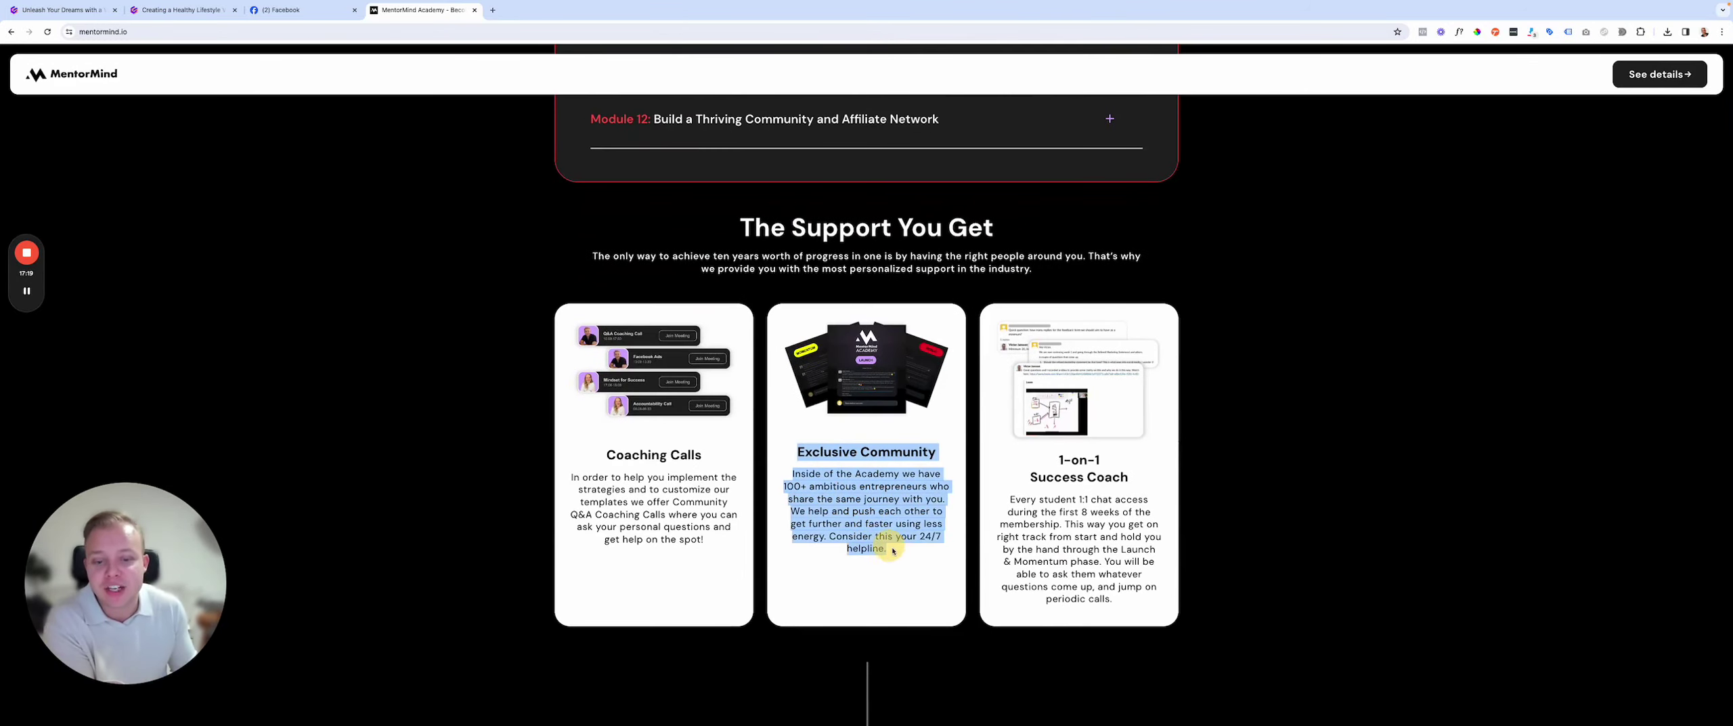
left_click(892, 550)
left_click_drag(606, 452, 695, 529)
left_click_drag(792, 473, 884, 545)
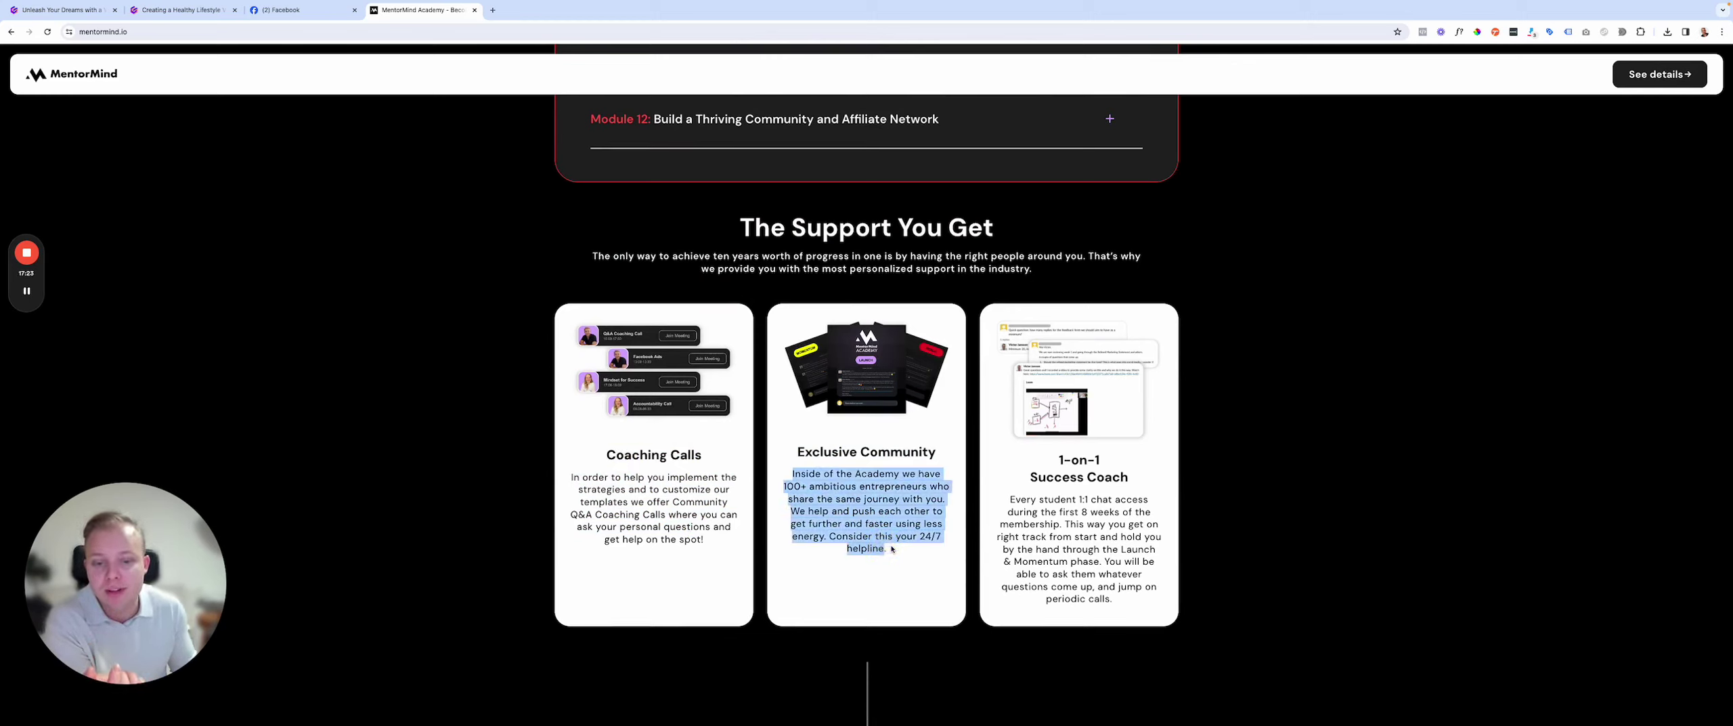
left_click(896, 548)
Step: Review the Coaching Calls card and enlarge its list of call types, then restore the normal page size
left_click_drag(728, 554, 576, 467)
left_click(617, 463)
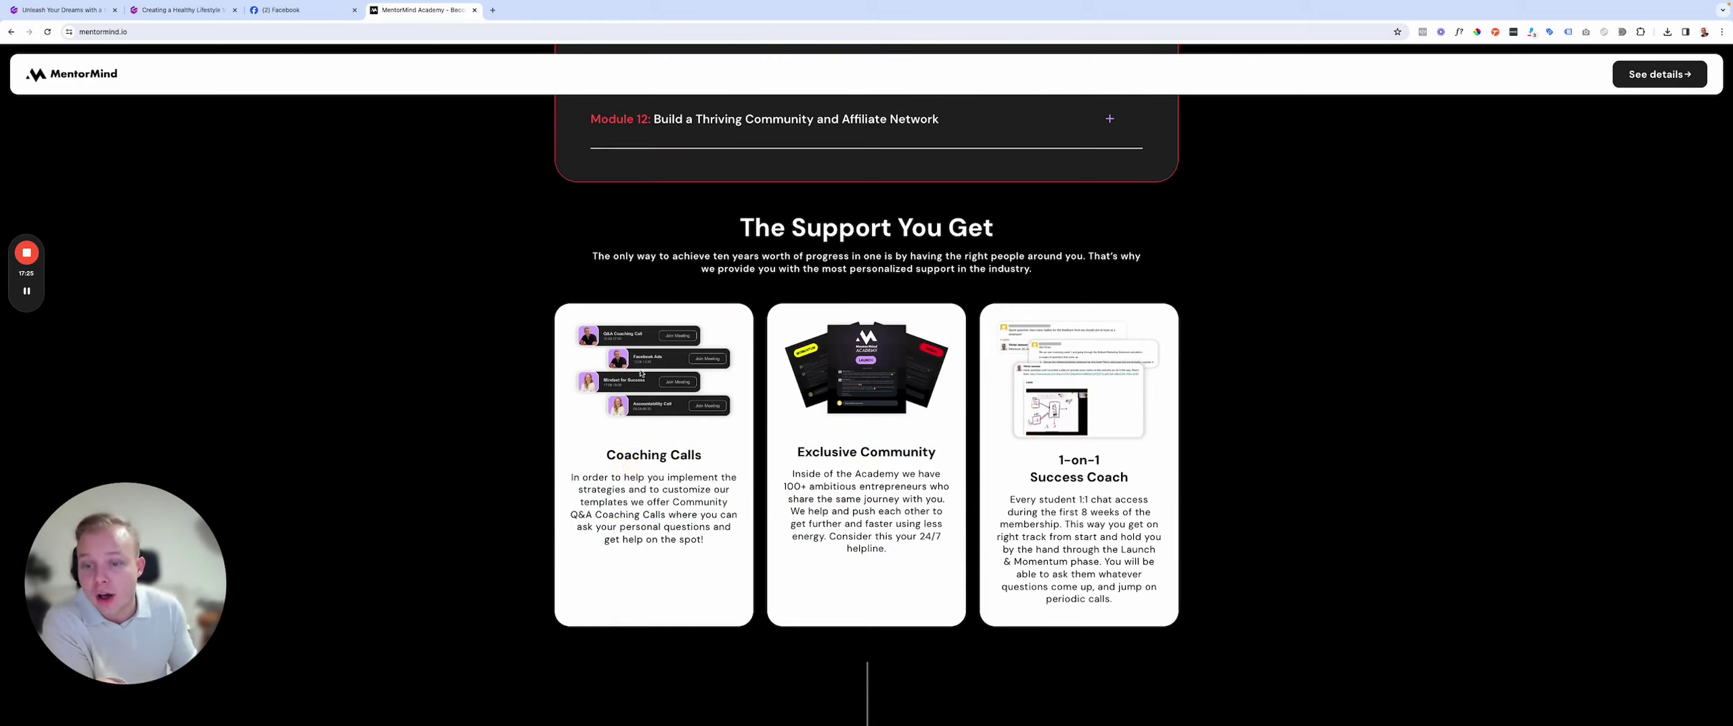
scroll(643, 360, "up", 5)
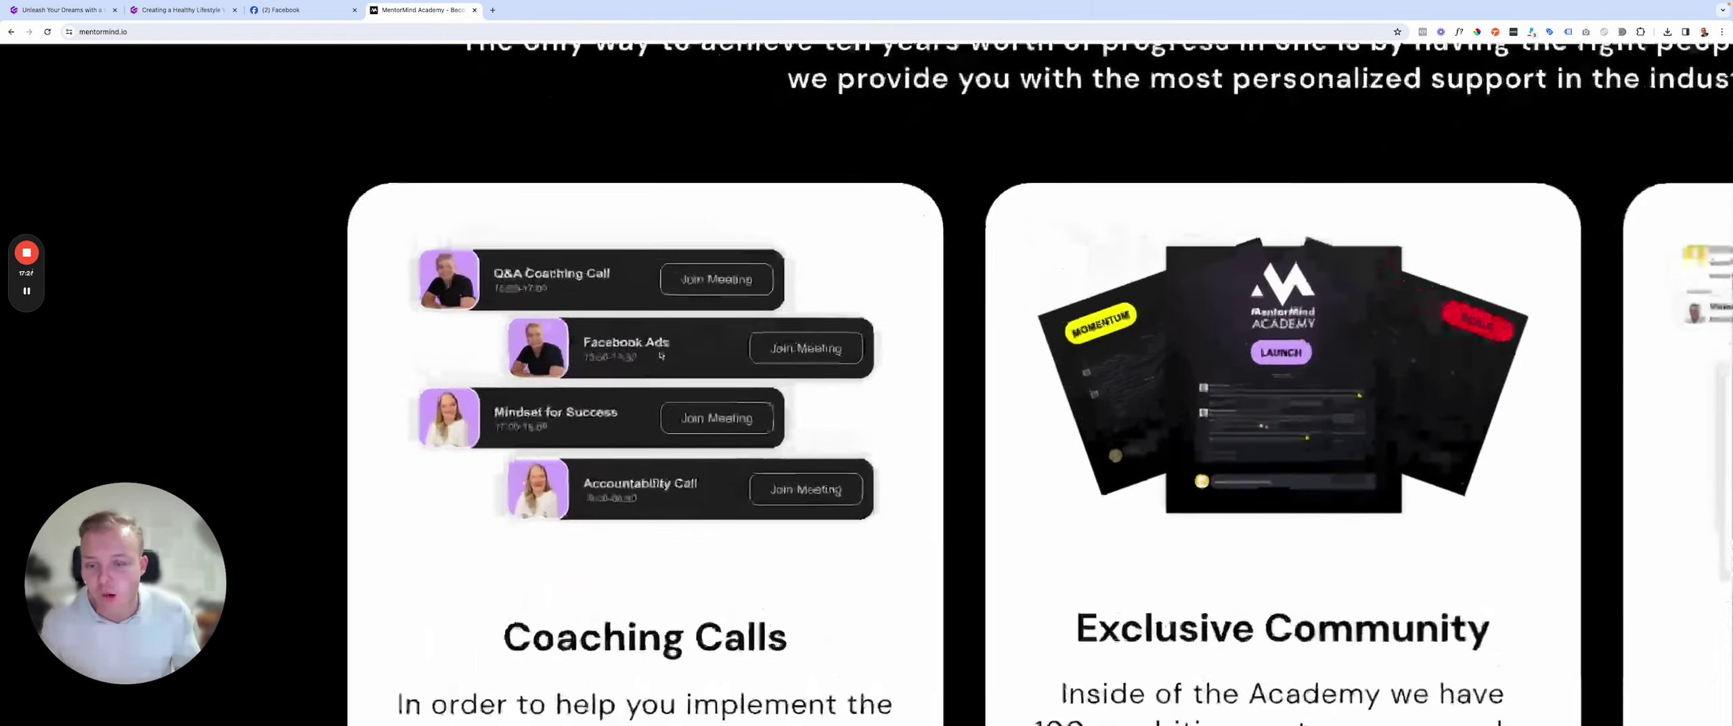
scroll(656, 348, "down", 5)
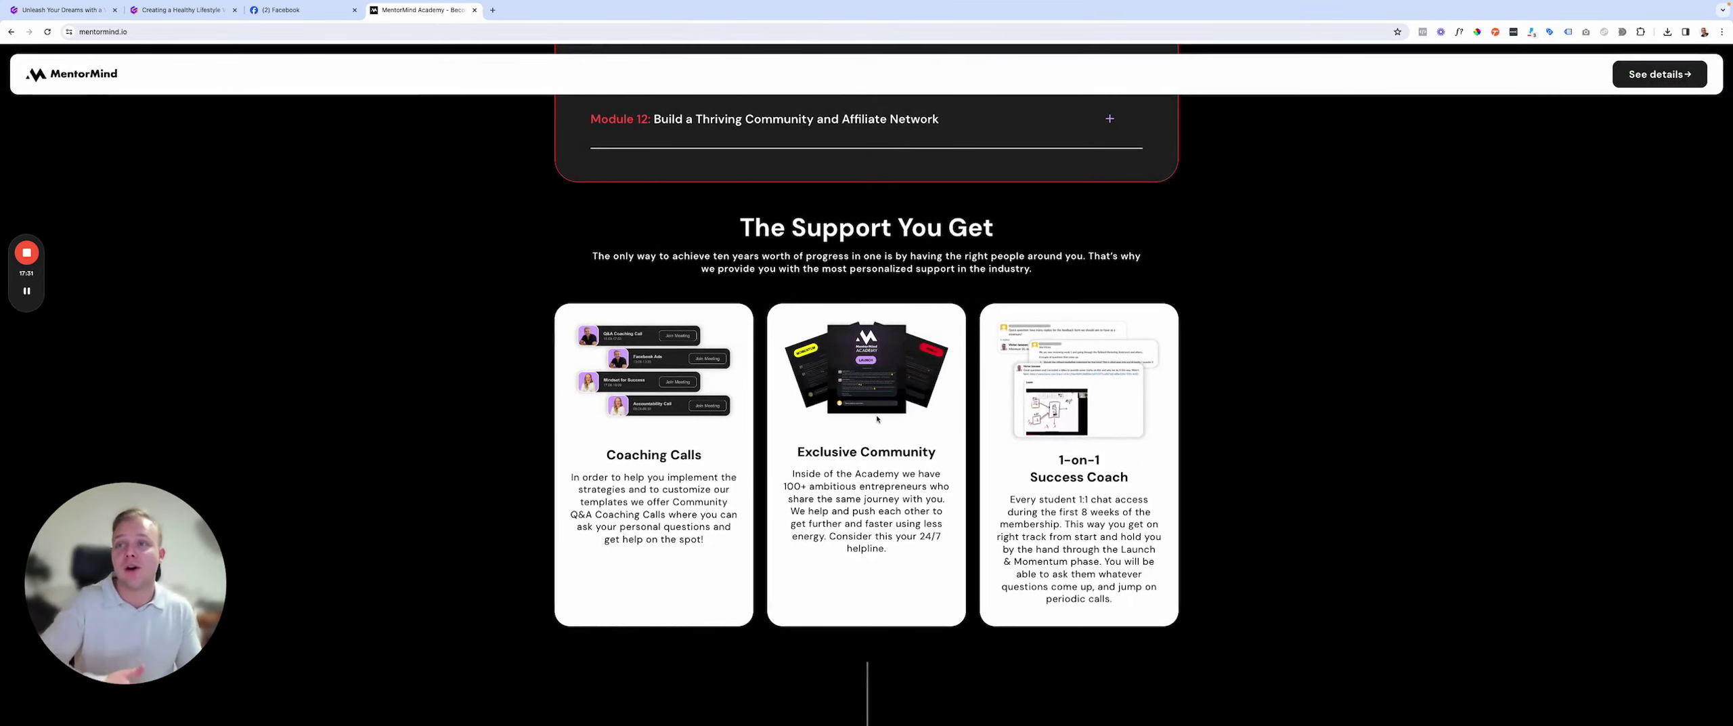
Step: Read the list of what joining MentorMind Academy gives access to, from the Launch phase through the Exclusive MentorClub Community
scroll(873, 418, "down", 5)
scroll(870, 419, "down", 4)
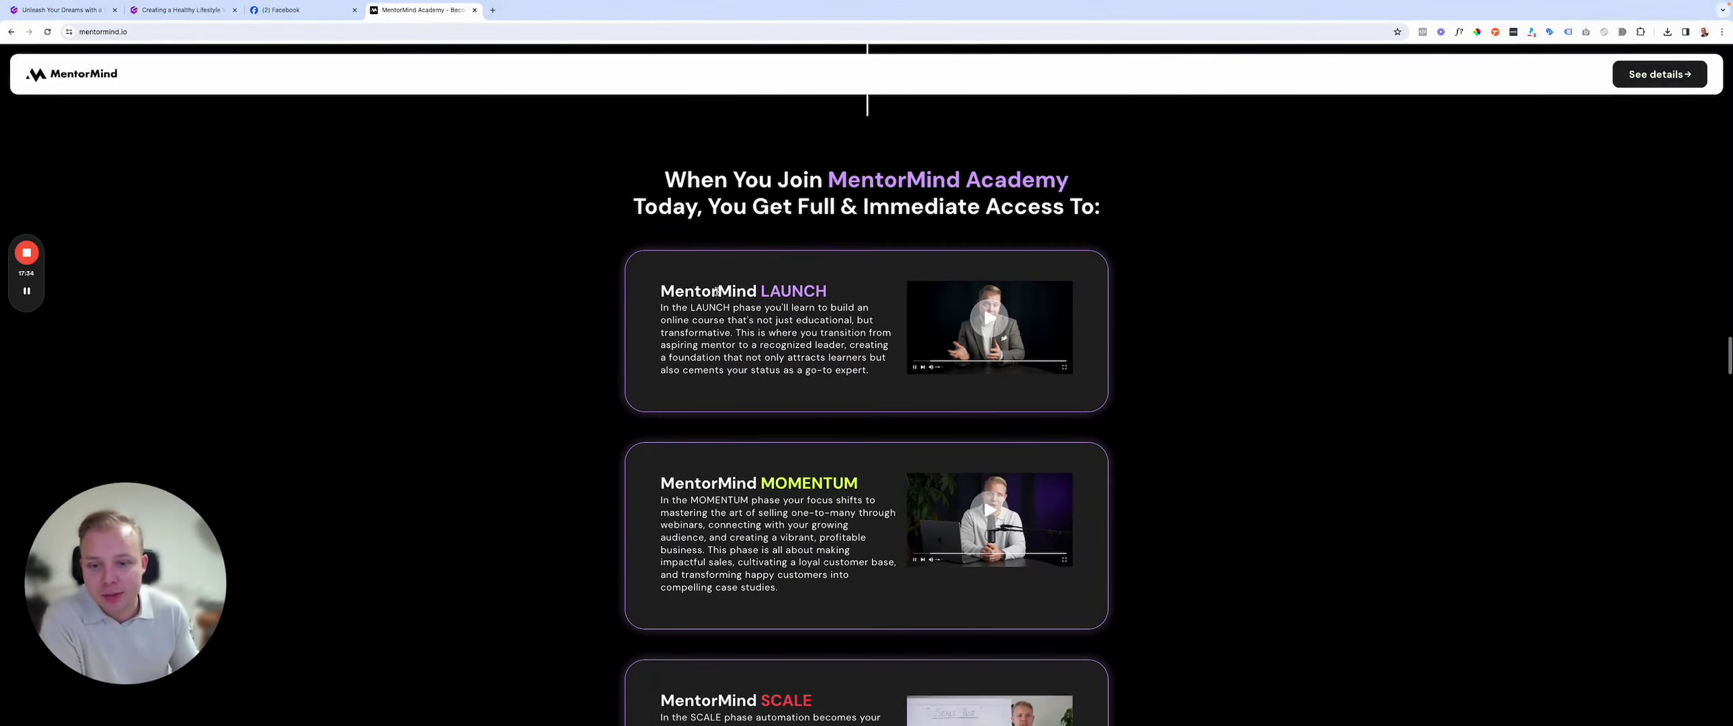
scroll(714, 404, "down", 4)
scroll(769, 468, "down", 6)
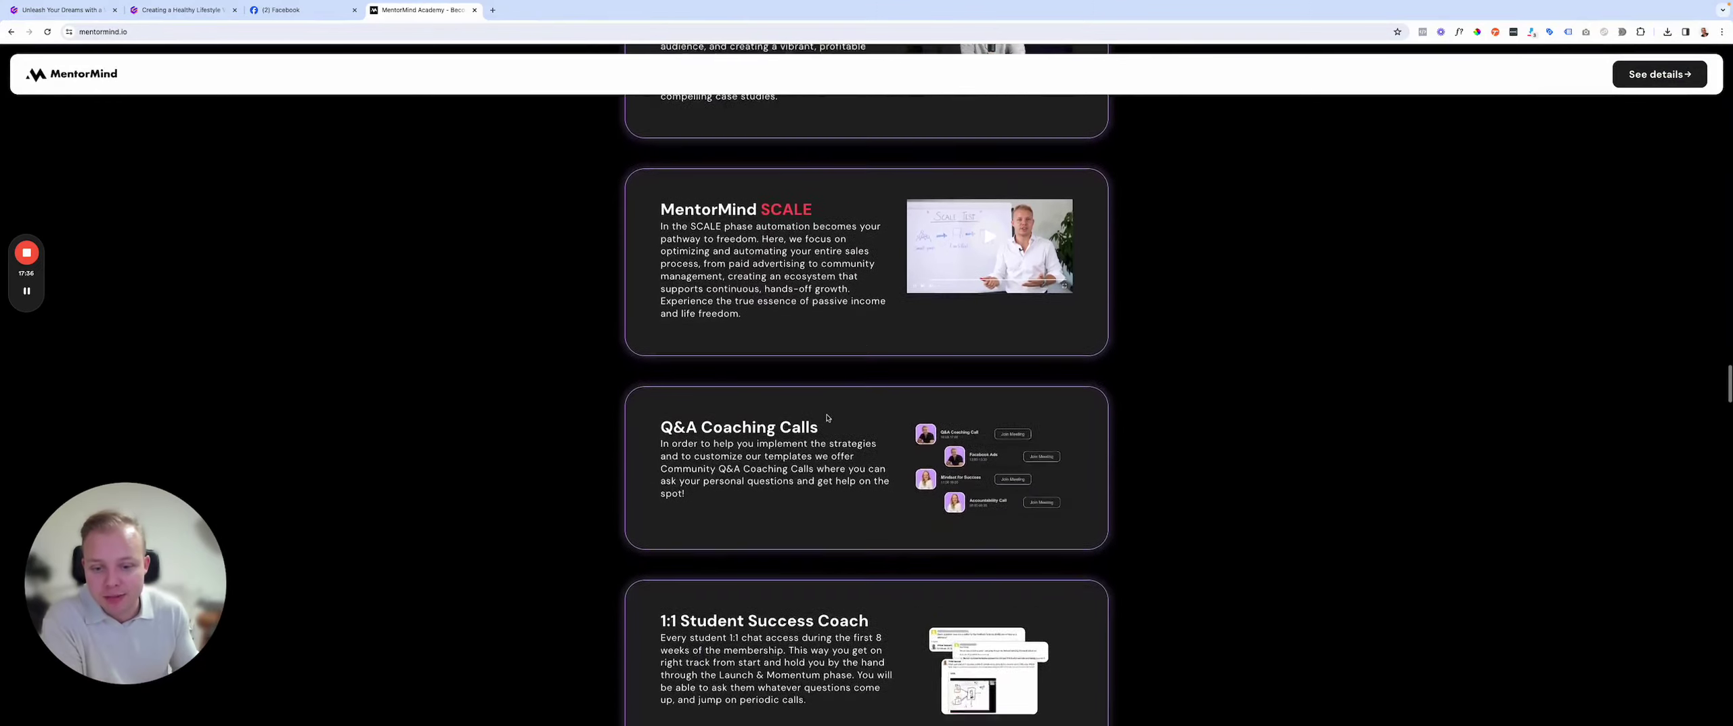
scroll(843, 385, "down", 1)
scroll(843, 385, "down", 1)
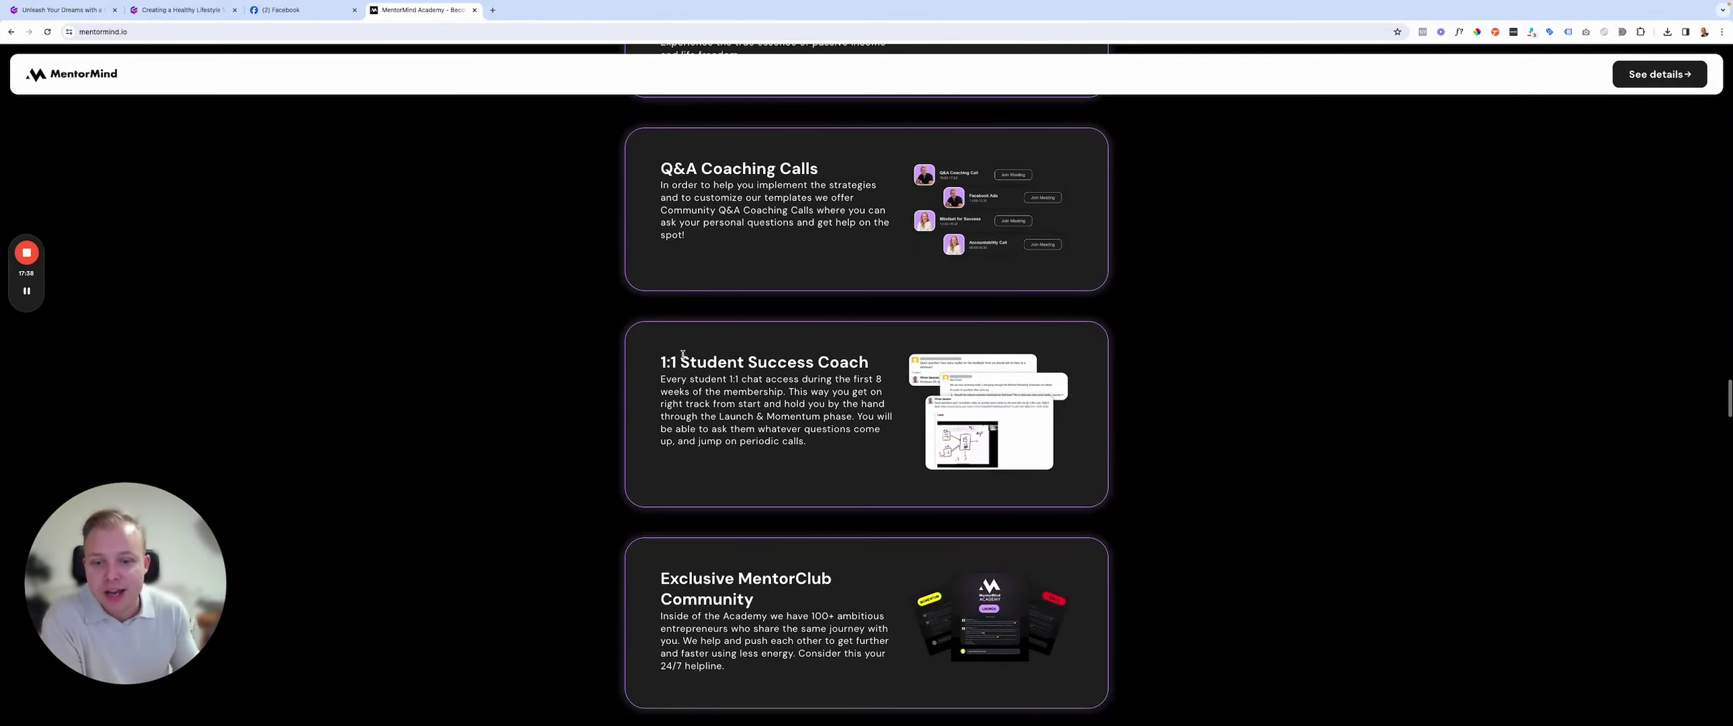
scroll(826, 406, "down", 2)
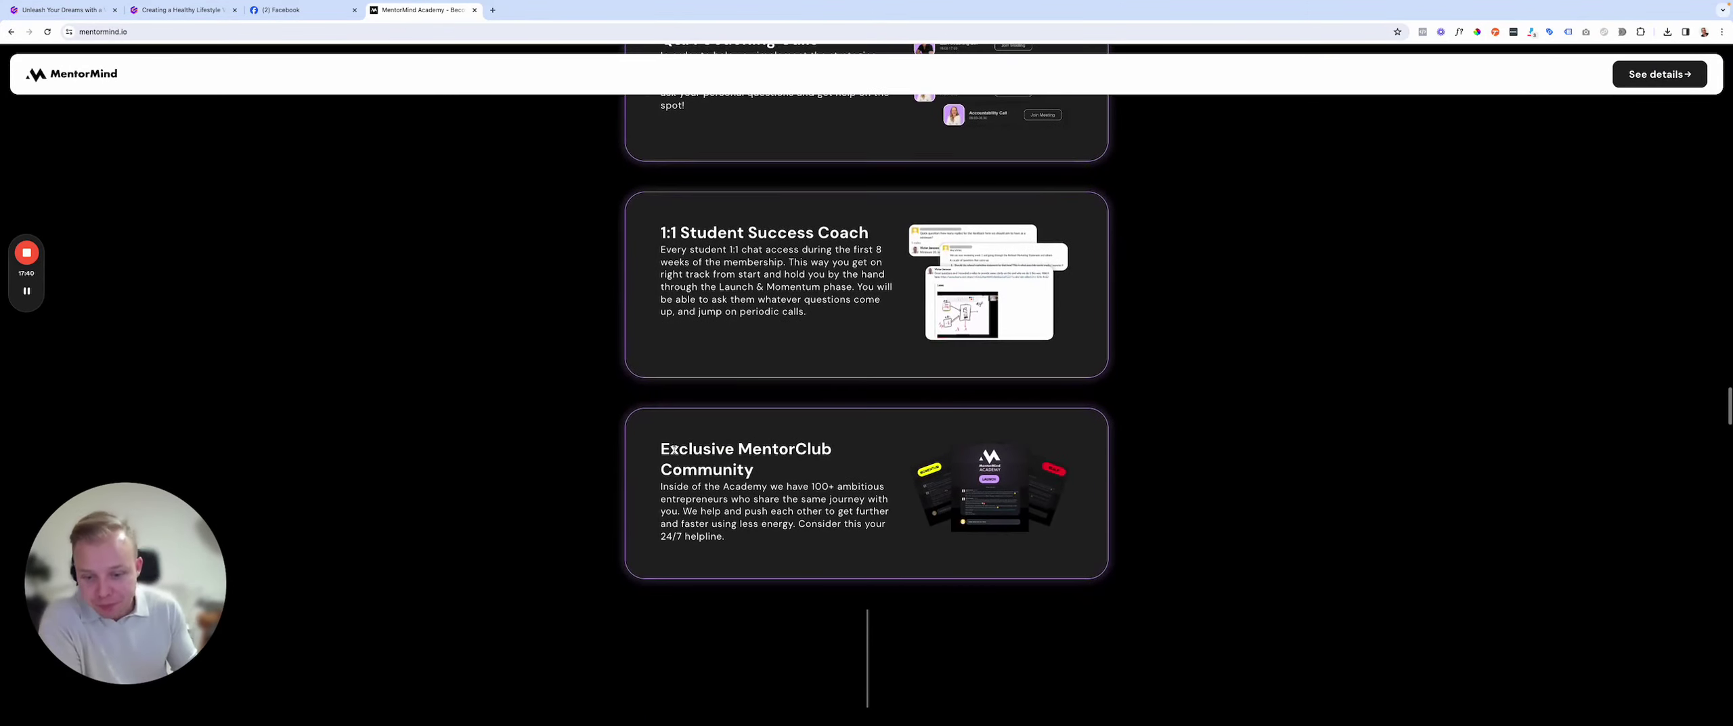
Step: Mark the Exclusive MentorClub Community text and review the bonus modules under The Hottest Opportunities
triple_click(794, 474)
left_click(813, 478)
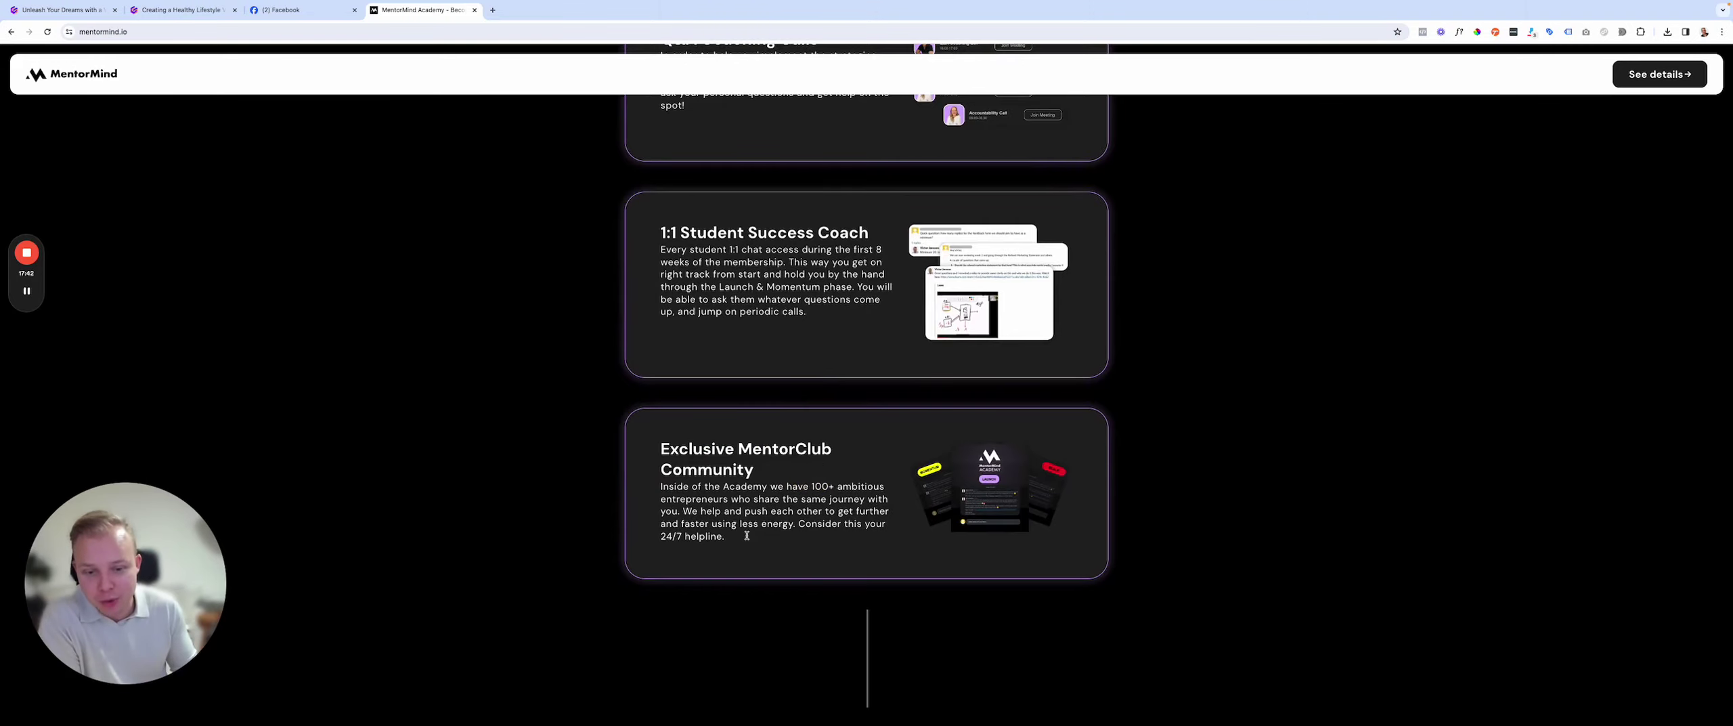
scroll(880, 541, "down", 5)
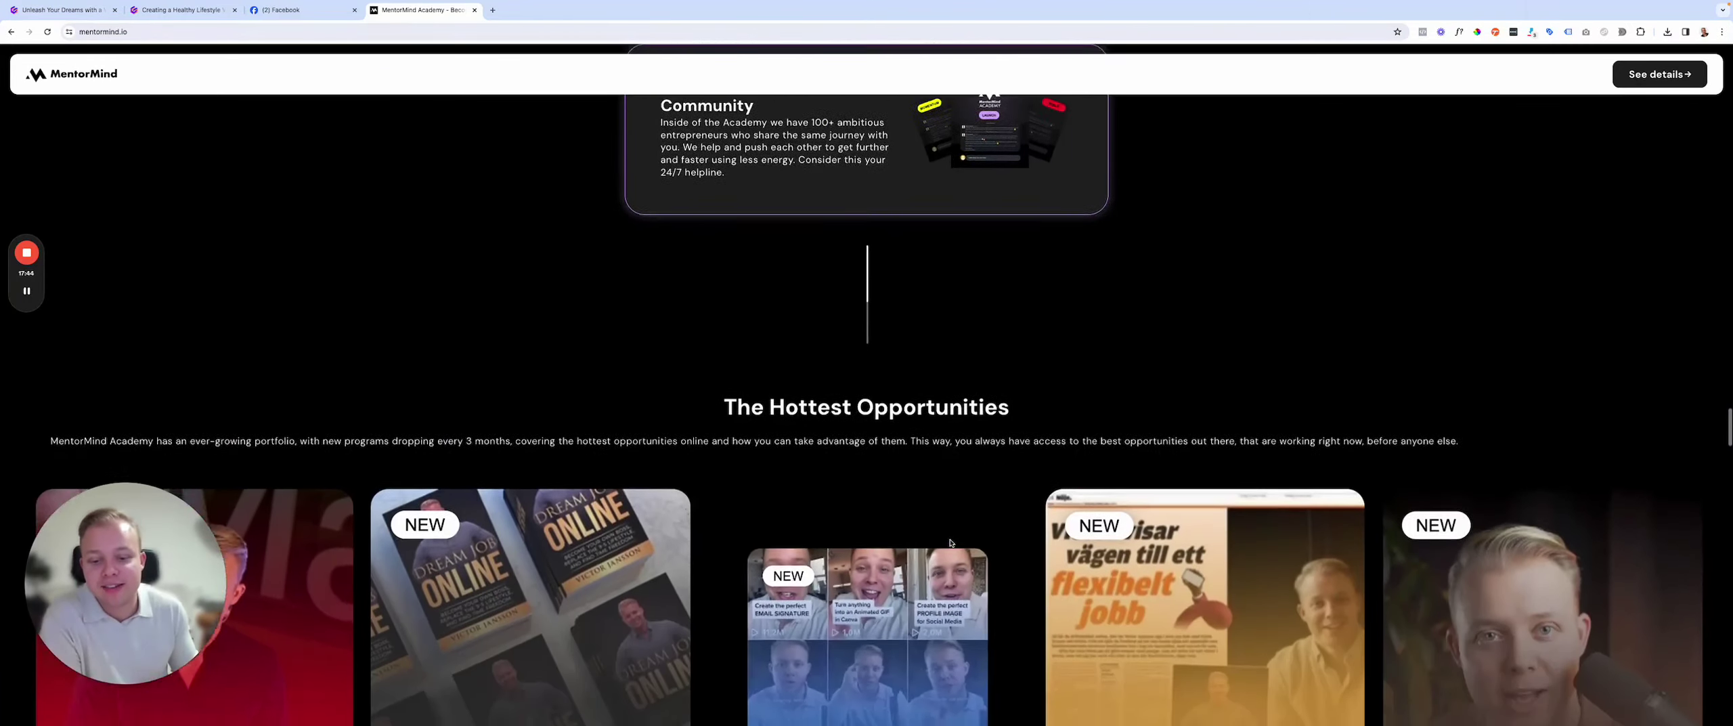
scroll(950, 541, "down", 5)
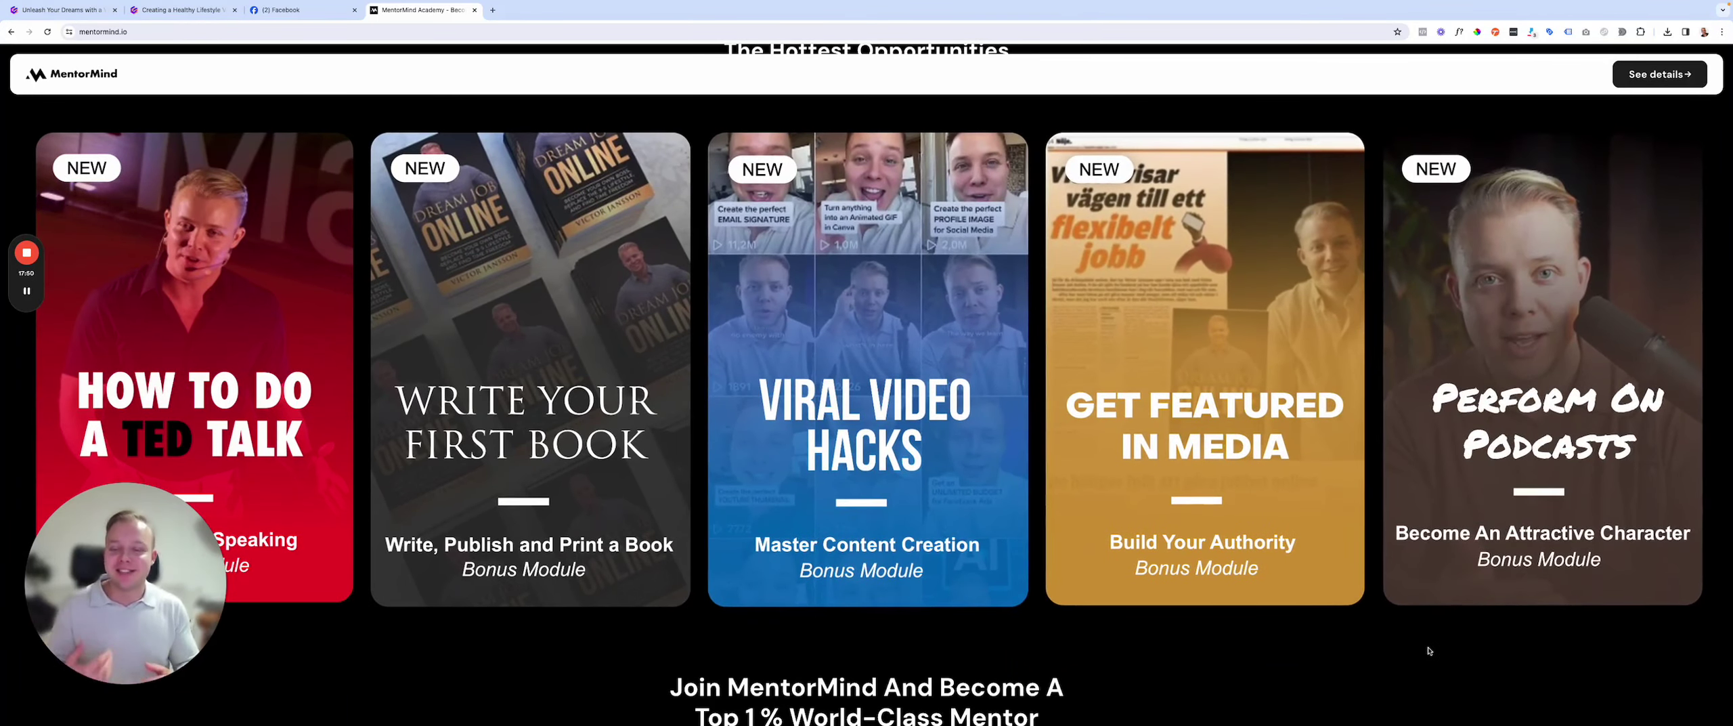
scroll(1429, 649, "down", 1)
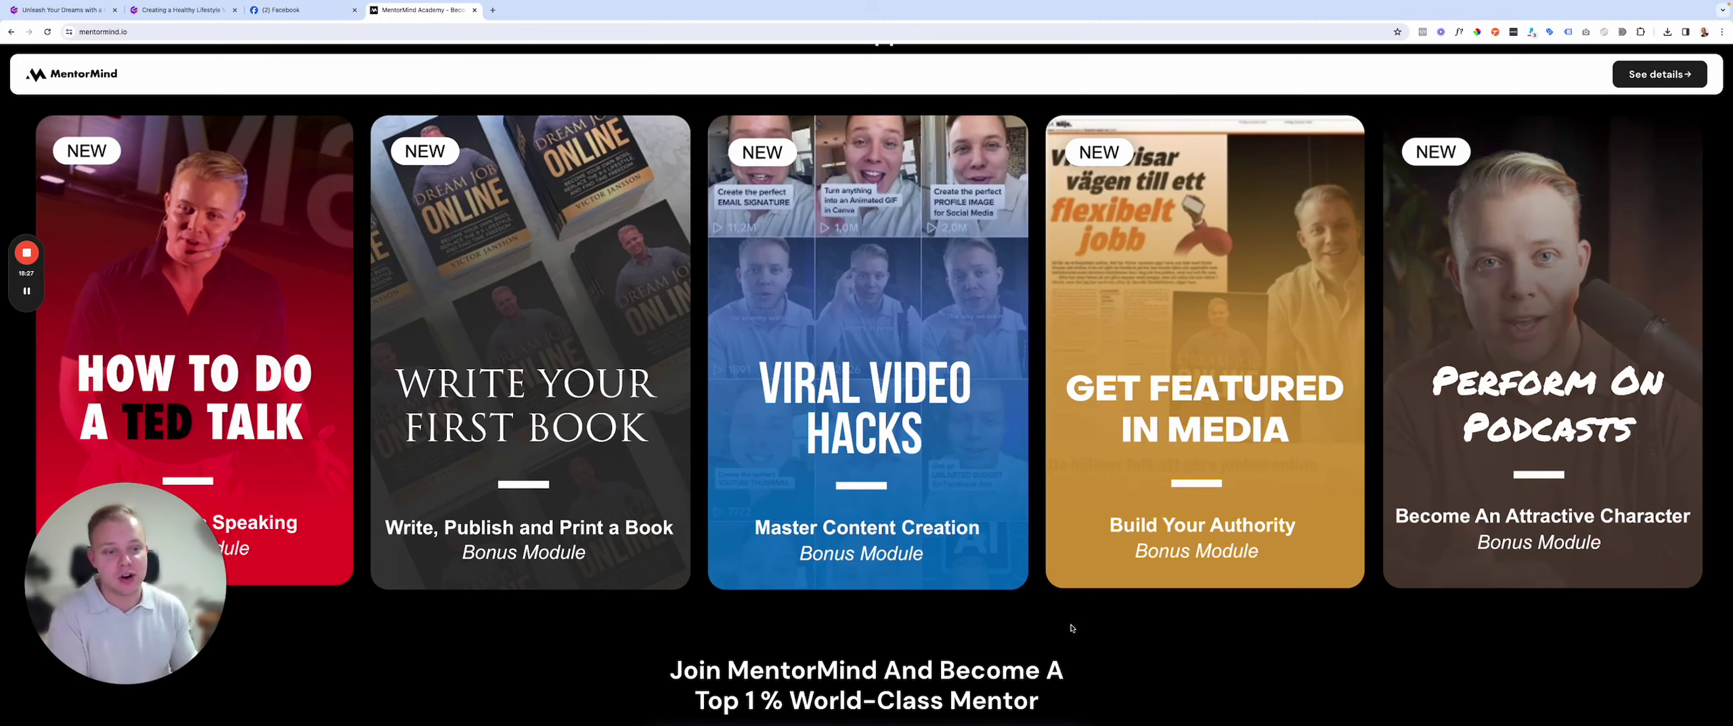
scroll(1279, 616, "down", 2)
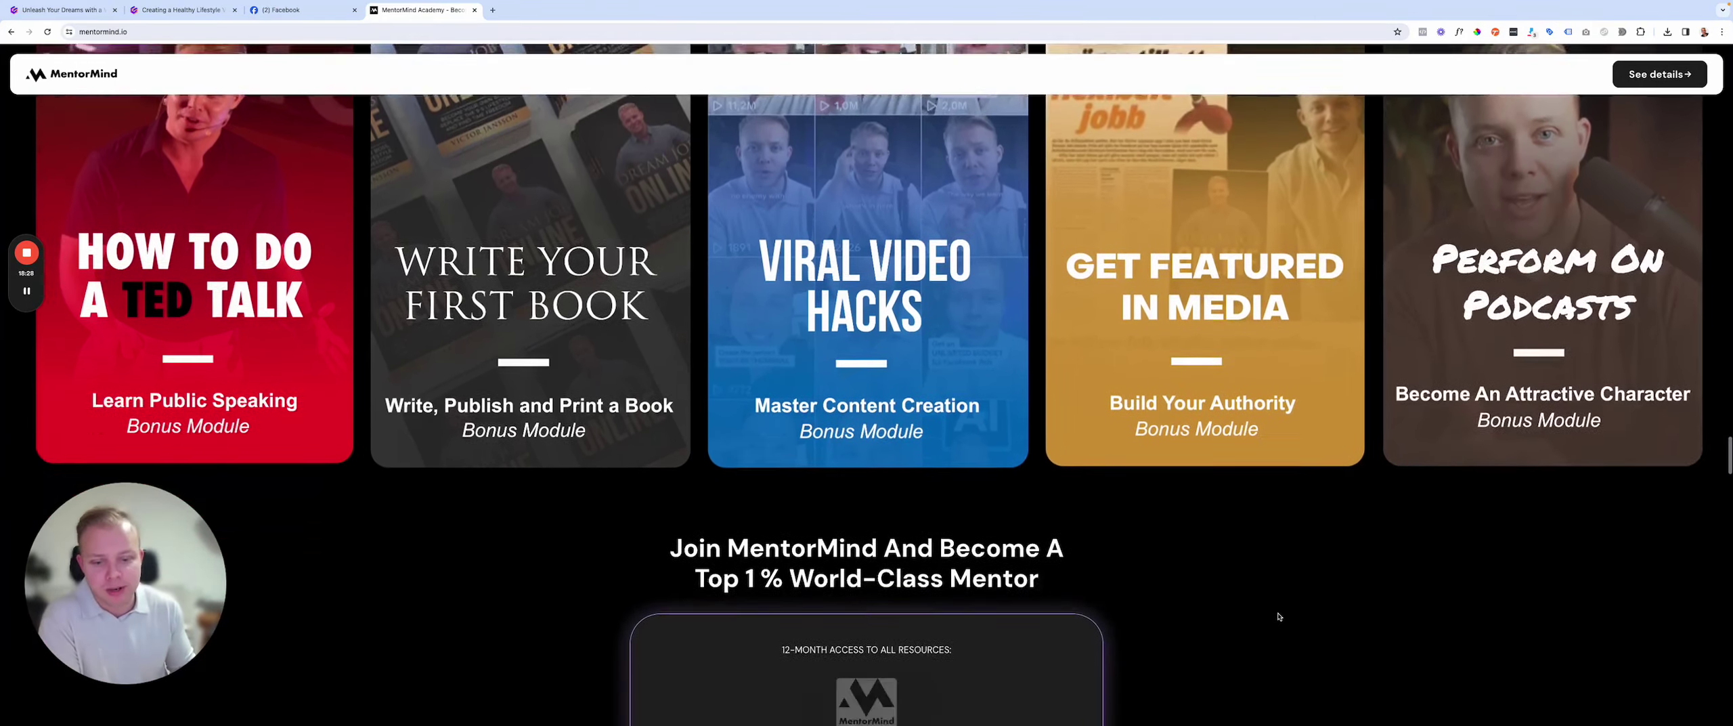
Step: Review the MentorMind Academy Membership card, marking the 12-month access line and the yearly price
scroll(1279, 617, "down", 5)
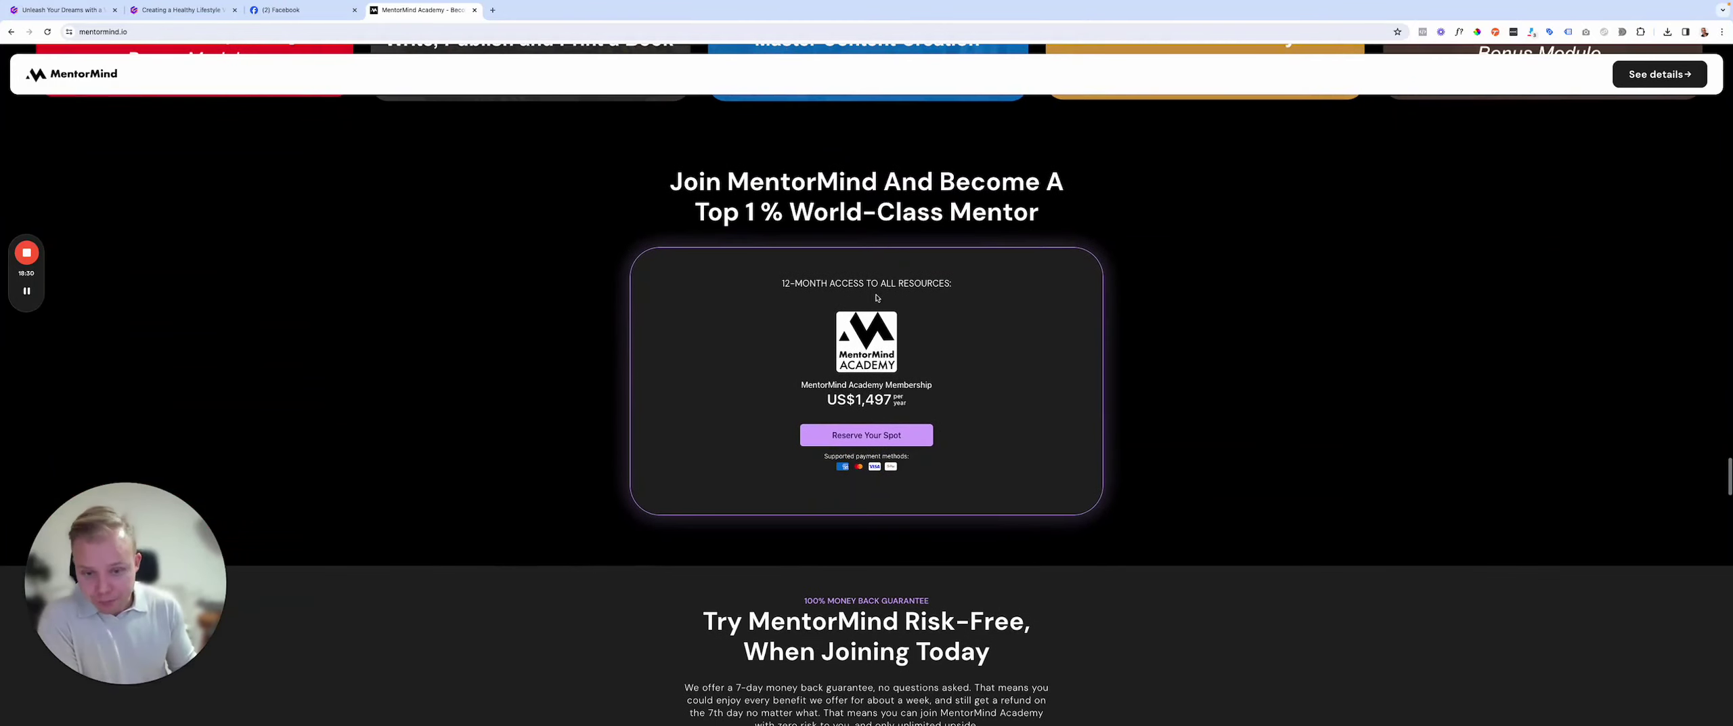
left_click_drag(876, 298, 970, 287)
left_click(1174, 298)
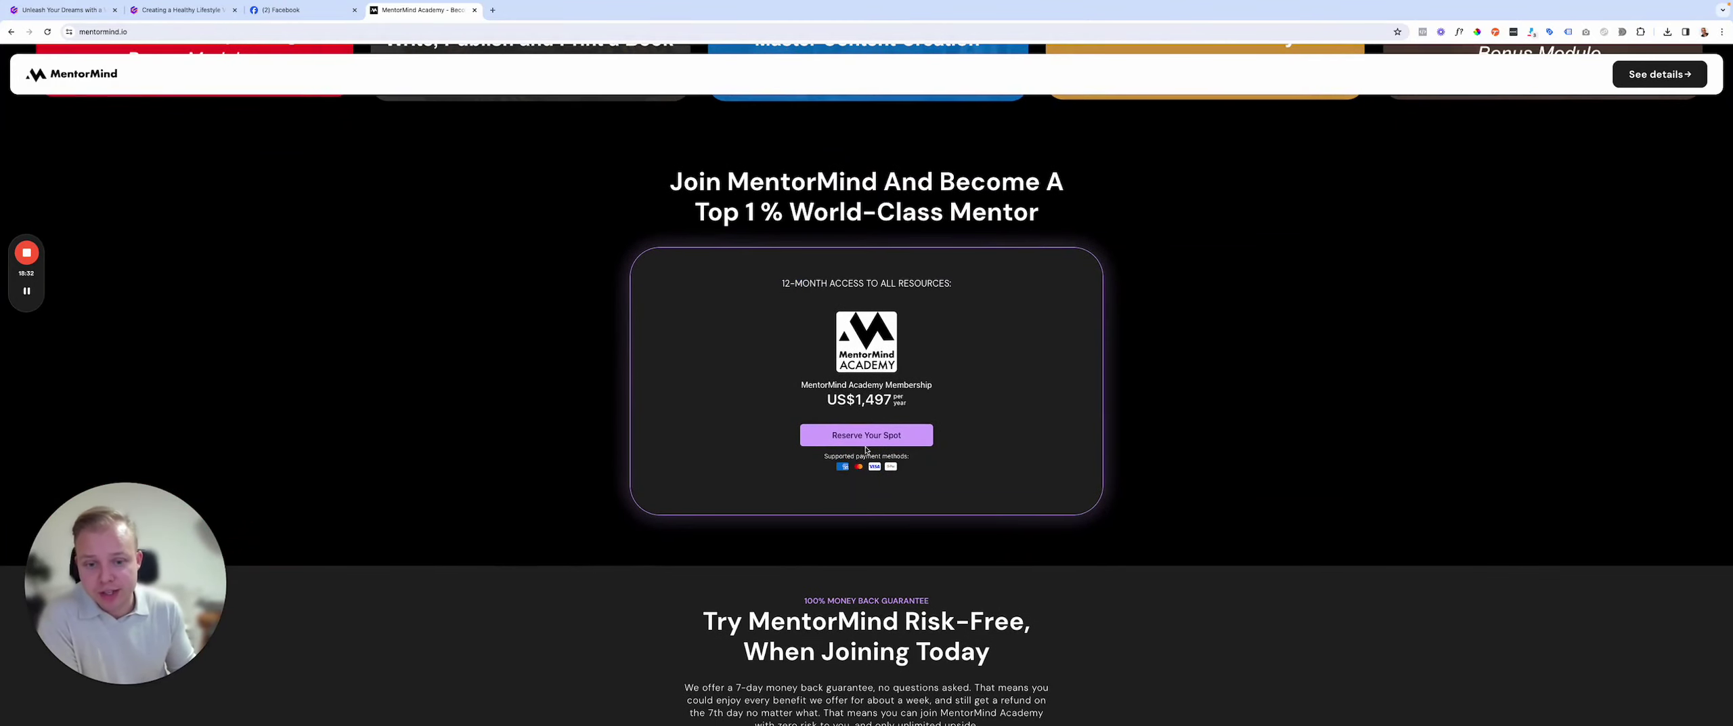
left_click_drag(832, 400, 893, 400)
left_click(821, 402)
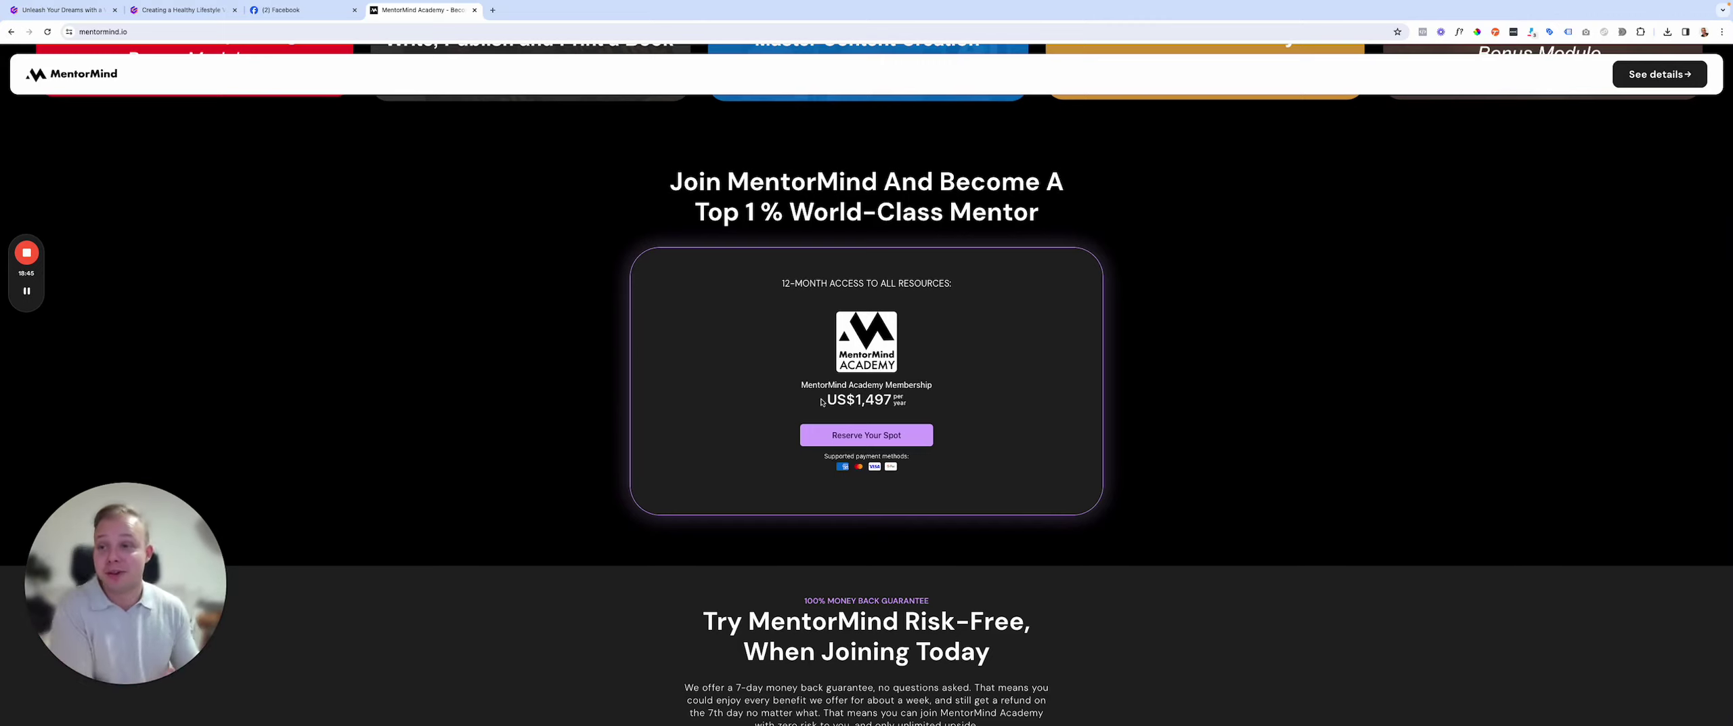
Step: Read the money back guarantee section about trying MentorMind risk-free, below the membership card
scroll(821, 402, "down", 1)
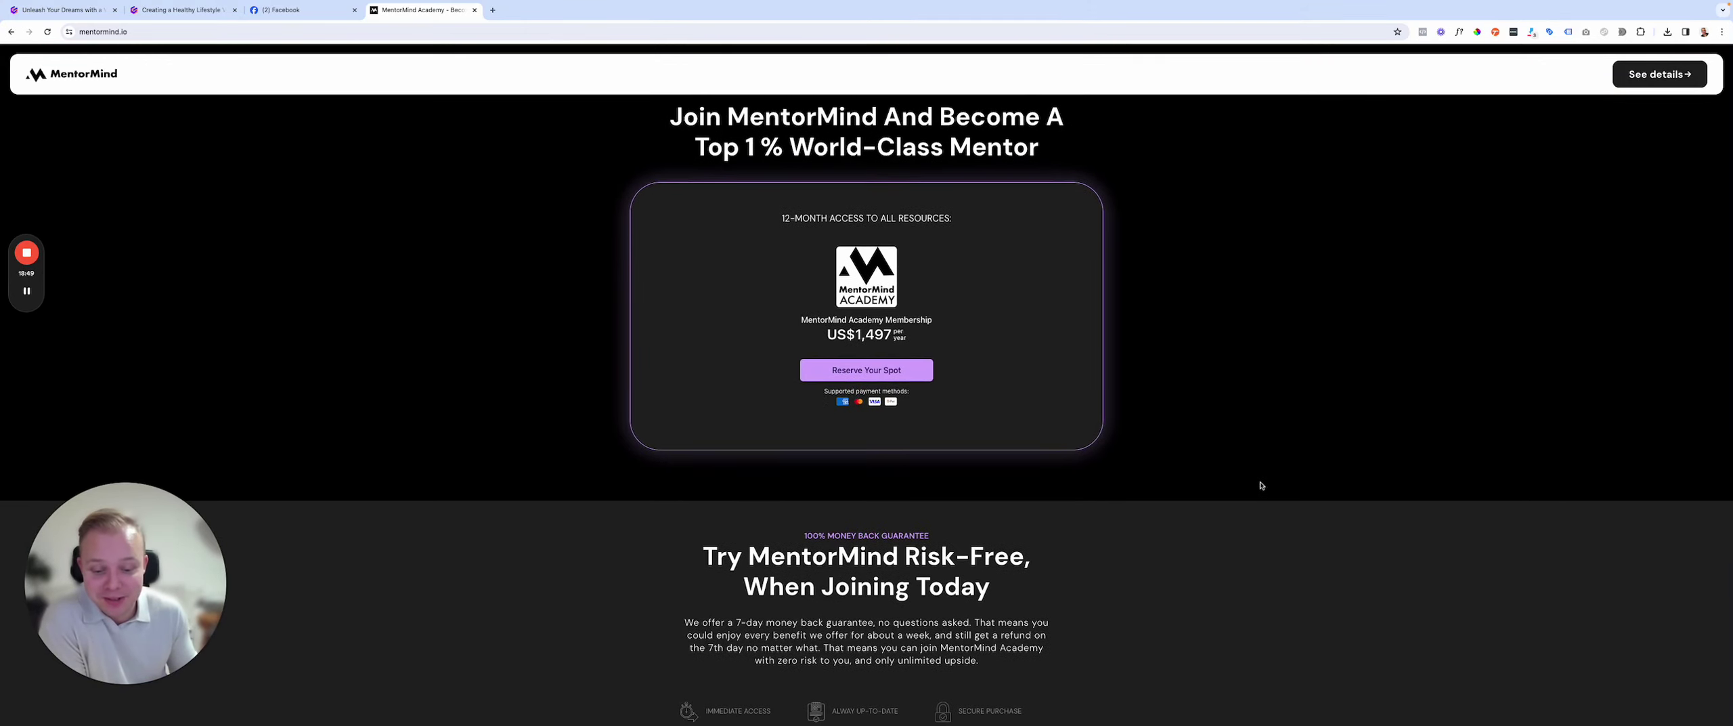
scroll(1260, 485, "down", 1)
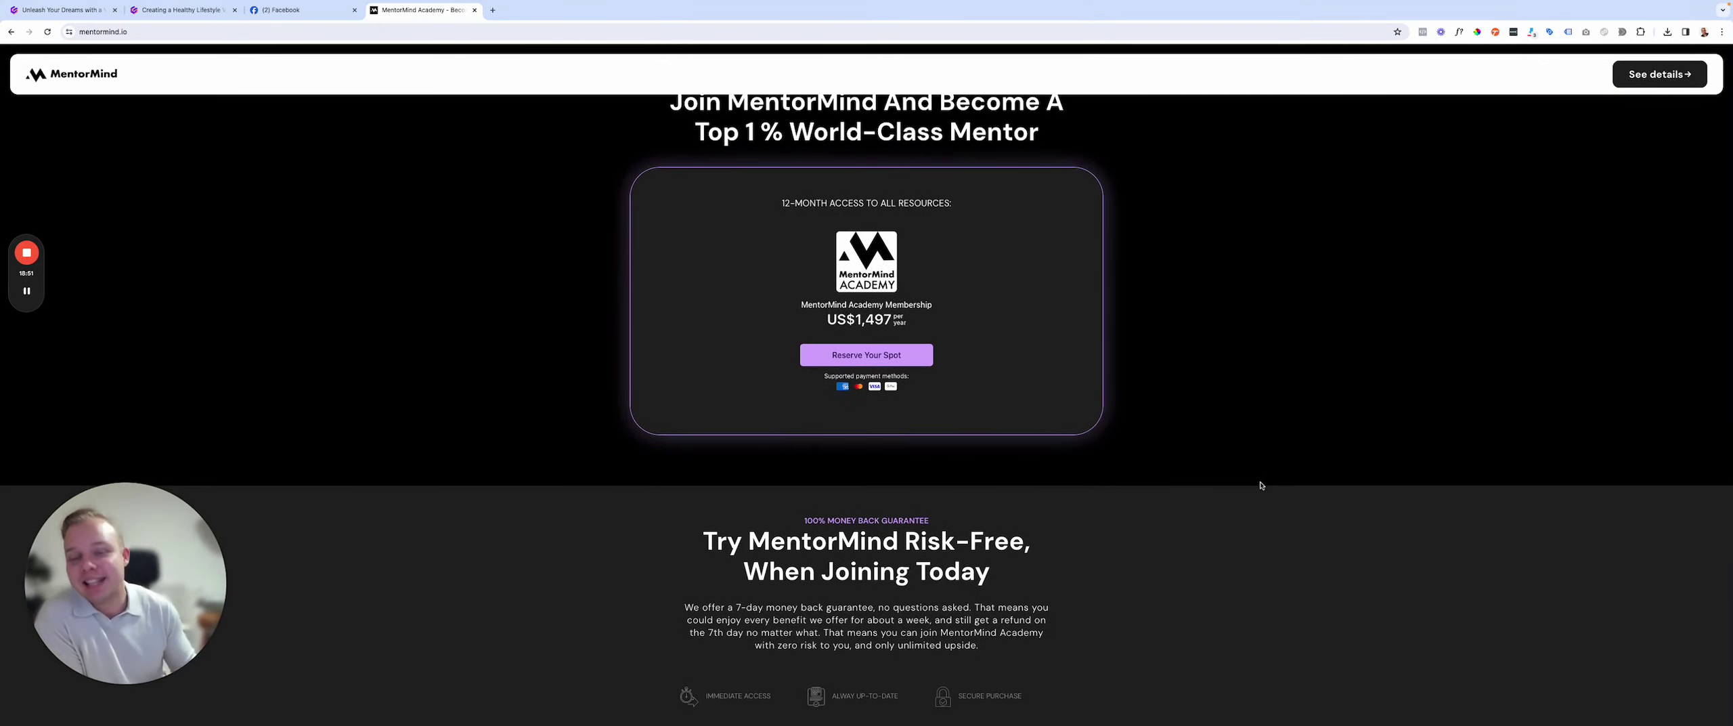
scroll(1261, 485, "up", 1)
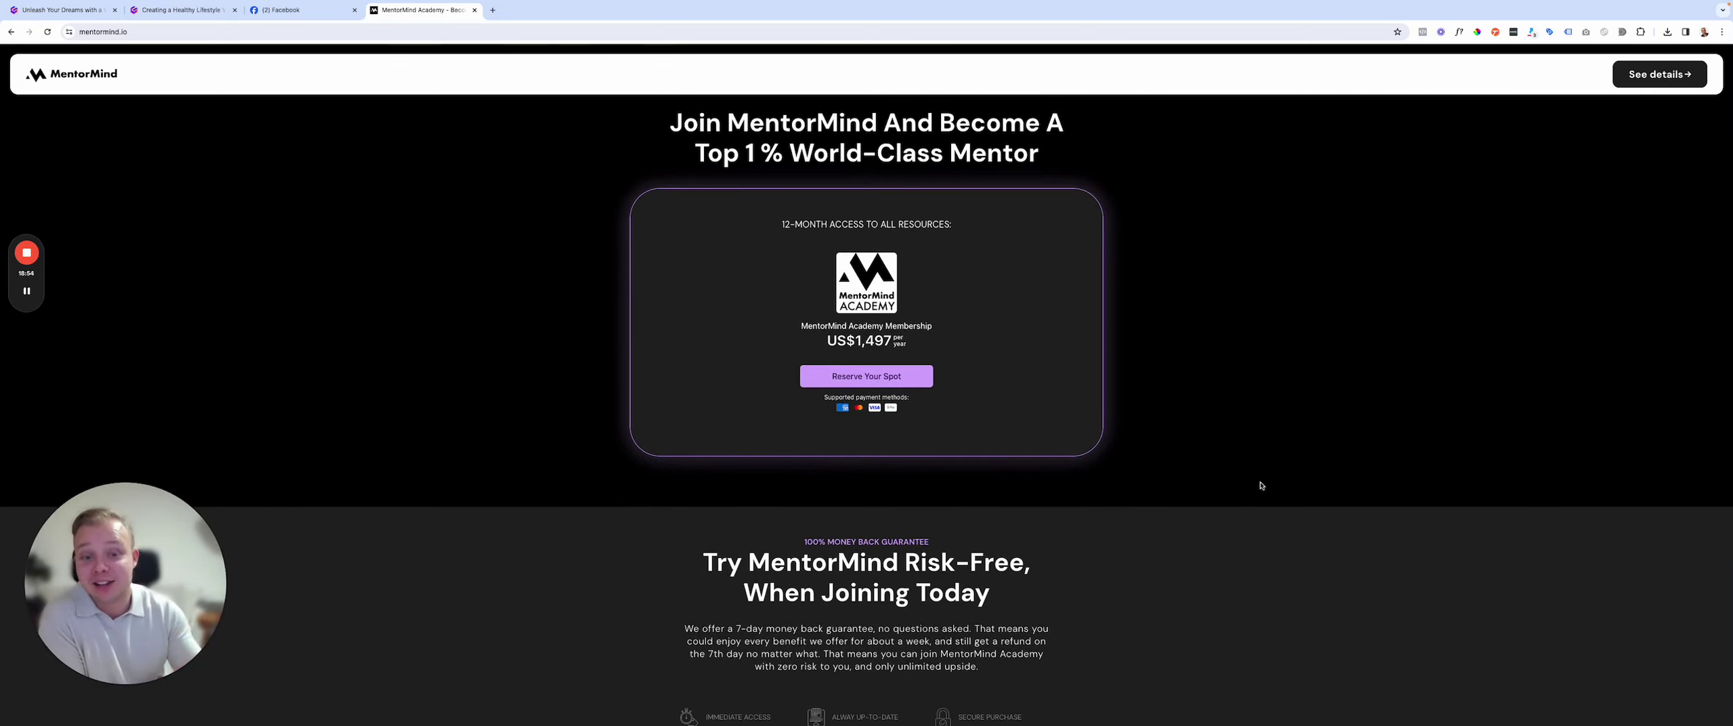
scroll(1260, 485, "down", 4)
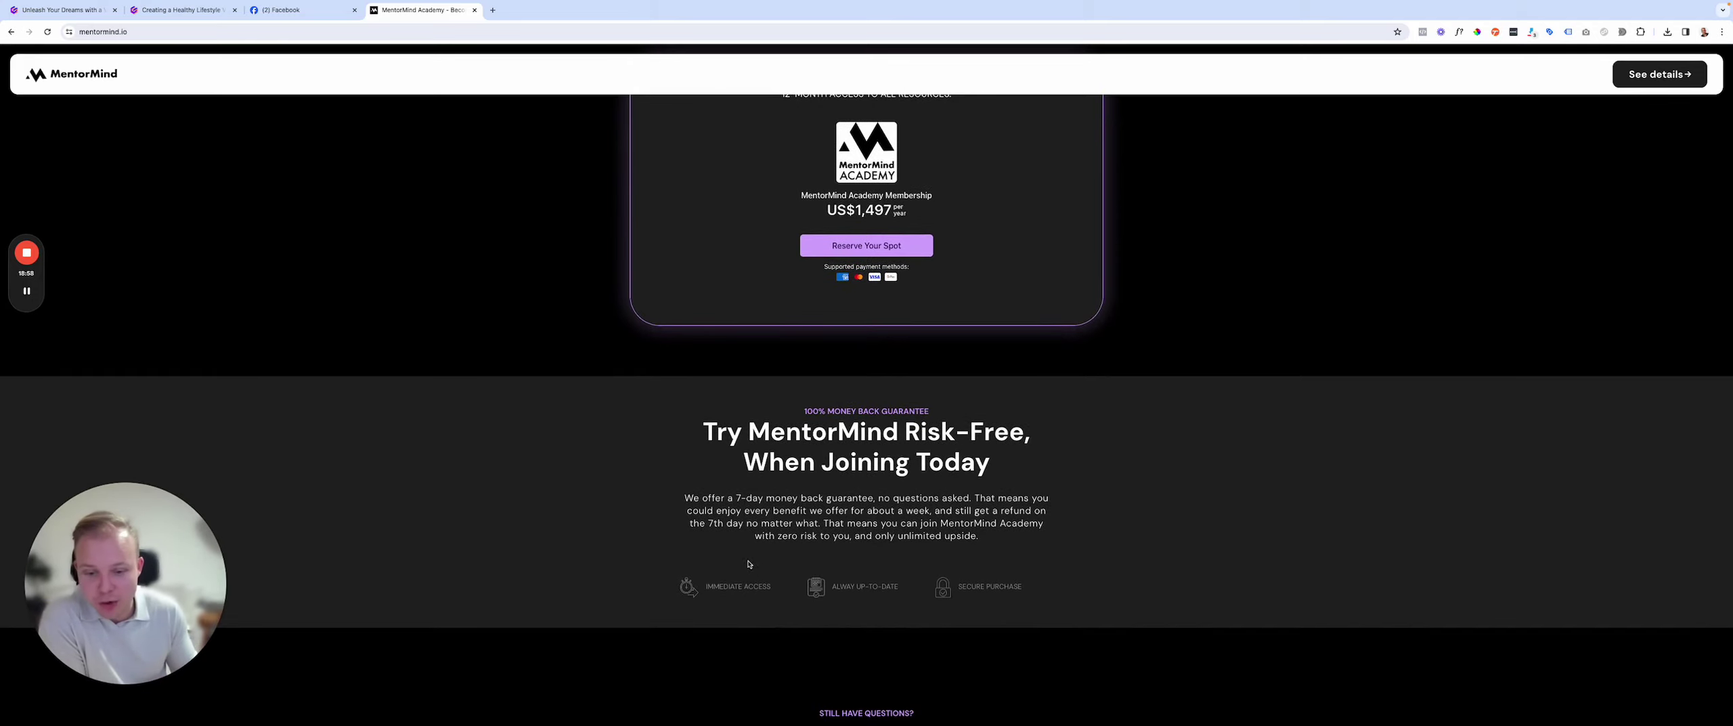
left_click(873, 507)
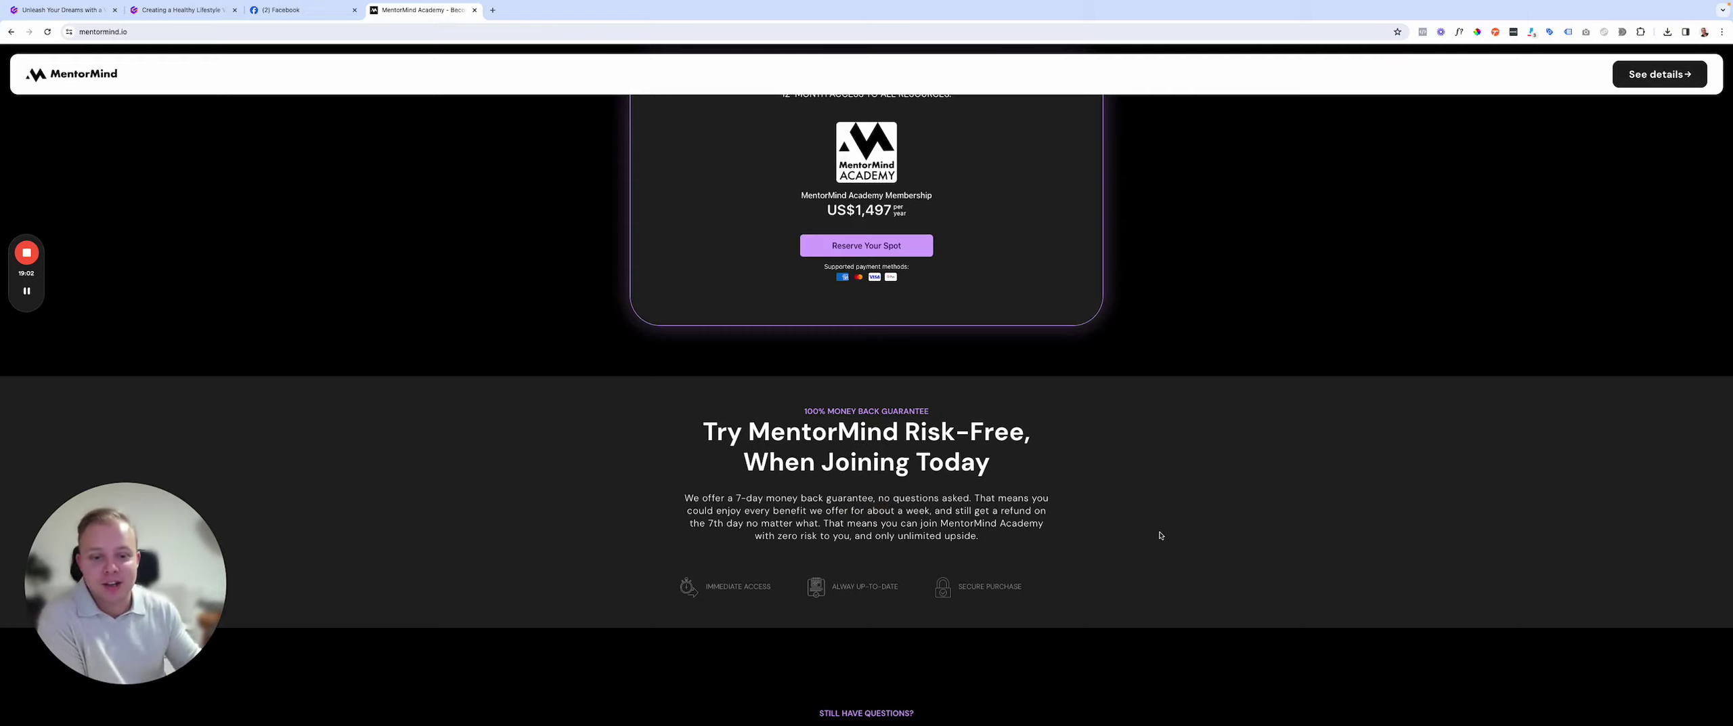
Step: Review the MentorMind Academy Demo Call booking section and show the available times for Thursday, January 11
scroll(1151, 541, "down", 7)
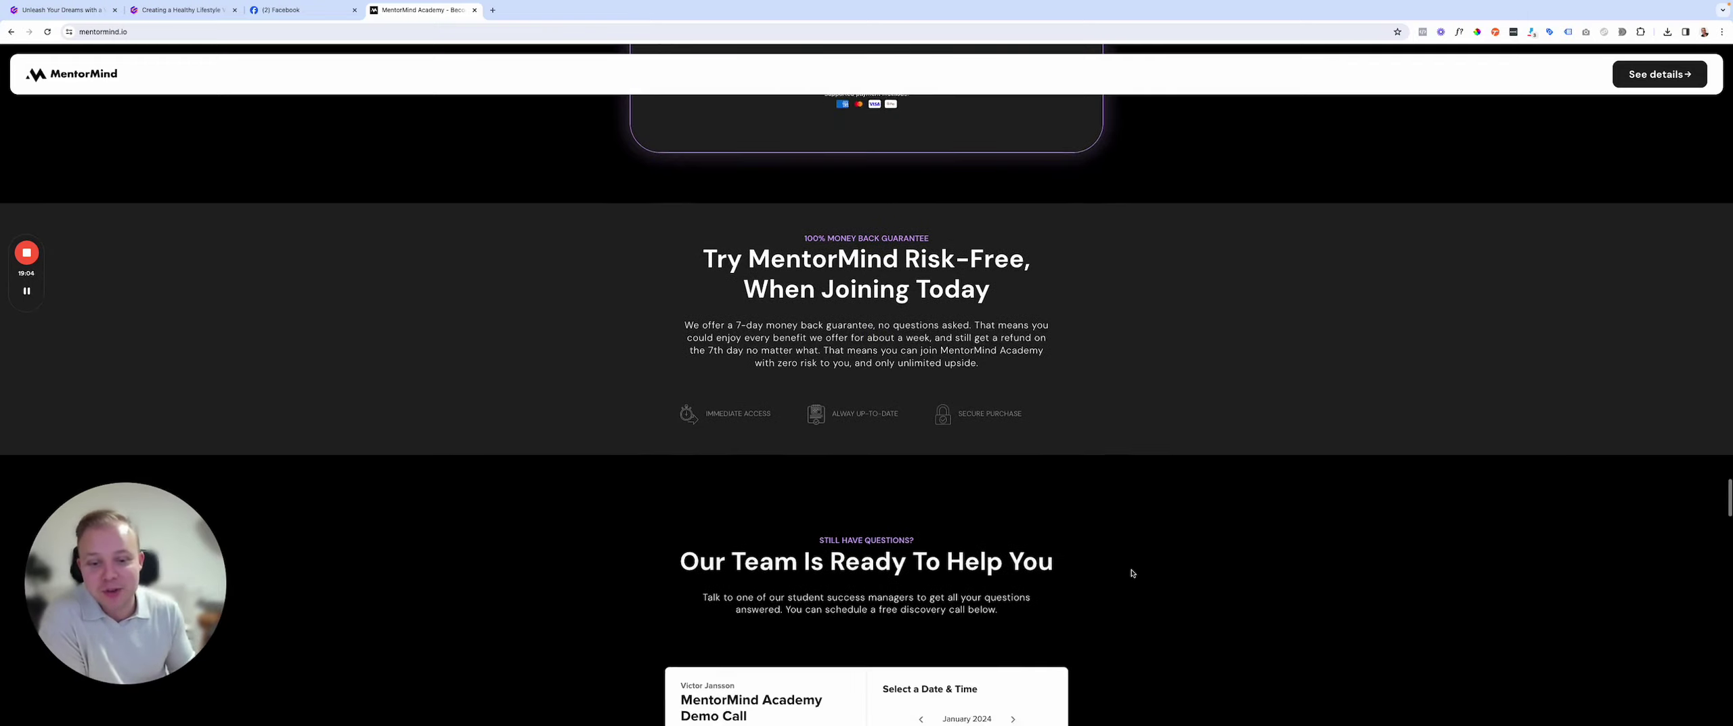
scroll(1151, 575, "down", 7)
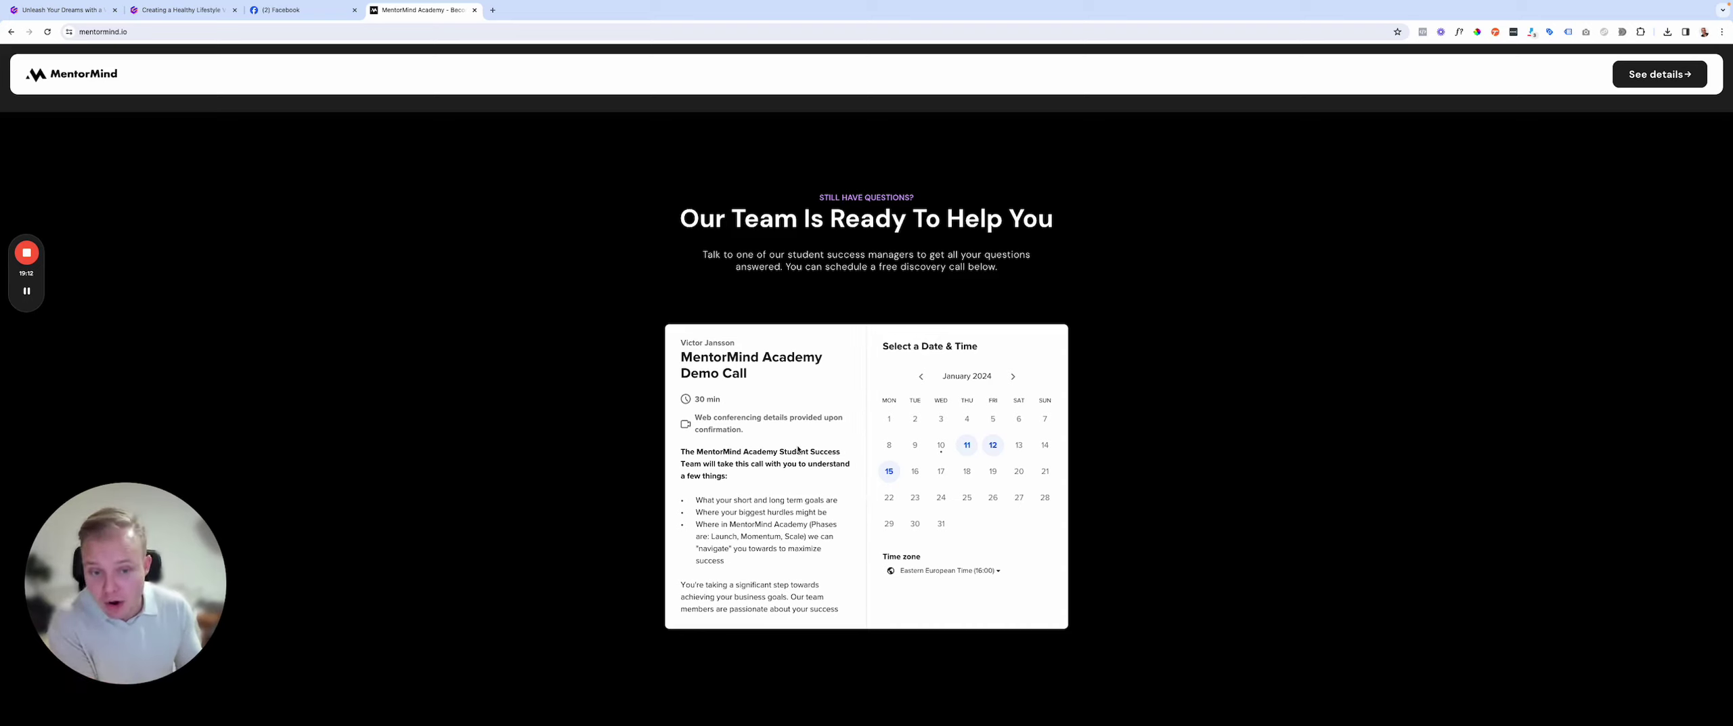
scroll(796, 474, "down", 1)
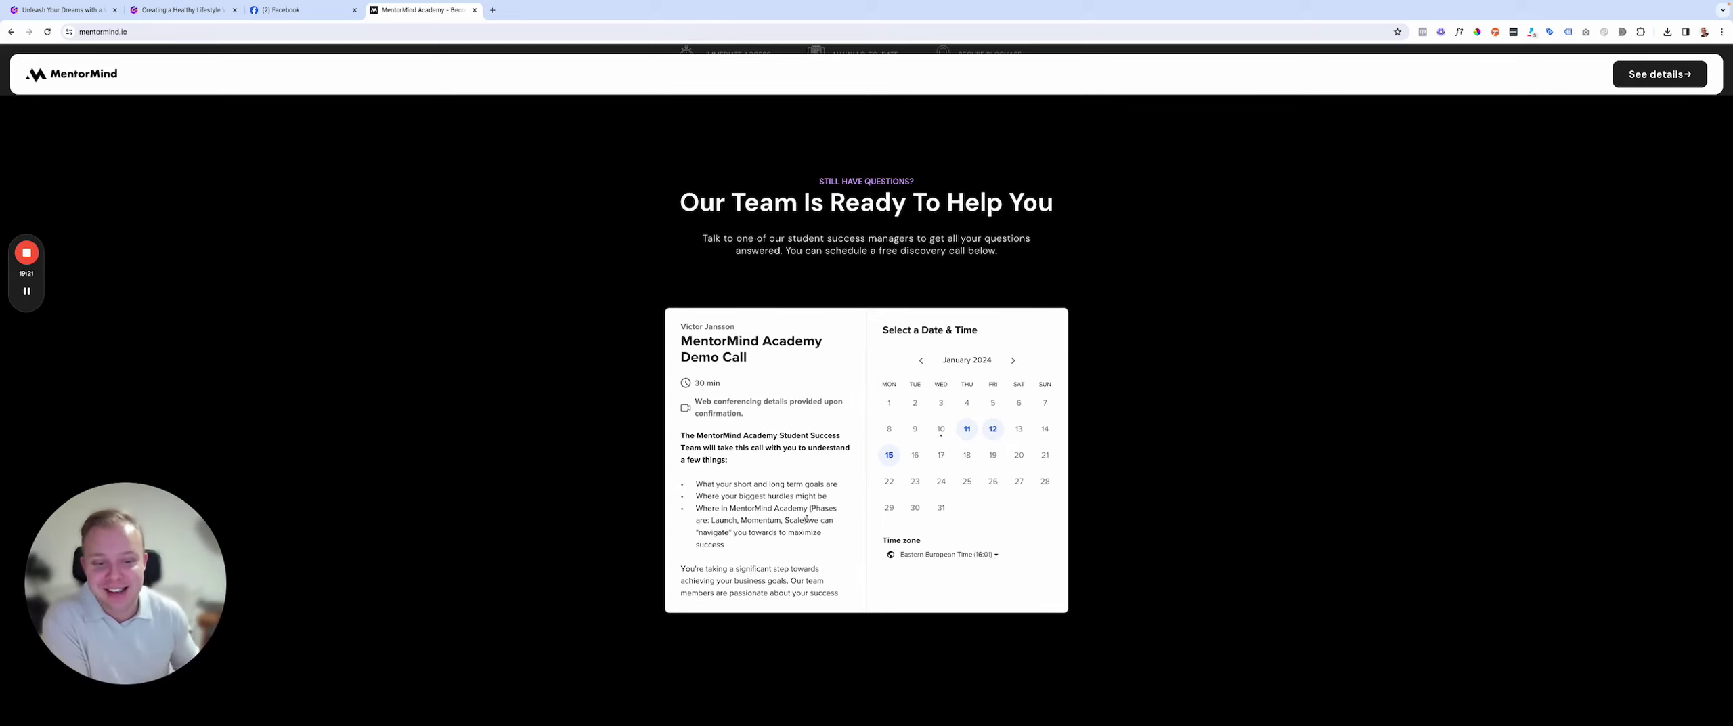
left_click(966, 428)
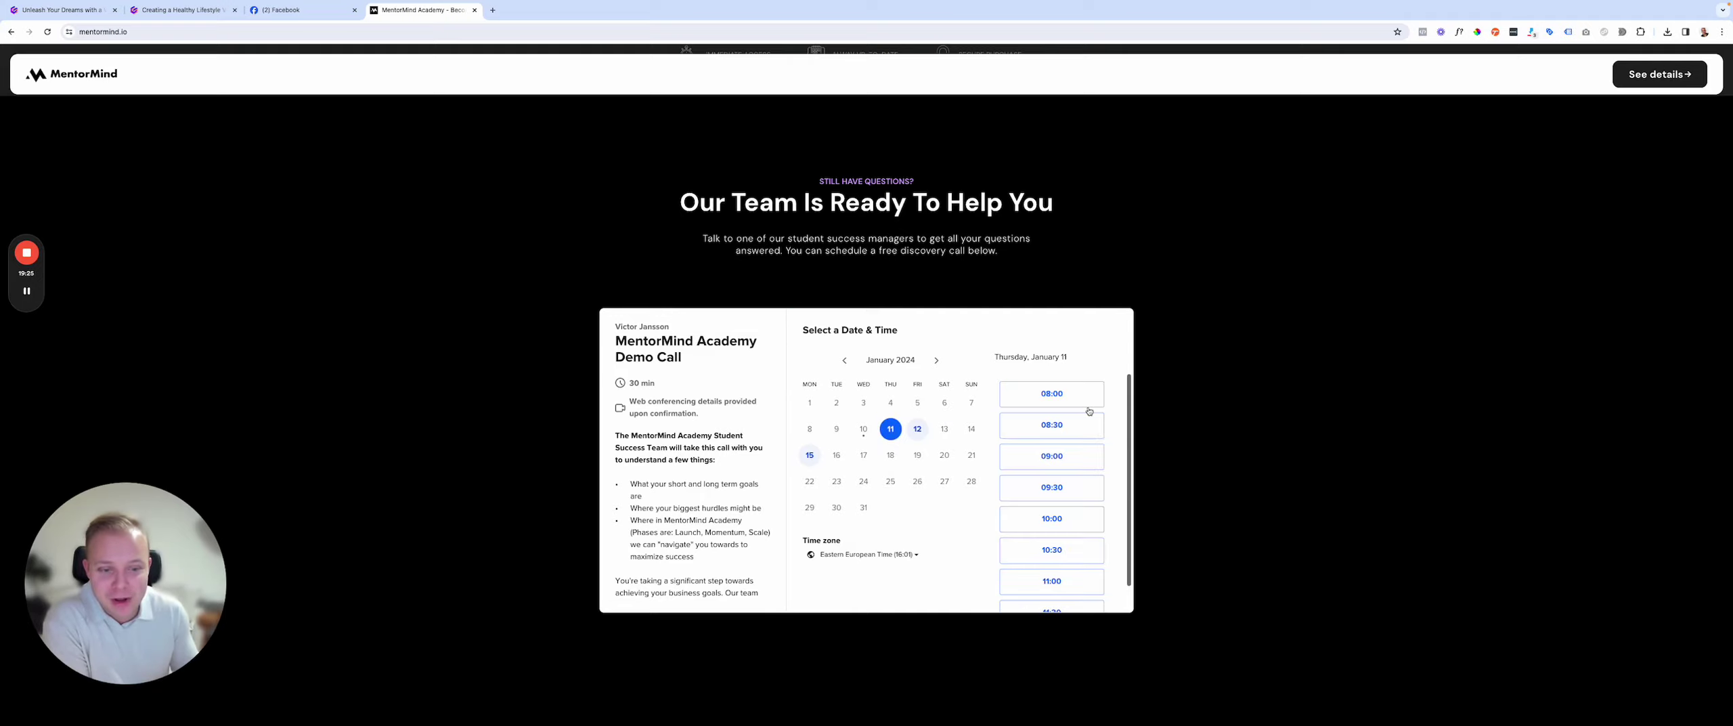
scroll(1290, 514, "down", 5)
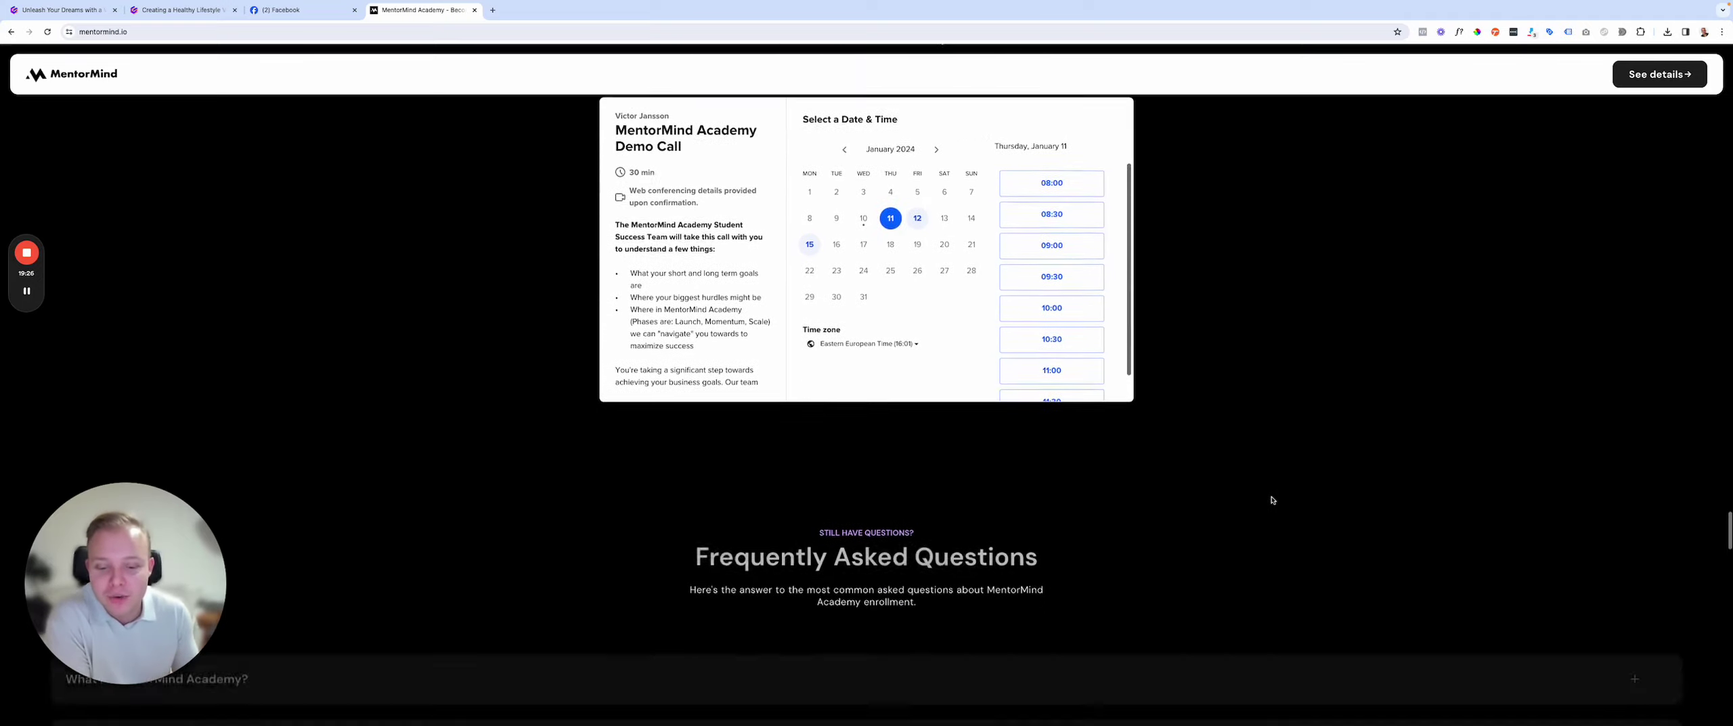
Step: Check the What is MentorMind Academy? entry and skim the remaining Frequently Asked Questions down to the photo section
scroll(1308, 399, "down", 3)
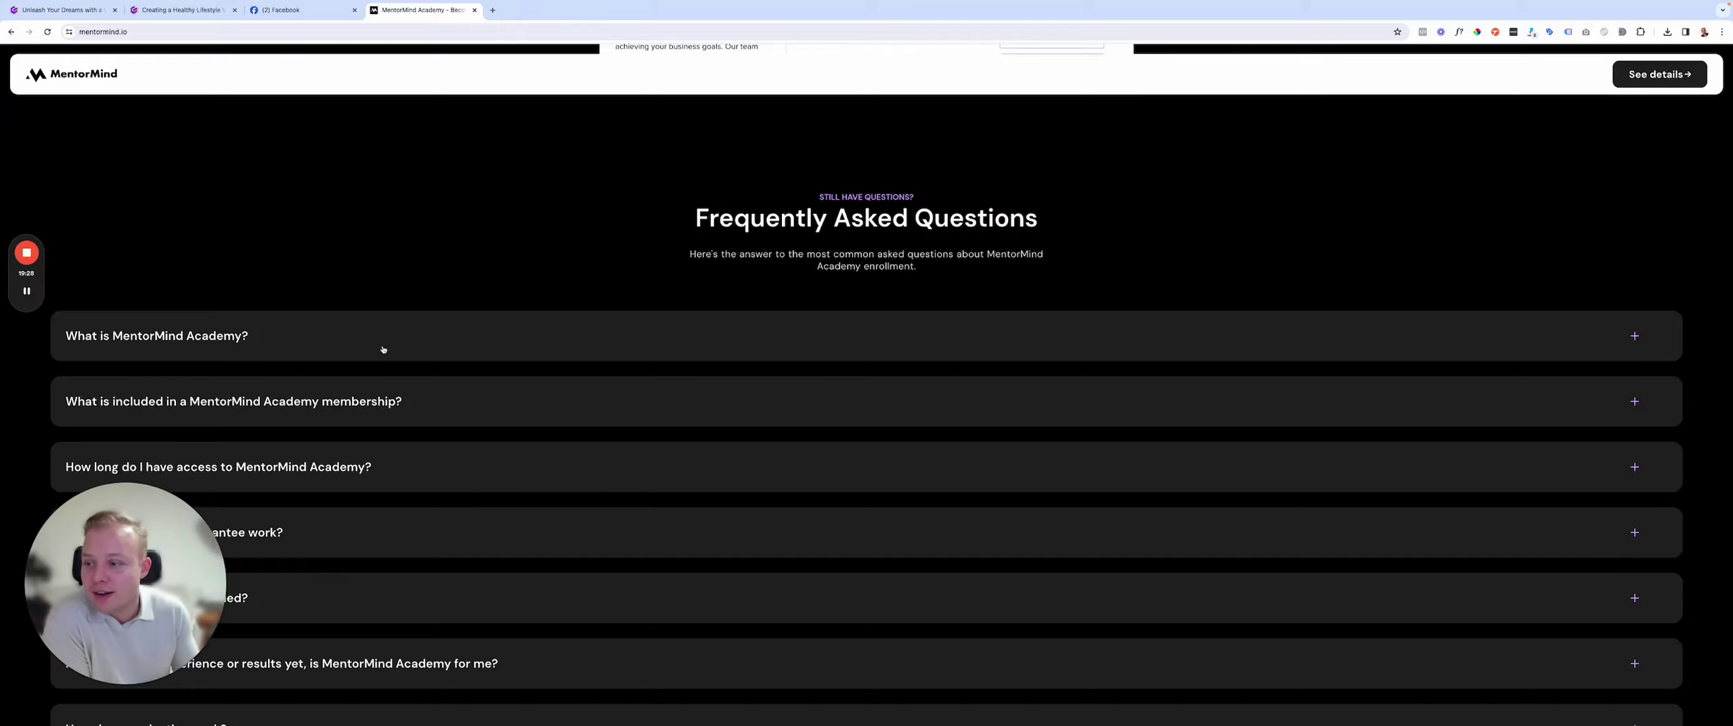
left_click(342, 330)
left_click(486, 346)
scroll(636, 427, "down", 10)
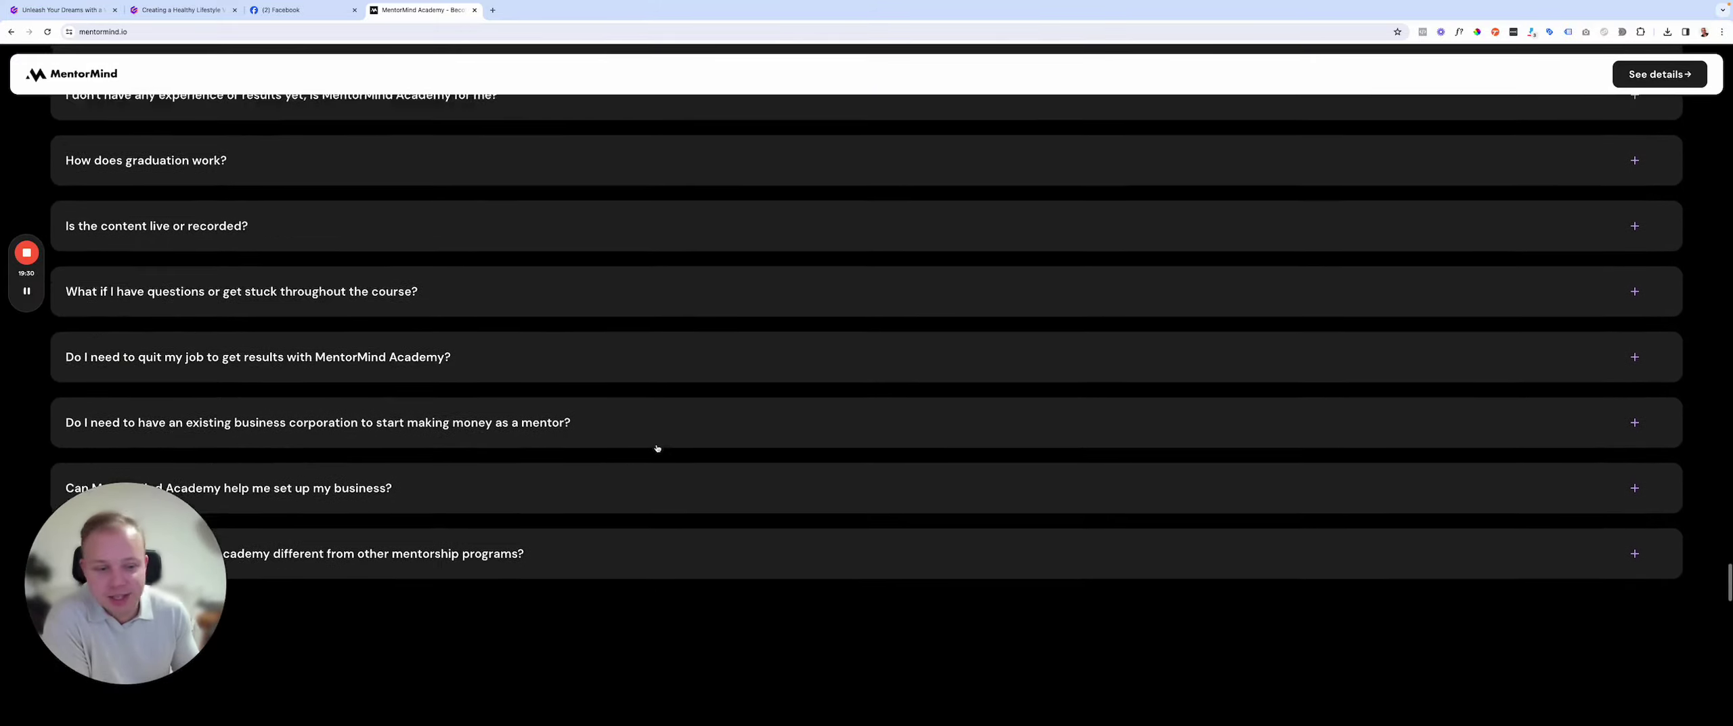
scroll(657, 447, "down", 6)
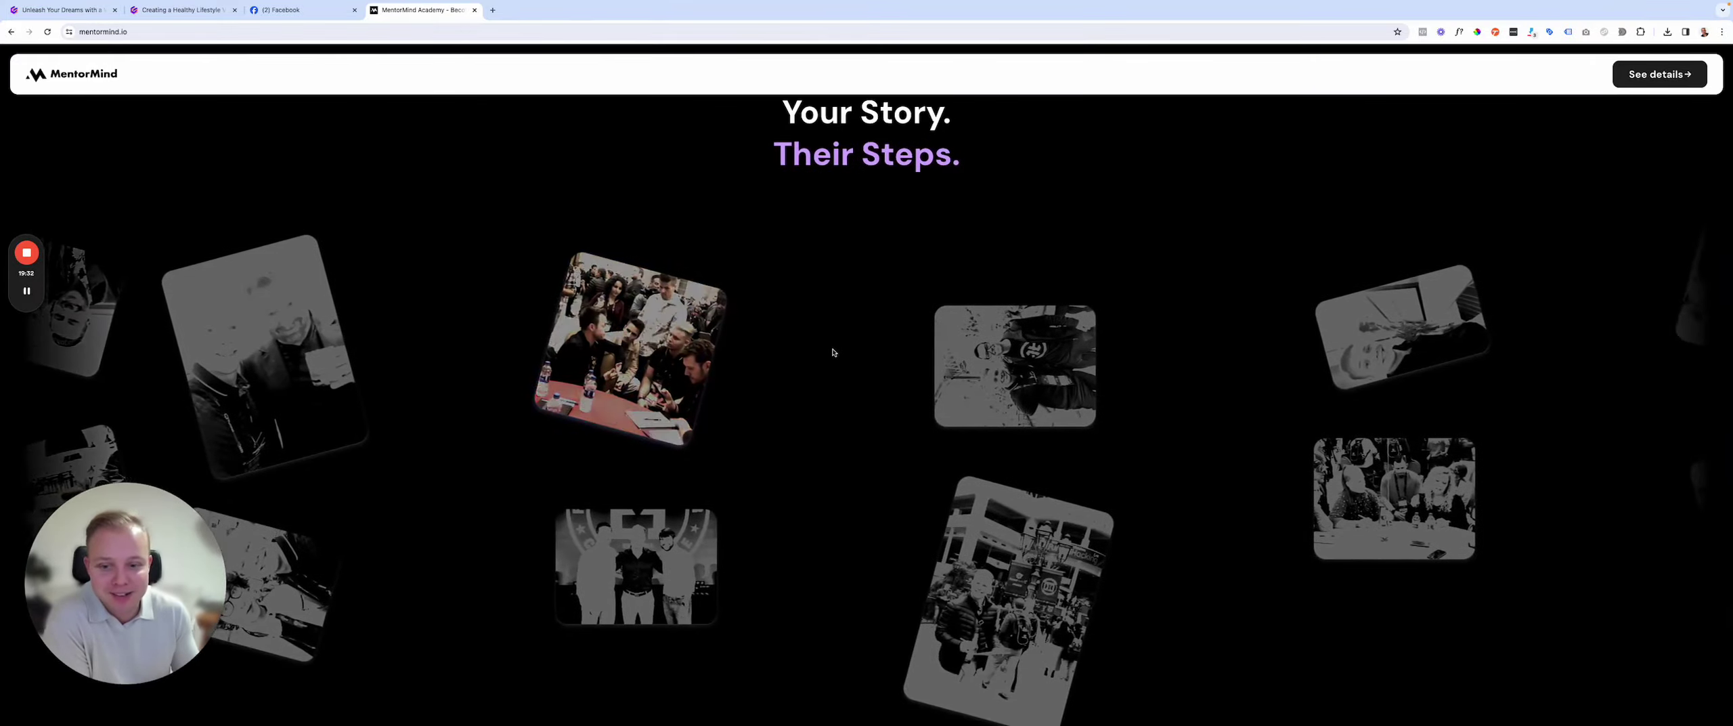
Step: Return to the Your Story. Their Steps. heading above the photos and mark each of its lines
scroll(1086, 381, "up", 2)
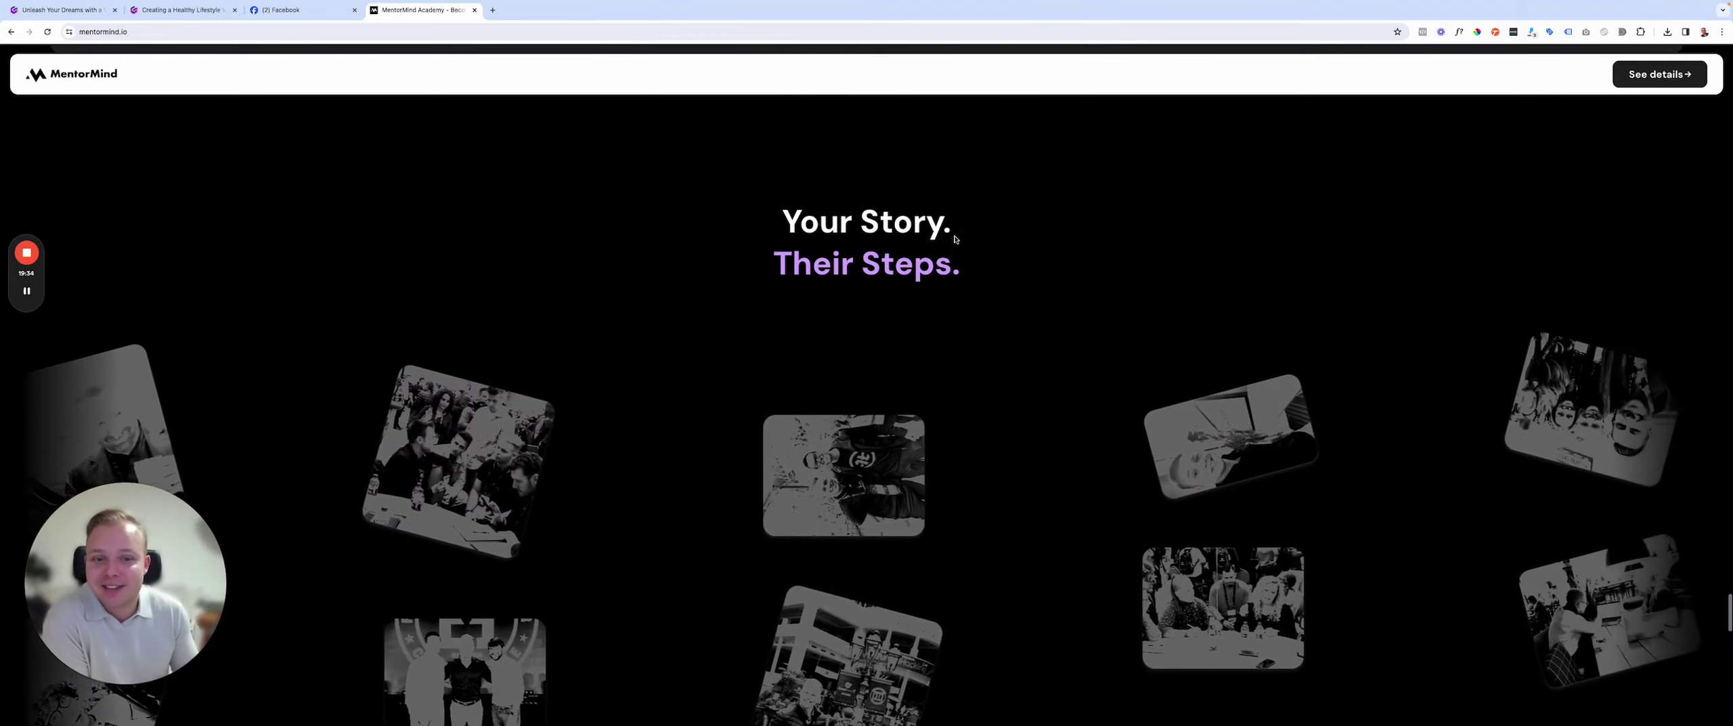
left_click_drag(955, 223, 784, 242)
left_click(772, 273)
left_click_drag(968, 232, 974, 230)
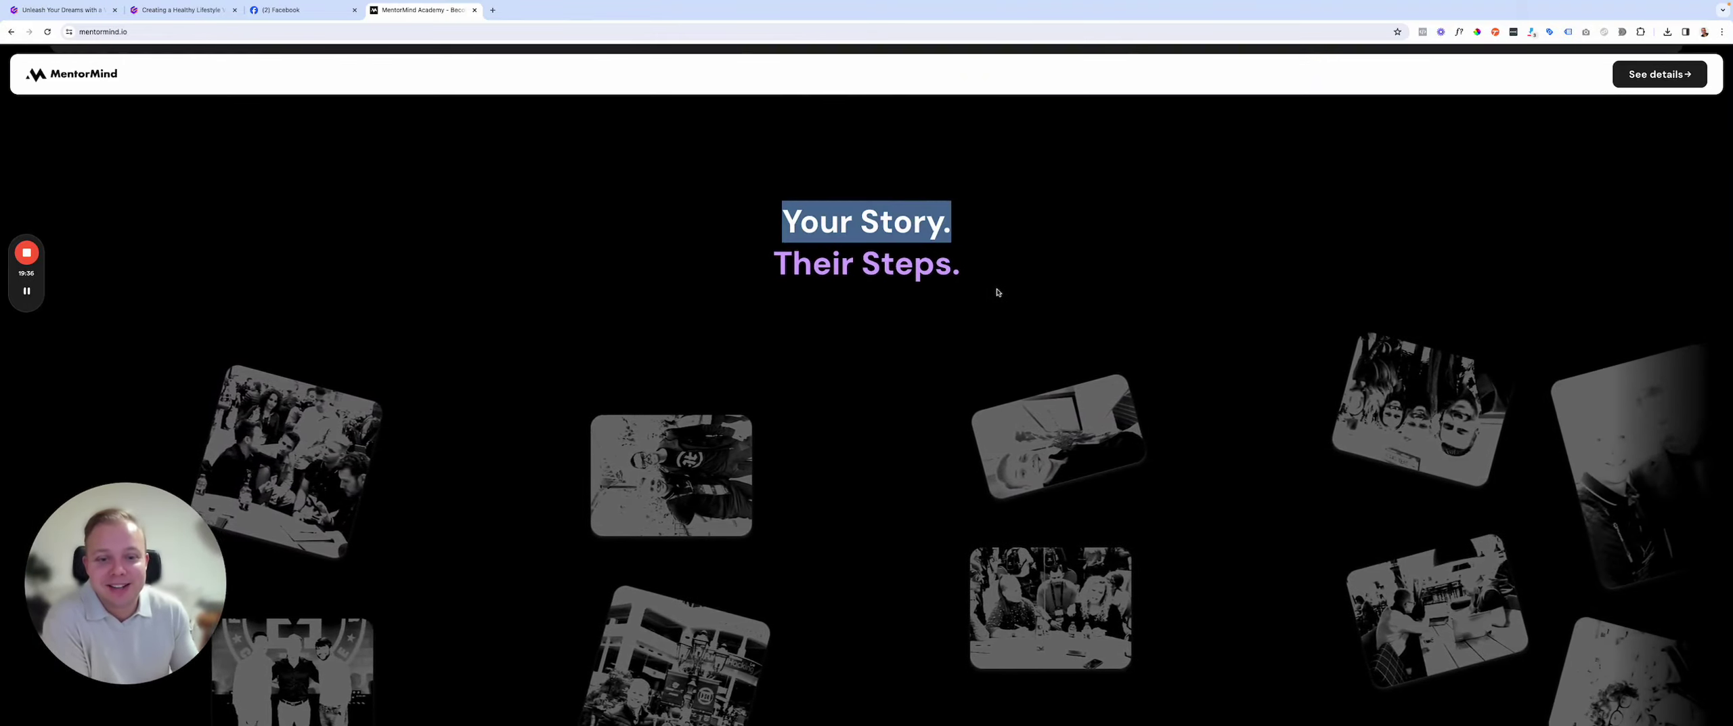
left_click_drag(998, 290, 743, 271)
left_click(867, 348)
Step: Go back to the Launch phase modules and mark the text about AI-tools in Module 2: Creating Your Core Offers
scroll(733, 409, "up", 20)
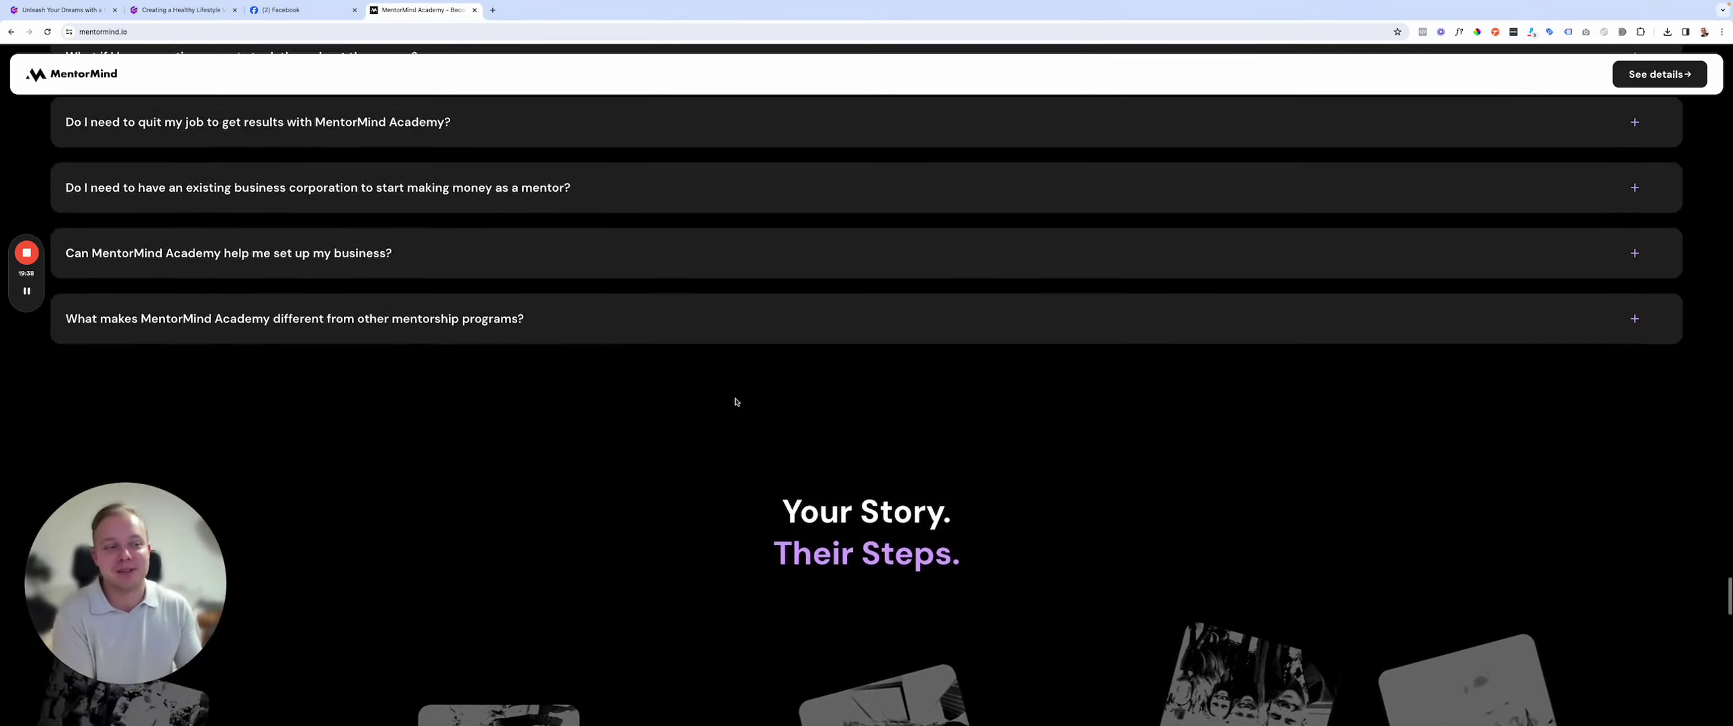
scroll(734, 411, "up", 15)
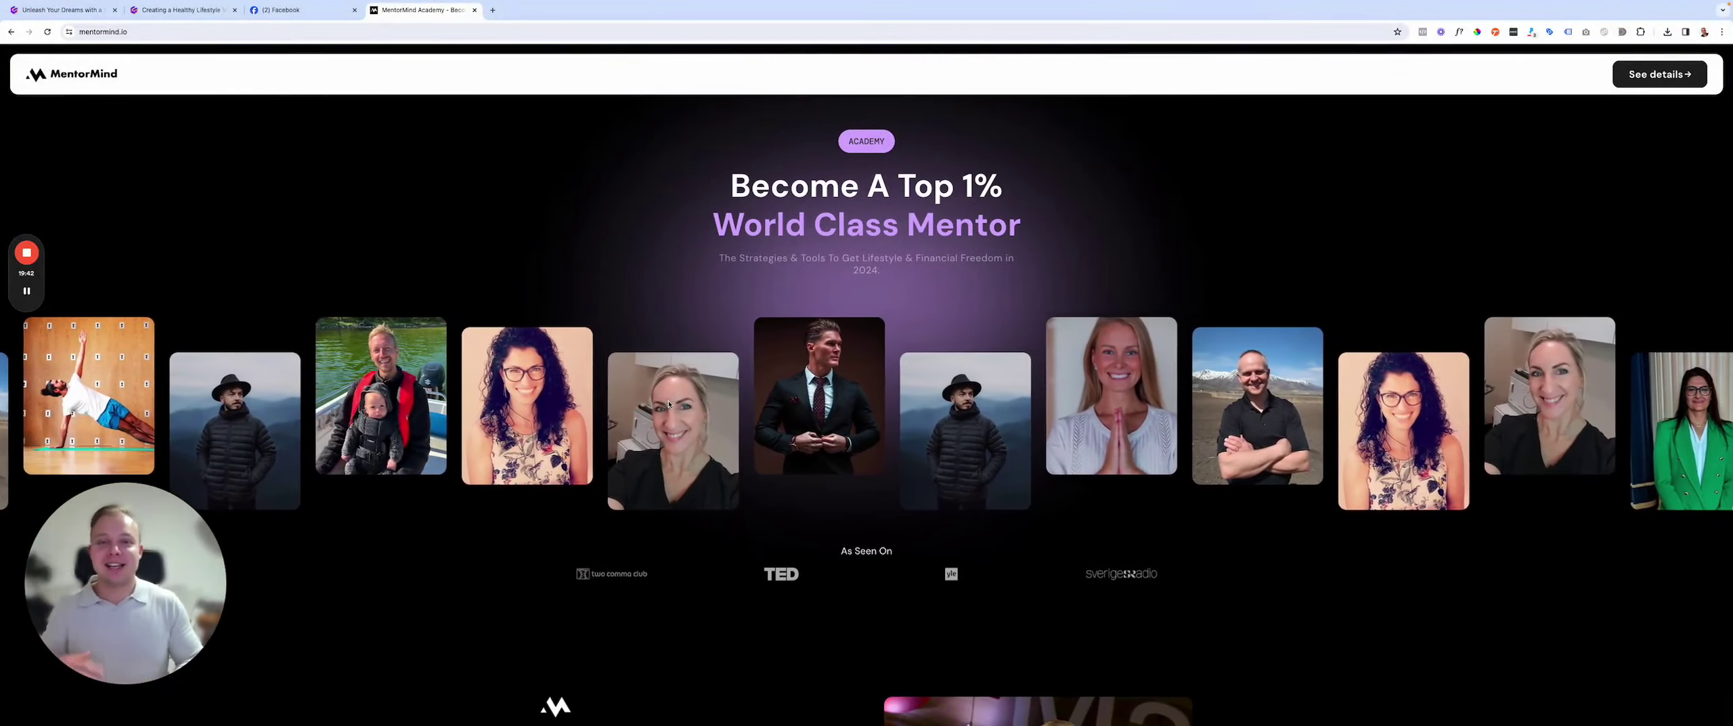
scroll(669, 404, "down", 8)
scroll(670, 404, "down", 10)
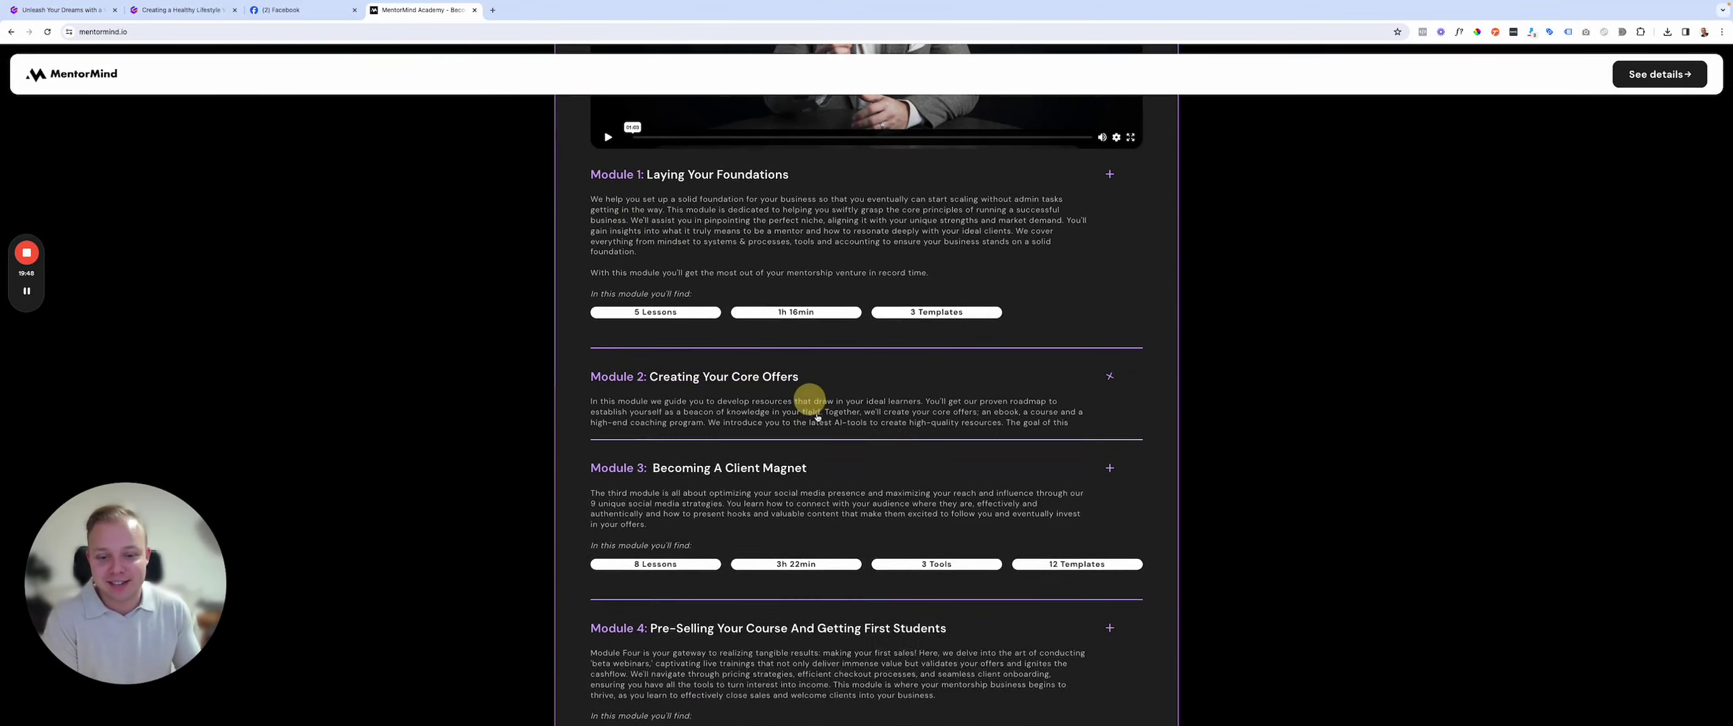
left_click_drag(830, 425, 915, 431)
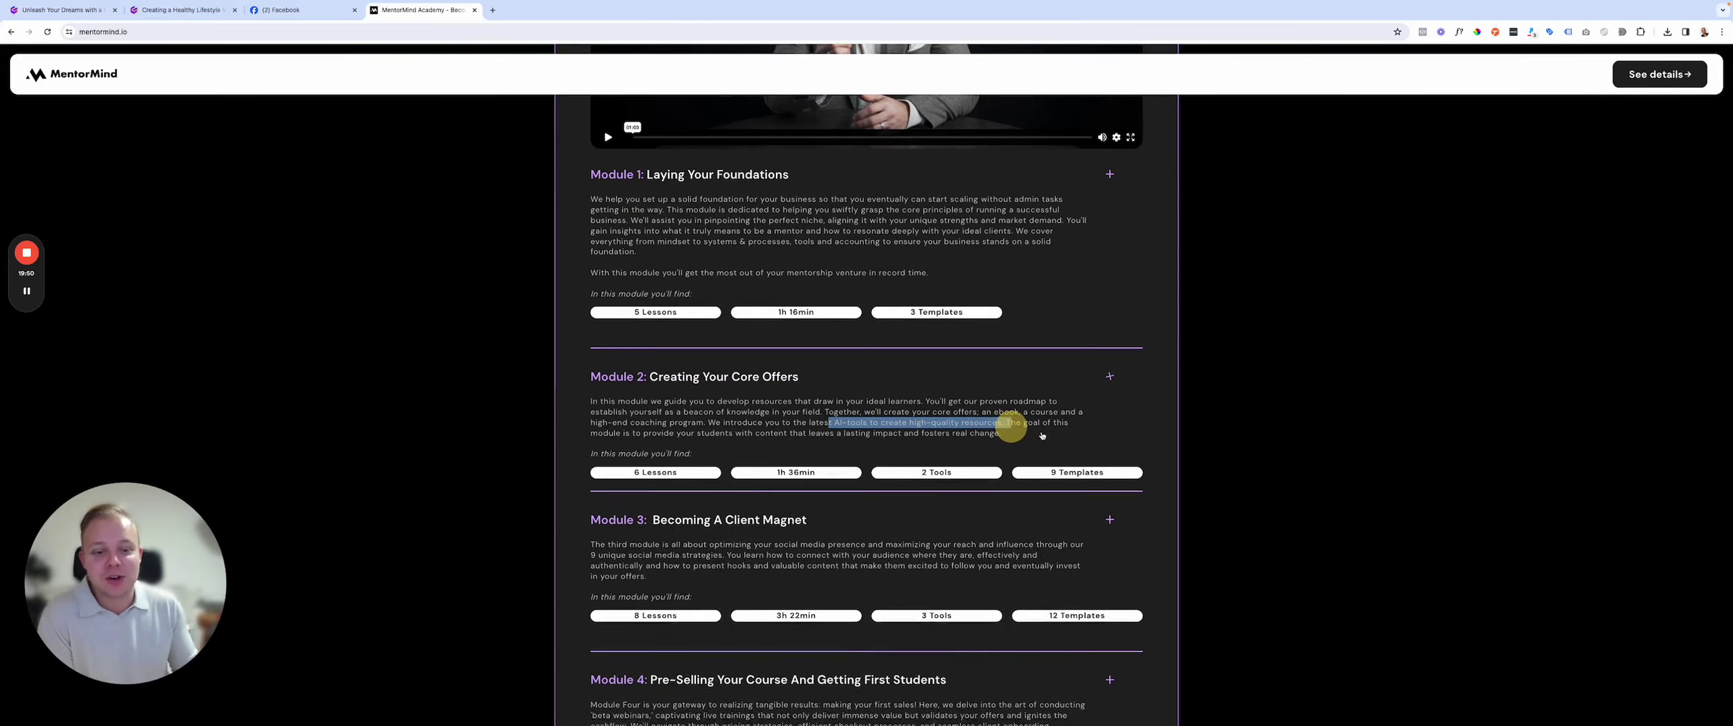
Step: Return to the Become A Top 1% World Class Mentor headline and briefly highlight the page's web address
scroll(1214, 402, "up", 15)
scroll(1213, 405, "down", 1)
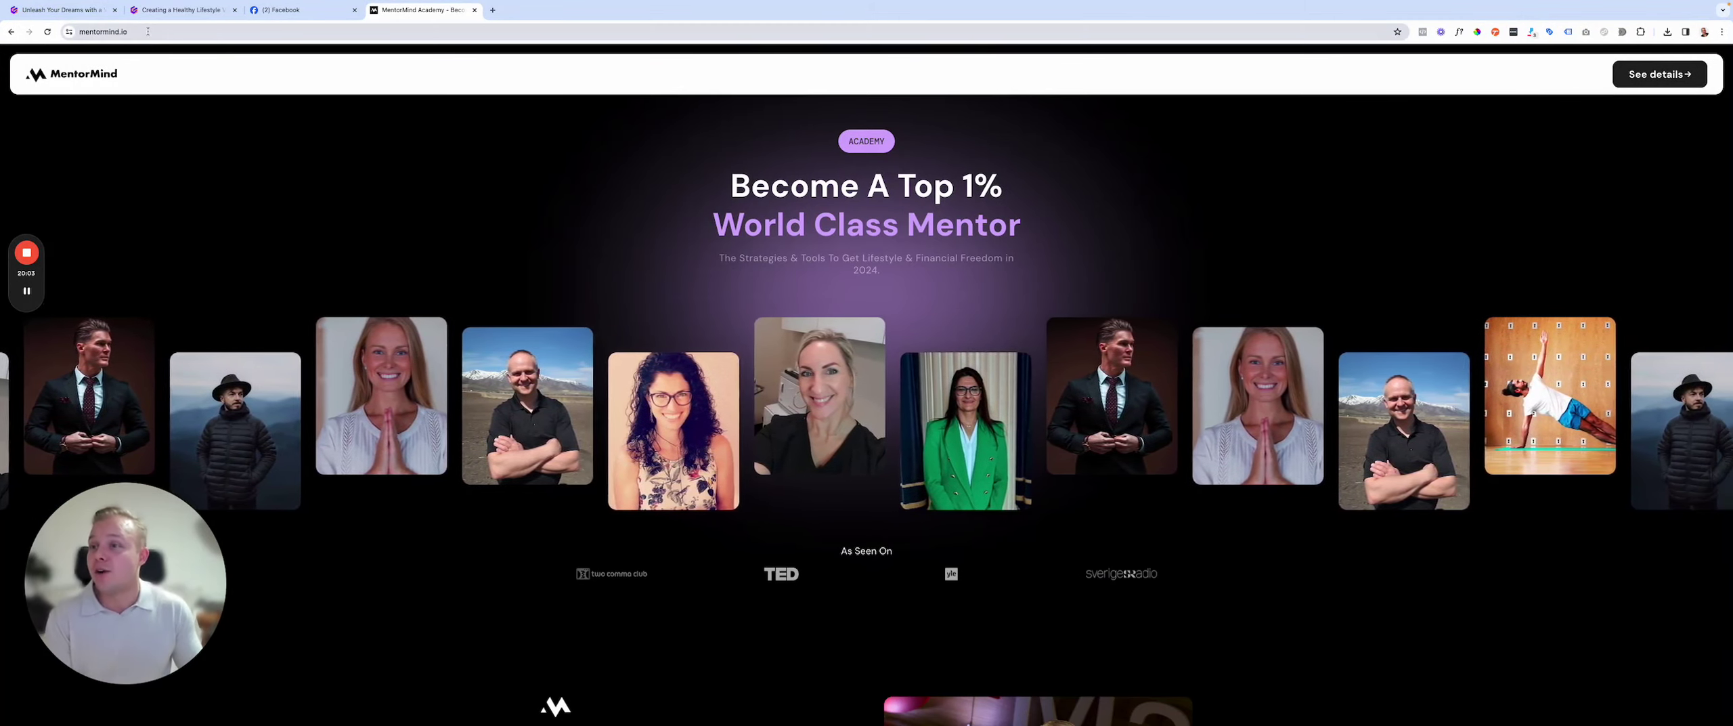
left_click(79, 29)
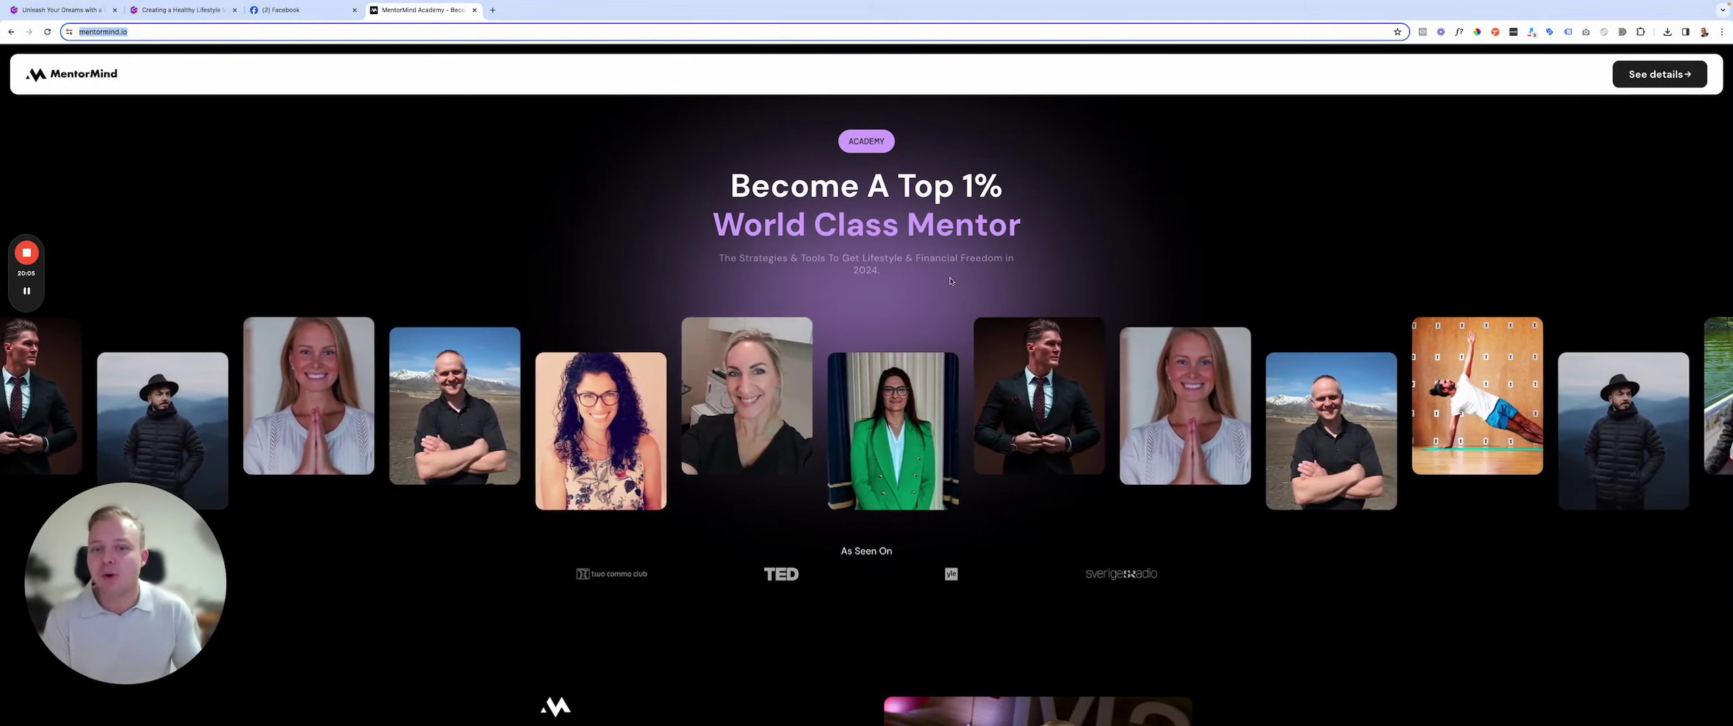
left_click(951, 268)
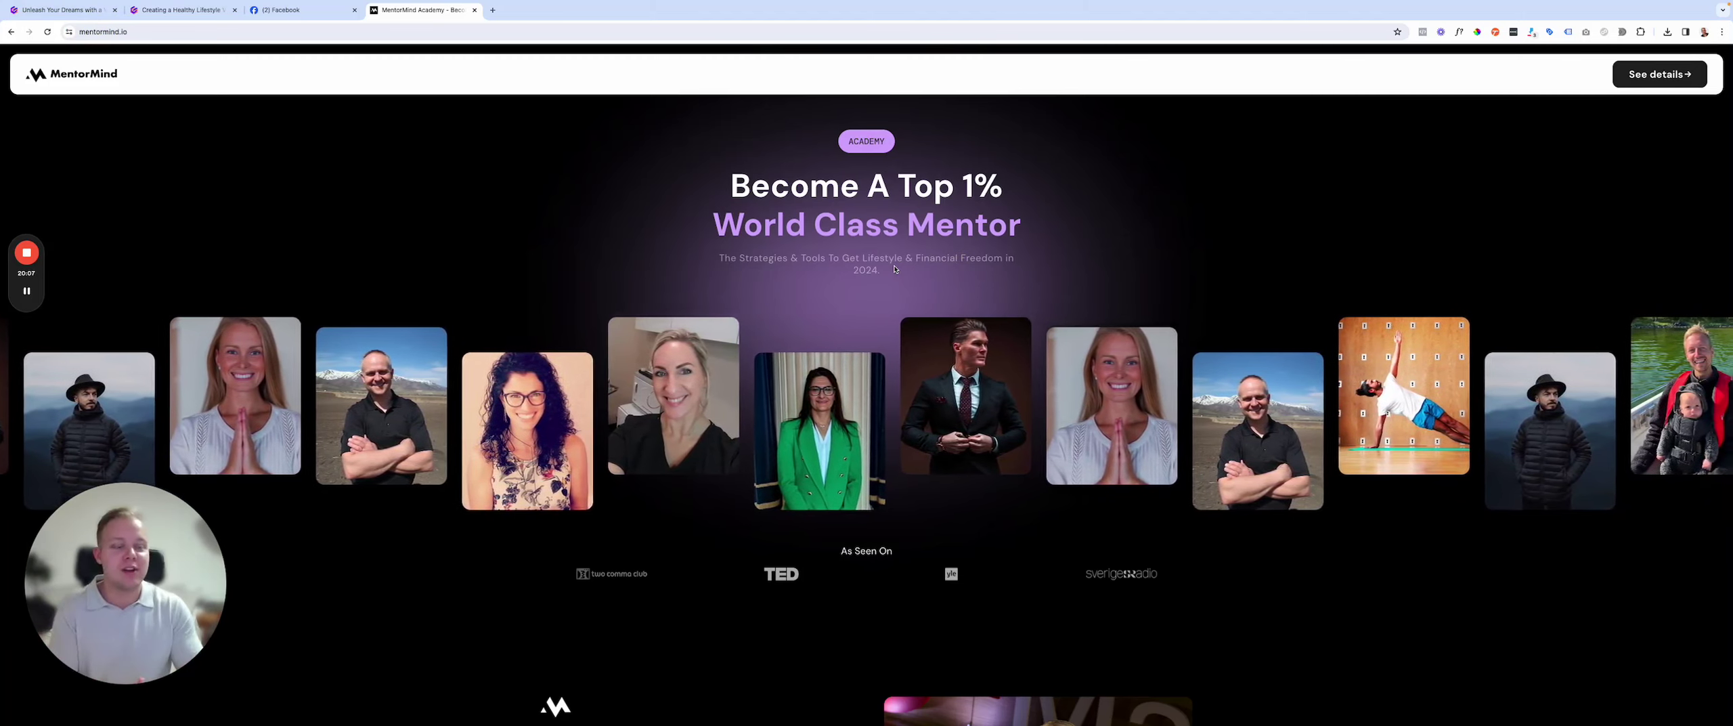